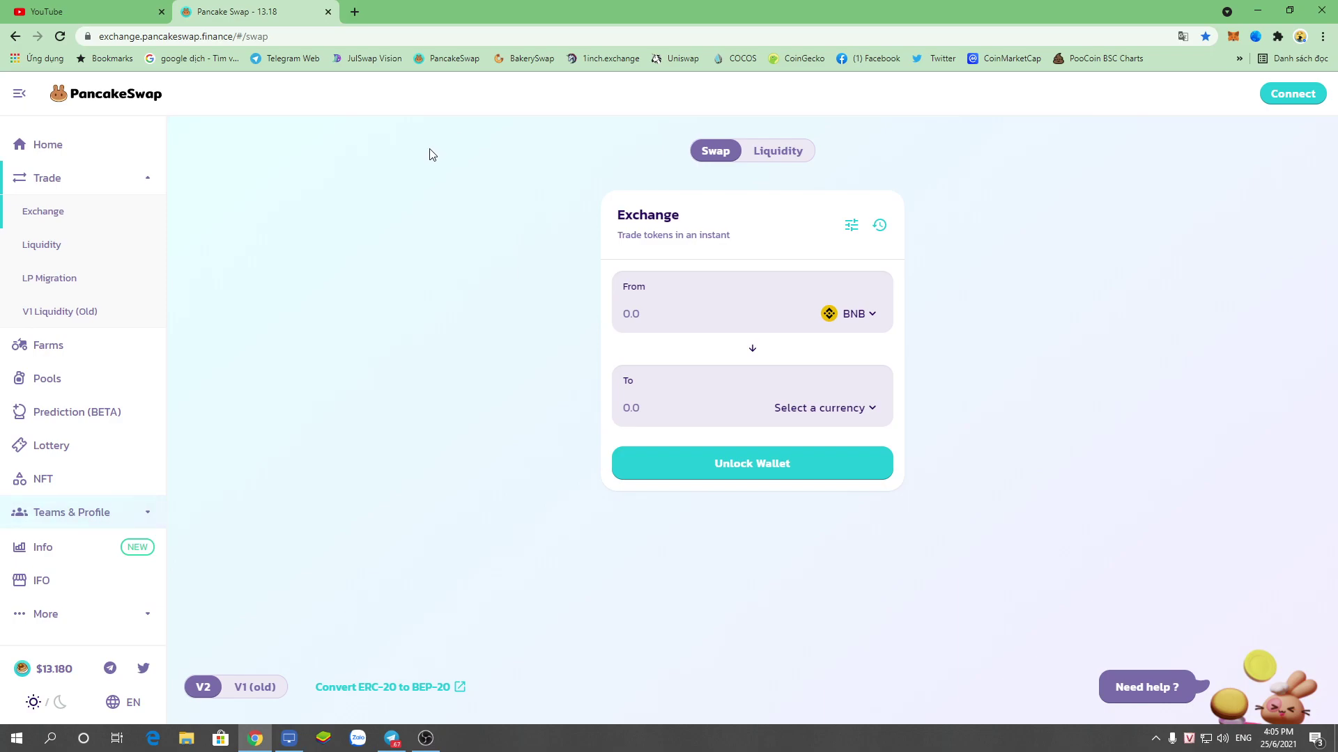
- Open bscscan.com in a new browser tab and dismiss the translation prompt
{"action": "left_click", "coordinate": [357, 14]}
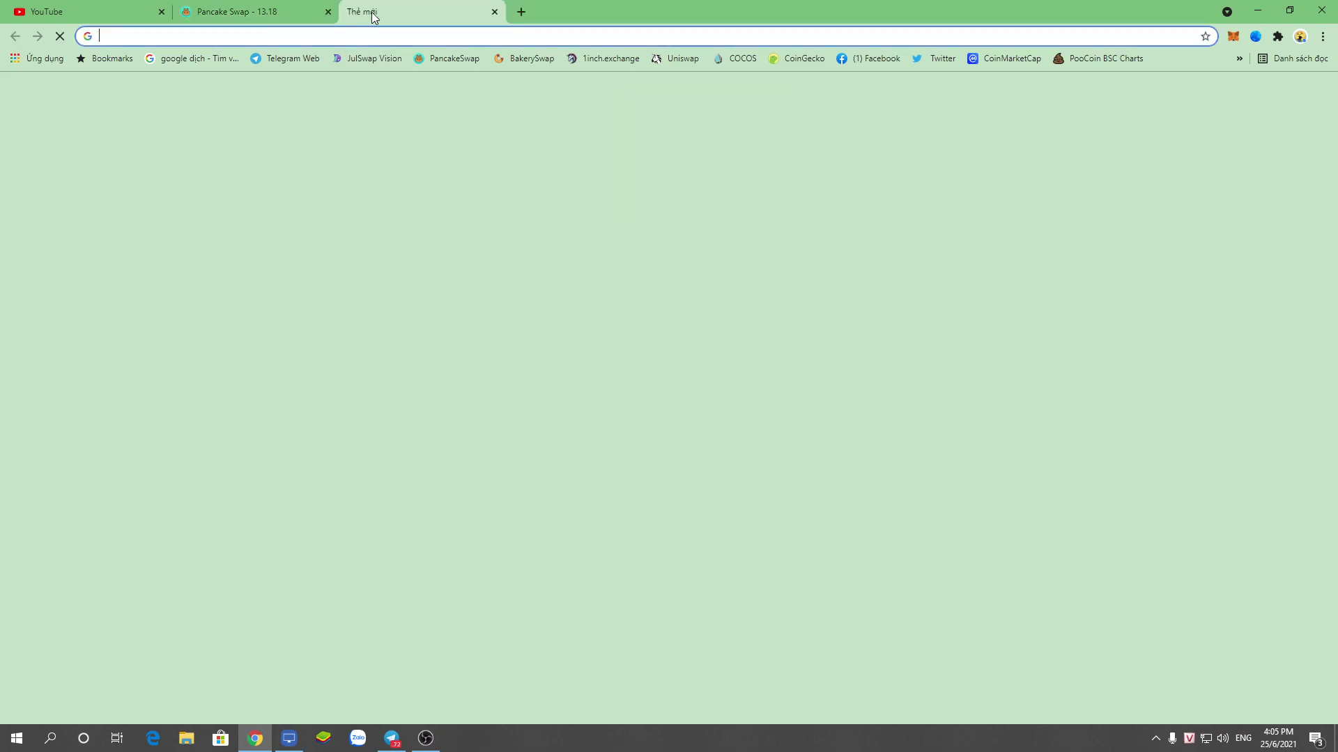
{"action": "left_click", "coordinate": [1233, 36]}
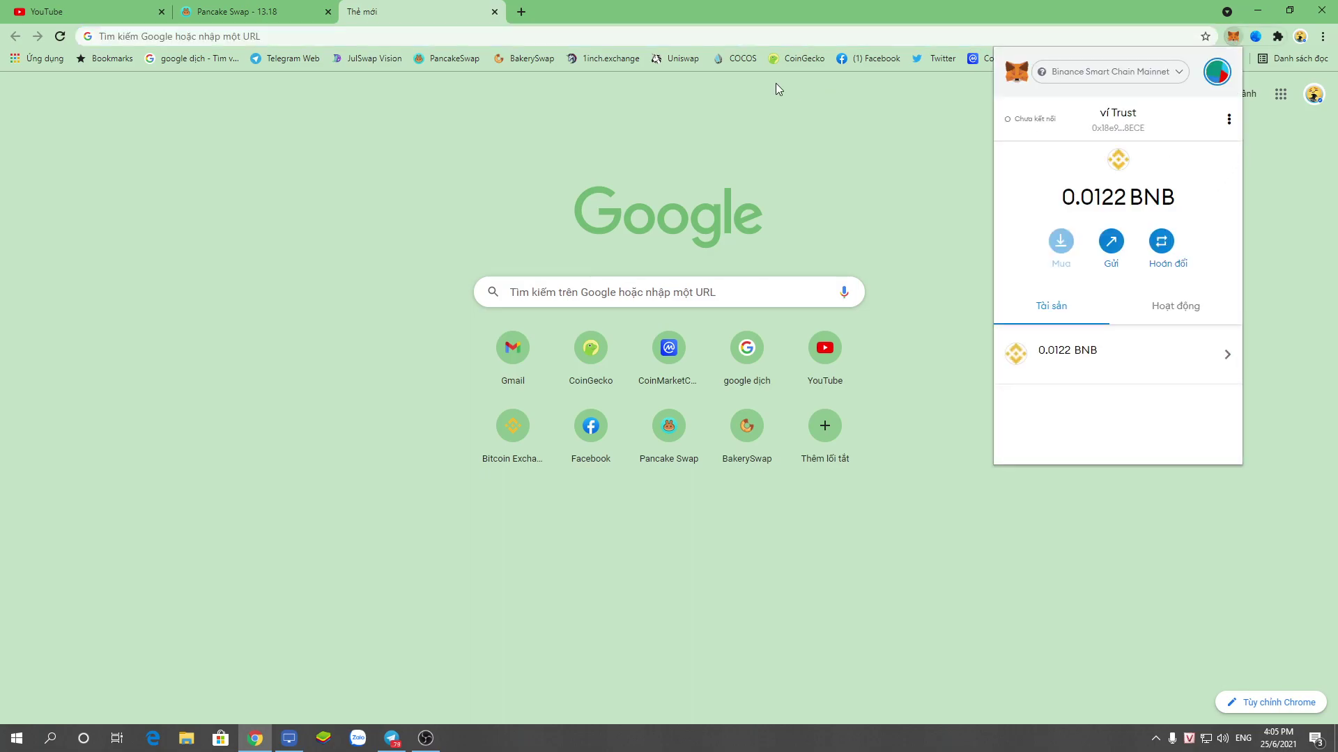
{"action": "left_click", "coordinate": [472, 35]}
{"action": "type", "text": "bscscan.com"}
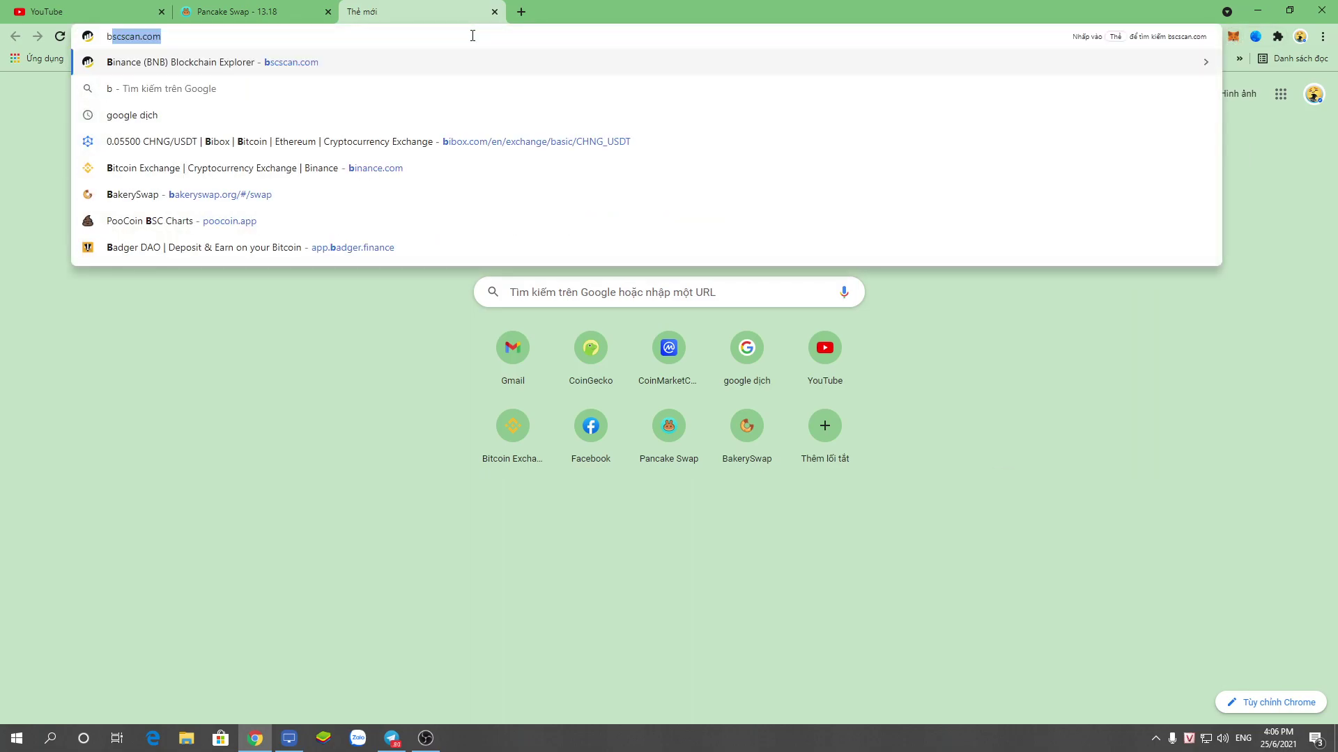
{"action": "key", "text": "Return"}
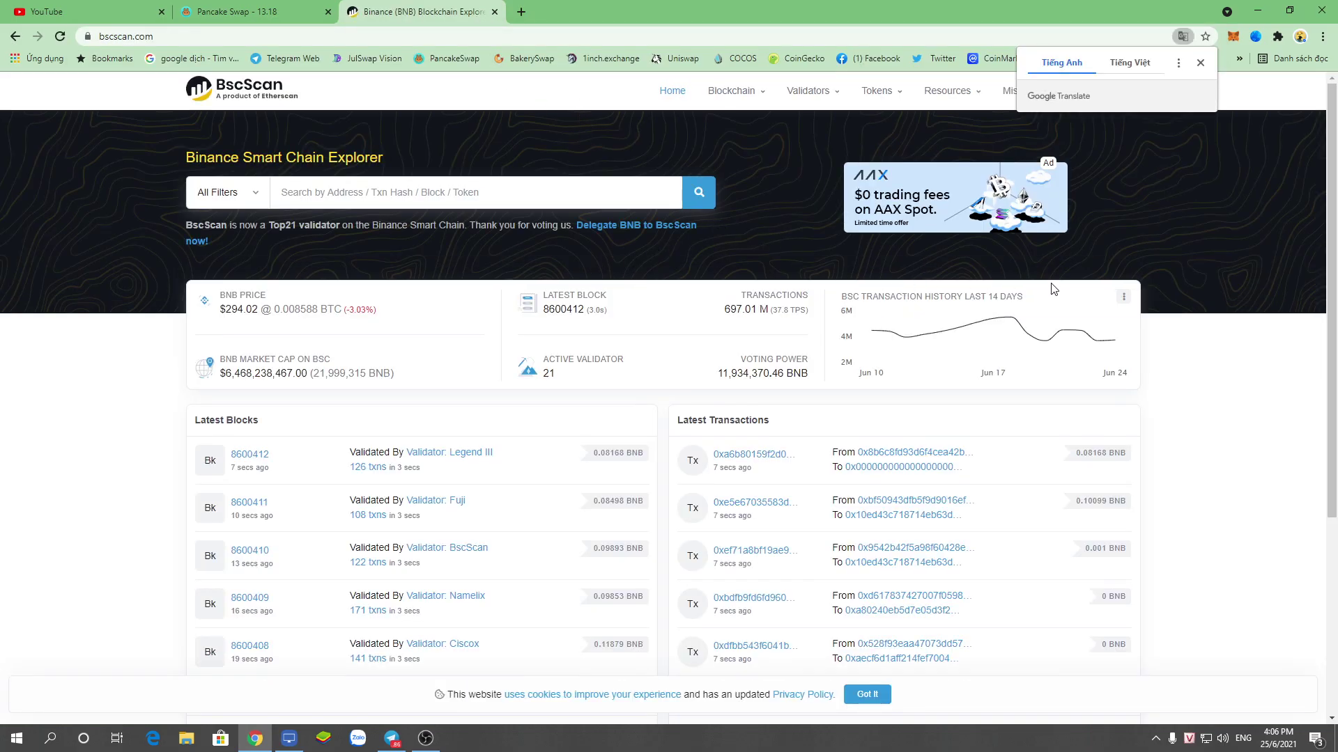
{"action": "left_click", "coordinate": [1245, 347]}
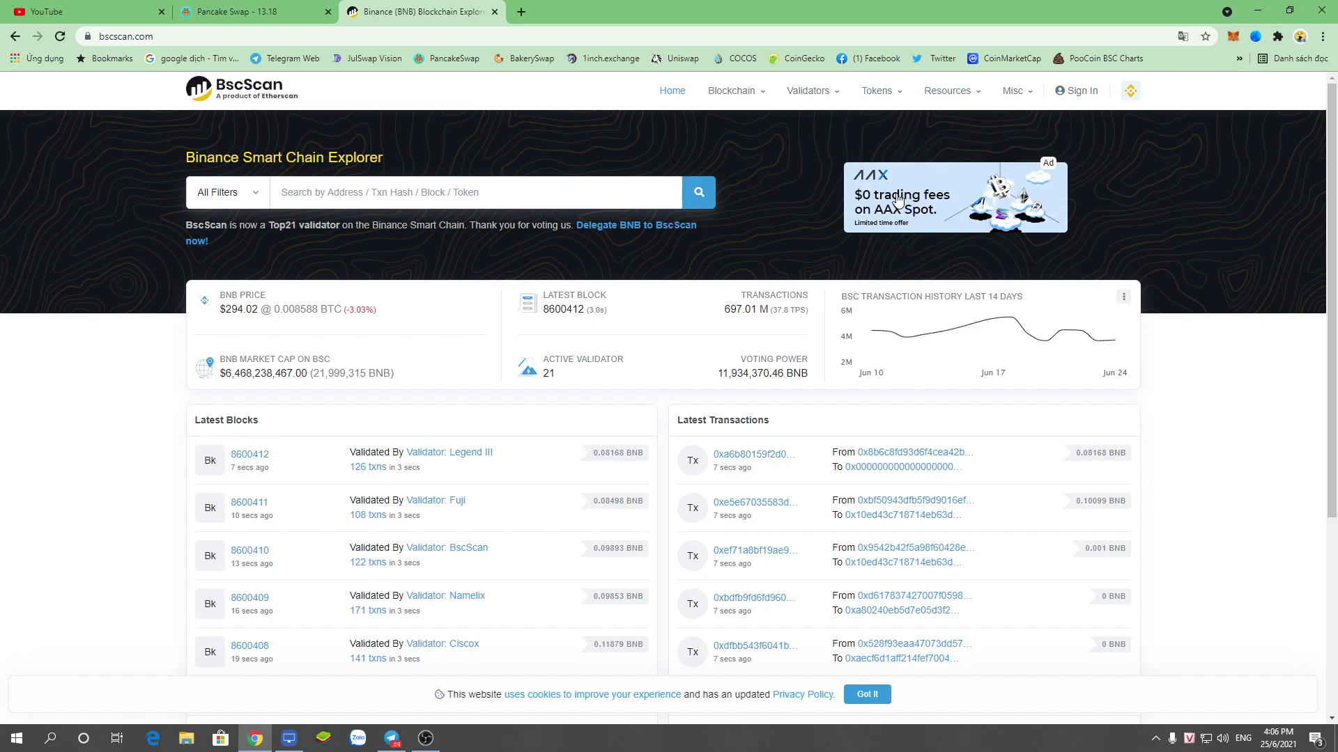
- Copy the wallet address of the "ví Trust" account from MetaMask and search for it on BscScan
{"action": "left_click", "coordinate": [1234, 36]}
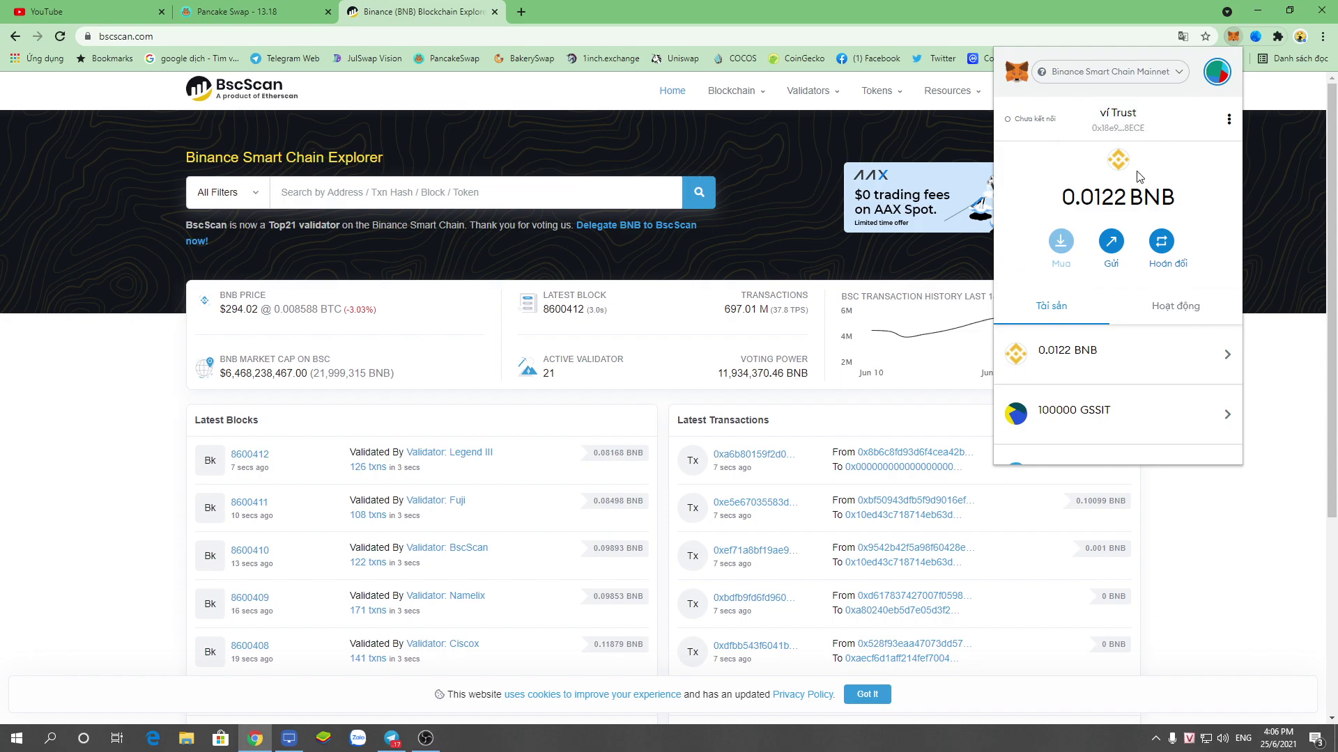
{"action": "left_click", "coordinate": [1118, 122]}
{"action": "left_click", "coordinate": [457, 207]}
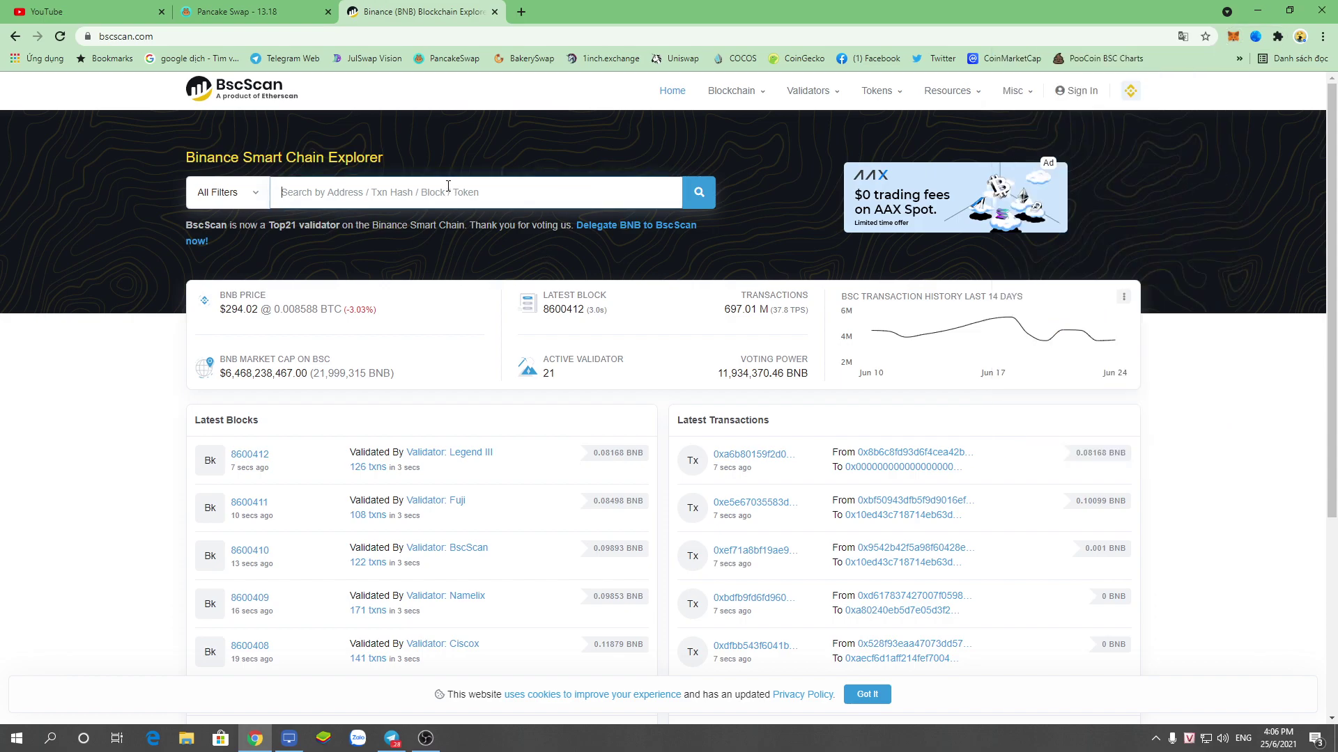
{"action": "right_click", "coordinate": [456, 209]}
{"action": "left_click", "coordinate": [496, 300]}
{"action": "left_click", "coordinate": [700, 195]}
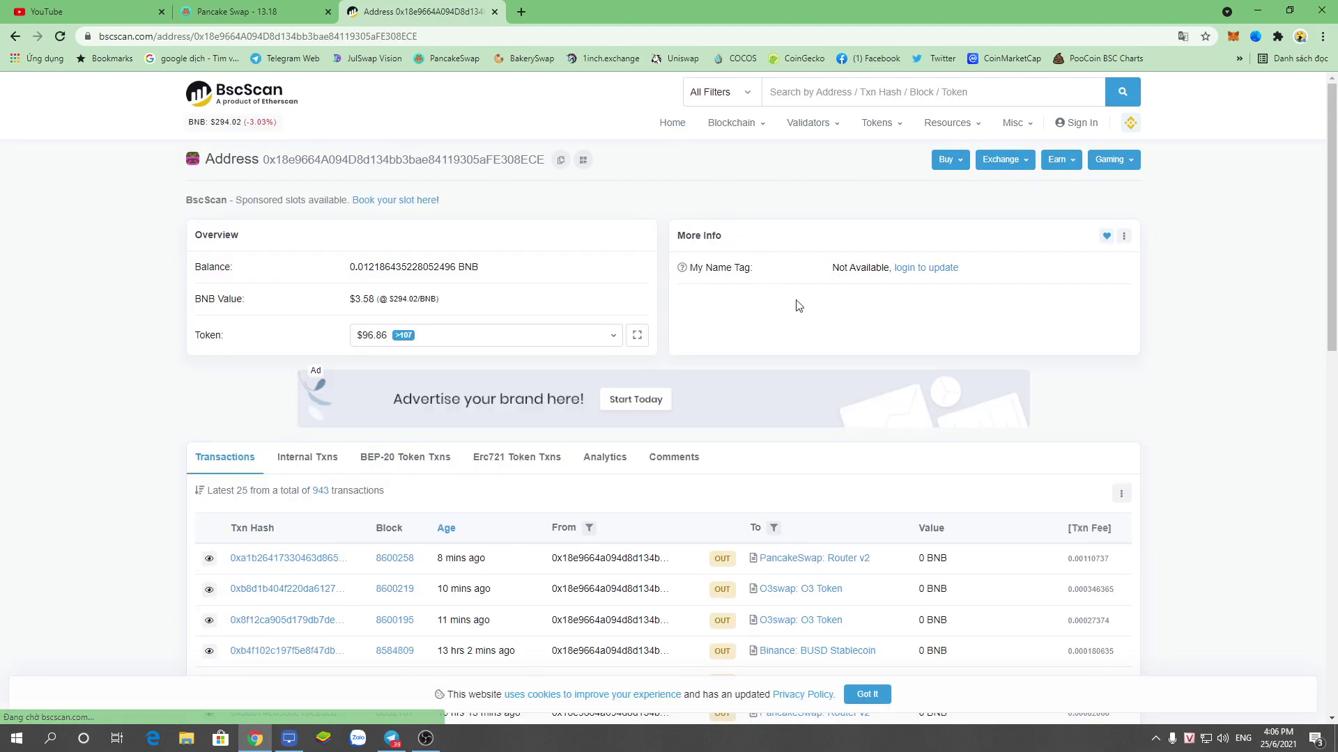
- Look through the address's token list in the Overview and open its full Token Holdings page
{"action": "scroll", "coordinate": [798, 306], "scroll_direction": "down", "scroll_amount": 2}
{"action": "scroll", "coordinate": [782, 272], "scroll_direction": "up", "scroll_amount": 2}
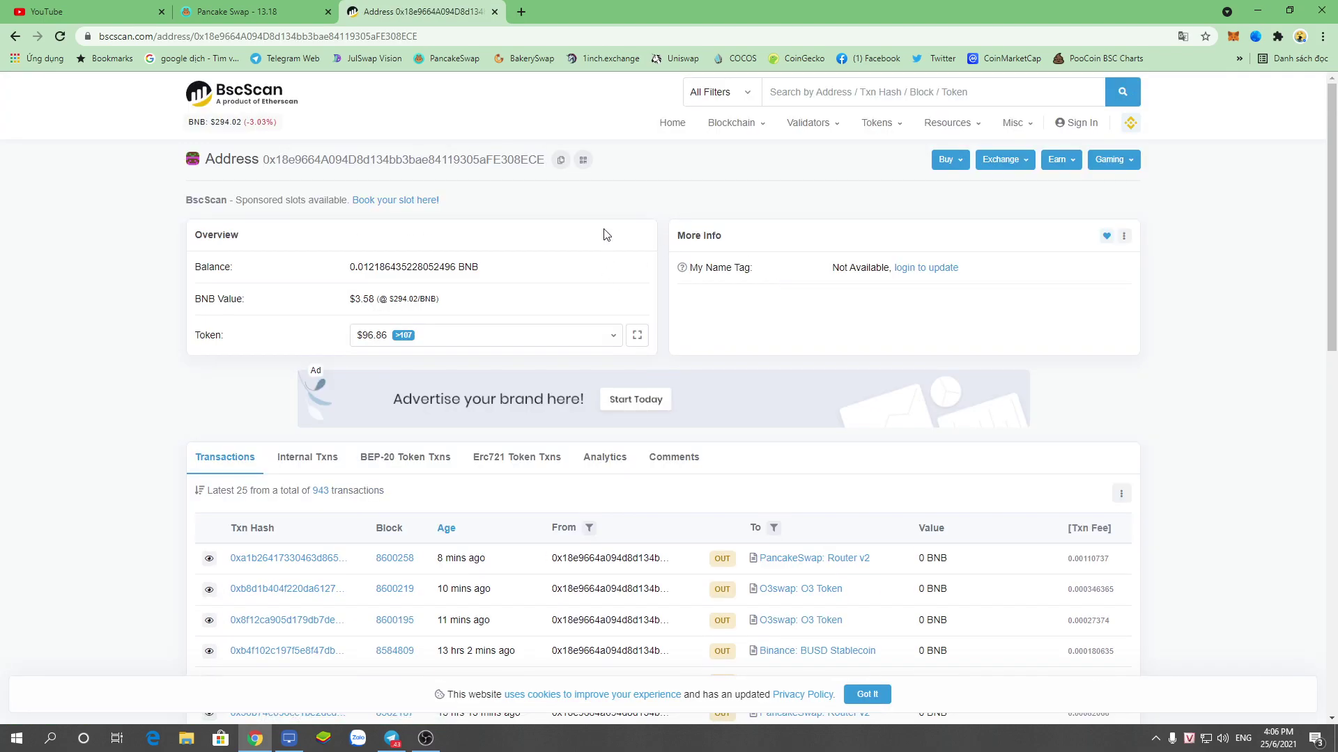
{"action": "left_click", "coordinate": [591, 339]}
{"action": "scroll", "coordinate": [515, 487], "scroll_direction": "down", "scroll_amount": 5}
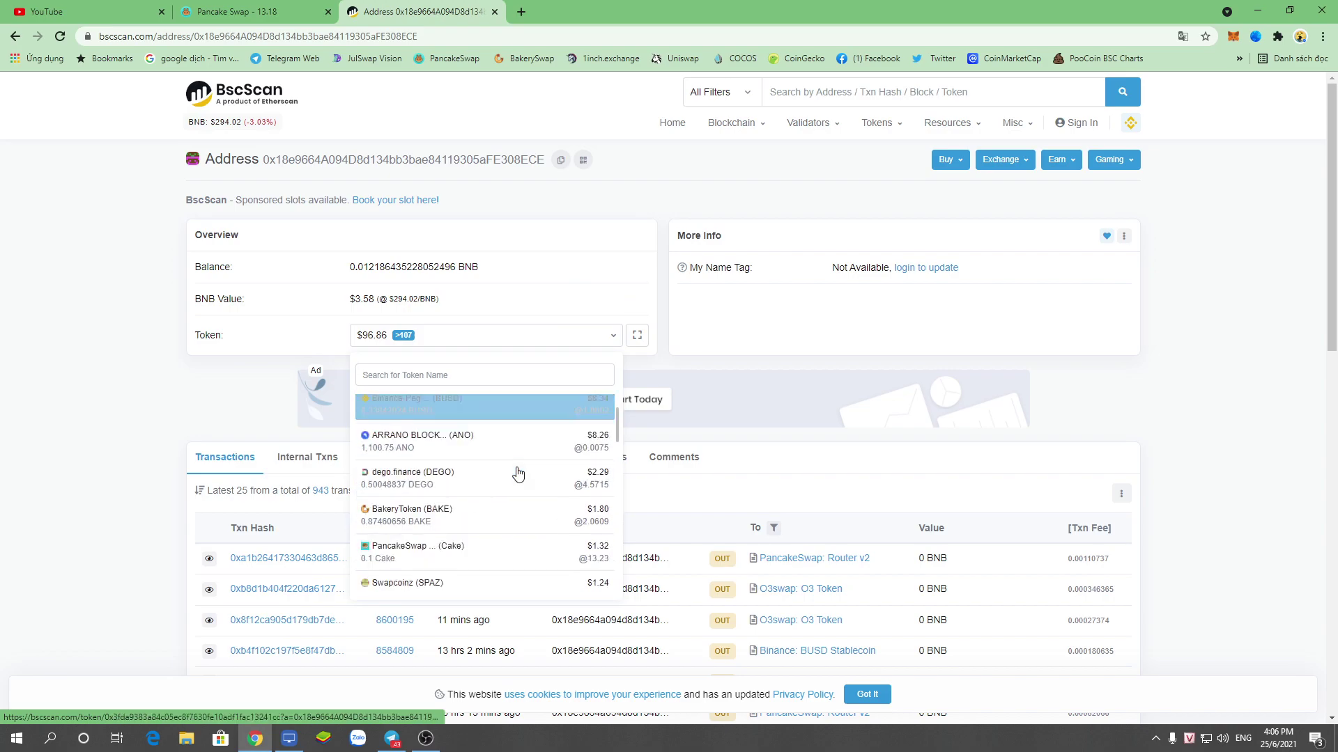
{"action": "scroll", "coordinate": [517, 474], "scroll_direction": "up", "scroll_amount": 5}
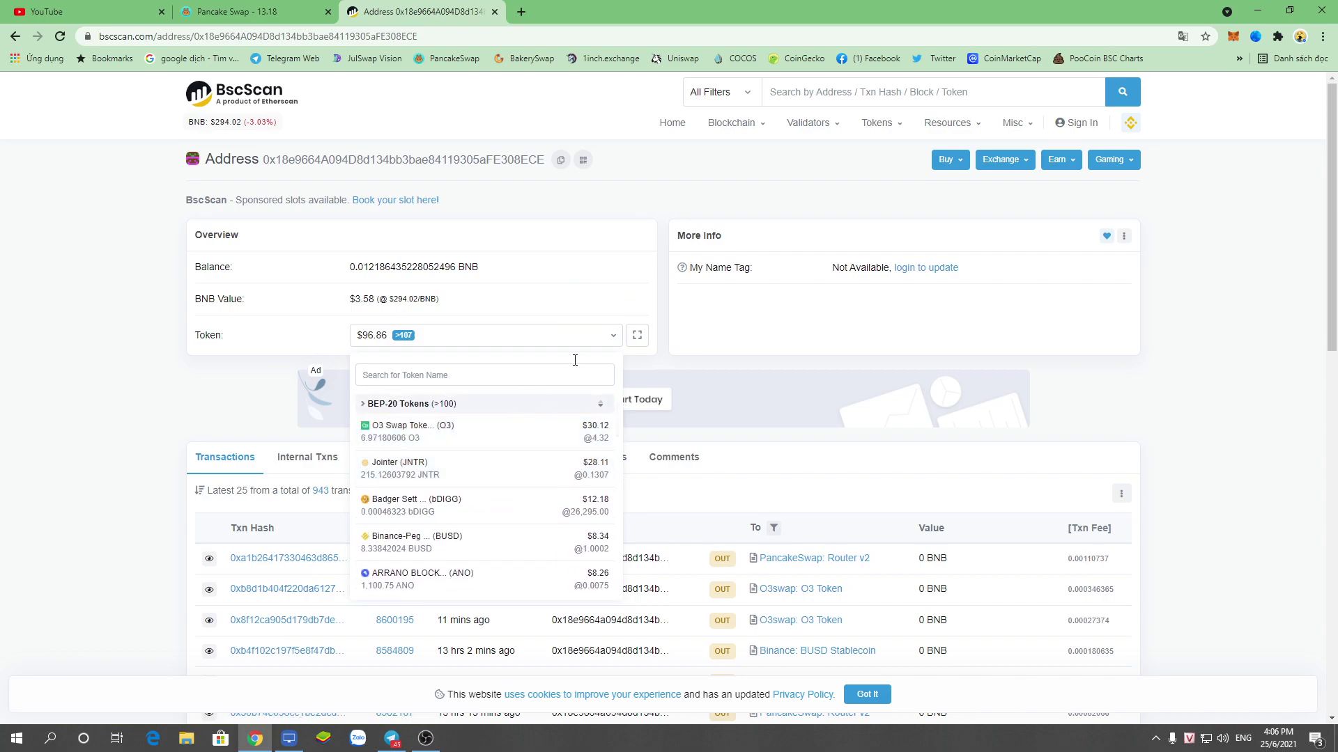
{"action": "left_click", "coordinate": [637, 335]}
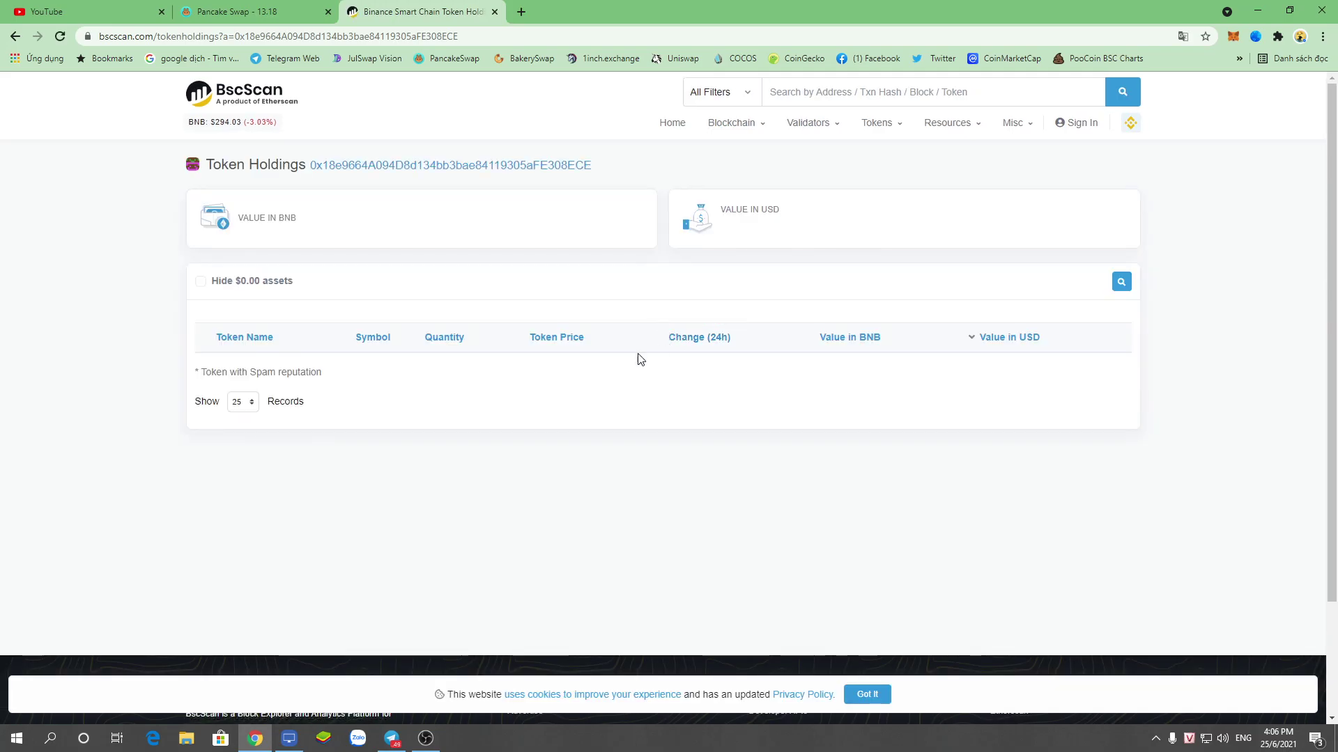
- Examine the wallet's token holdings with their quantities, prices and values
{"action": "scroll", "coordinate": [647, 362], "scroll_direction": "down", "scroll_amount": 3}
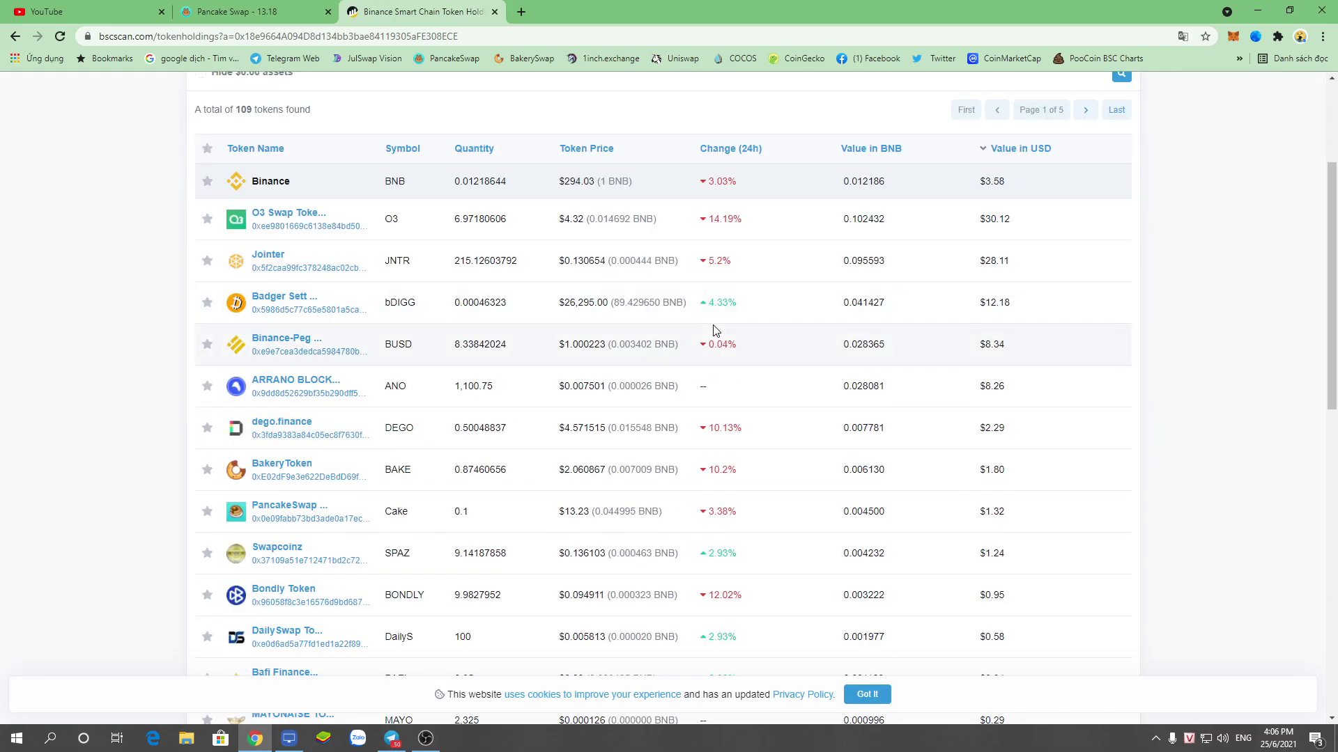
{"action": "scroll", "coordinate": [785, 332], "scroll_direction": "up", "scroll_amount": 1}
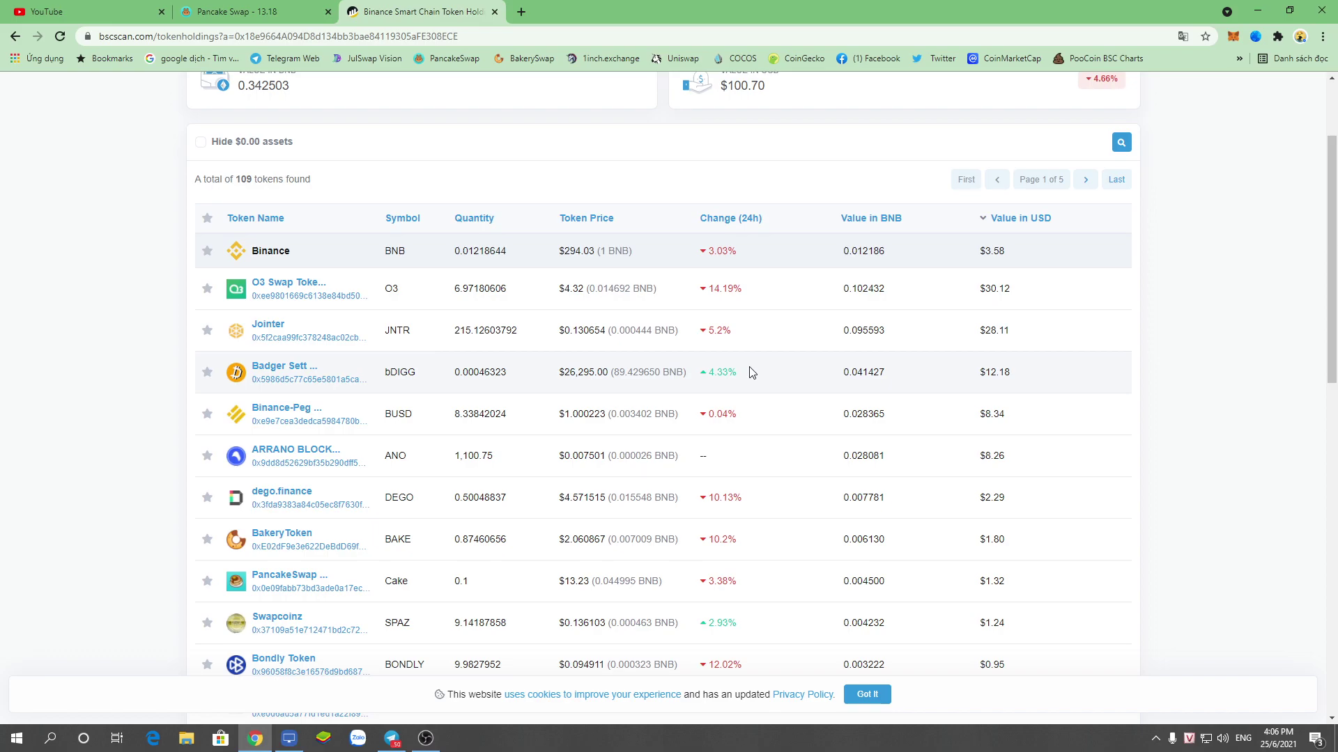
{"action": "scroll", "coordinate": [751, 372], "scroll_direction": "up", "scroll_amount": 2}
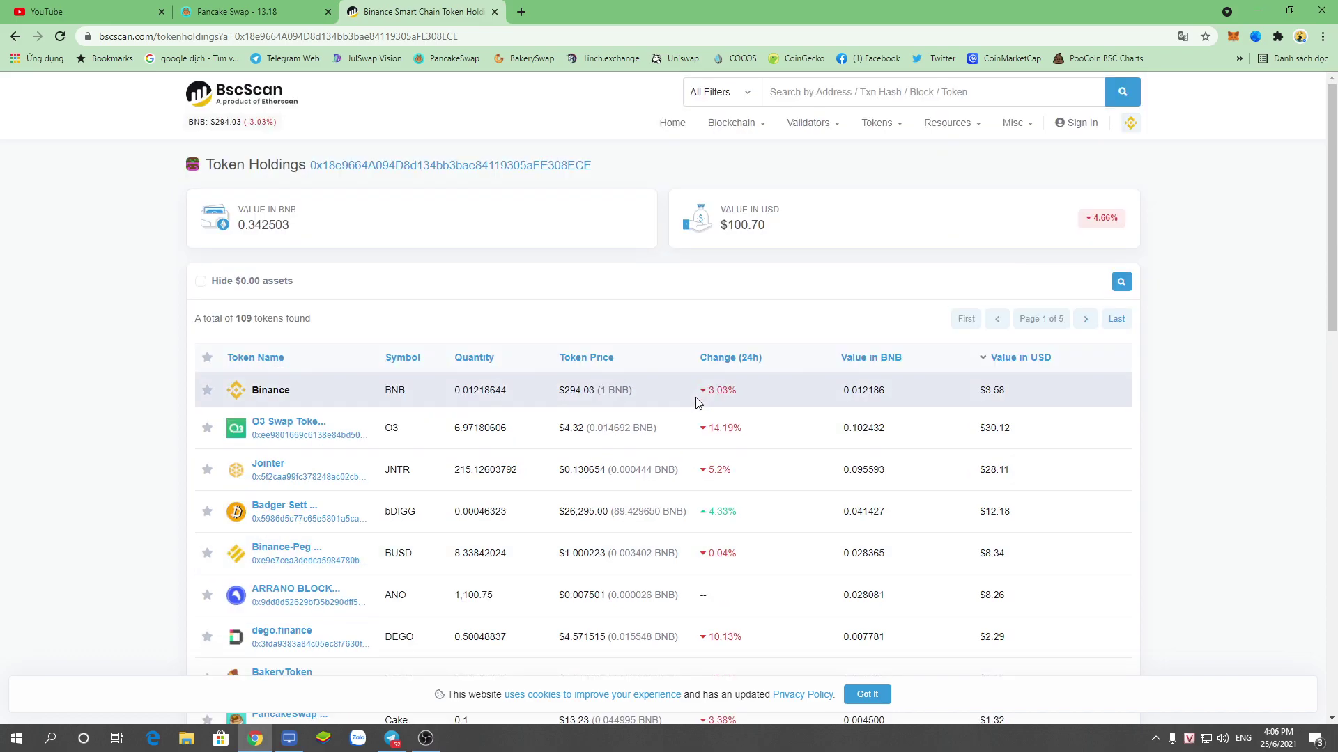
{"action": "scroll", "coordinate": [697, 403], "scroll_direction": "down", "scroll_amount": 3}
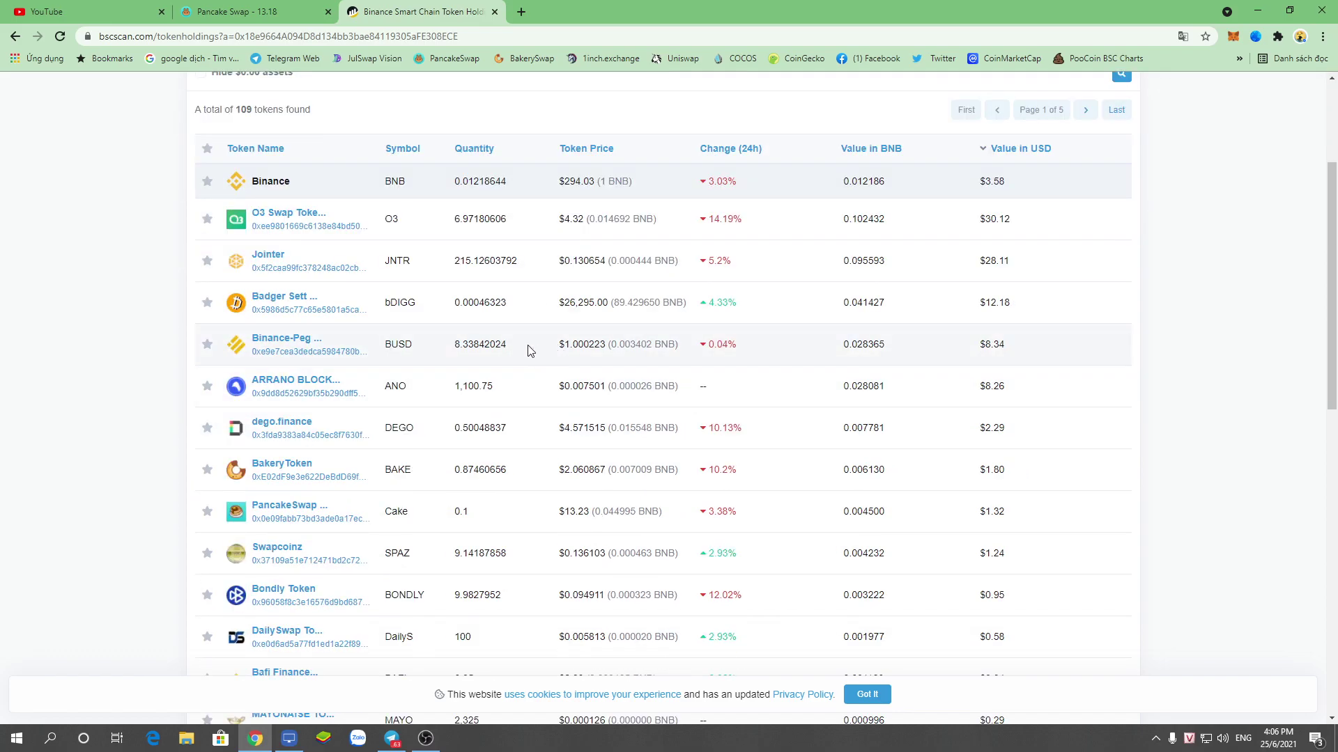
{"action": "scroll", "coordinate": [571, 340], "scroll_direction": "down", "scroll_amount": 3}
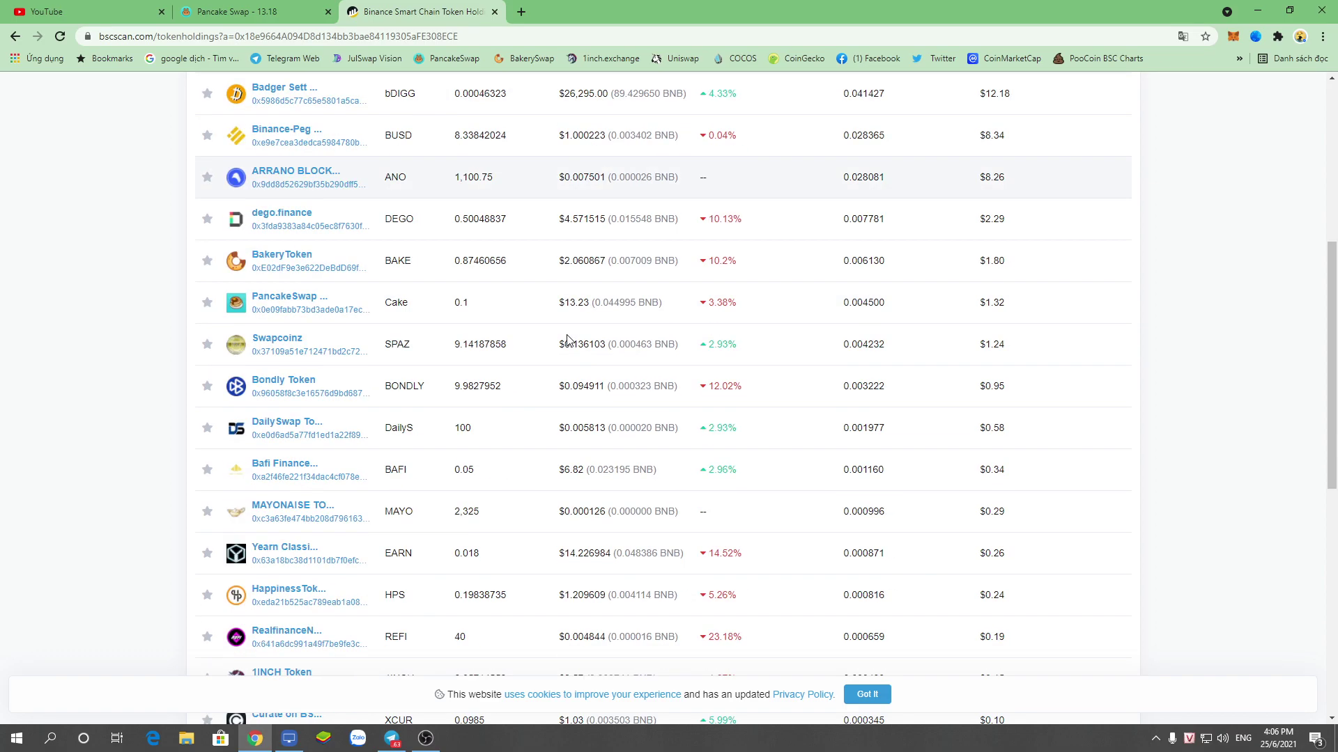
{"action": "scroll", "coordinate": [571, 339], "scroll_direction": "up", "scroll_amount": 6}
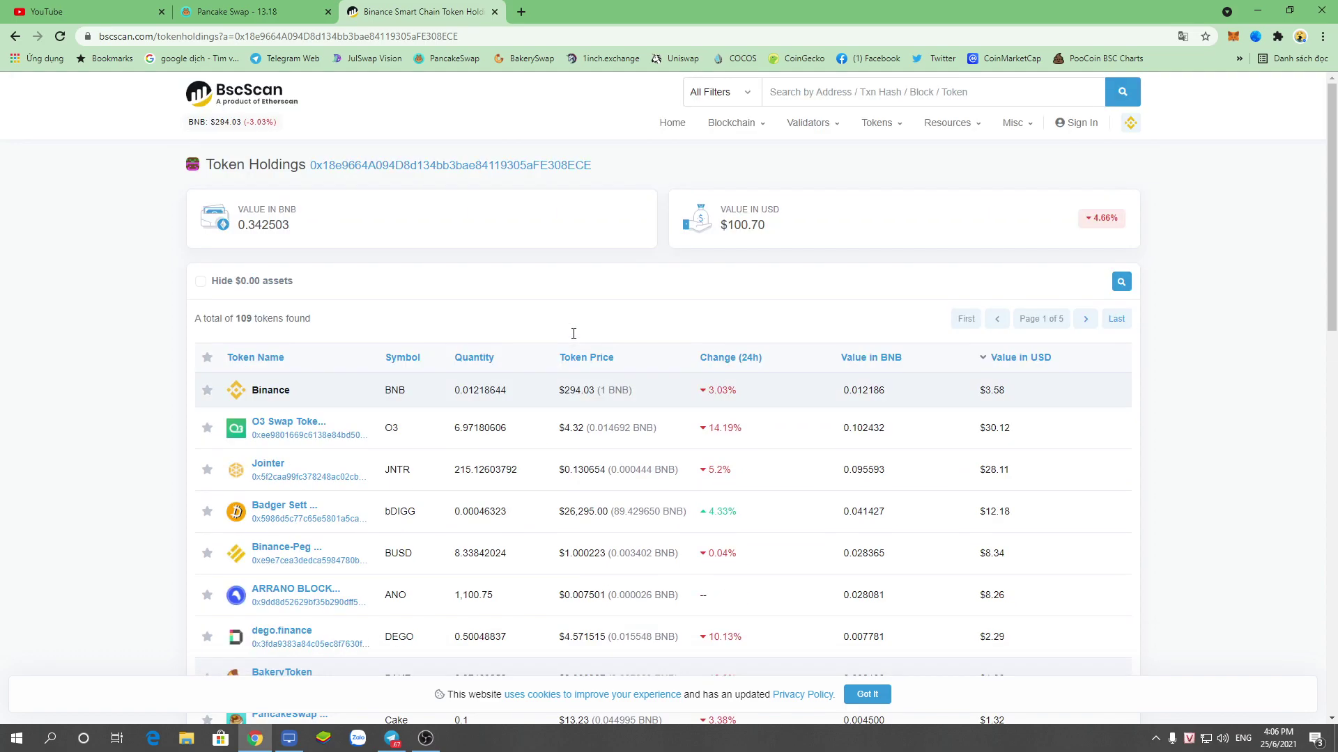
- Return to the wallet's address page, show its BEP-20 token transfers and open the ROCKET Yield V2 token page
{"action": "left_click", "coordinate": [437, 167]}
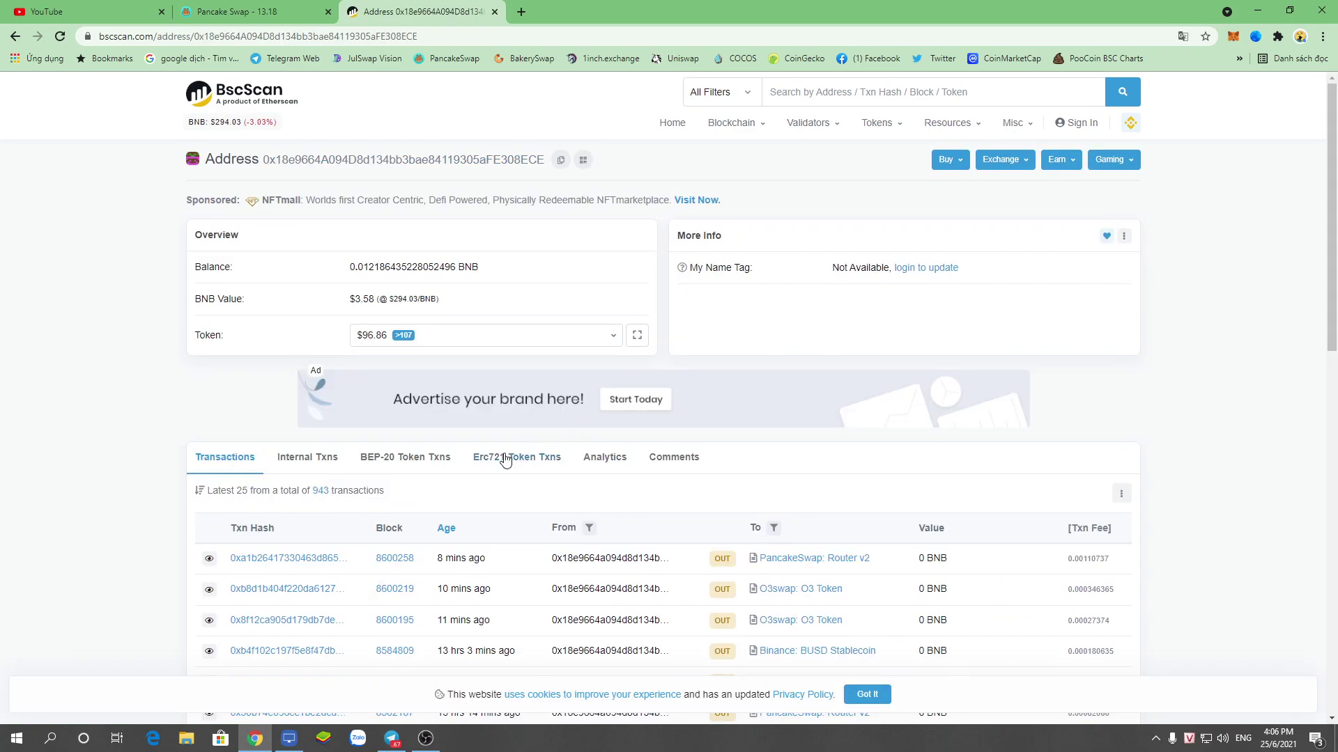
{"action": "left_click", "coordinate": [394, 459]}
{"action": "scroll", "coordinate": [781, 373], "scroll_direction": "down", "scroll_amount": 1}
{"action": "scroll", "coordinate": [815, 362], "scroll_direction": "down", "scroll_amount": 3}
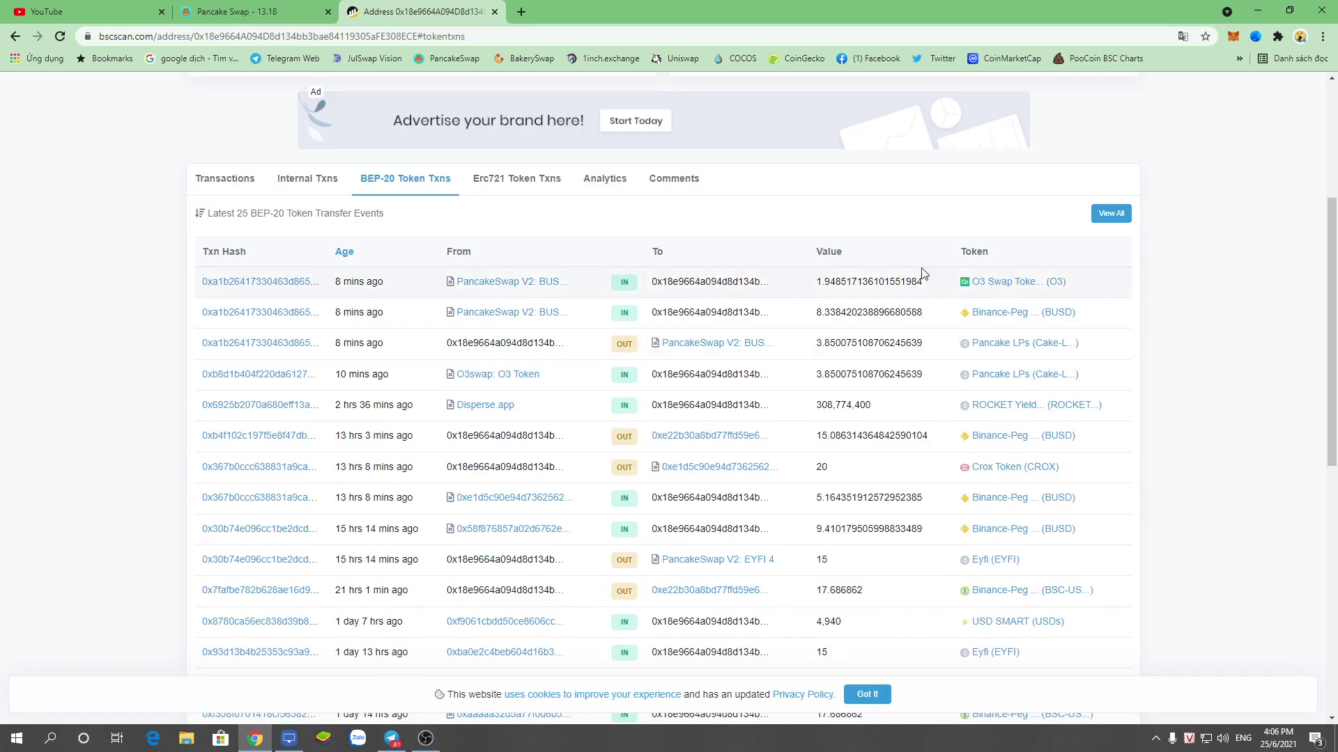
{"action": "left_click", "coordinate": [1024, 403]}
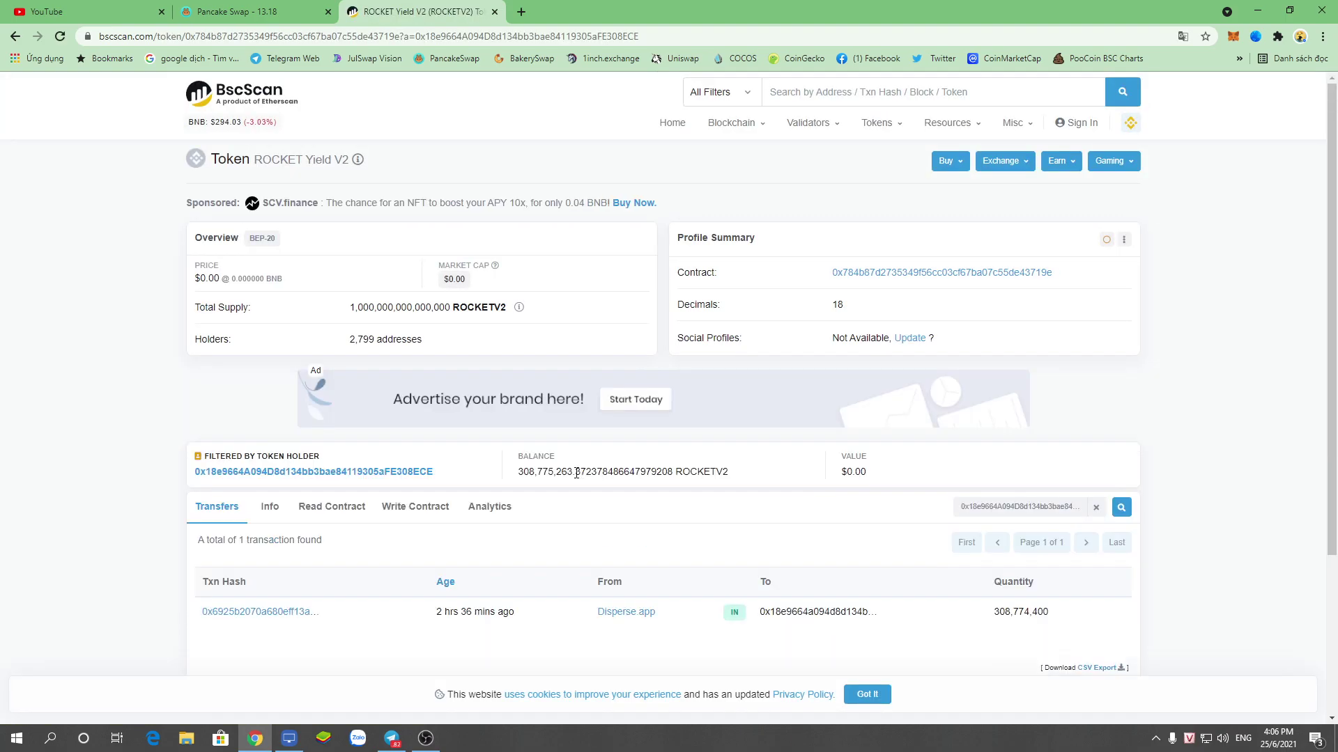
- Switch to Telegram, read the comments on the ROCKETv2 distribution post and return to the My BITCOIN channel
{"action": "left_click", "coordinate": [391, 739]}
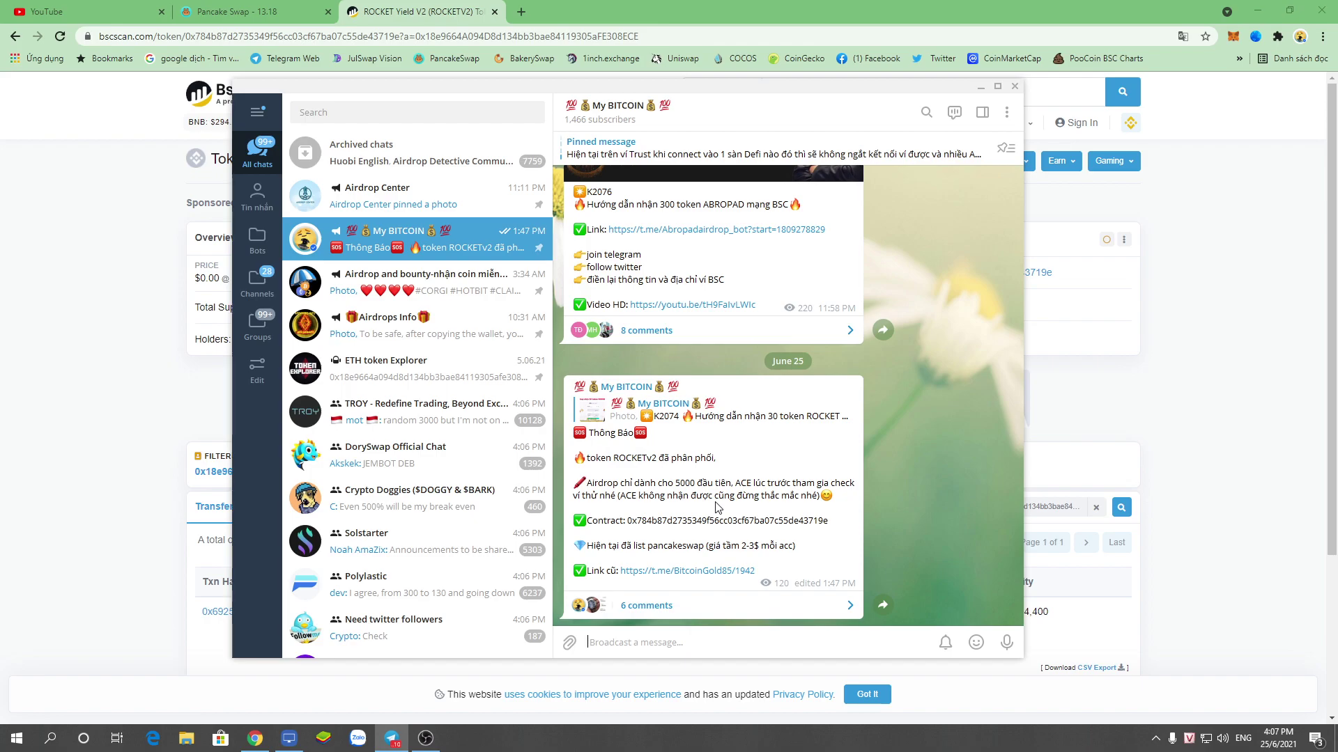
{"action": "left_click", "coordinate": [647, 605]}
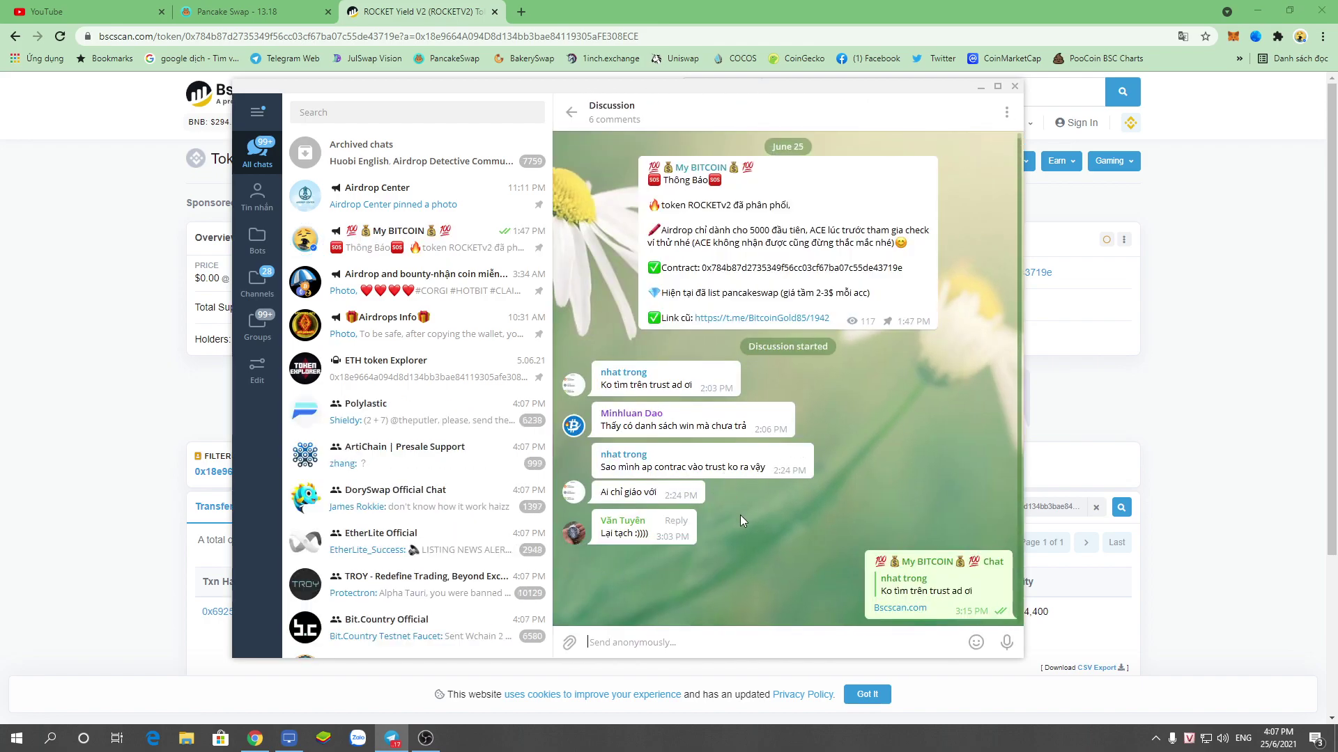
{"action": "scroll", "coordinate": [822, 492], "scroll_direction": "up", "scroll_amount": 1}
{"action": "left_click", "coordinate": [584, 112]}
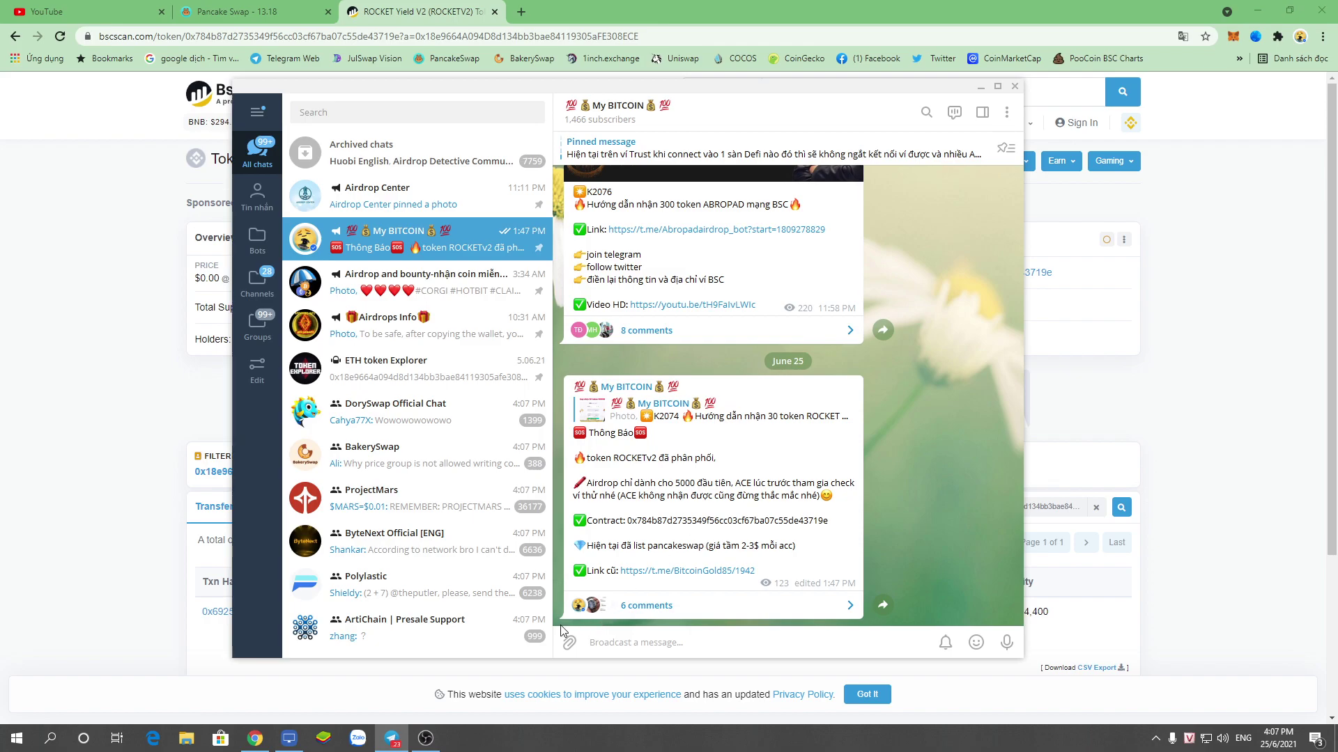
- Switch to the LonelyScreen AirPlay Receiver showing the mirrored phone and maximize its window
{"action": "left_click", "coordinate": [289, 739]}
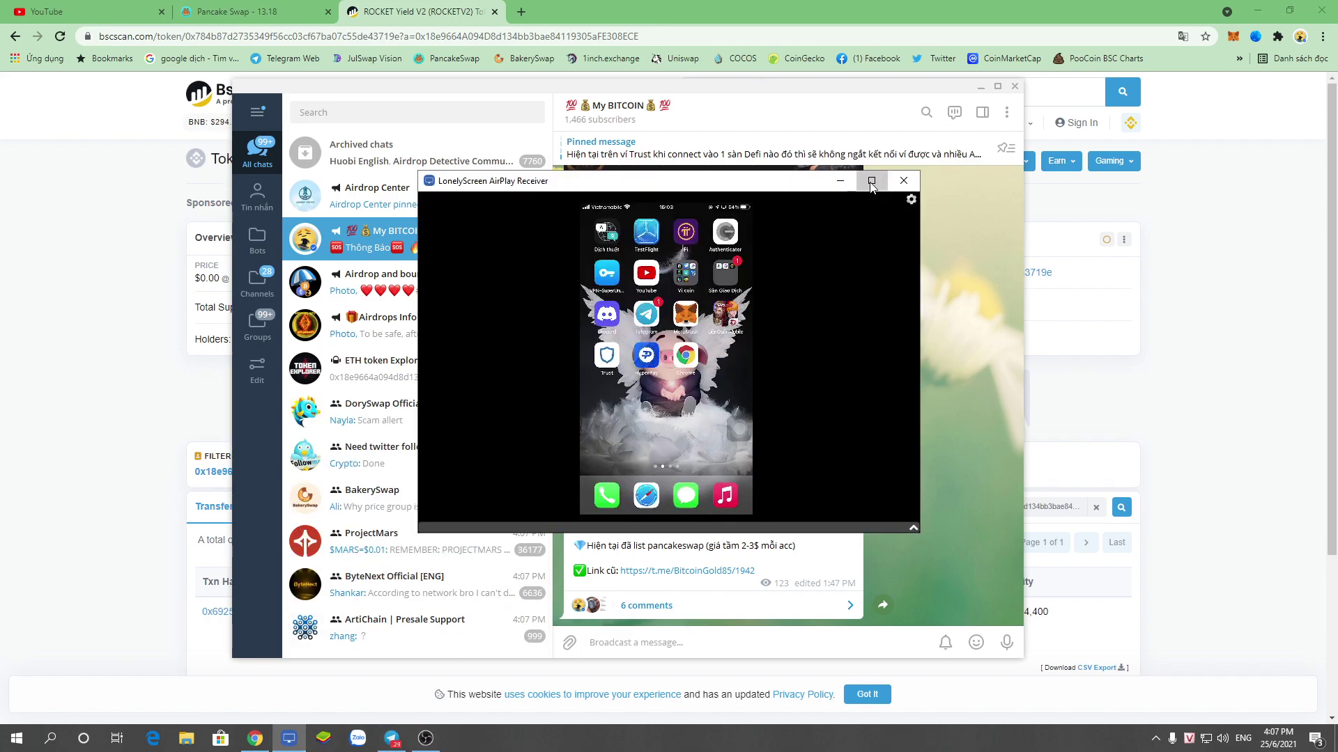
{"action": "left_click", "coordinate": [872, 181]}
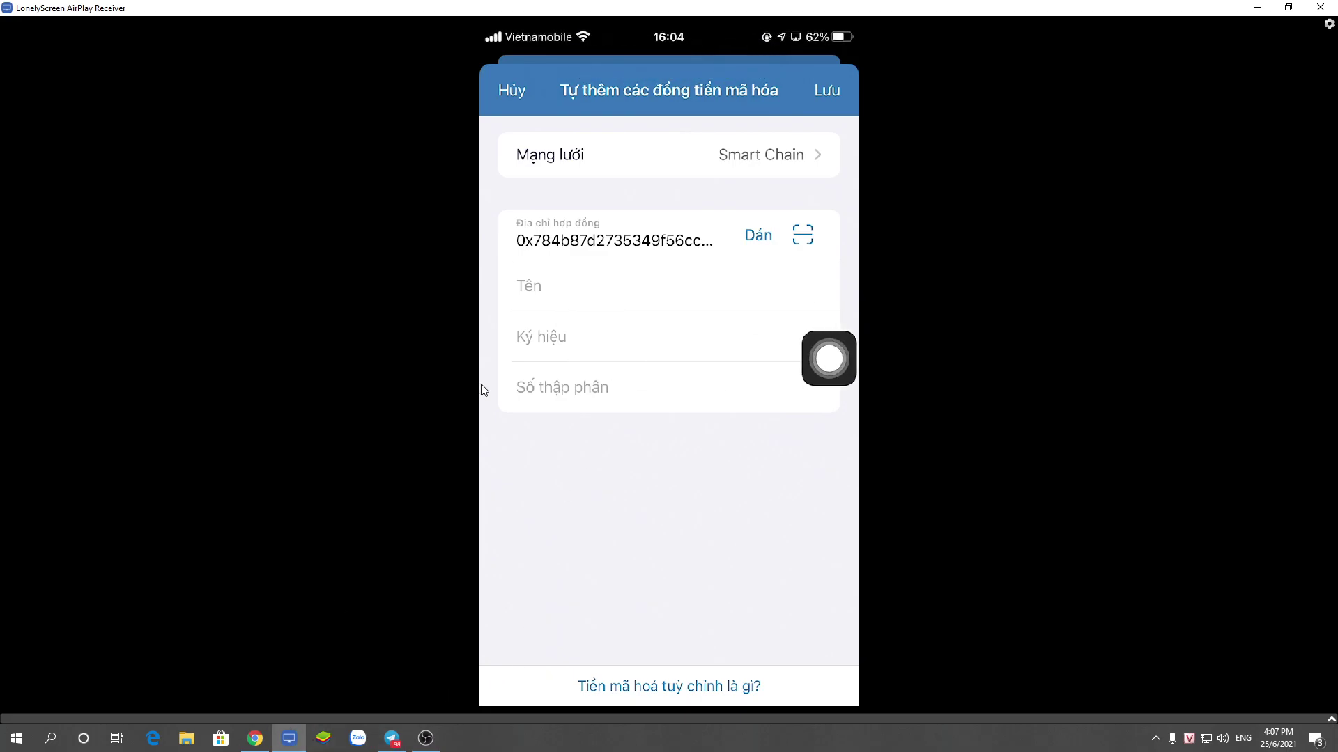
- Switch back to Chrome and highlight the contract address in the ROCKET Yield V2 token's Profile Summary
{"action": "left_click", "coordinate": [255, 738]}
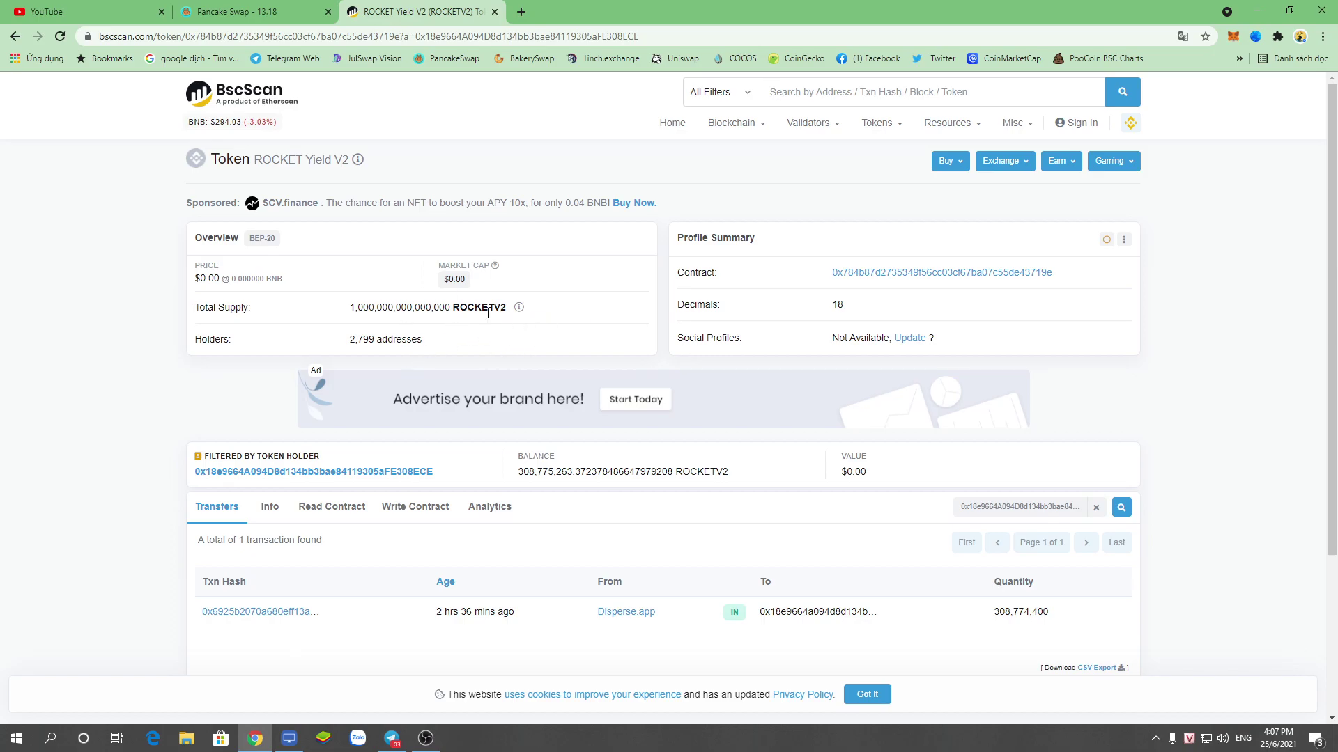
{"action": "scroll", "coordinate": [289, 300], "scroll_direction": "down", "scroll_amount": 1}
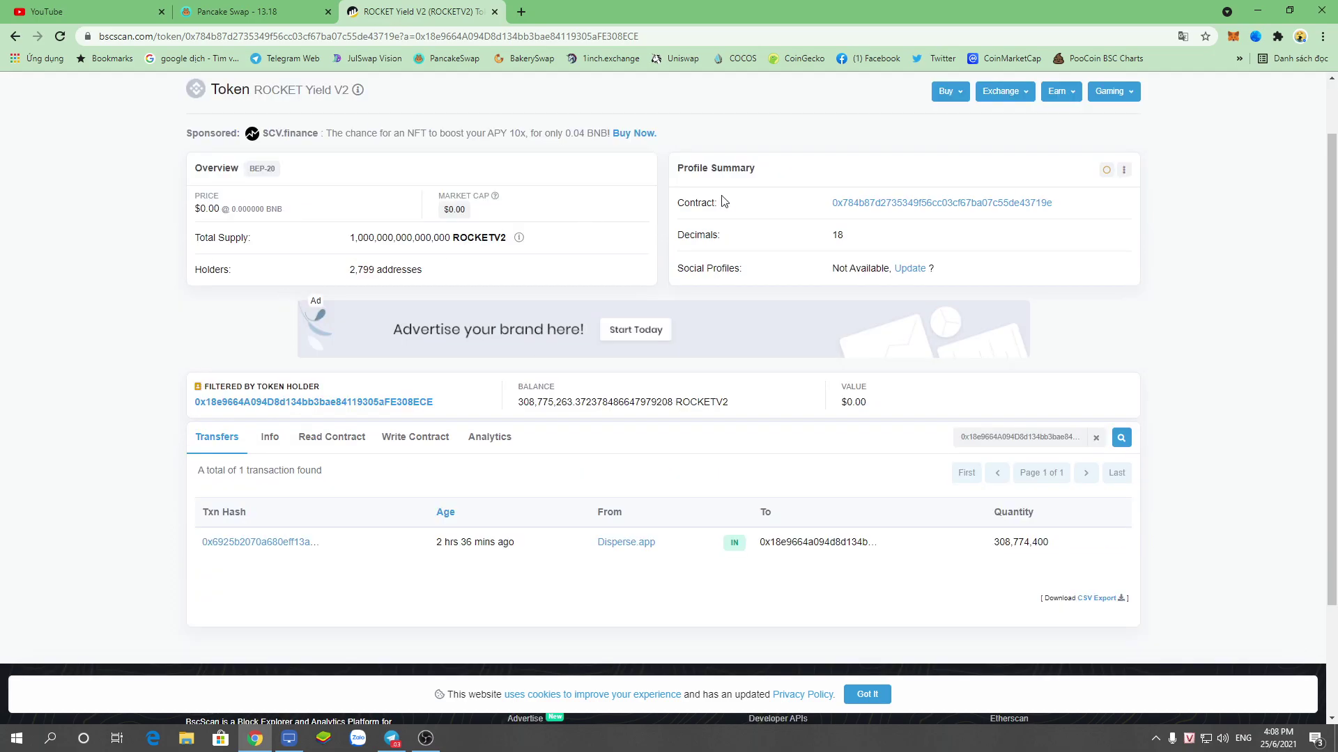
{"action": "left_click_drag", "start_coordinate": [827, 204], "coordinate": [1108, 209]}
{"action": "left_click", "coordinate": [681, 252]}
{"action": "scroll", "coordinate": [454, 242], "scroll_direction": "up", "scroll_amount": 1}
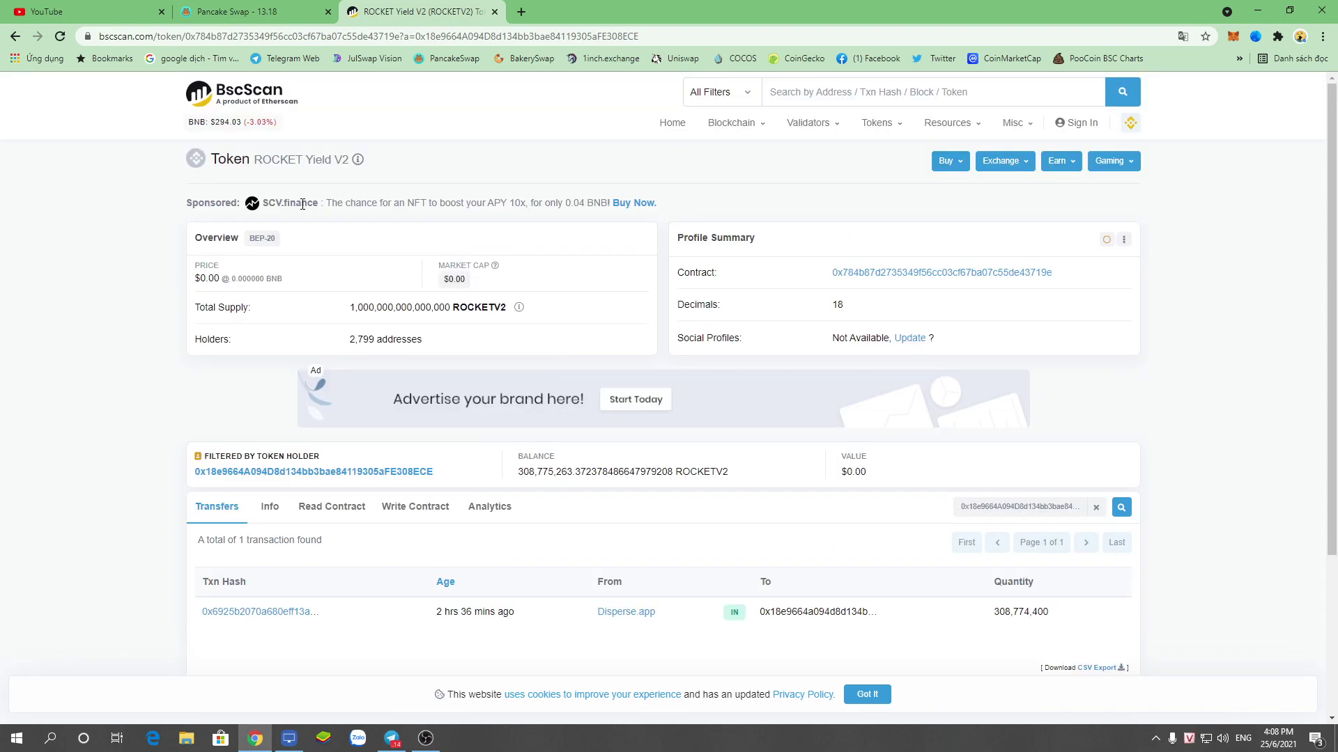
- Highlight the token name ROCKET Yield V2, the symbol ROCKETV2 and the decimals entry on the token page
{"action": "left_click_drag", "start_coordinate": [252, 158], "coordinate": [352, 165]}
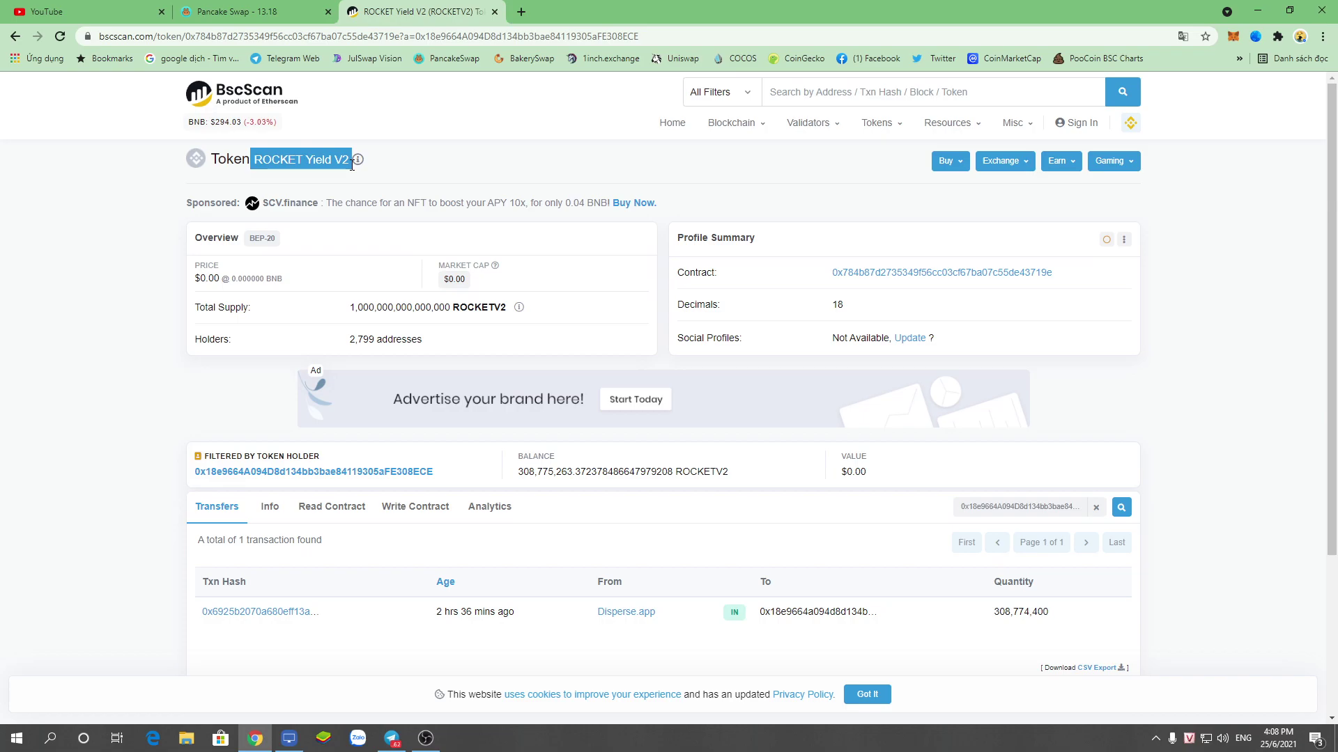
{"action": "left_click_drag", "start_coordinate": [452, 308], "coordinate": [510, 308]}
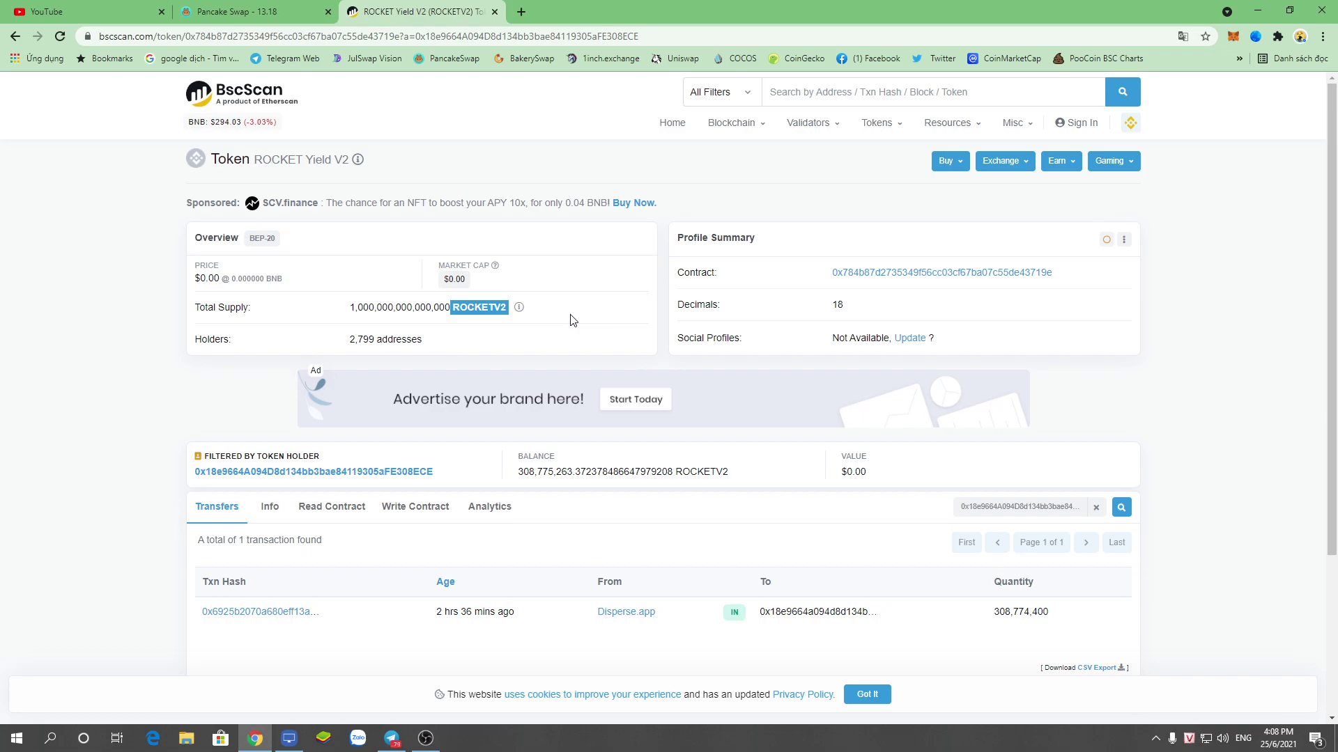
{"action": "left_click_drag", "start_coordinate": [721, 306], "coordinate": [695, 307]}
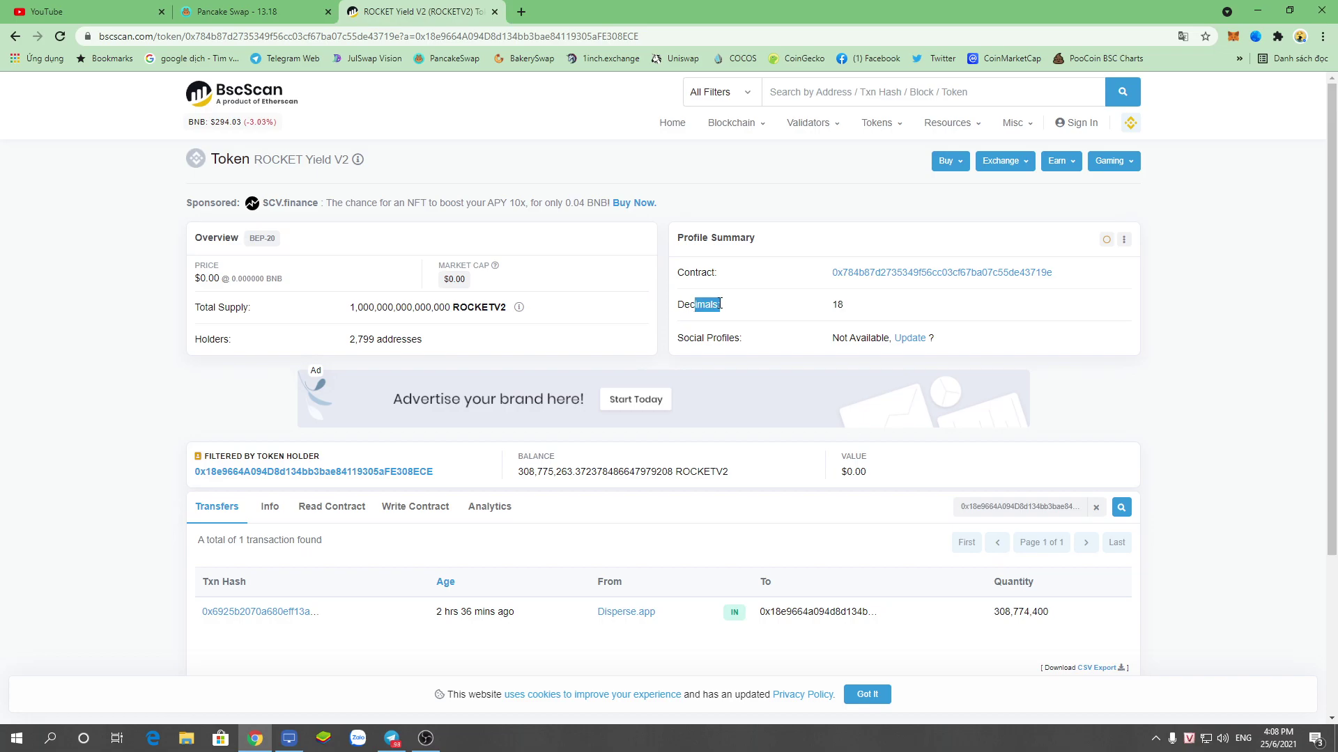
{"action": "left_click", "coordinate": [751, 311]}
{"action": "left_click_drag", "start_coordinate": [680, 304], "coordinate": [713, 303]}
{"action": "left_click", "coordinate": [817, 310]}
{"action": "left_click_drag", "start_coordinate": [825, 307], "coordinate": [878, 314]}
{"action": "left_click", "coordinate": [877, 305]}
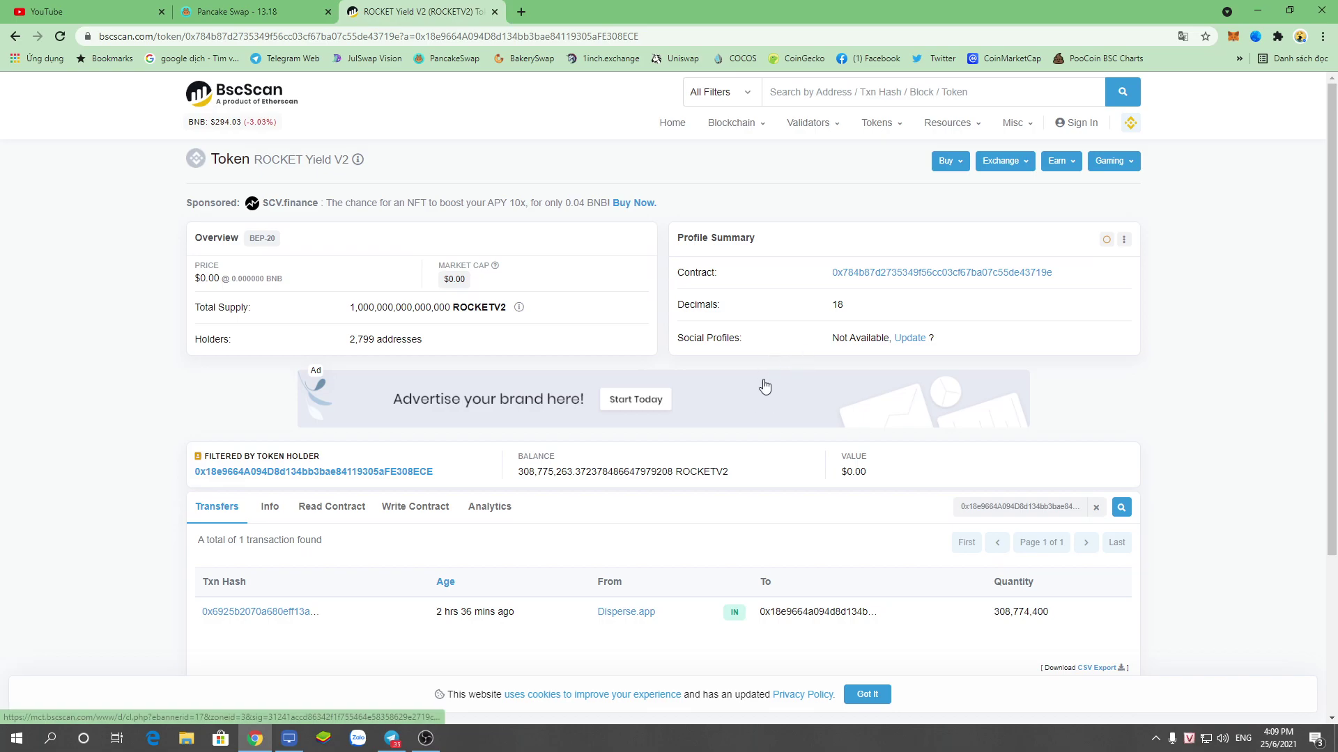
- Switch to Telegram and jump to the original K2074 ROCKET airdrop post quoted in the distribution announcement
{"action": "left_click", "coordinate": [392, 738]}
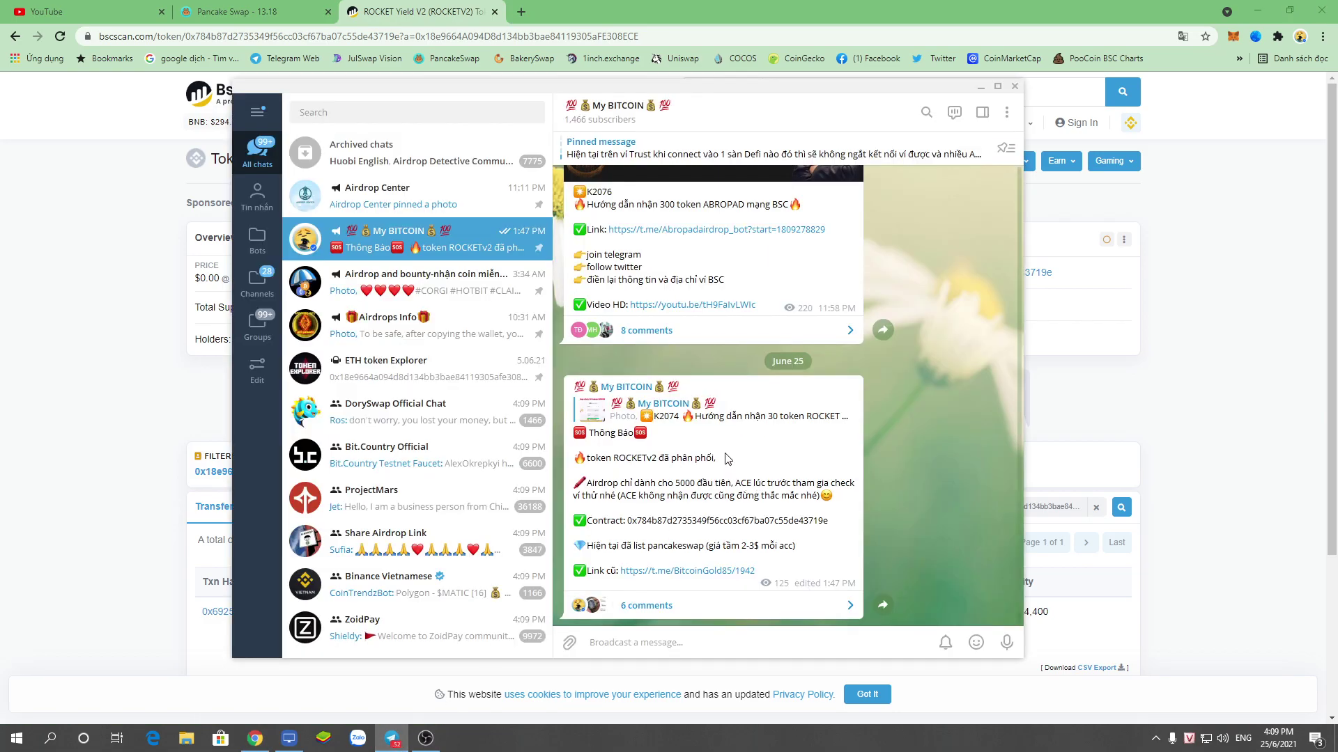
{"action": "left_click", "coordinate": [738, 415]}
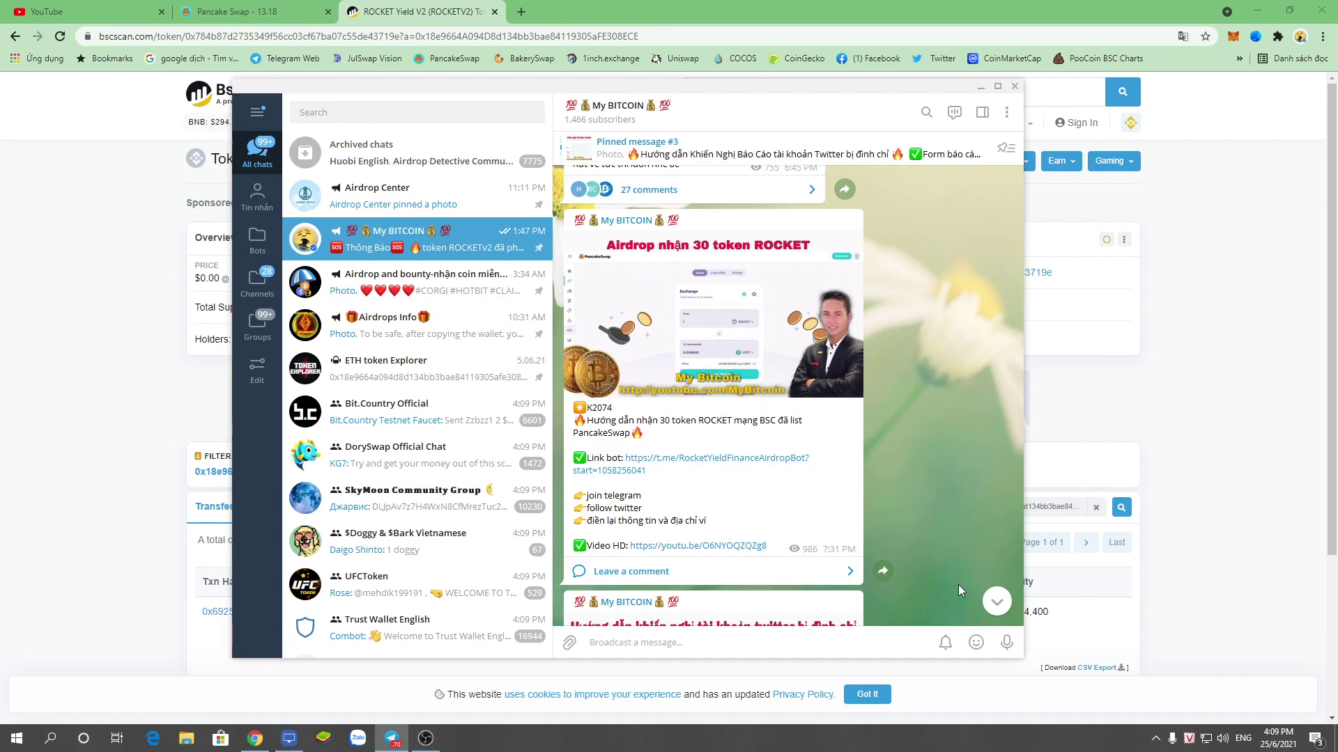
- Return to the ROCKETv2 distribution announcement in Telegram, and switch to Chrome to reopen the wallet's BEP-20 transfer list
{"action": "scroll", "coordinate": [766, 480], "scroll_direction": "down", "scroll_amount": 10}
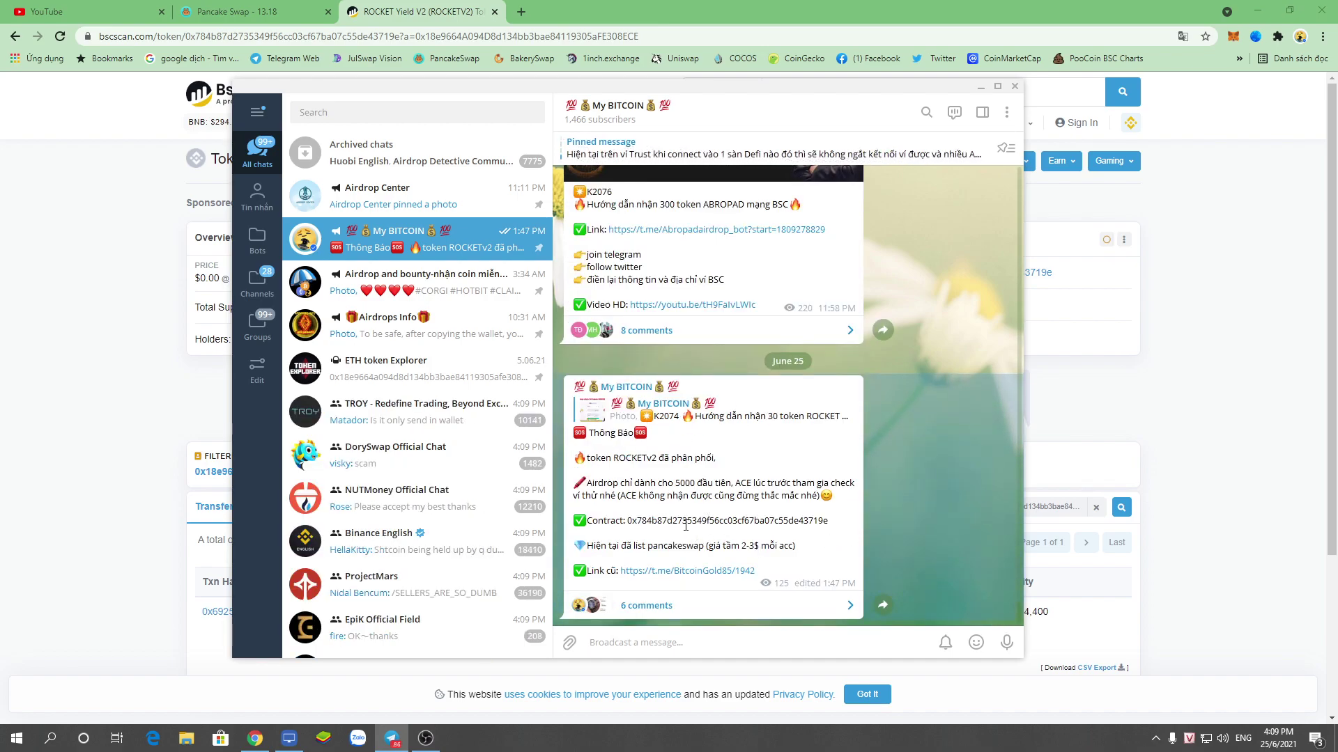
{"action": "key", "text": "alt+Tab"}
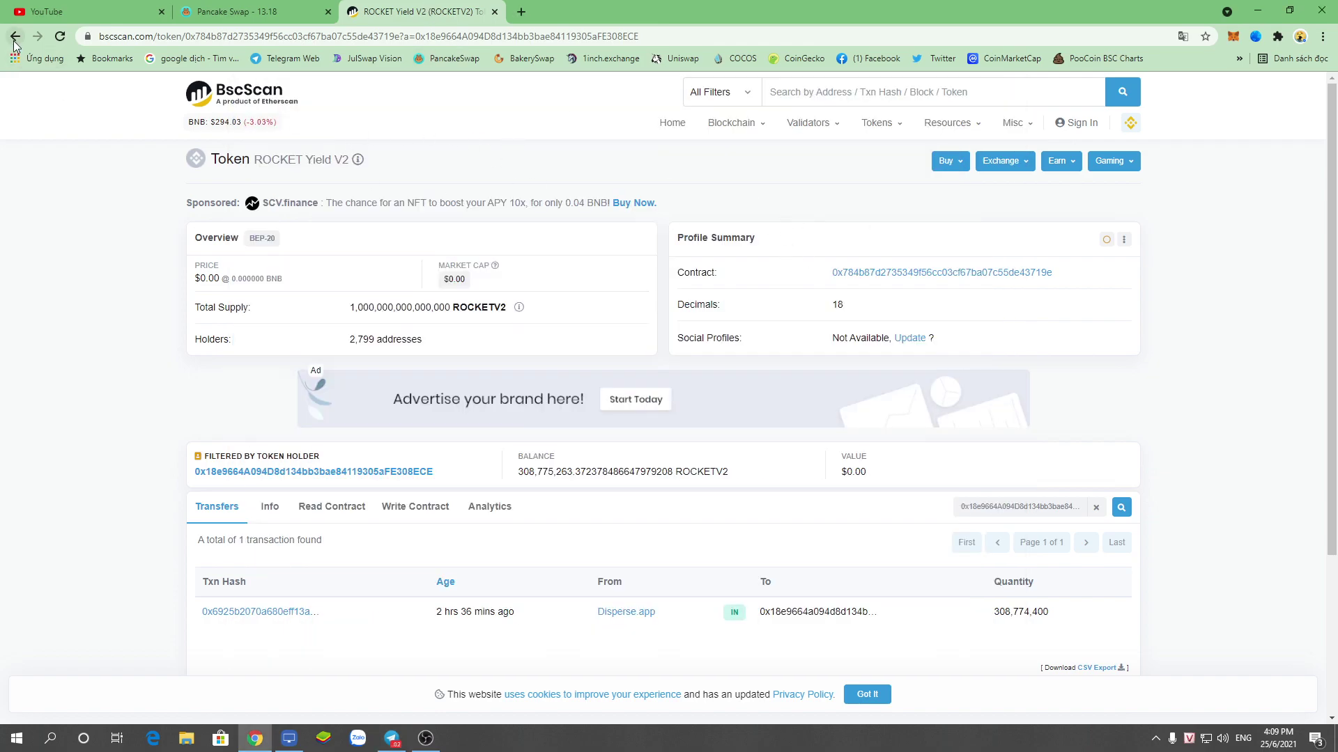
{"action": "left_click", "coordinate": [16, 35]}
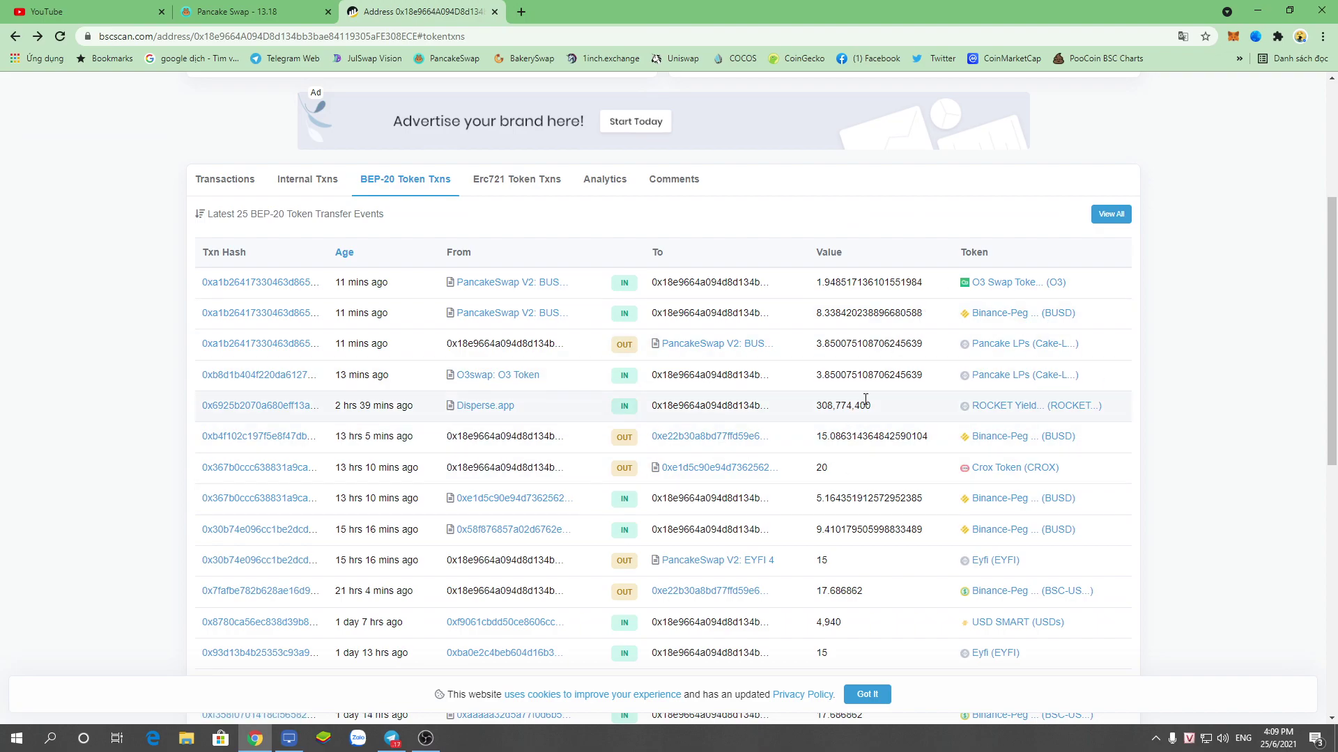
- Compare the wallet's BEP-20 transfers with the mirrored phone wallet in LonelyScreen, and switch back to Chrome
{"action": "scroll", "coordinate": [838, 406], "scroll_direction": "up", "scroll_amount": 2}
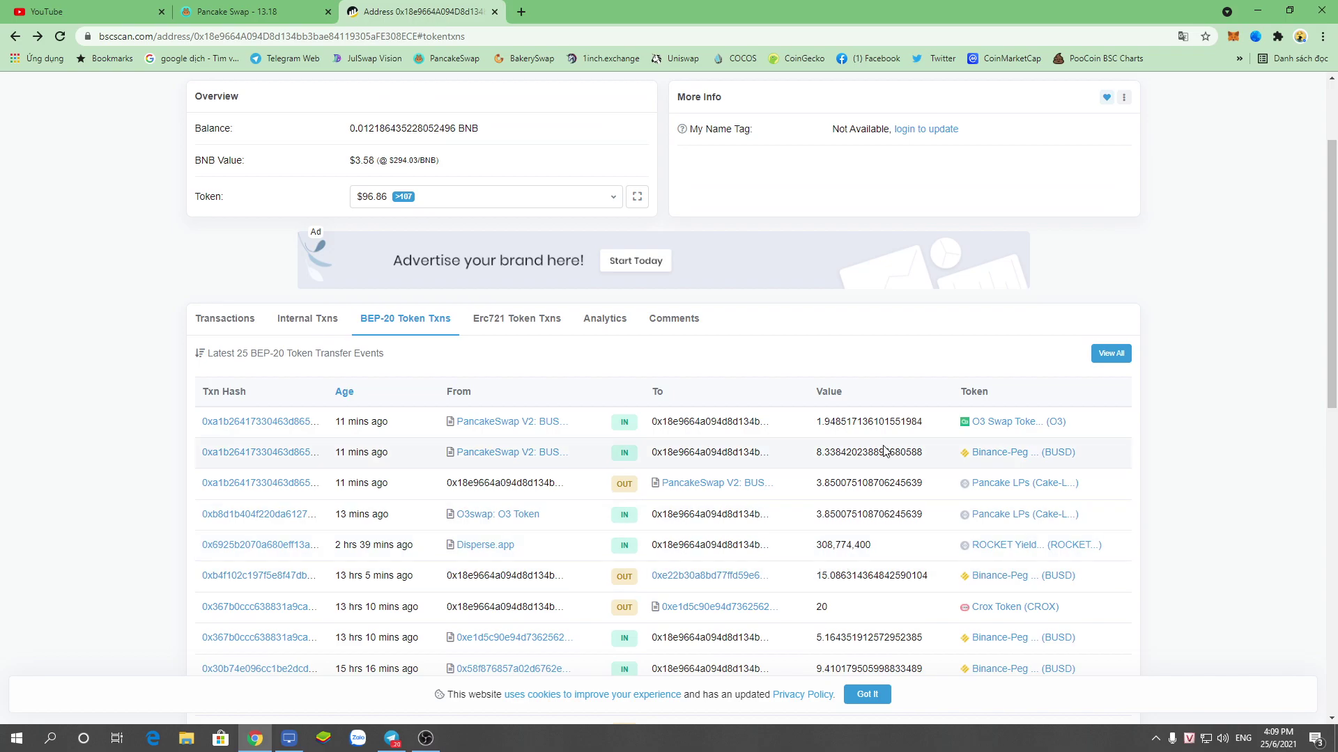
{"action": "left_click", "coordinate": [300, 739]}
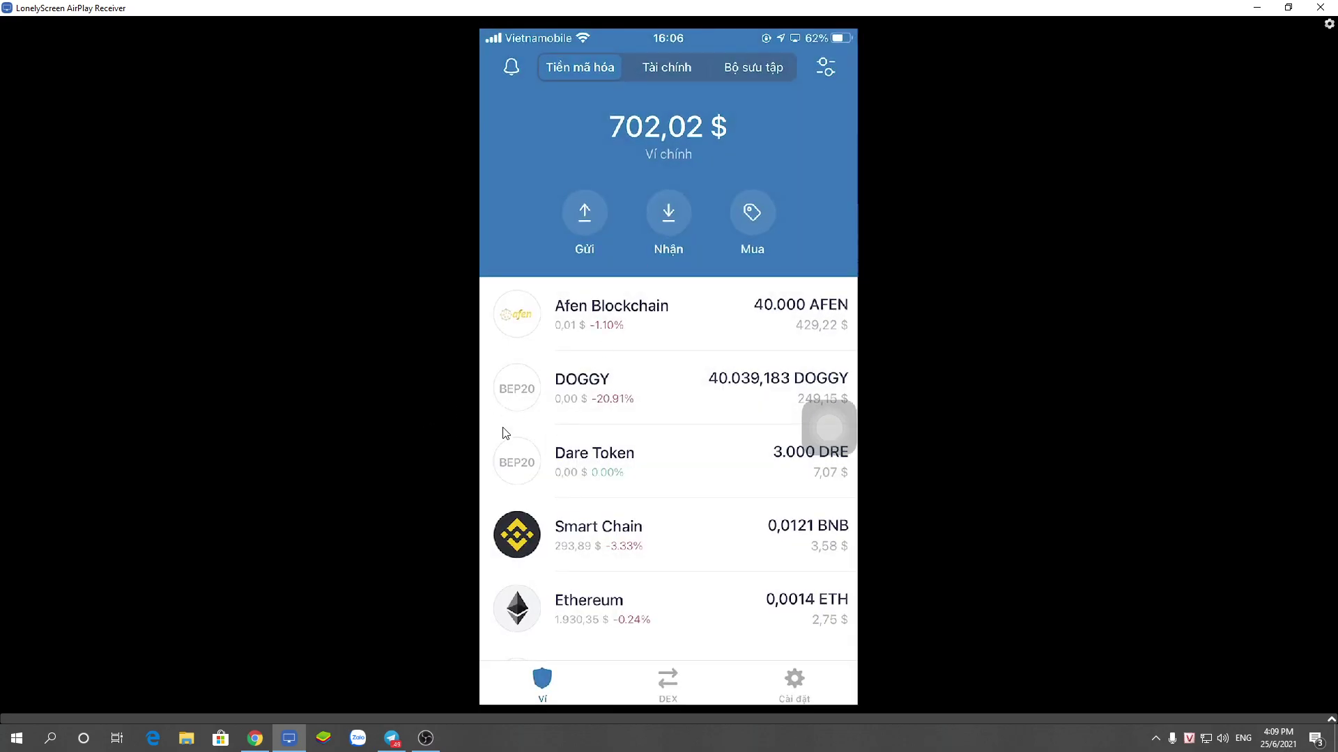
{"action": "left_click", "coordinate": [250, 749]}
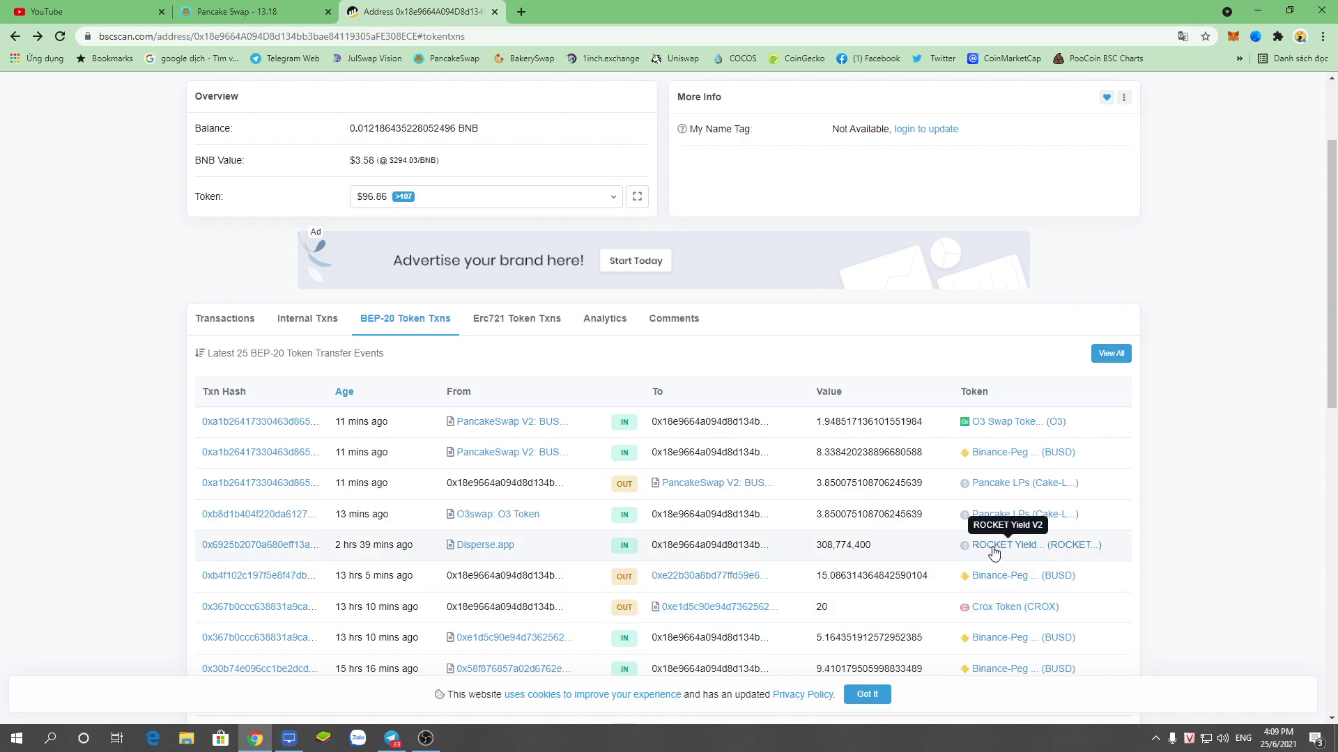
- Open the wallet's full token holdings and filter them by "rocket"
{"action": "left_click", "coordinate": [636, 197]}
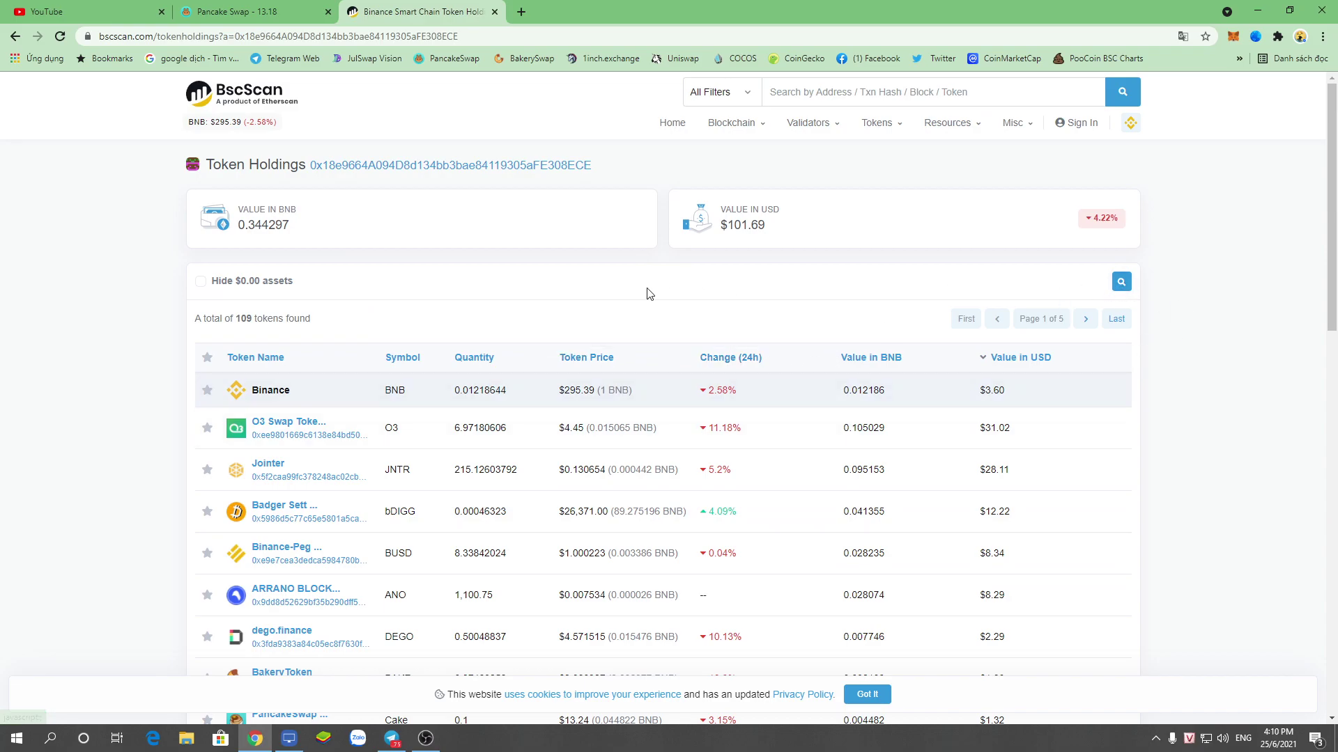
{"action": "left_click", "coordinate": [1115, 284]}
{"action": "left_click", "coordinate": [998, 321]}
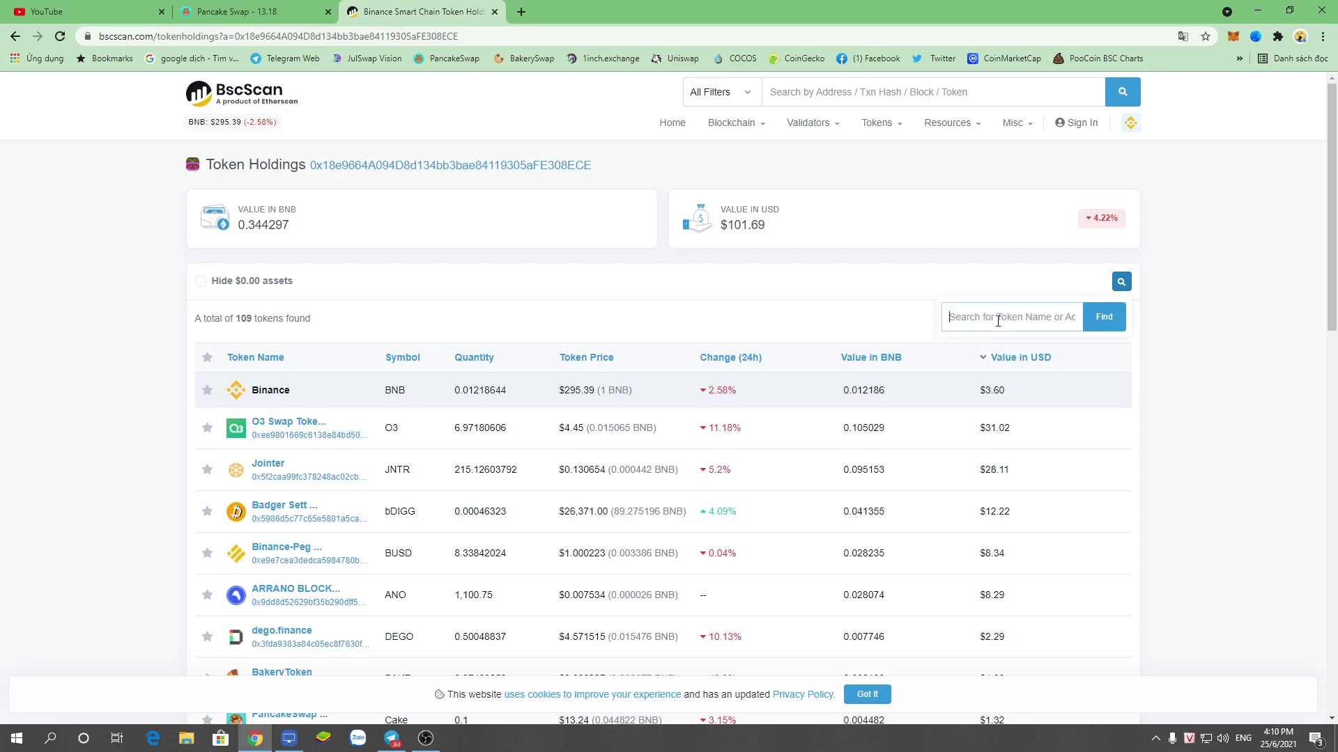
{"action": "type", "text": "rocket"}
{"action": "key", "text": "Return"}
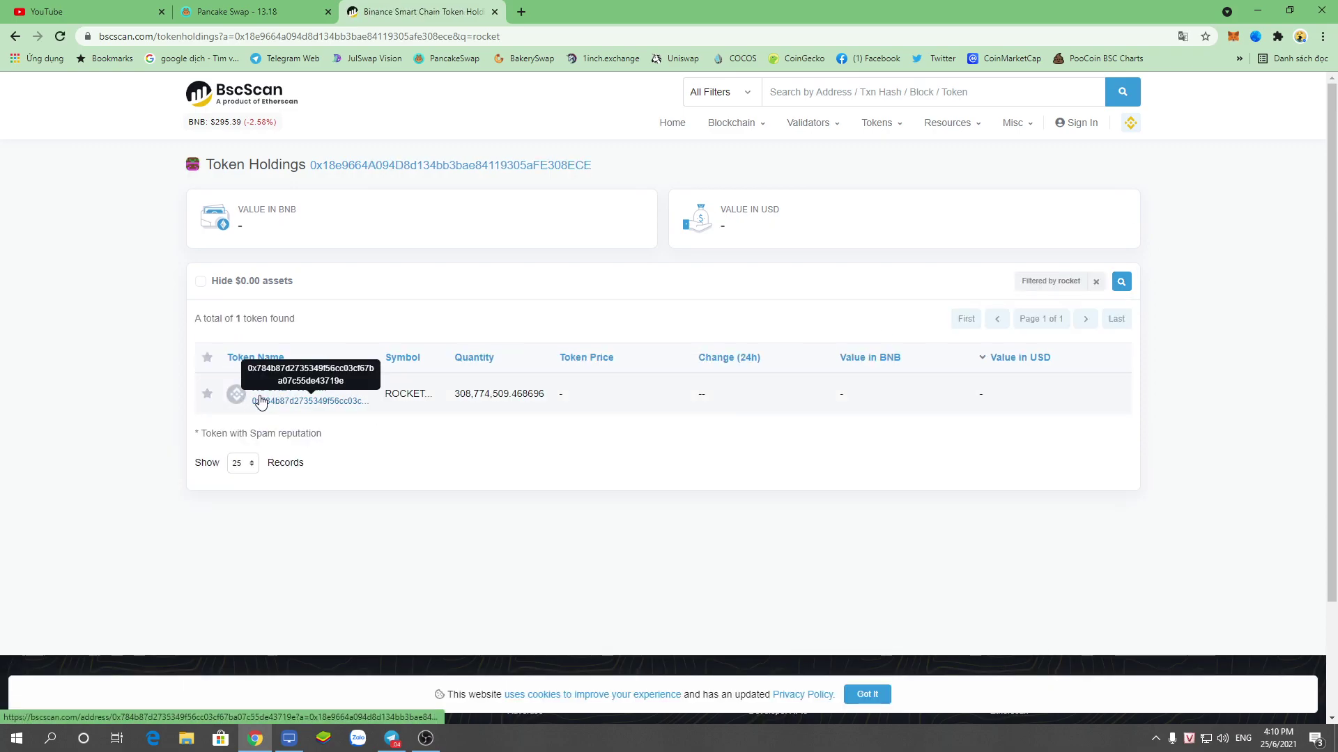
- Open the ROCKET token's page from the filtered holdings, highlight its contract label and total supply, and copy its contract address
{"action": "left_click", "coordinate": [286, 387]}
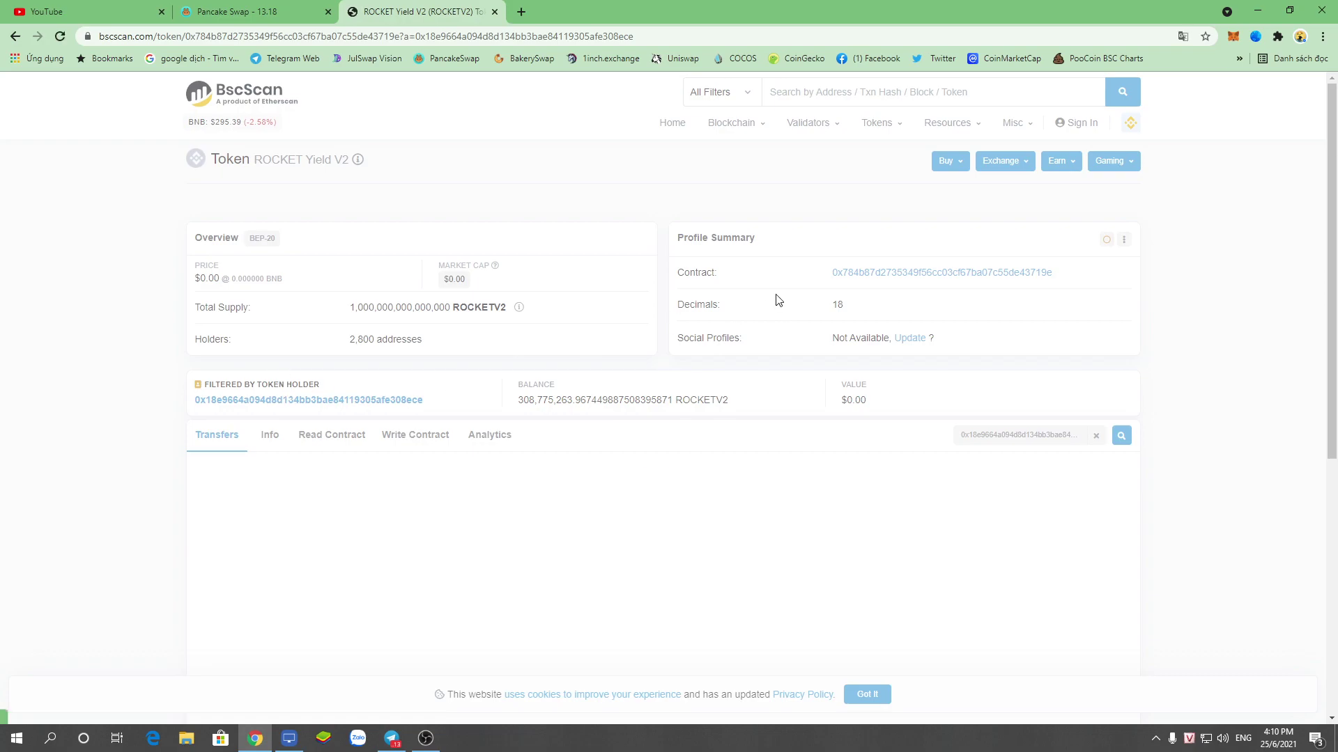
{"action": "left_click_drag", "start_coordinate": [679, 272], "coordinate": [747, 277]}
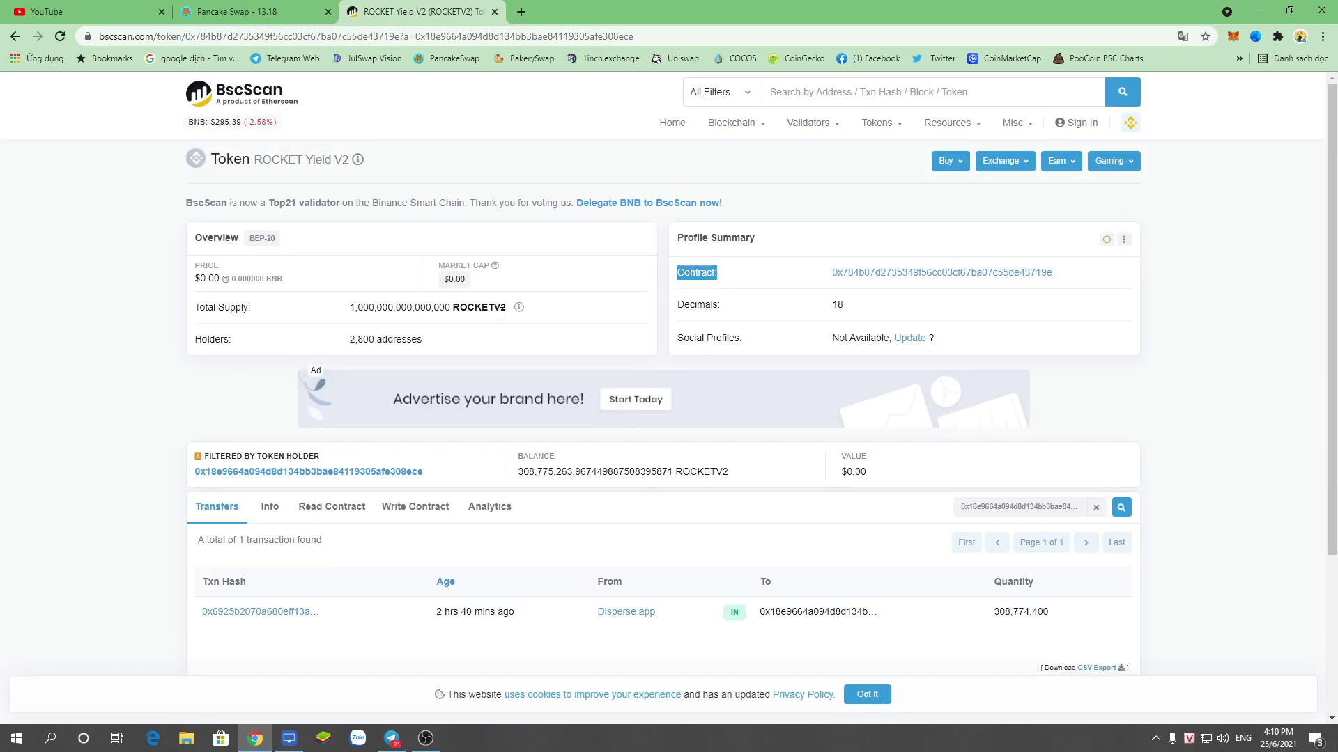
{"action": "left_click_drag", "start_coordinate": [347, 308], "coordinate": [553, 307]}
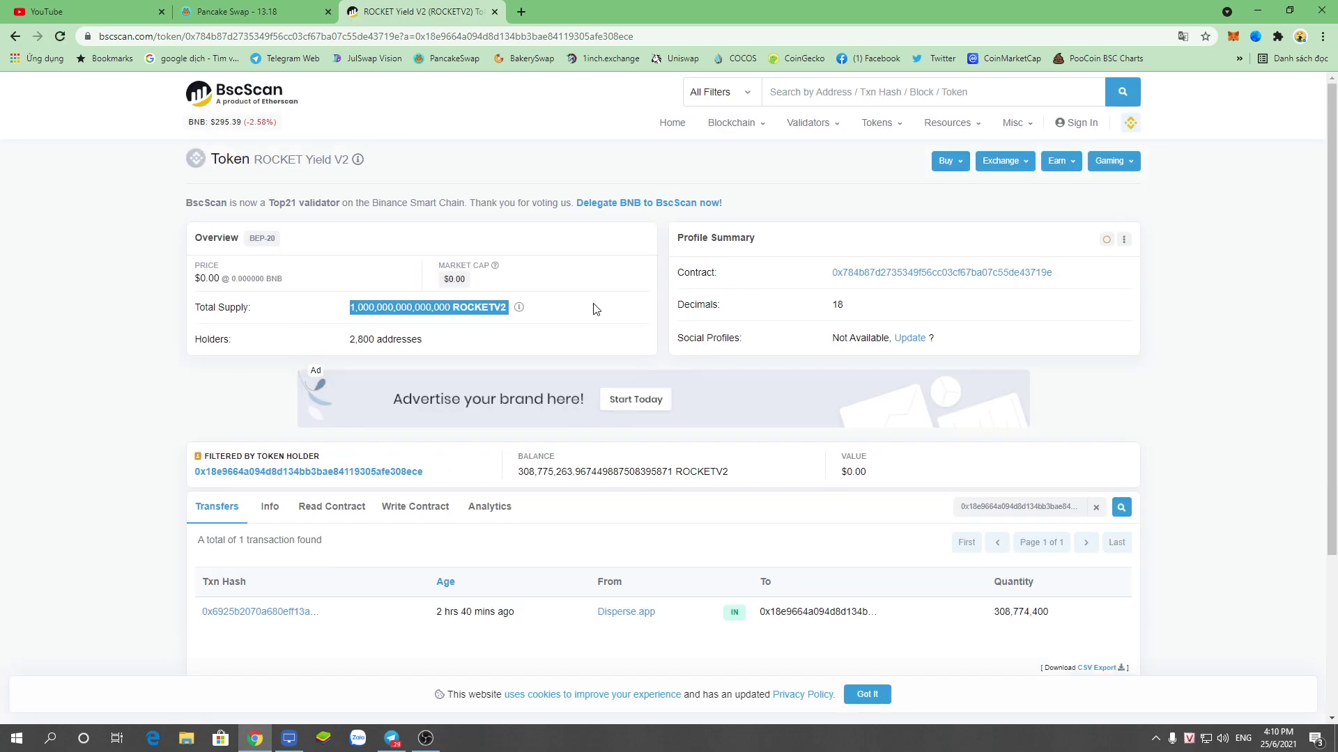
{"action": "left_click", "coordinate": [1060, 274]}
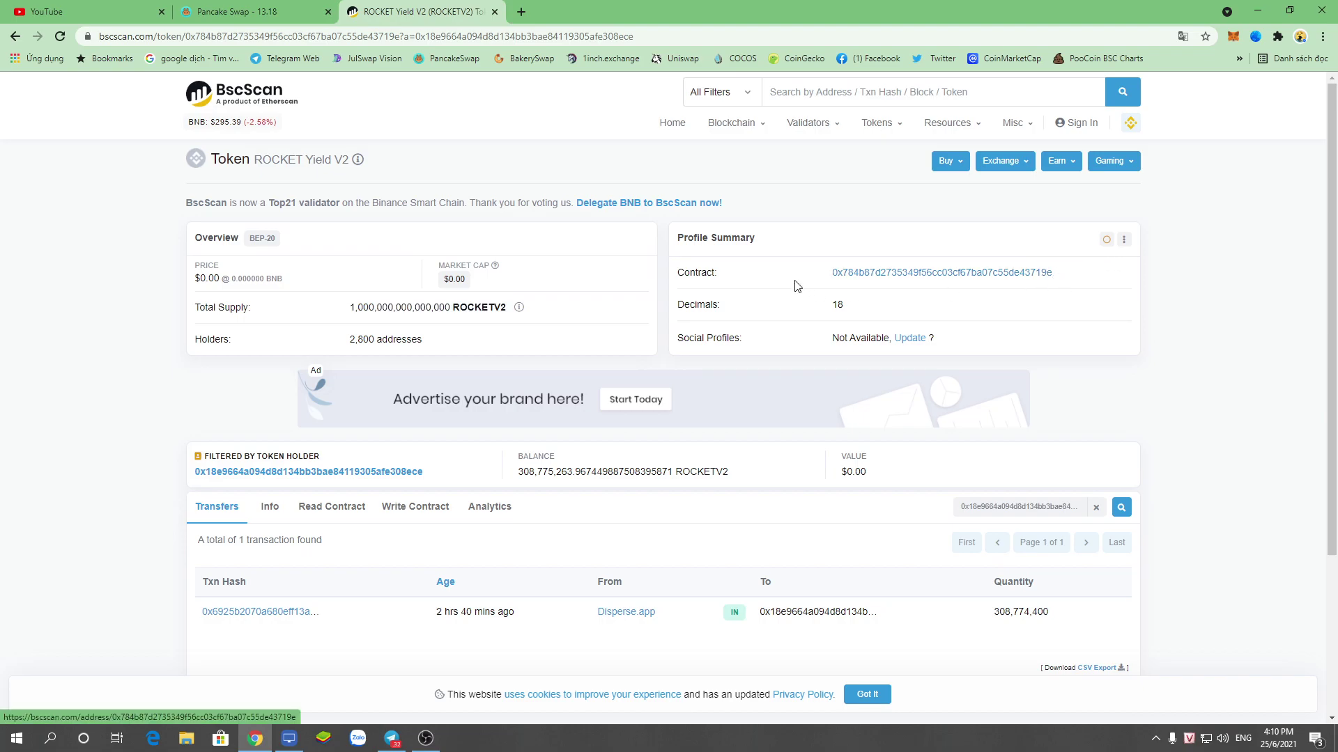
- Switch to the PancakeSwap exchange page and connect the Trust account through MetaMask
{"action": "left_click", "coordinate": [255, 9]}
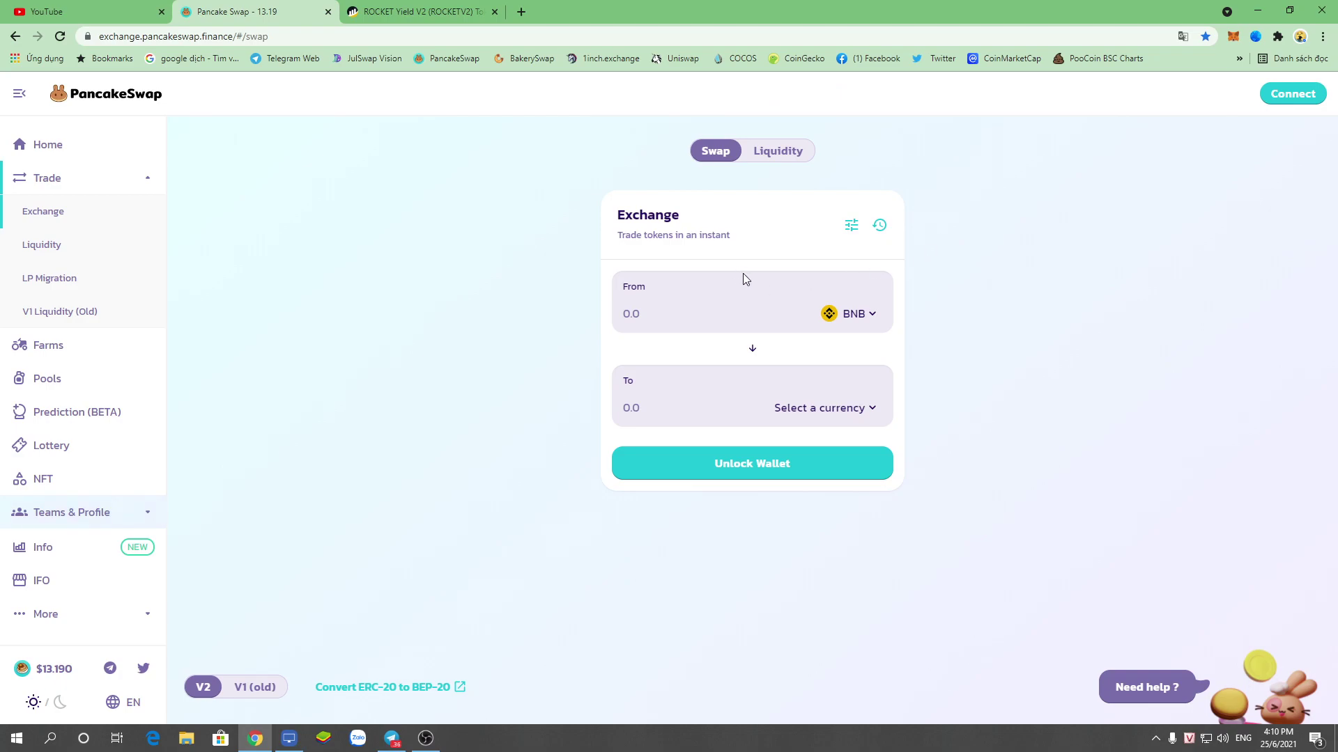
{"action": "left_click", "coordinate": [1279, 99]}
{"action": "left_click", "coordinate": [652, 294]}
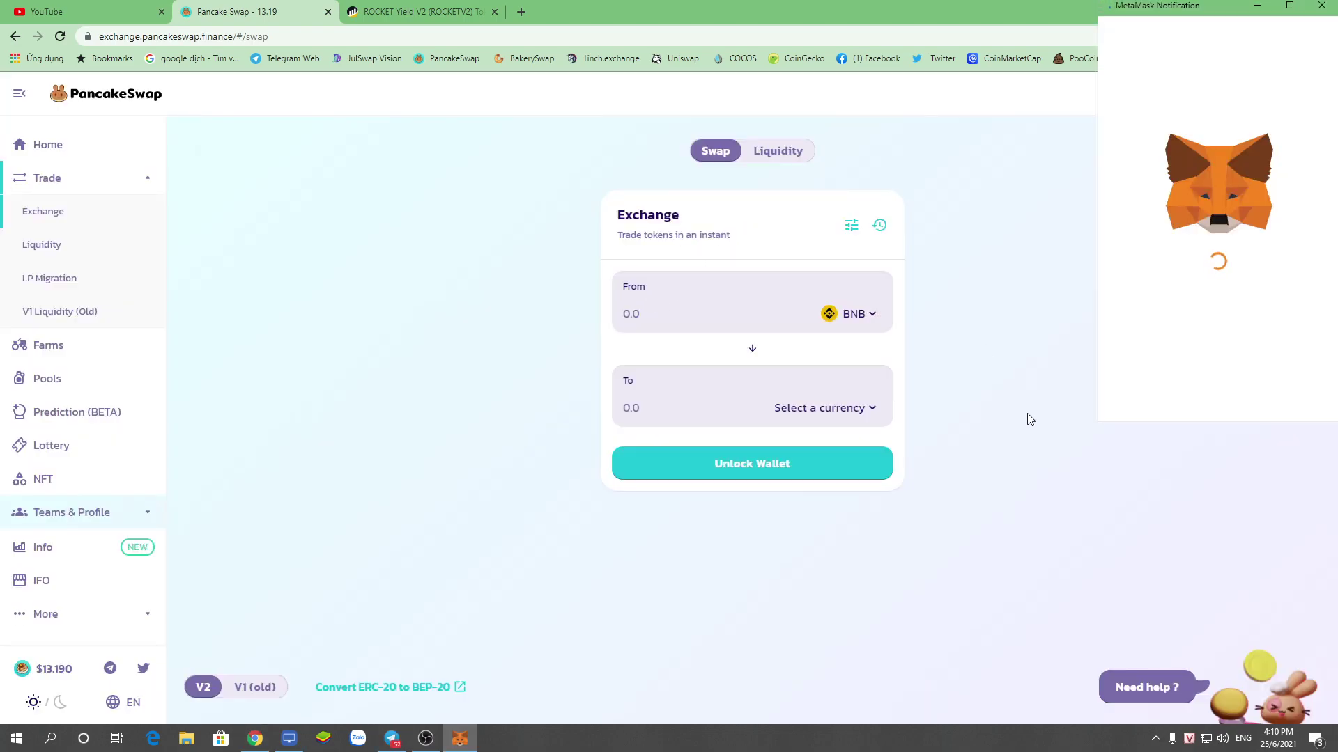
{"action": "left_click", "coordinate": [1248, 408]}
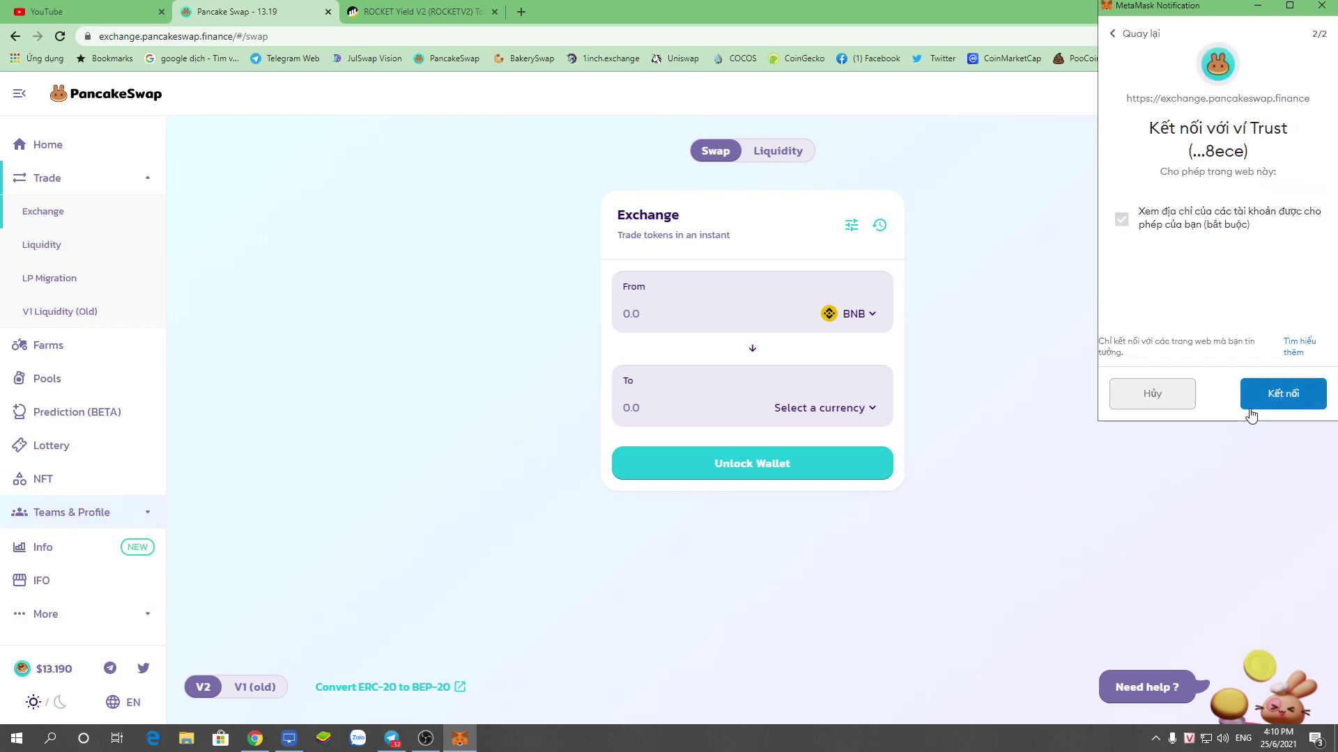
{"action": "left_click", "coordinate": [1249, 409]}
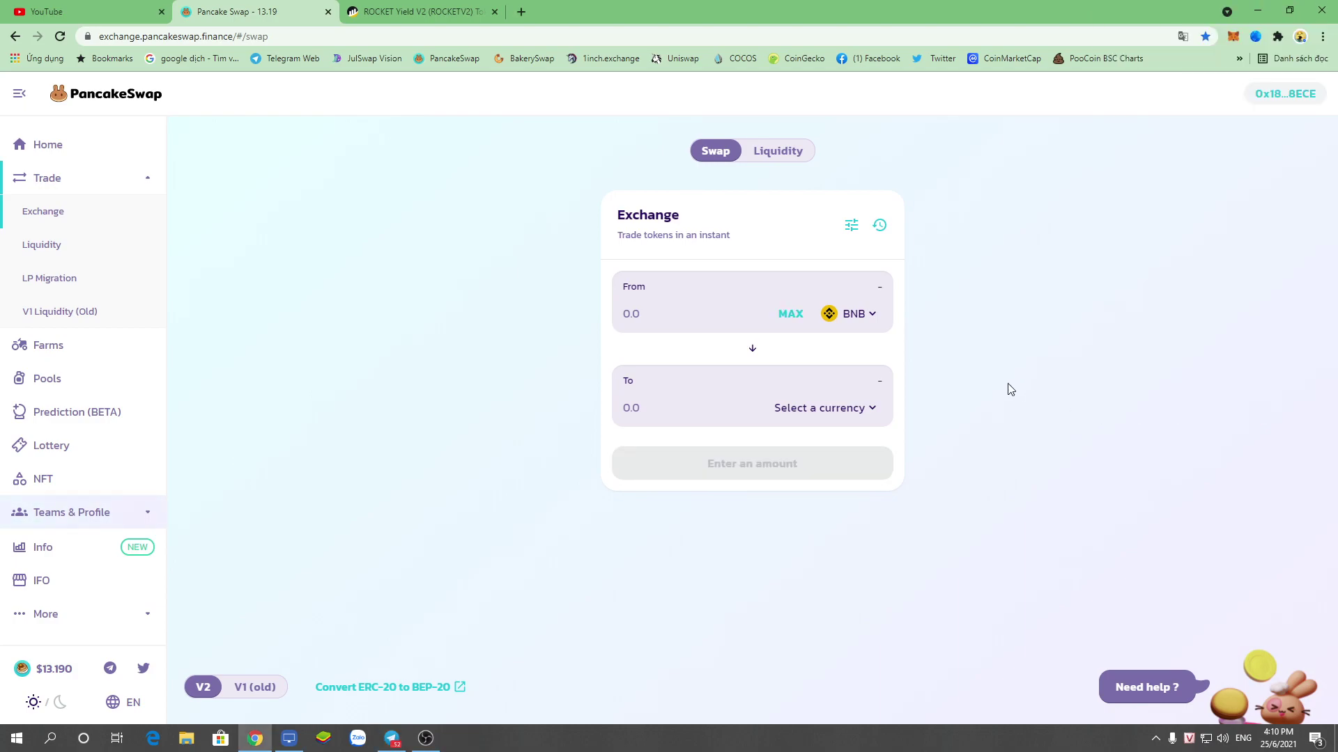
- Reverse the swap direction so BNB is received, and look up the copied ROCKETV2 contract address for the From token
{"action": "left_click", "coordinate": [752, 350]}
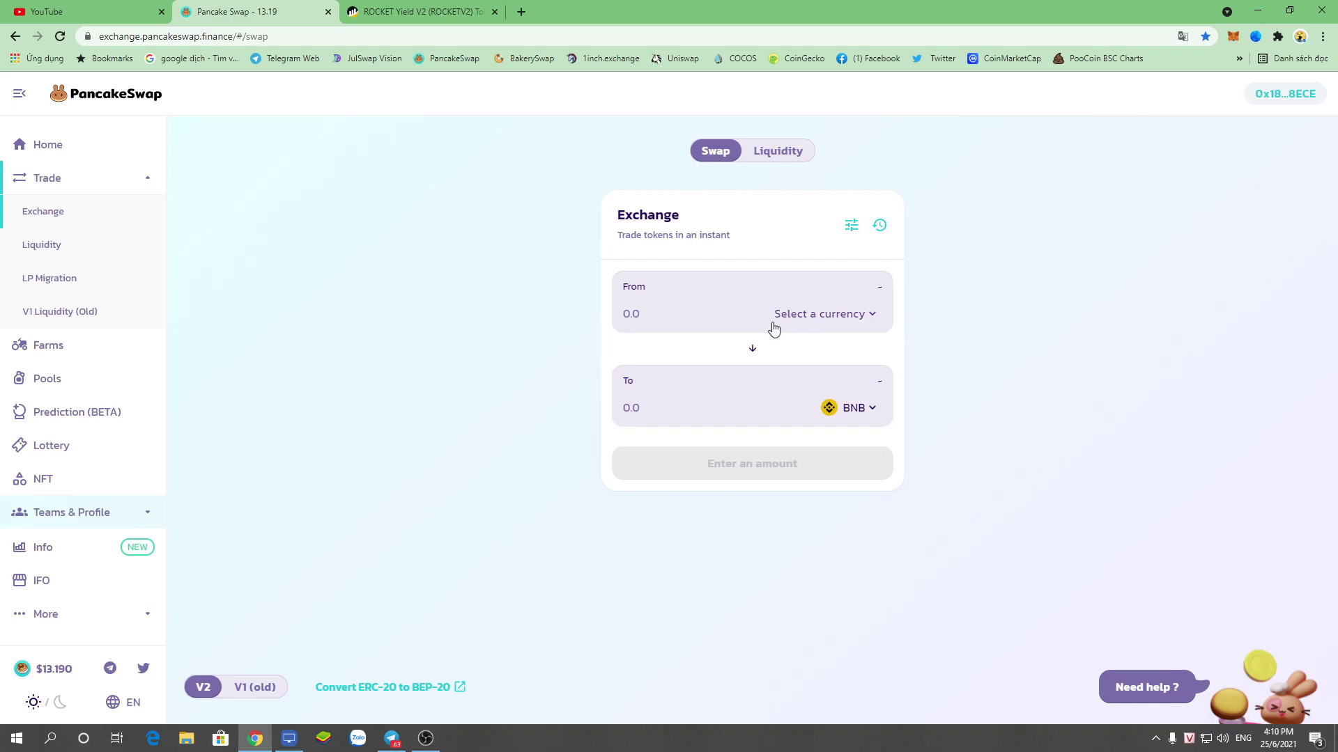
{"action": "left_click", "coordinate": [820, 314]}
{"action": "right_click", "coordinate": [623, 263]}
{"action": "left_click", "coordinate": [678, 375]}
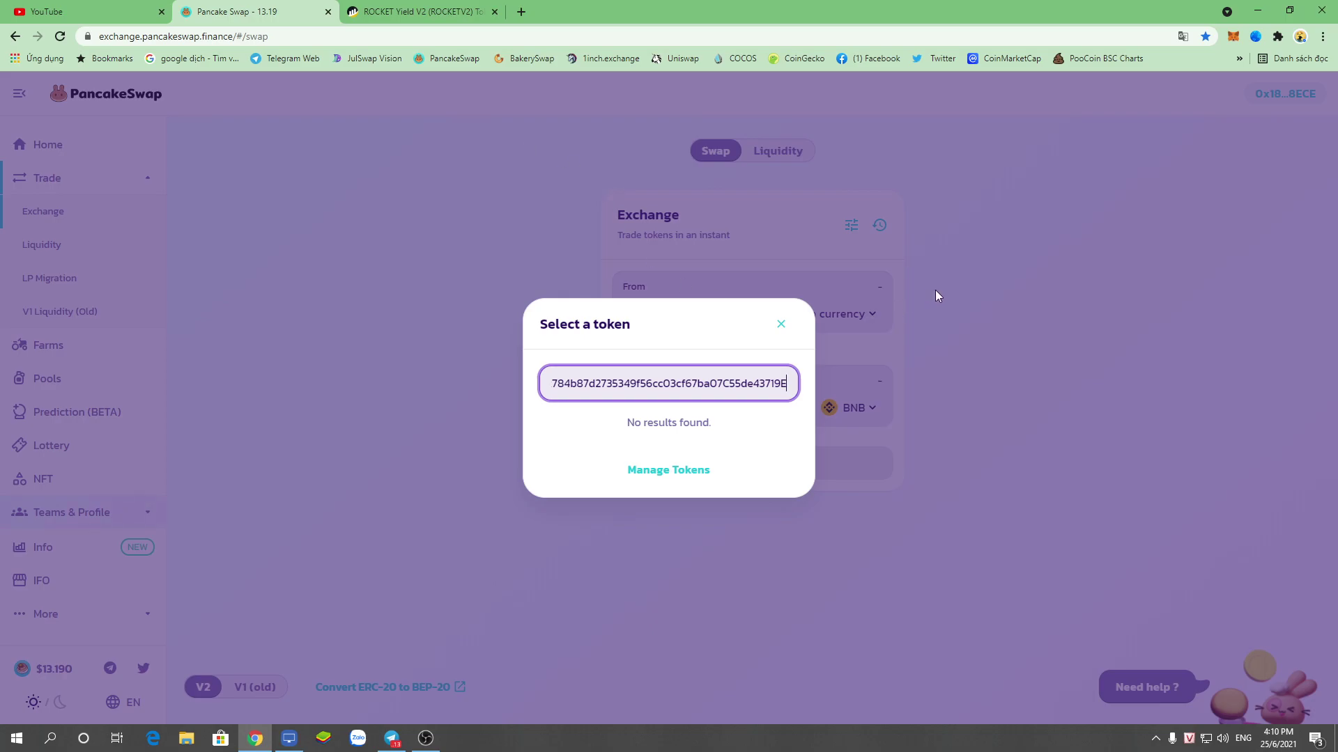
{"action": "left_click", "coordinate": [779, 325]}
{"action": "left_click", "coordinate": [866, 311]}
{"action": "left_click", "coordinate": [1064, 336]}
{"action": "left_click", "coordinate": [844, 407]}
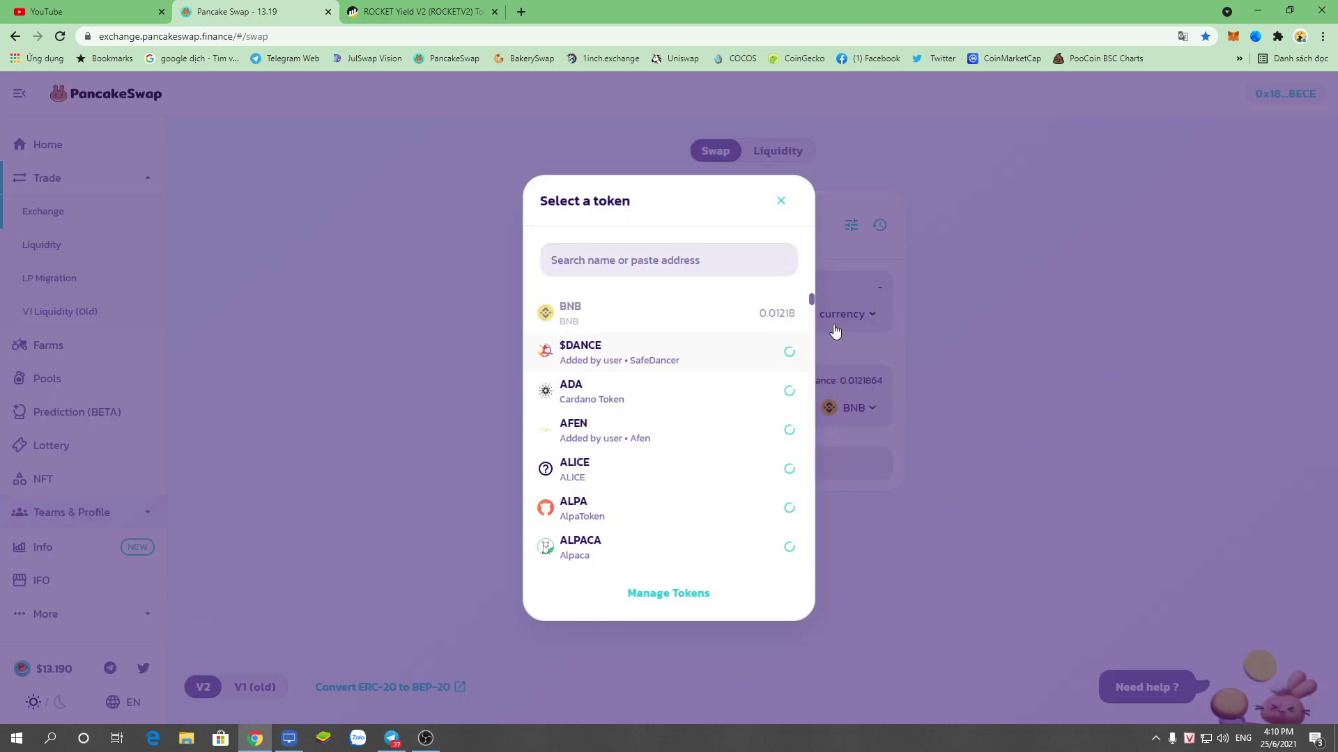
{"action": "left_click", "coordinate": [982, 324]}
- Look up the pasted ROCKETV2 contract address for the From token and import ROCKET Yield V2, accepting the unknown-token risk
{"action": "left_click", "coordinate": [848, 313]}
{"action": "left_click", "coordinate": [636, 260]}
{"action": "right_click", "coordinate": [636, 260]}
{"action": "left_click", "coordinate": [671, 367]}
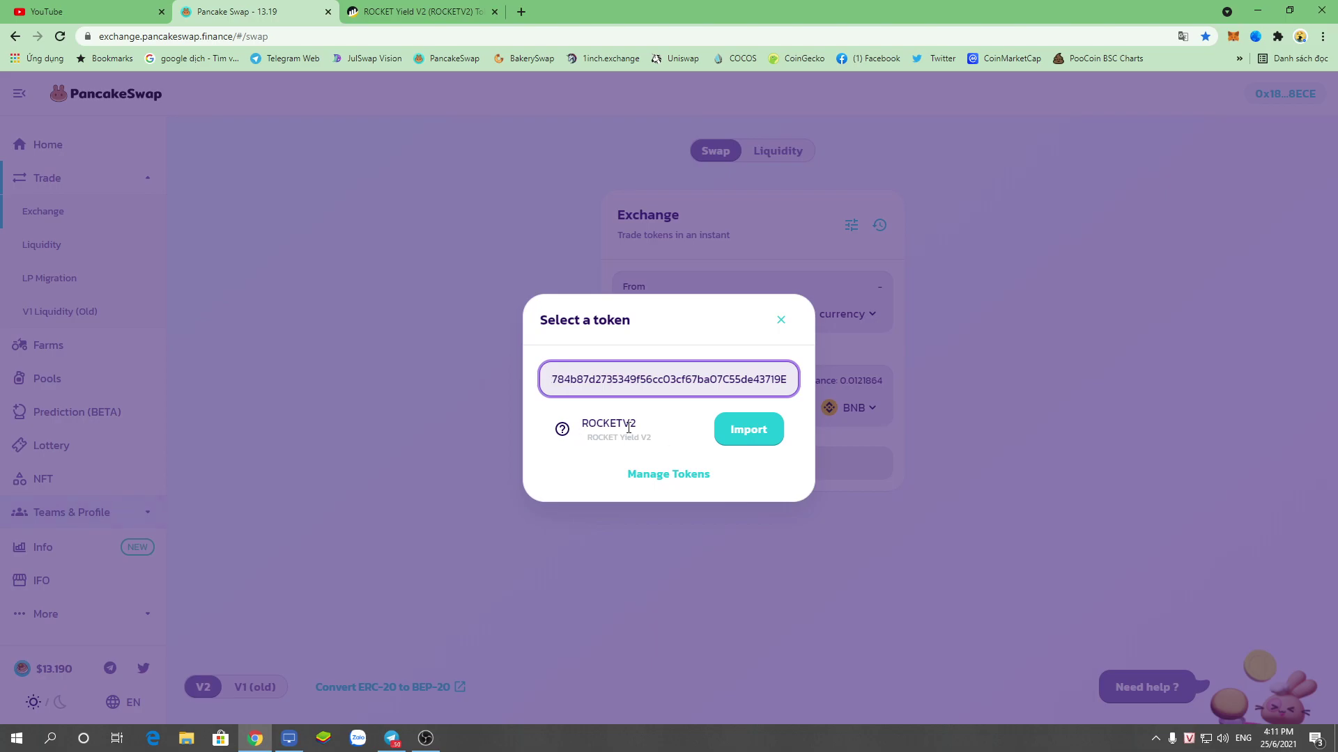
{"action": "left_click", "coordinate": [722, 446]}
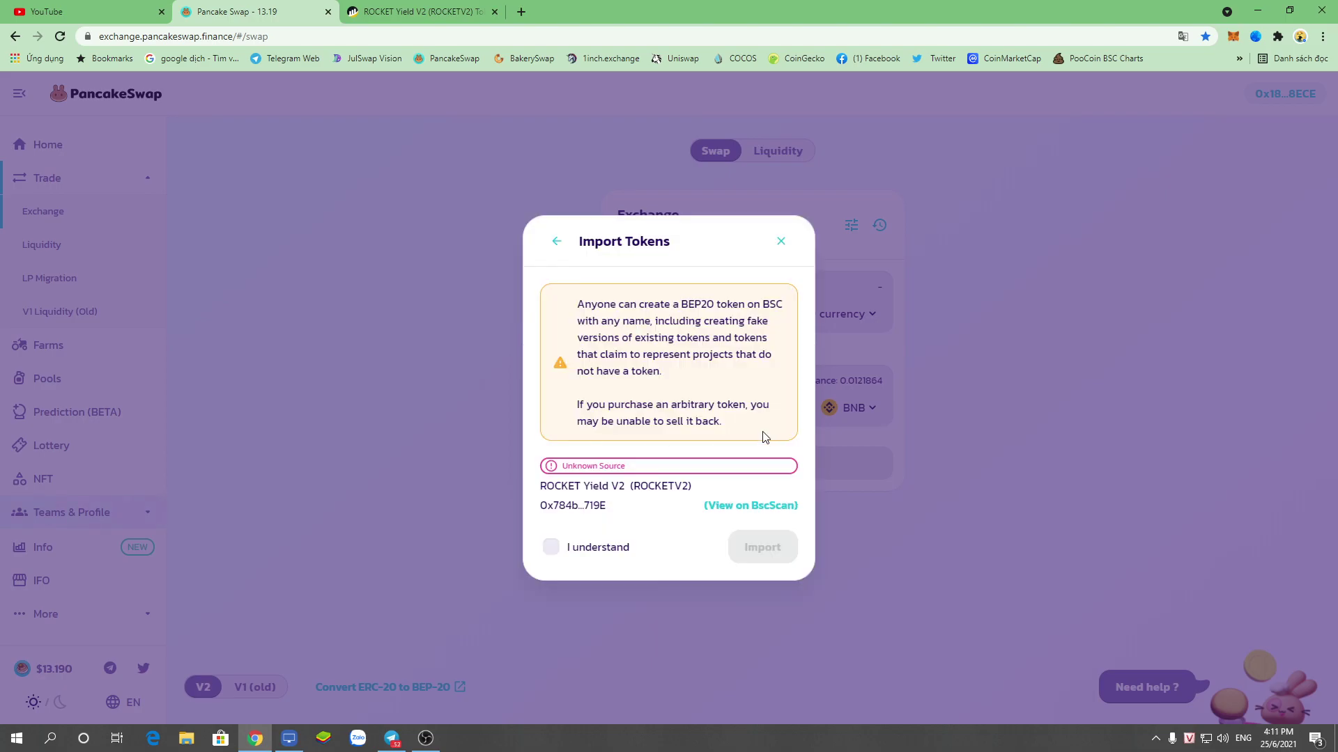
{"action": "left_click", "coordinate": [551, 547]}
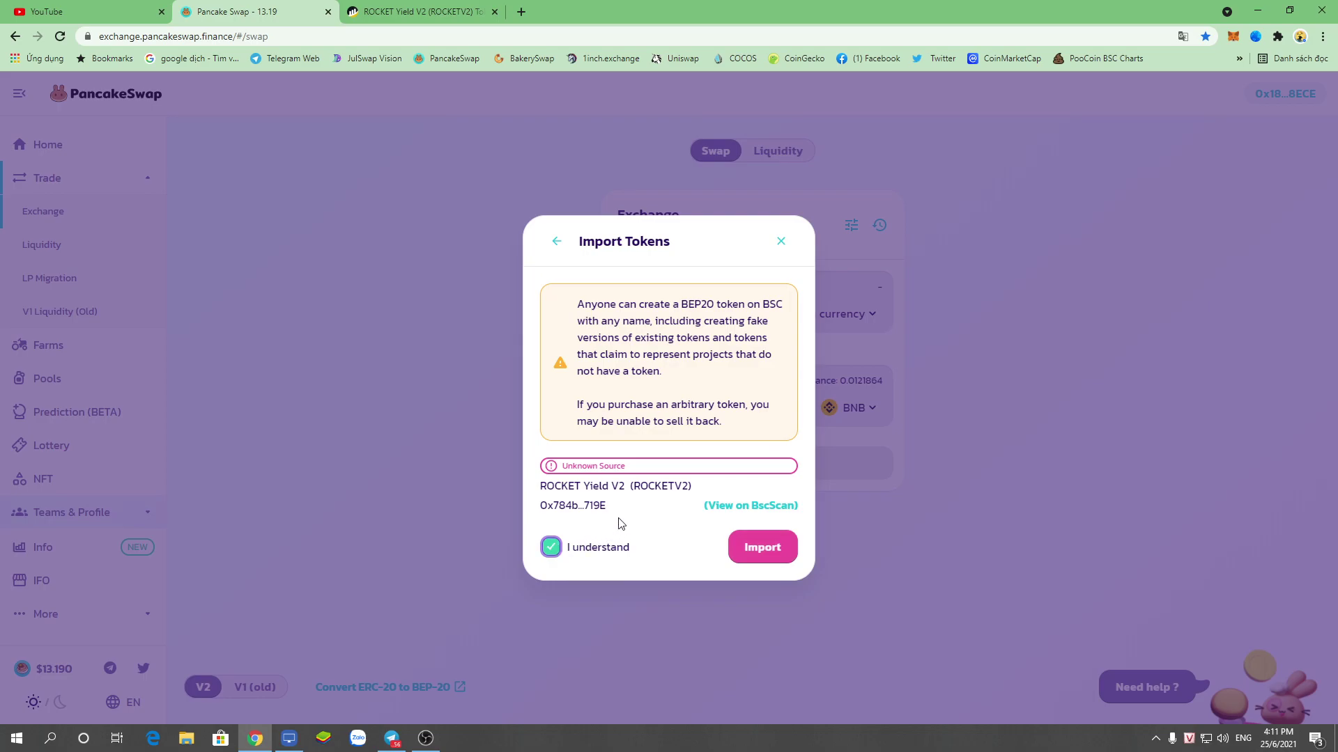
{"action": "left_click", "coordinate": [765, 548]}
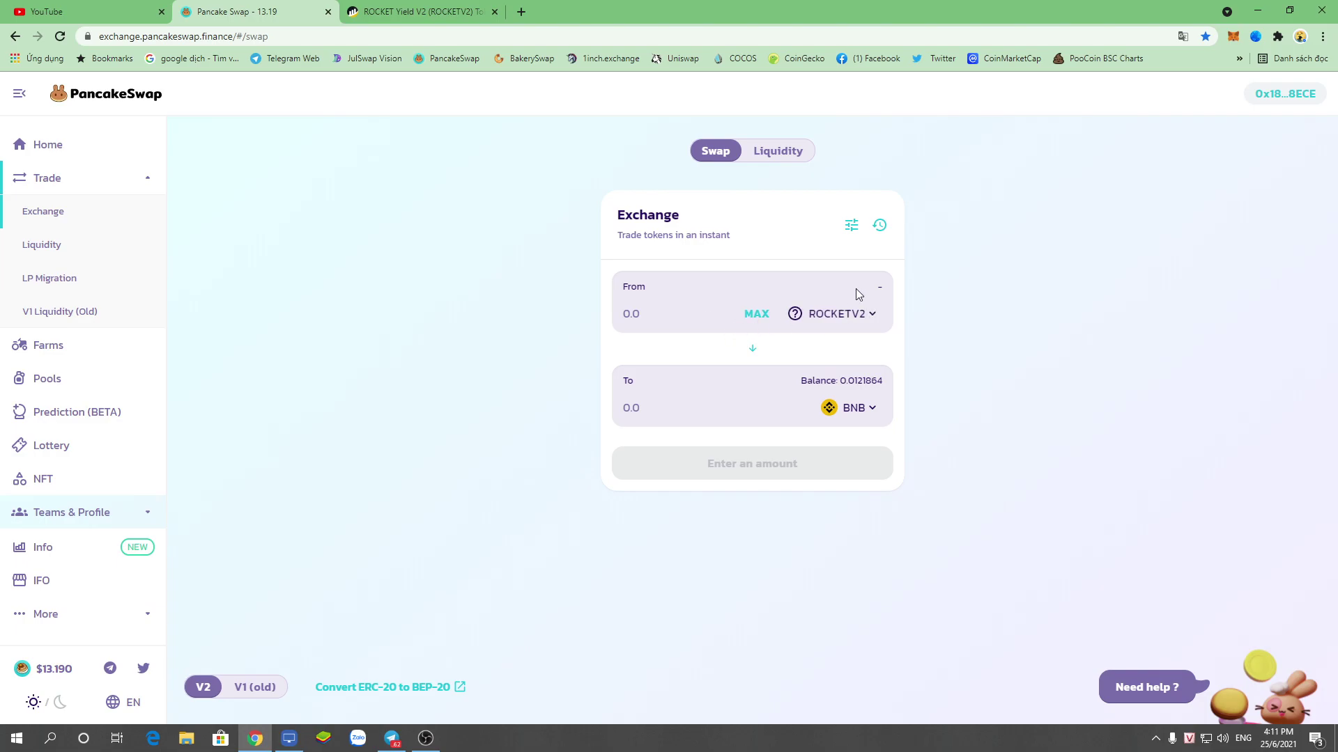
- Enter the maximum ROCKETV2 amount to swap and choose BUSD as the token to receive
{"action": "left_click", "coordinate": [839, 313]}
{"action": "left_click", "coordinate": [977, 290]}
{"action": "left_click", "coordinate": [758, 315]}
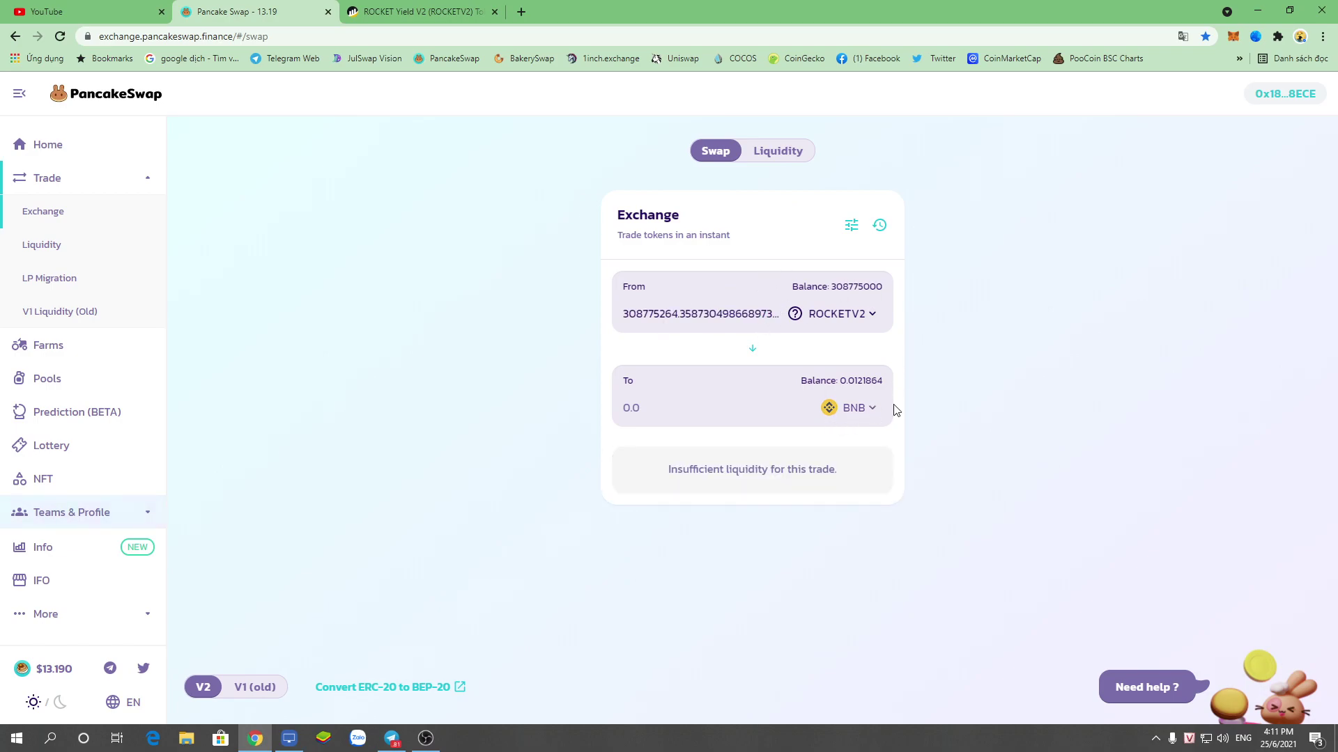
{"action": "left_click", "coordinate": [836, 314]}
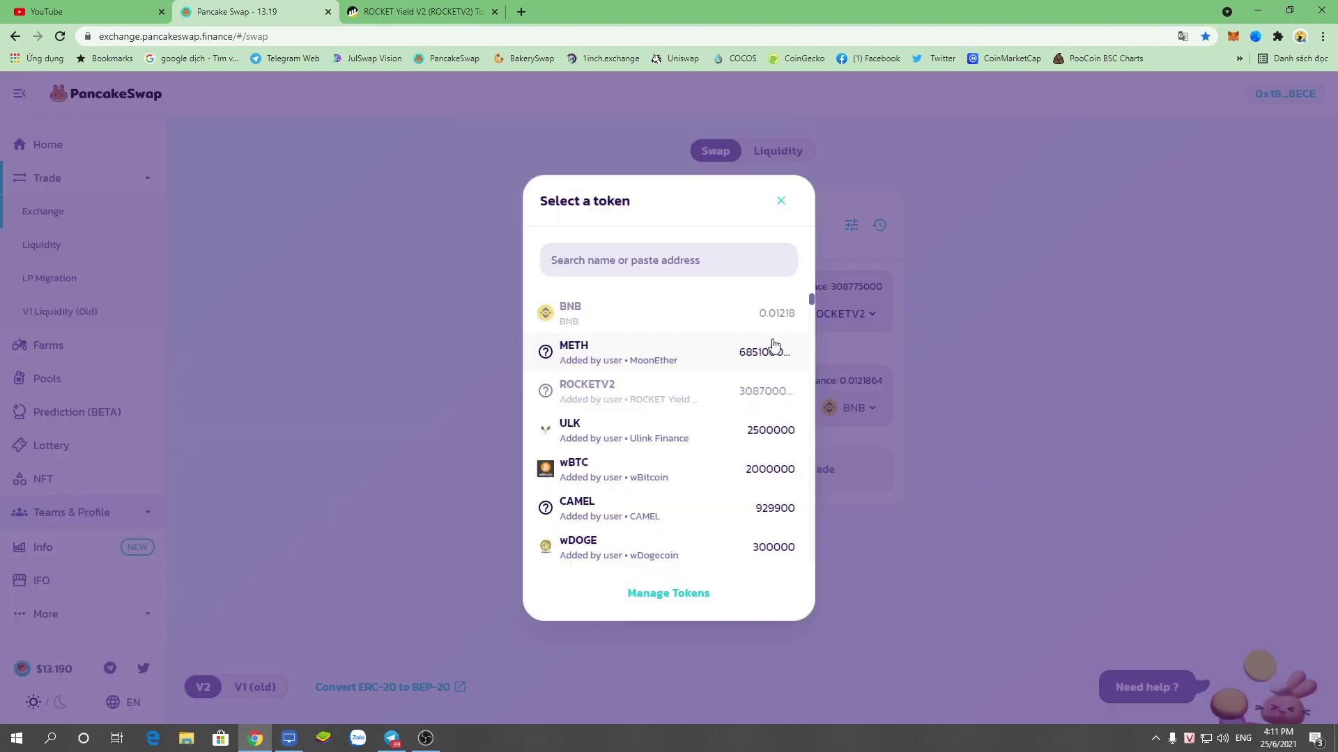
{"action": "type", "text": "bu"}
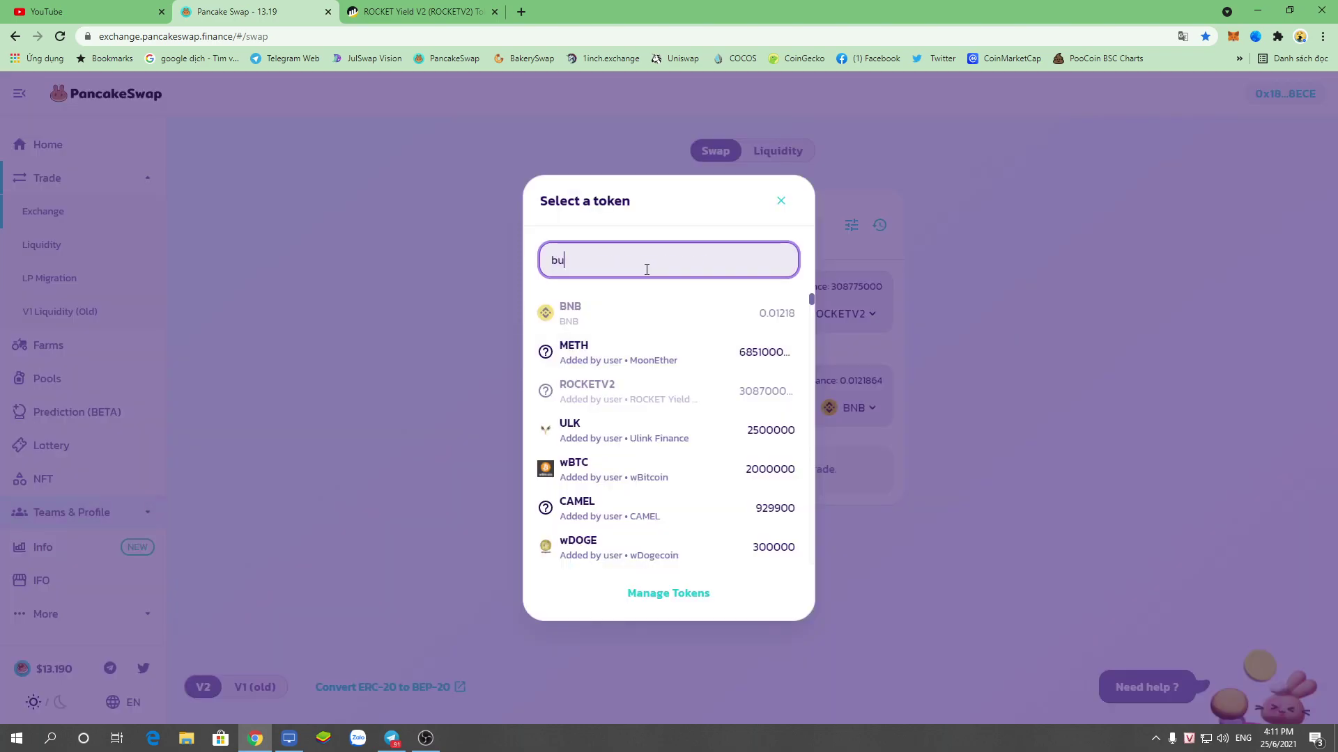
{"action": "left_click", "coordinate": [627, 325]}
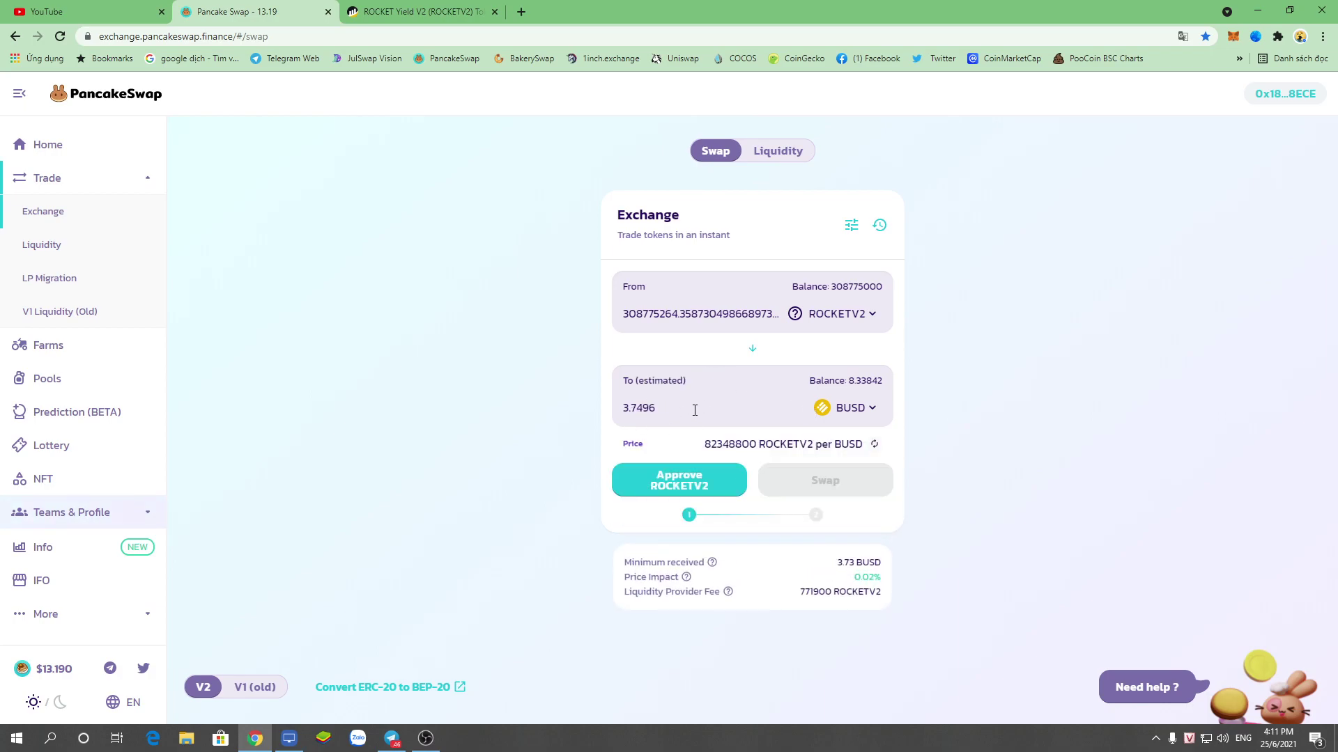
- Highlight the price impact and liquidity provider fee in the ROCKETV2 to BUSD swap details
{"action": "left_click_drag", "start_coordinate": [633, 577], "coordinate": [846, 591]}
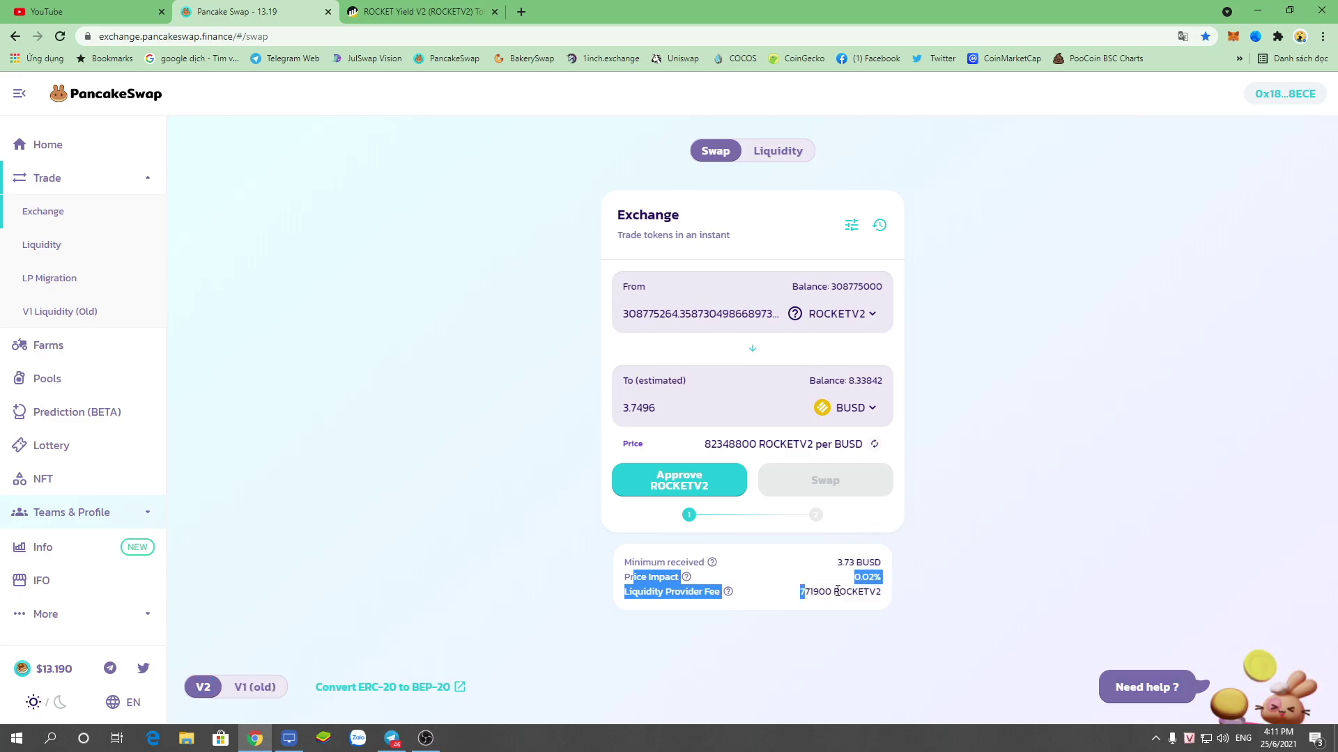
{"action": "left_click", "coordinate": [966, 592]}
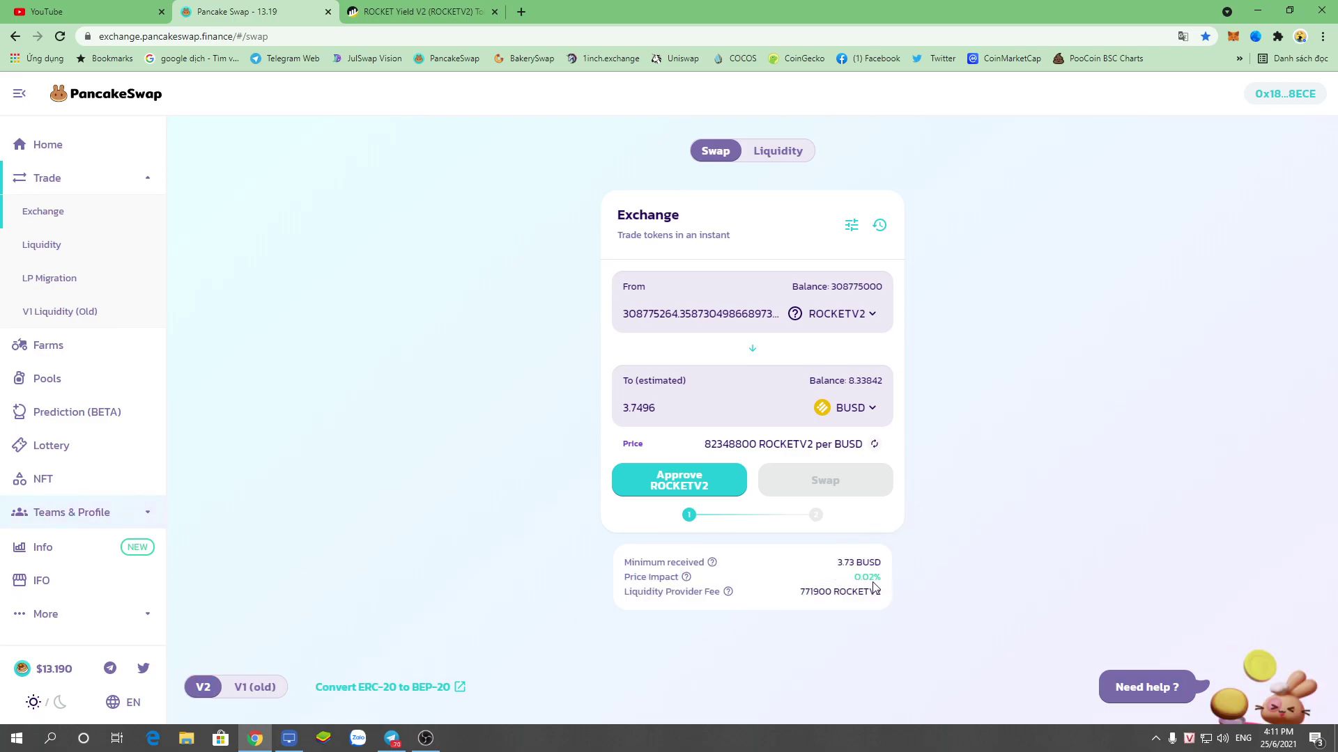
{"action": "left_click_drag", "start_coordinate": [851, 578], "coordinate": [892, 582]}
{"action": "left_click", "coordinate": [898, 584]}
- Replace the From token with METH and enter its maximum balance
{"action": "left_click", "coordinate": [856, 310]}
{"action": "left_click", "coordinate": [643, 358]}
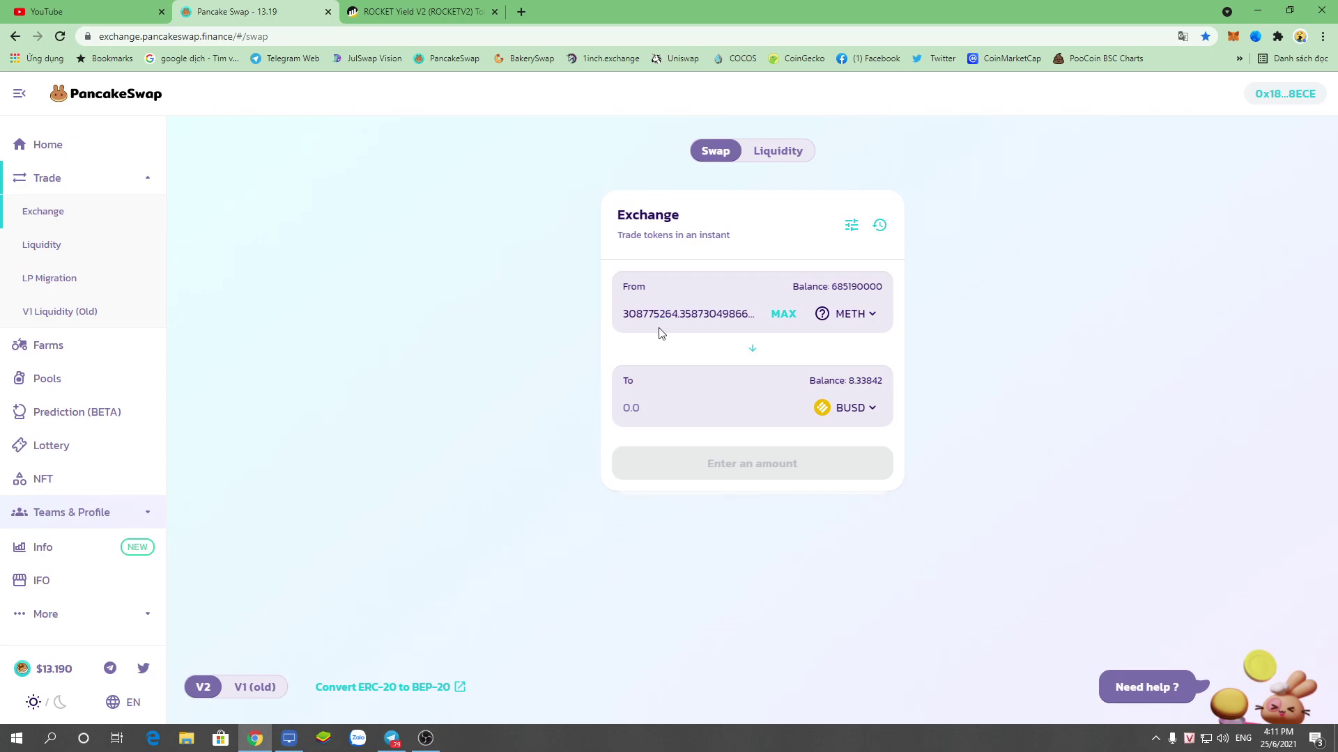
{"action": "left_click", "coordinate": [785, 314]}
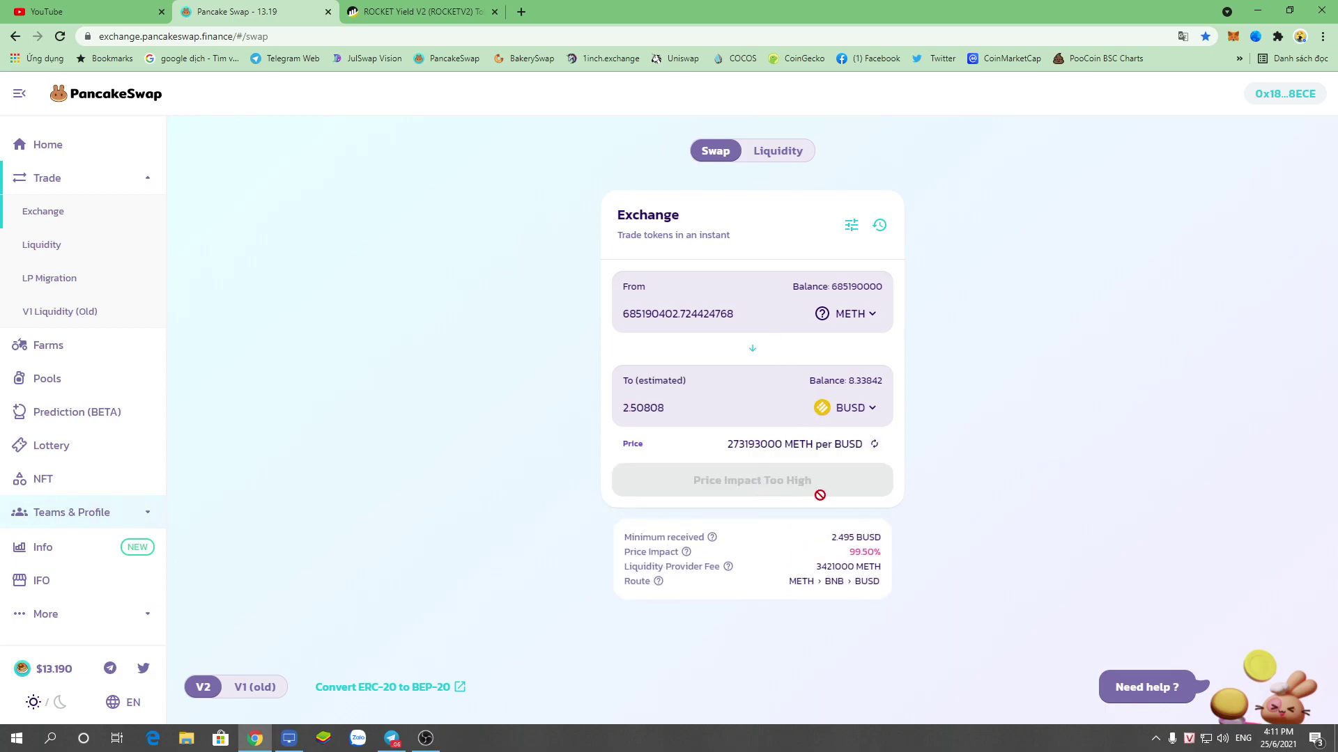
- Highlight the price impact value in the METH to BUSD swap details
{"action": "left_click_drag", "start_coordinate": [623, 557], "coordinate": [1212, 690]}
{"action": "left_click", "coordinate": [856, 566]}
{"action": "left_click_drag", "start_coordinate": [843, 556], "coordinate": [889, 557]}
- Set the METH amount to 1, try to swap it for BUSD, and highlight the text of the resulting dialog
{"action": "left_click", "coordinate": [735, 311]}
{"action": "left_click_drag", "start_coordinate": [734, 311], "coordinate": [537, 313]}
{"action": "type", "text": "1"}
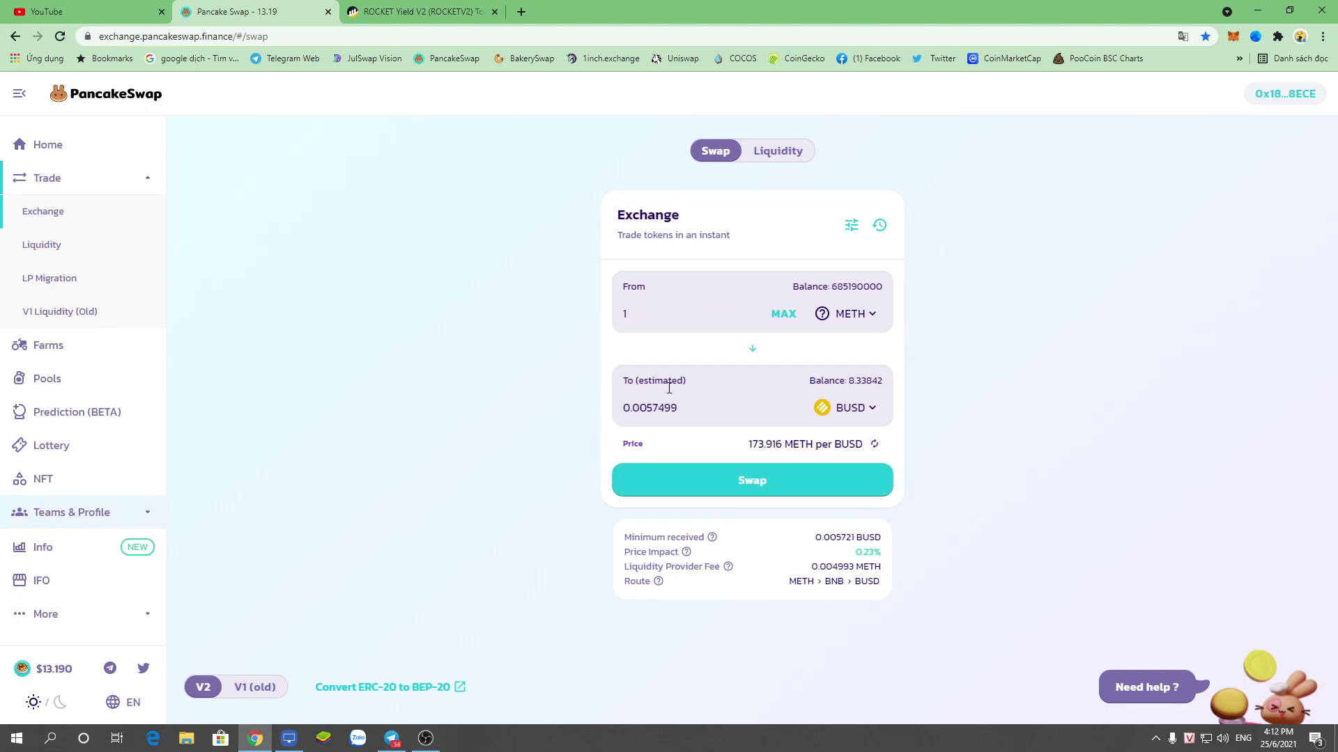
{"action": "left_click", "coordinate": [746, 489]}
{"action": "left_click", "coordinate": [684, 541]}
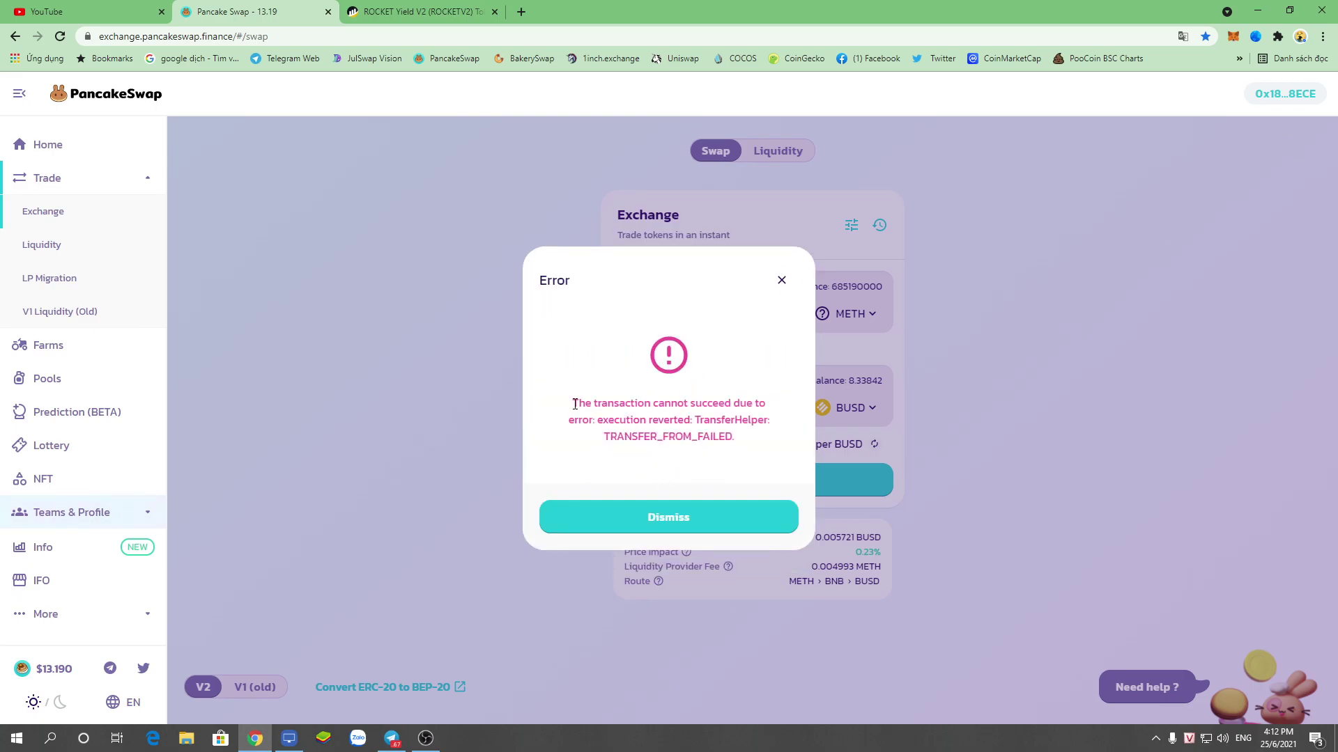
{"action": "left_click_drag", "start_coordinate": [575, 404], "coordinate": [820, 468]}
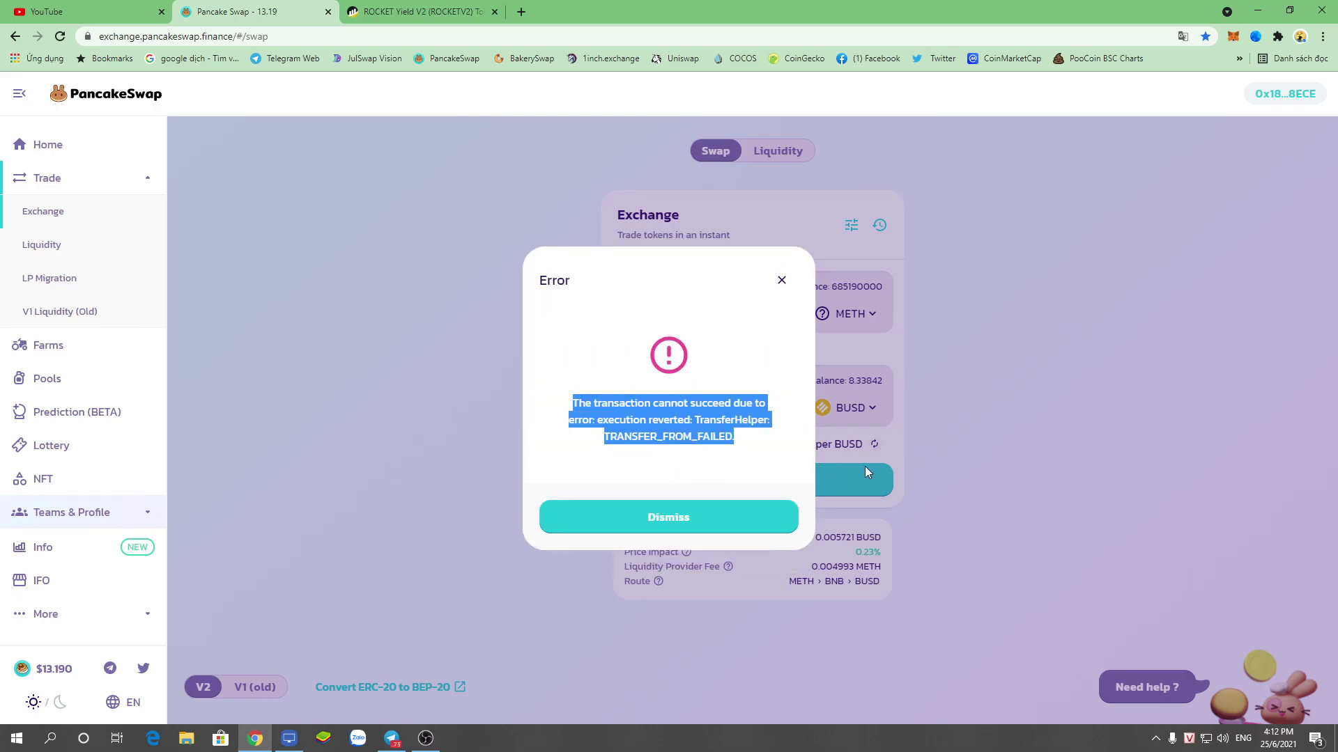
- Dismiss the dialog, try again to swap 1 METH for BUSD, and close the resulting dialog
{"action": "left_click", "coordinate": [688, 521]}
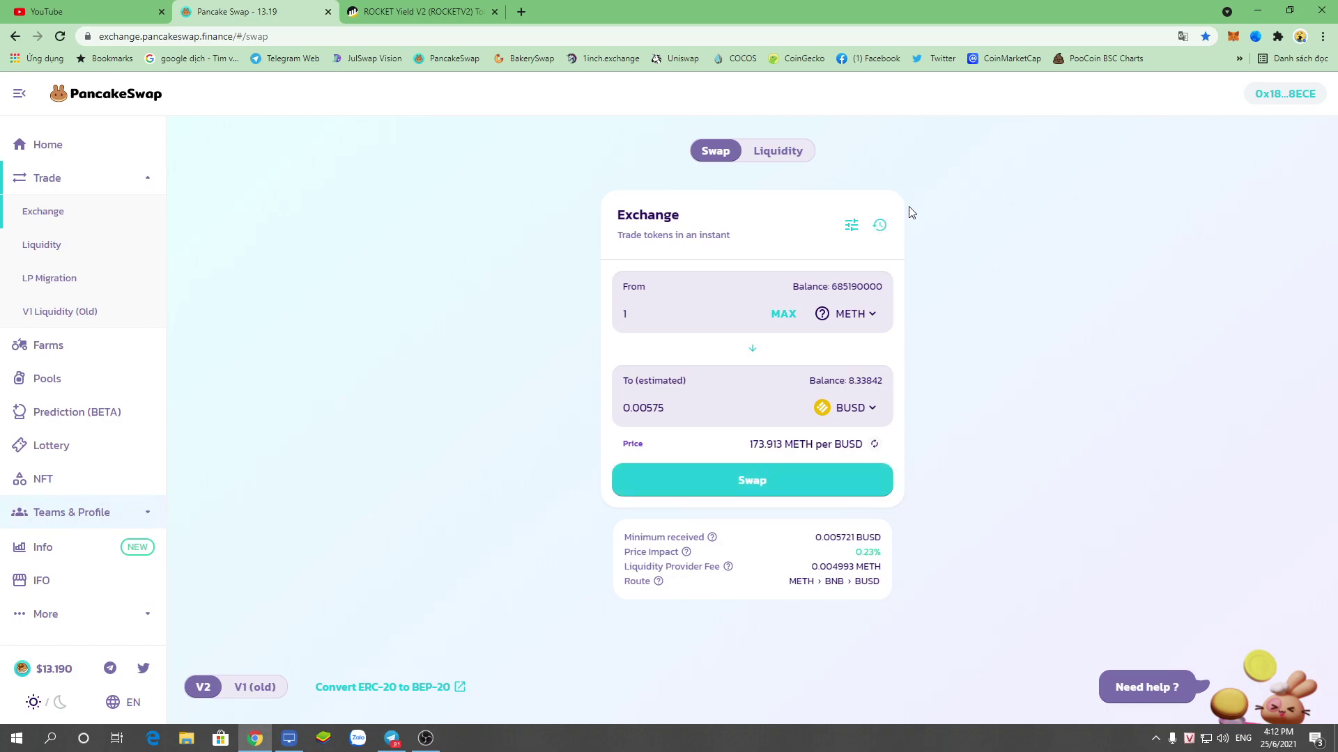
{"action": "left_click", "coordinate": [753, 490]}
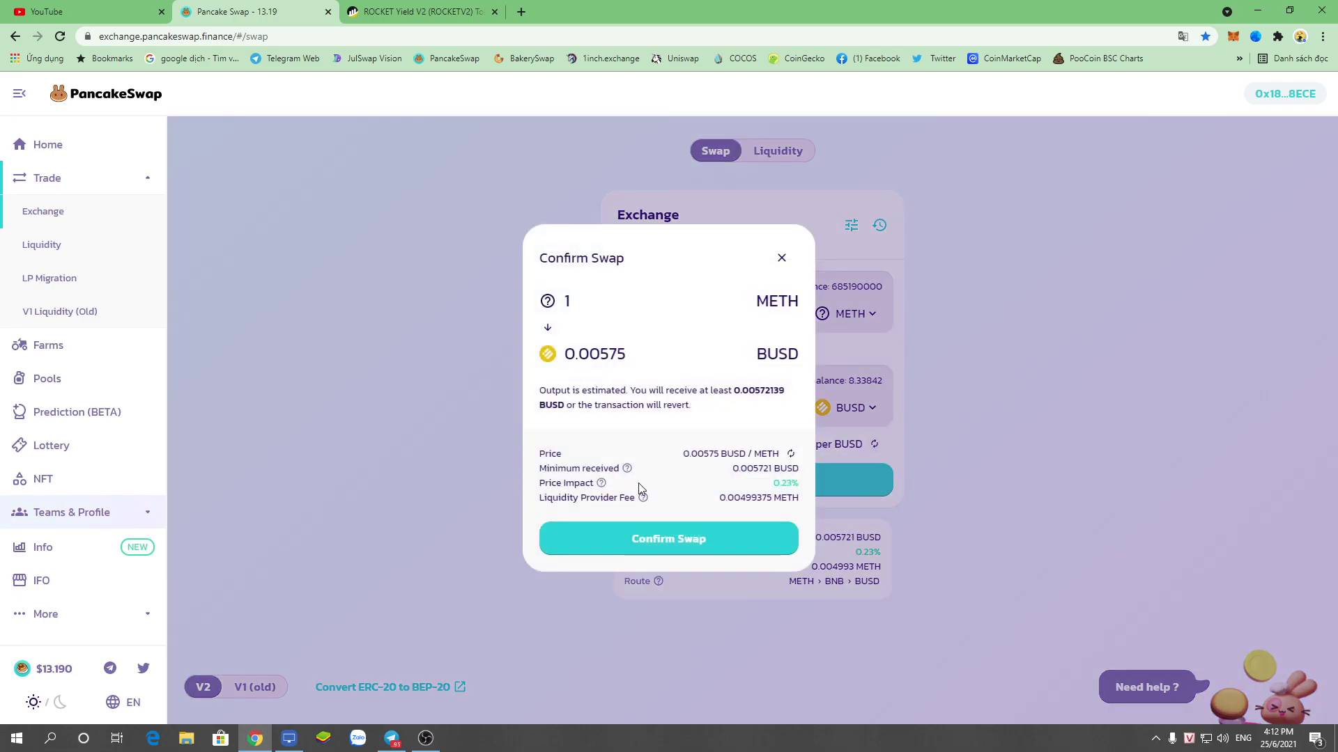
{"action": "left_click", "coordinate": [686, 538]}
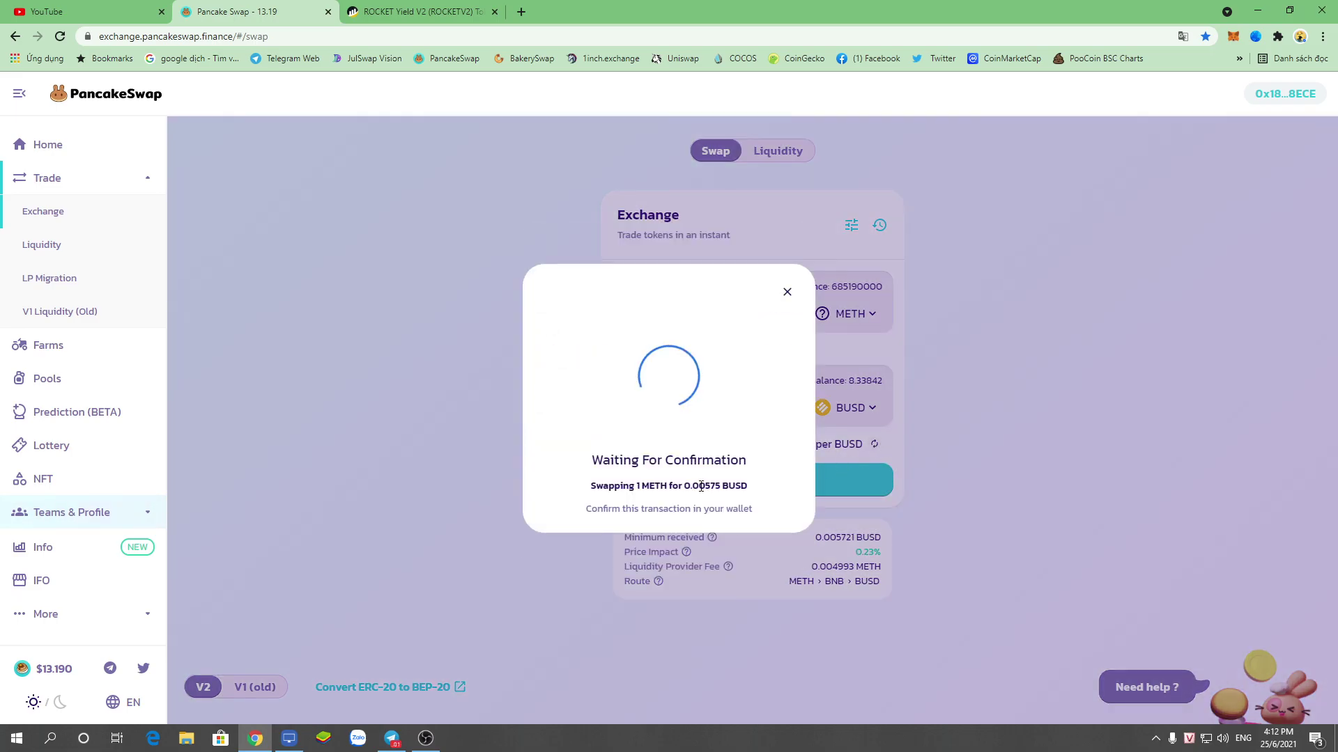
{"action": "left_click", "coordinate": [781, 281]}
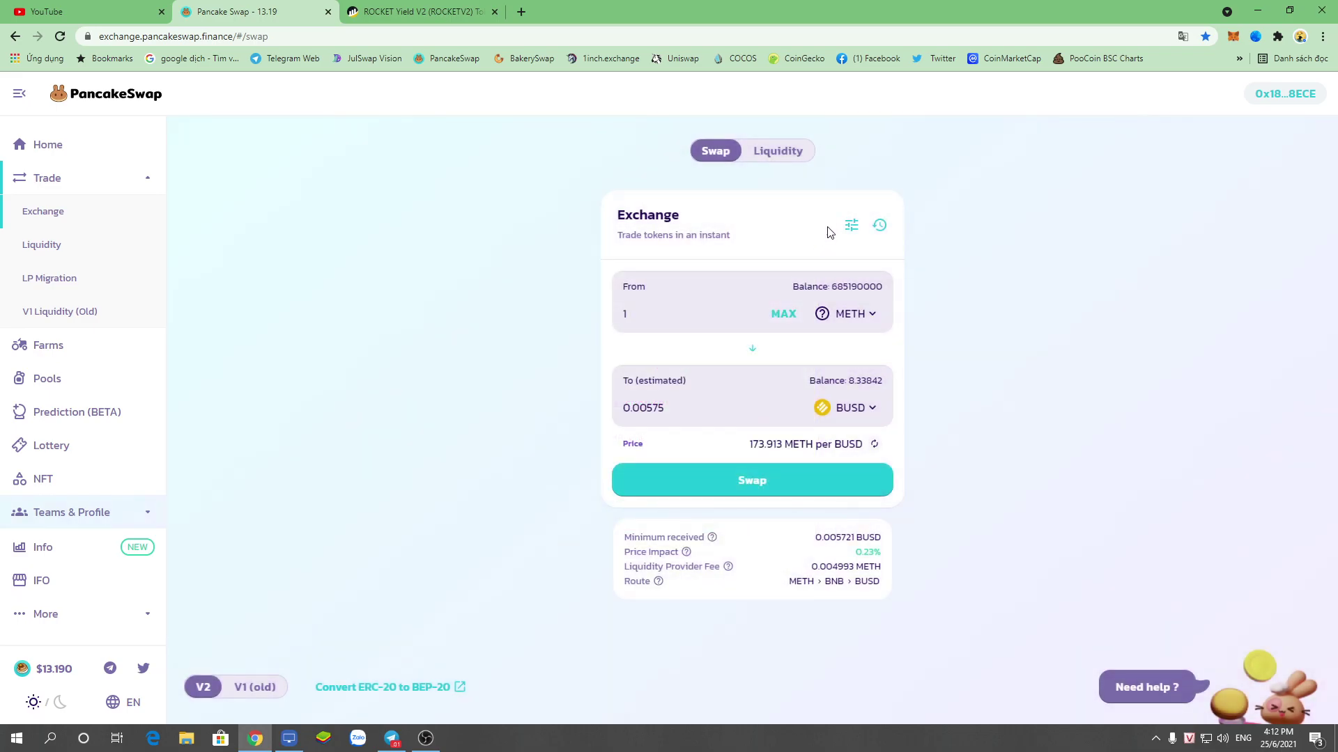
- Set a custom slippage tolerance of 49% in the transaction settings and close the settings
{"action": "left_click", "coordinate": [851, 225]}
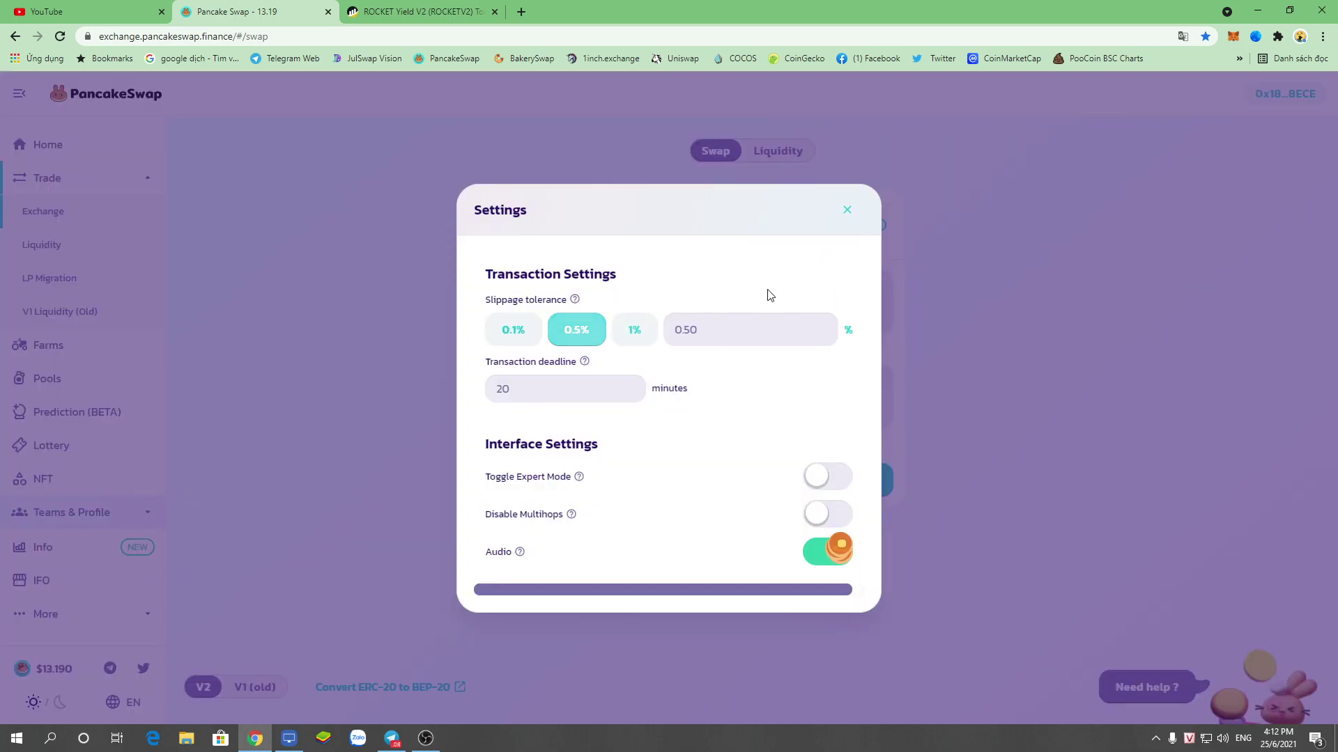
{"action": "left_click", "coordinate": [847, 210]}
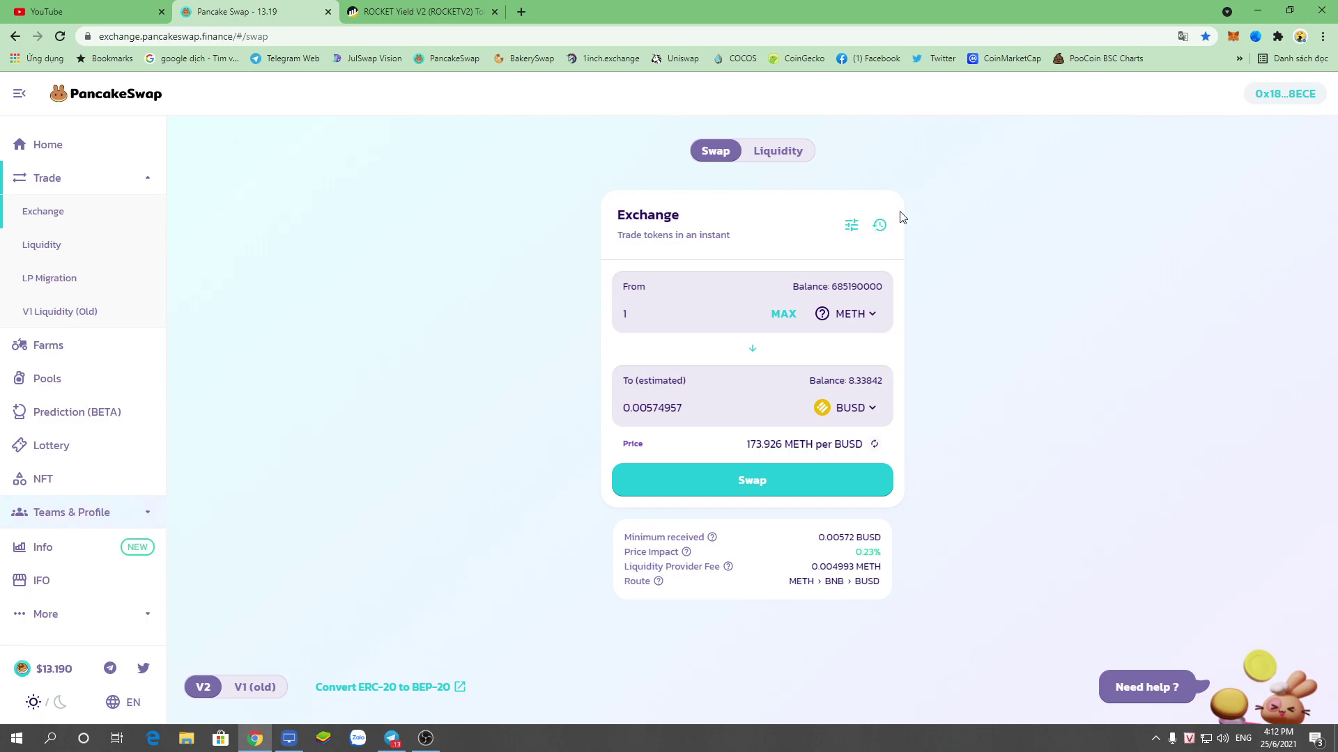
{"action": "left_click", "coordinate": [850, 226]}
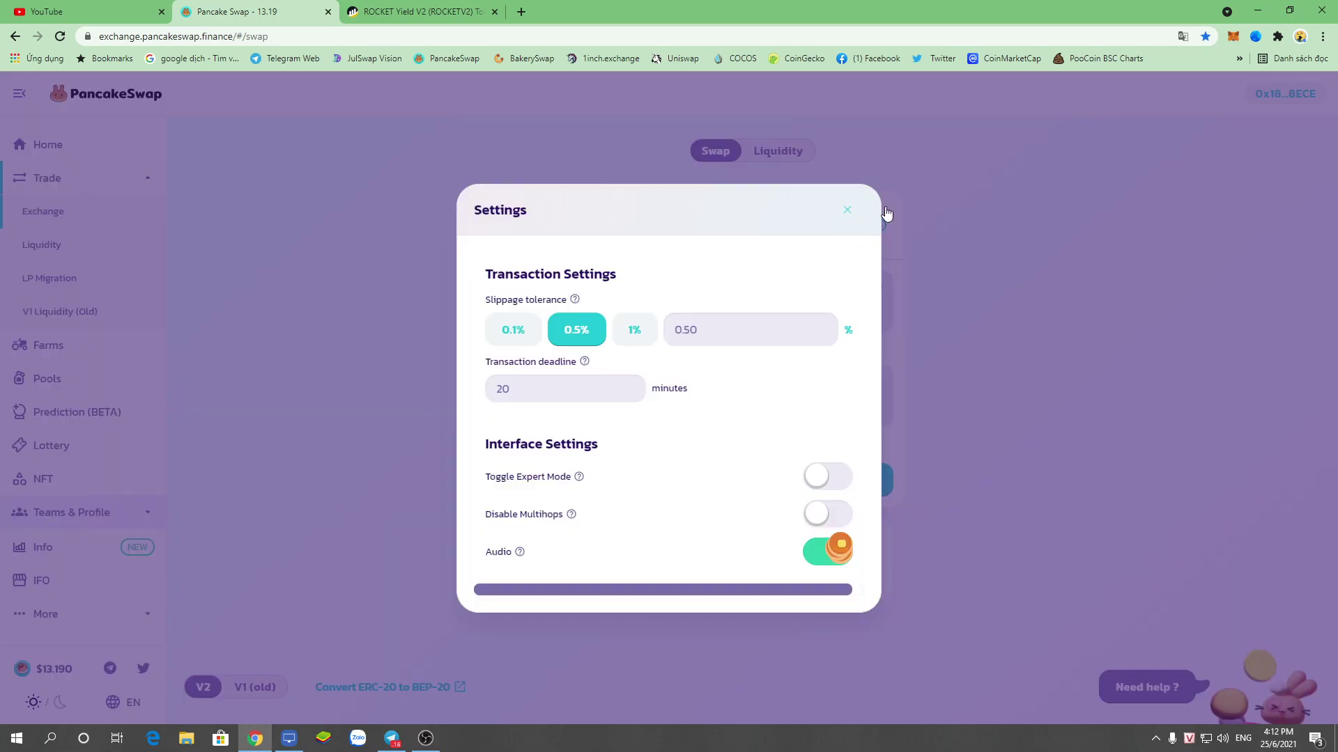
{"action": "left_click", "coordinate": [715, 333]}
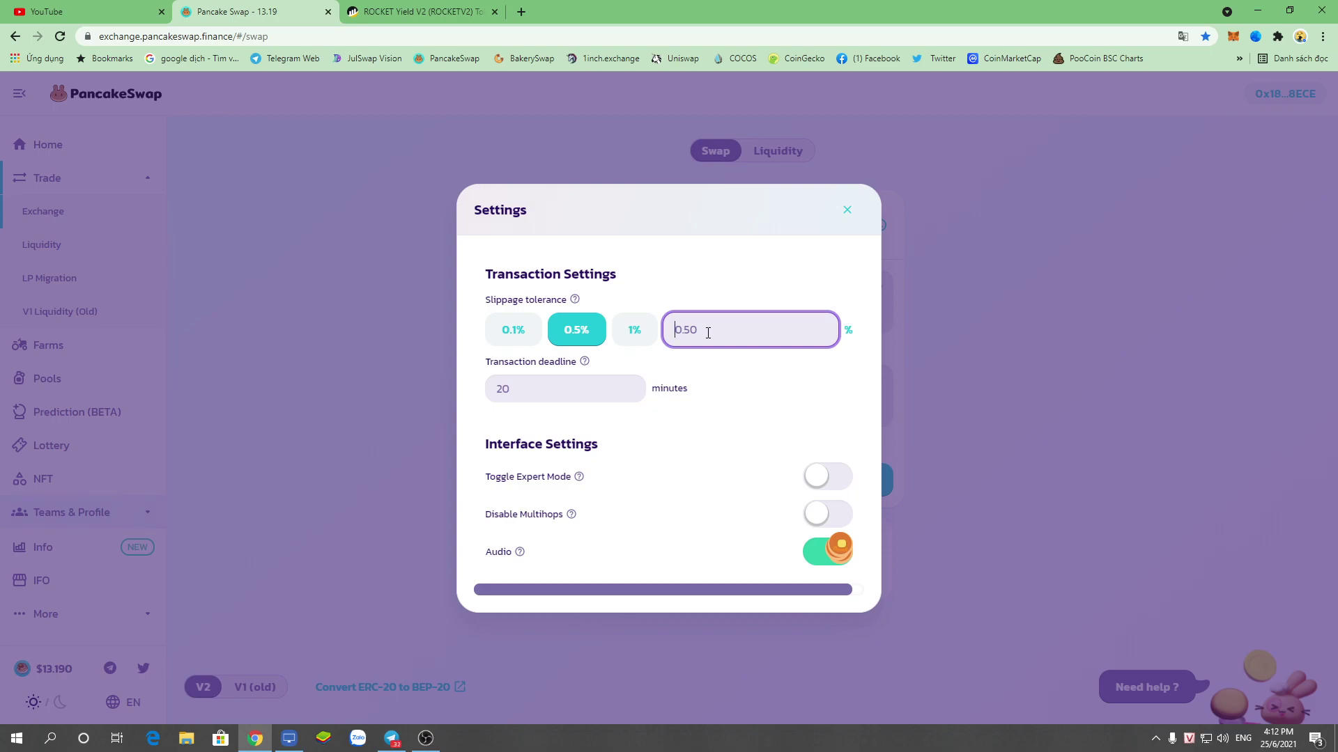
{"action": "type", "text": "49"}
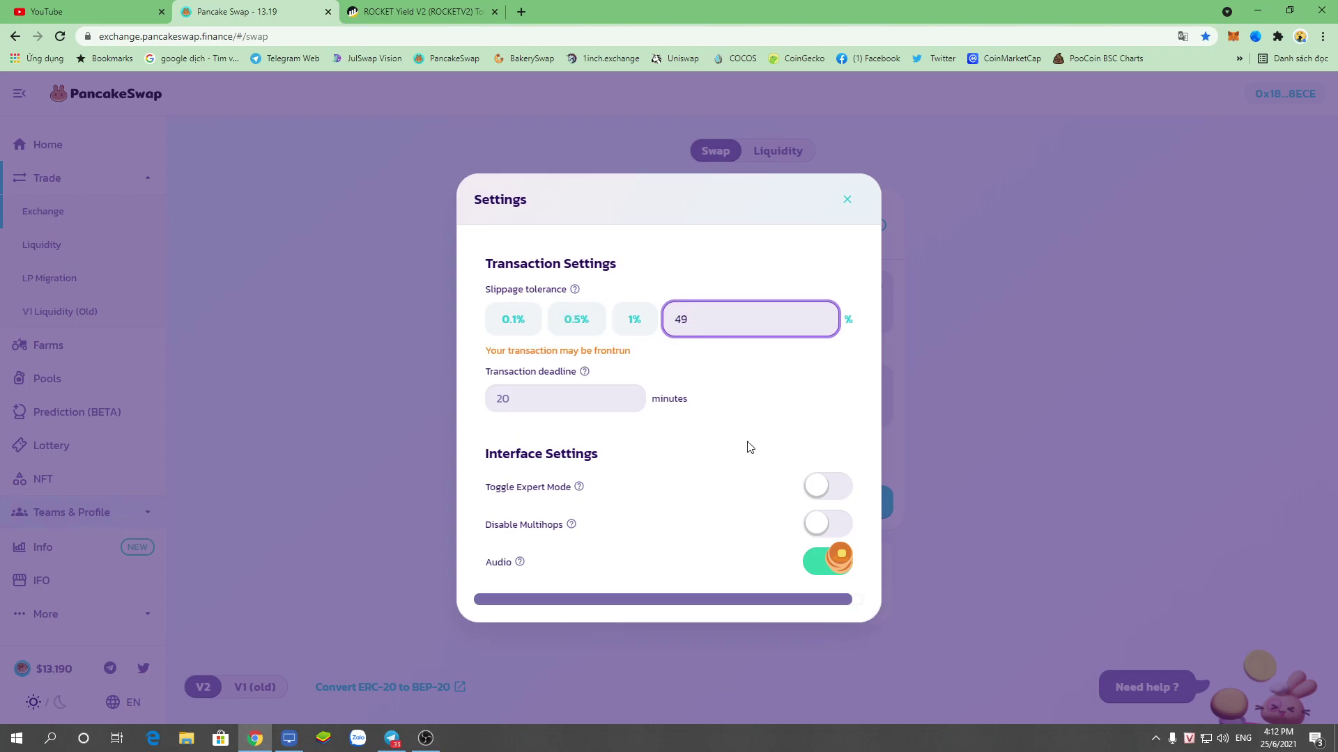
{"action": "left_click", "coordinate": [984, 442]}
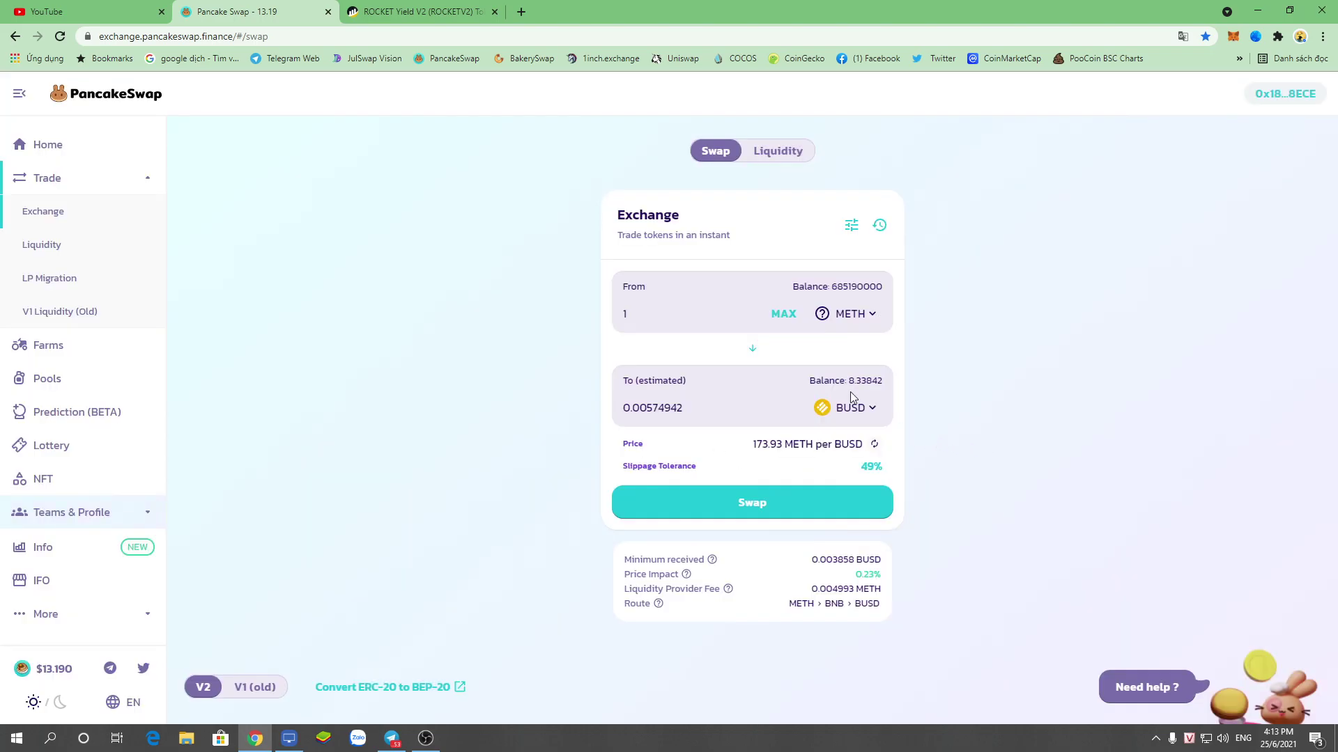
- Highlight the slippage tolerance, try to swap 1 METH for BUSD with it, and close the resulting dialog
{"action": "left_click_drag", "start_coordinate": [864, 469], "coordinate": [941, 472]}
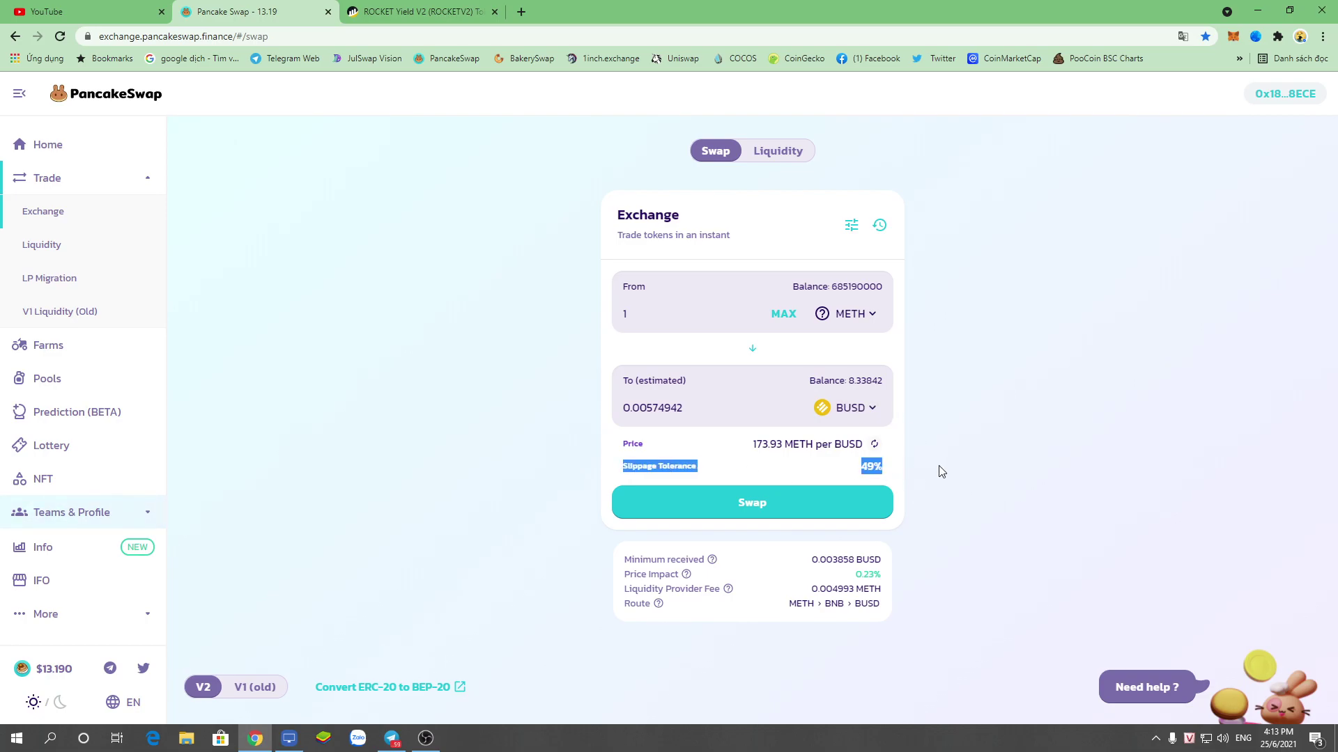
{"action": "left_click", "coordinate": [944, 472]}
{"action": "left_click", "coordinate": [741, 505]}
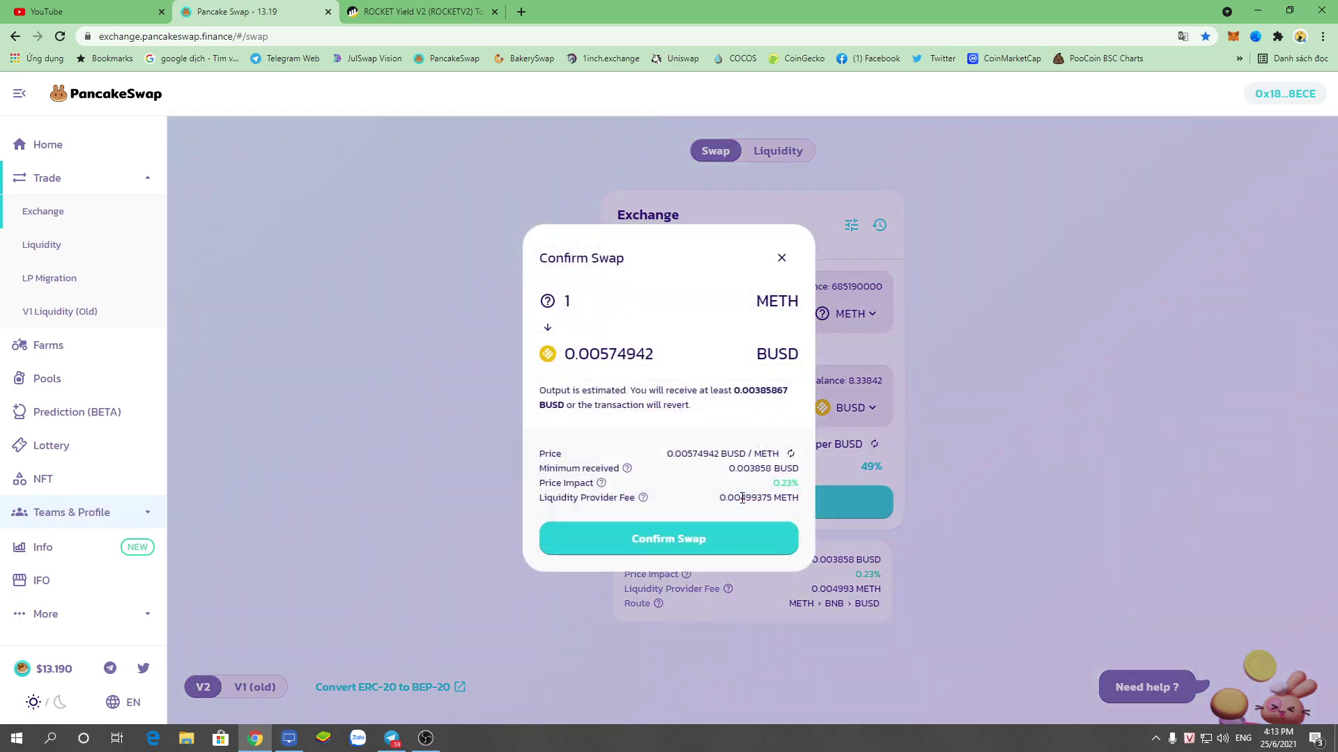
{"action": "left_click", "coordinate": [662, 539]}
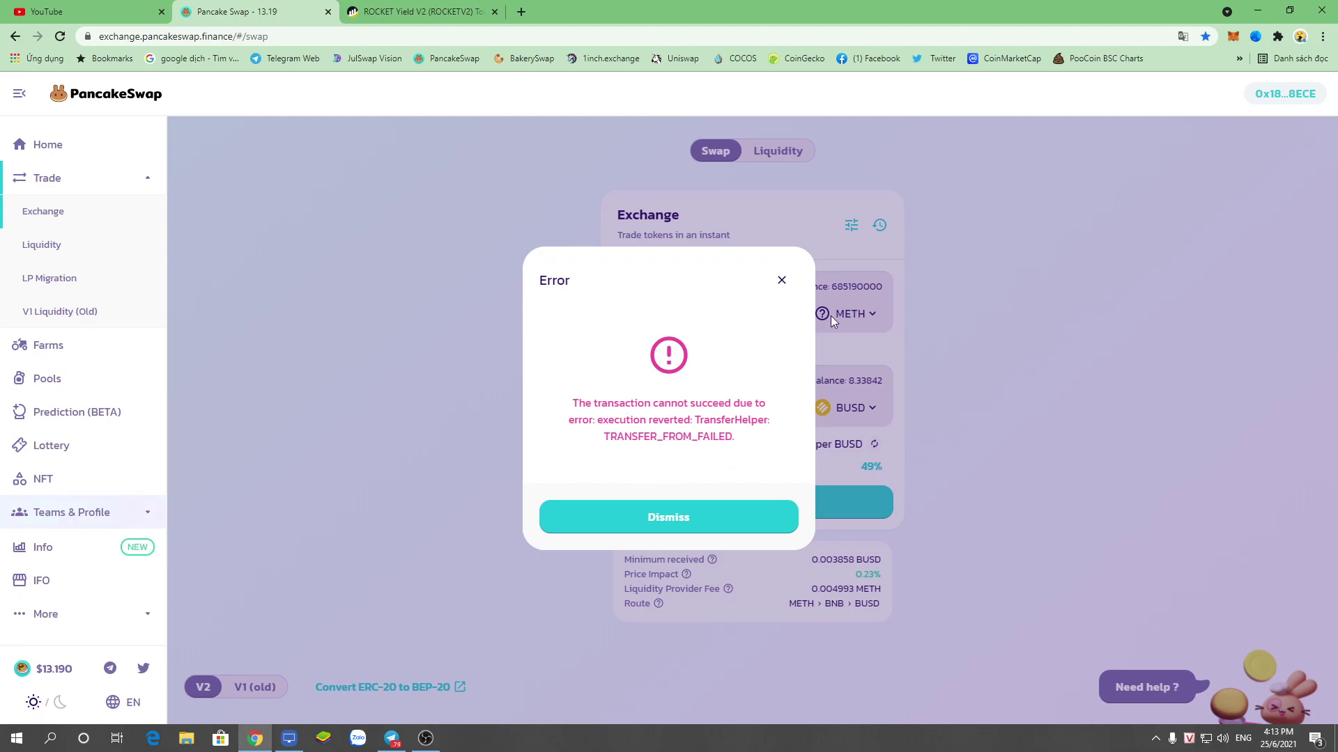
{"action": "left_click", "coordinate": [781, 280]}
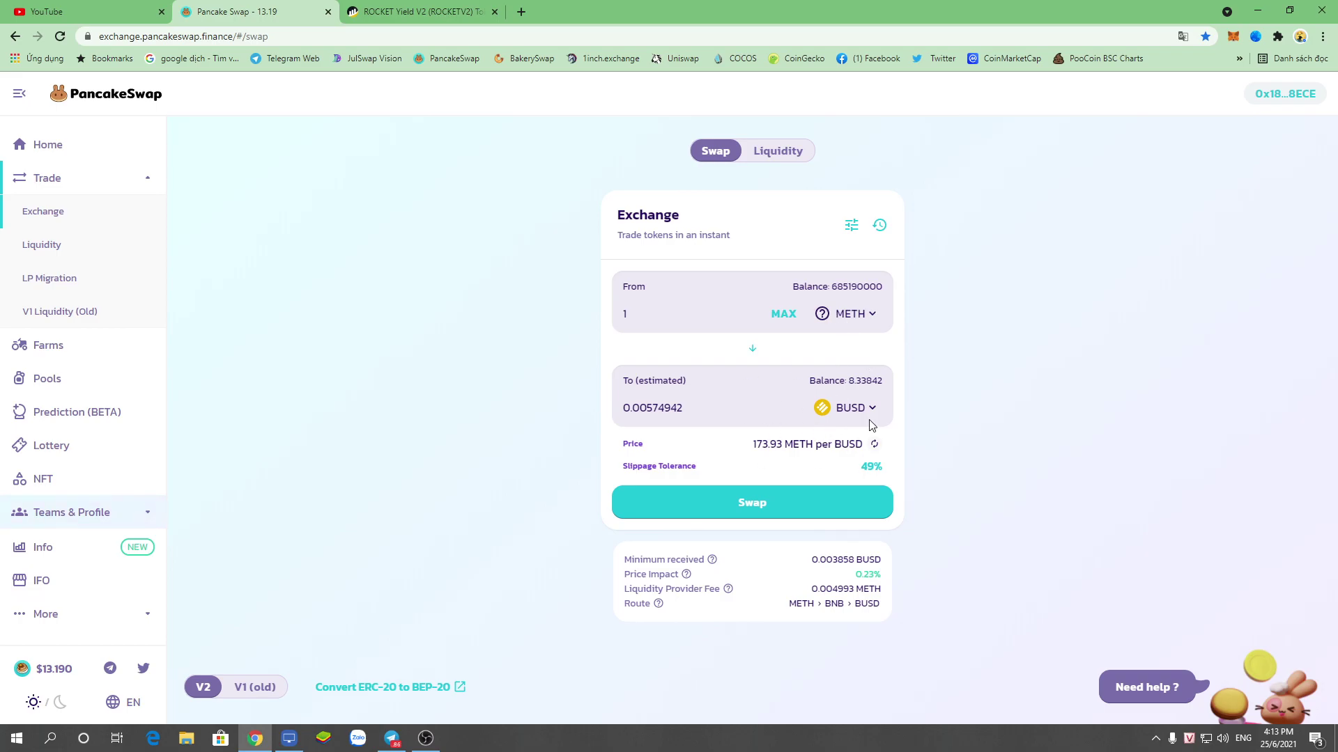
- Try the 0.5% and 1% slippage presets, then enter a custom slippage tolerance of 5%
{"action": "left_click", "coordinate": [850, 223]}
{"action": "left_click", "coordinate": [711, 319]}
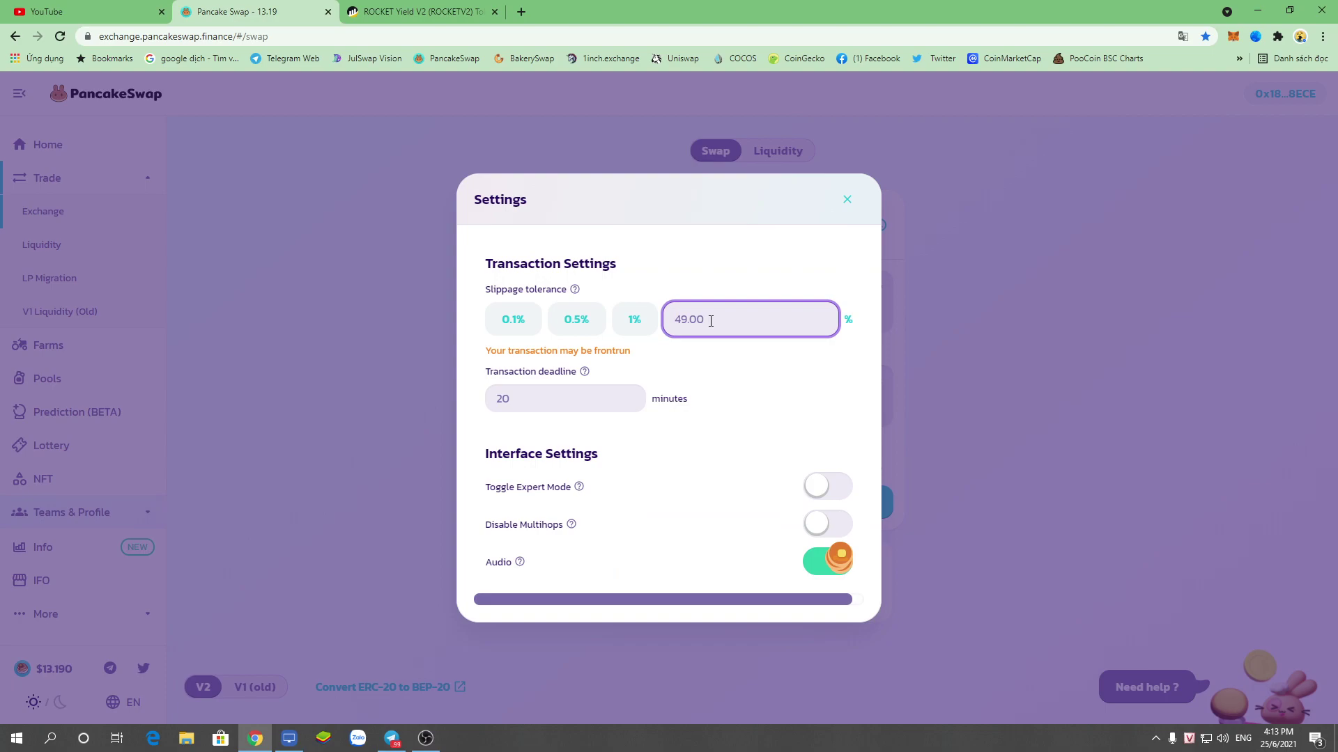
{"action": "left_click", "coordinate": [569, 319]}
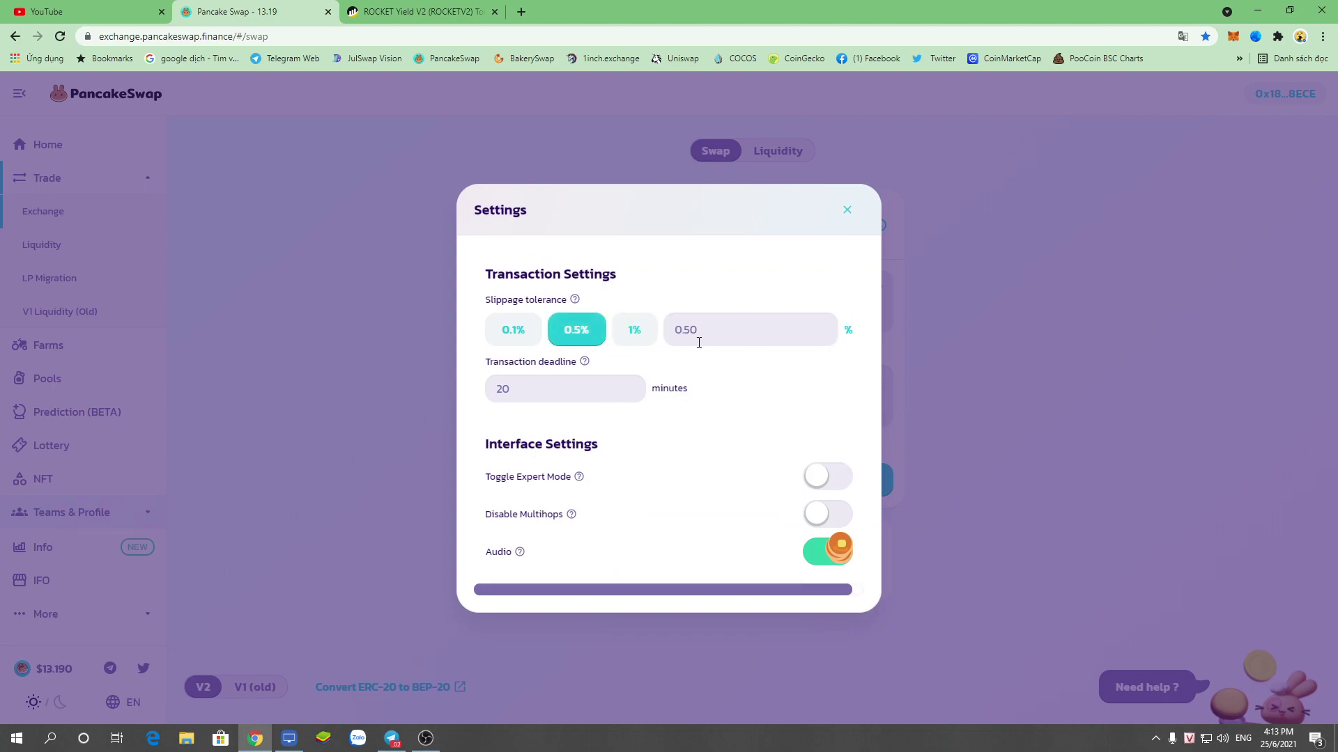
{"action": "left_click", "coordinate": [634, 335]}
{"action": "left_click", "coordinate": [725, 335]}
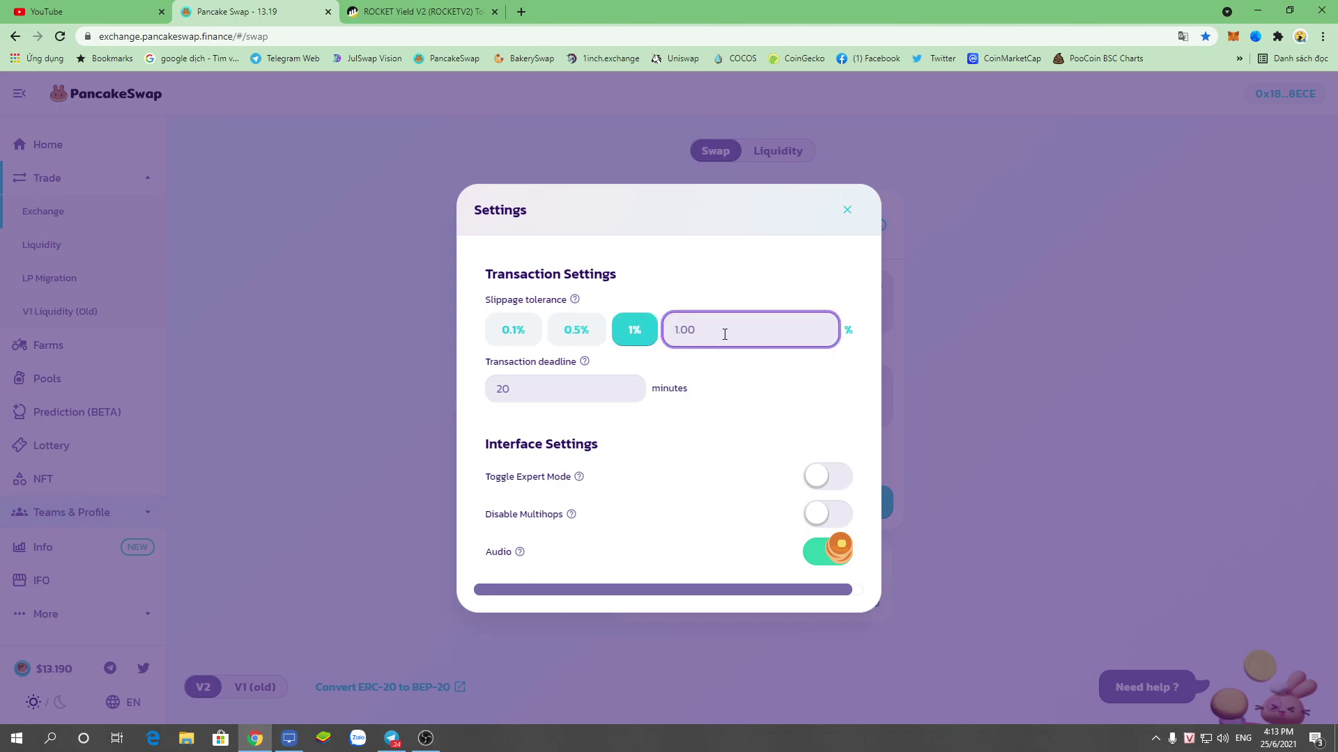
{"action": "type", "text": "5"}
{"action": "left_click", "coordinate": [1048, 358]}
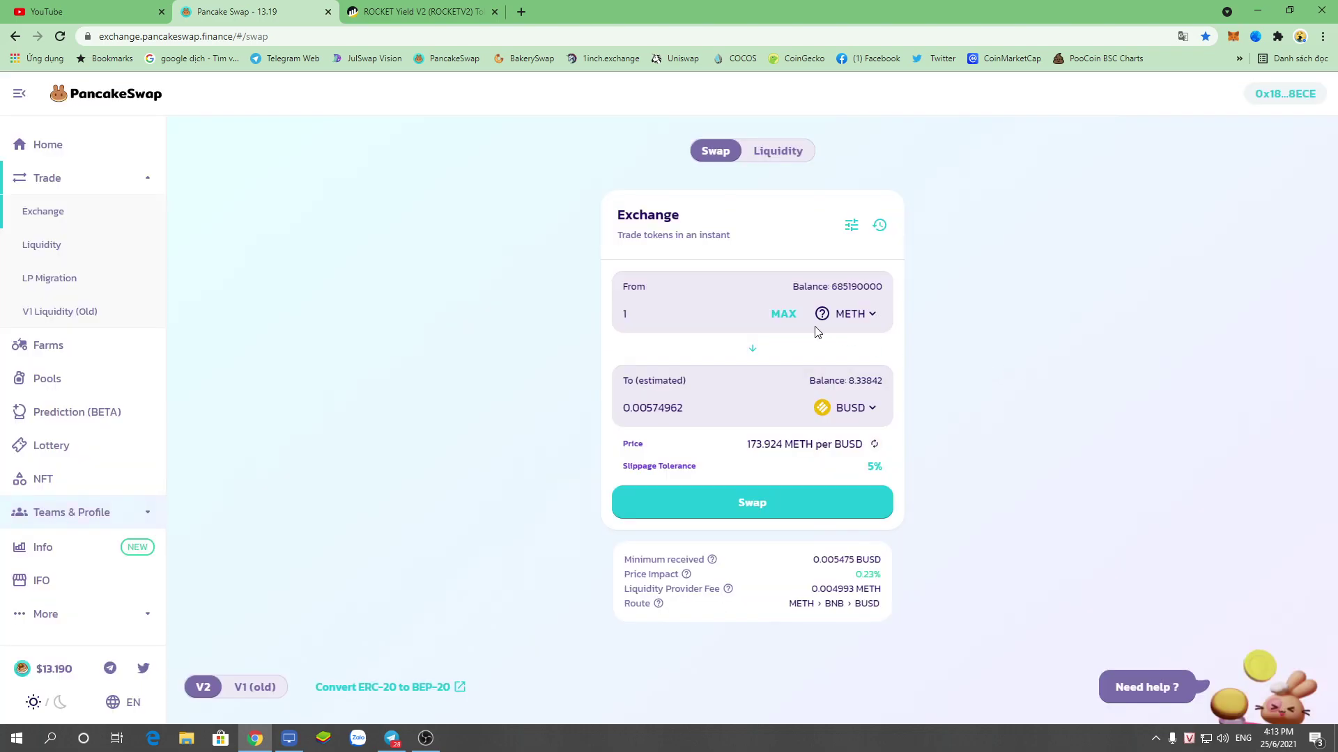
- Change the custom slippage tolerance to 49% and close the transaction settings
{"action": "left_click", "coordinate": [851, 225]}
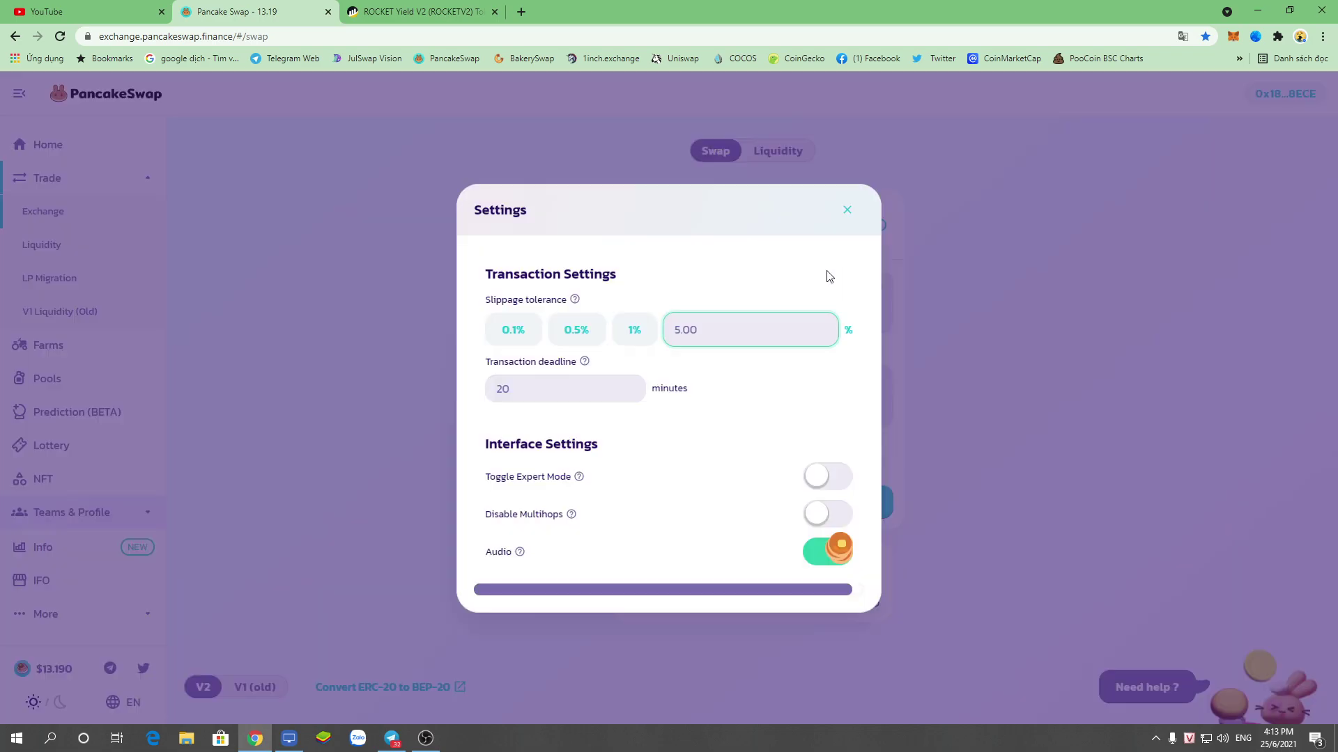
{"action": "left_click", "coordinate": [716, 326]}
{"action": "type", "text": "19"}
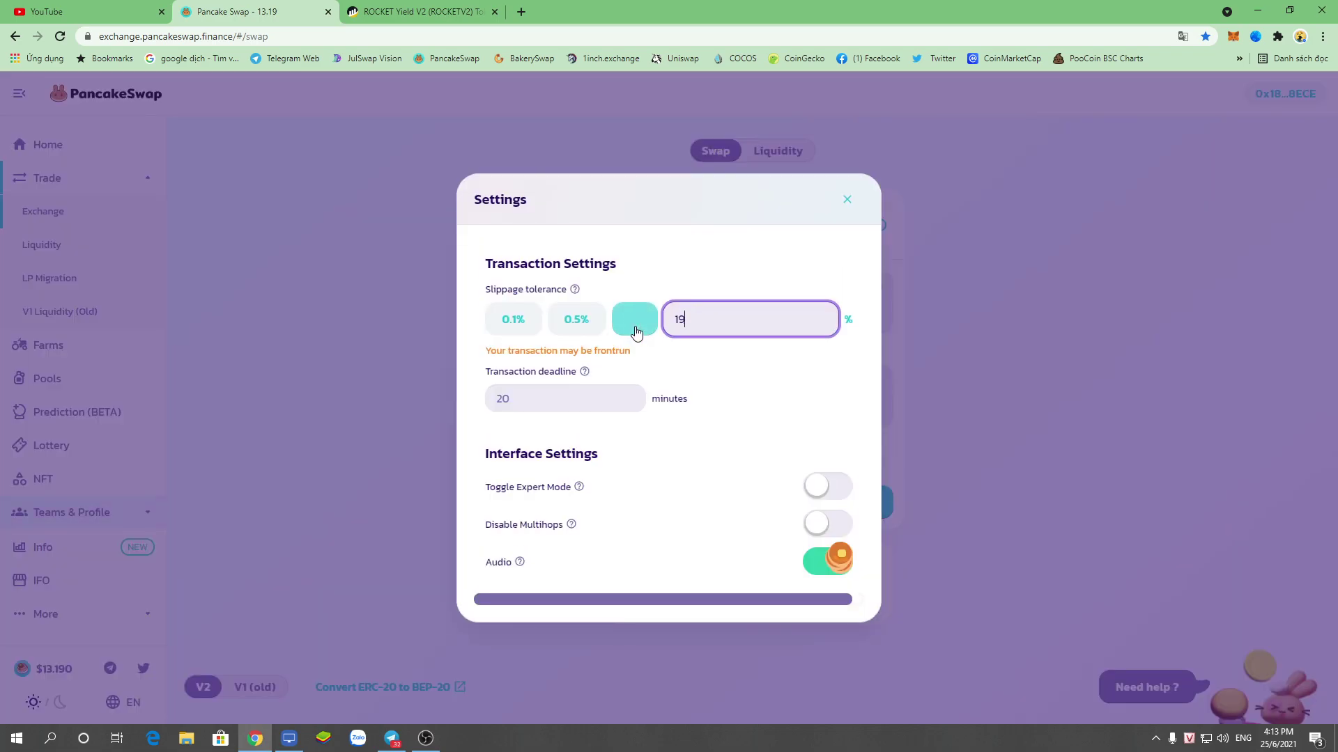
{"action": "key", "text": "BackSpace"}
{"action": "key", "text": "BackSpace"}
{"action": "type", "text": "49"}
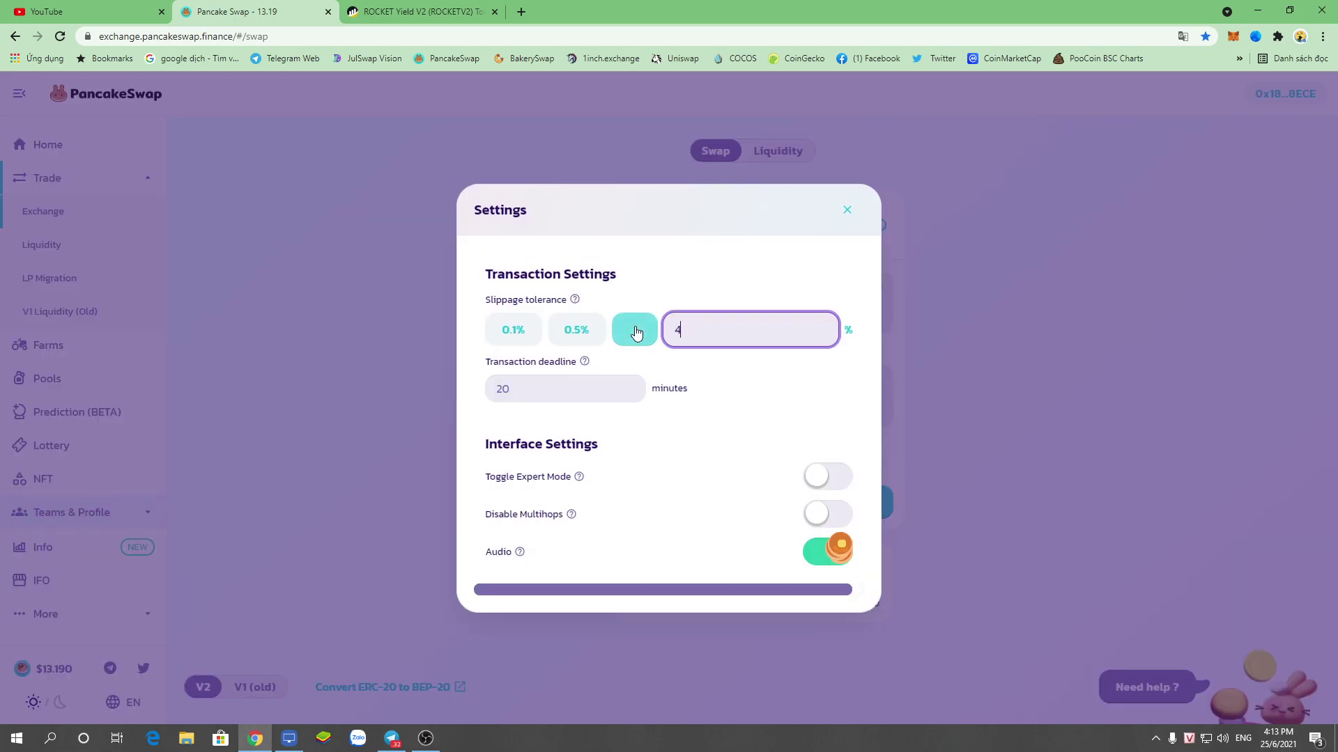
{"action": "left_click", "coordinate": [940, 402]}
- Highlight the slippage tolerance value in the METH to BUSD swap form
{"action": "left_click_drag", "start_coordinate": [843, 470], "coordinate": [949, 469]}
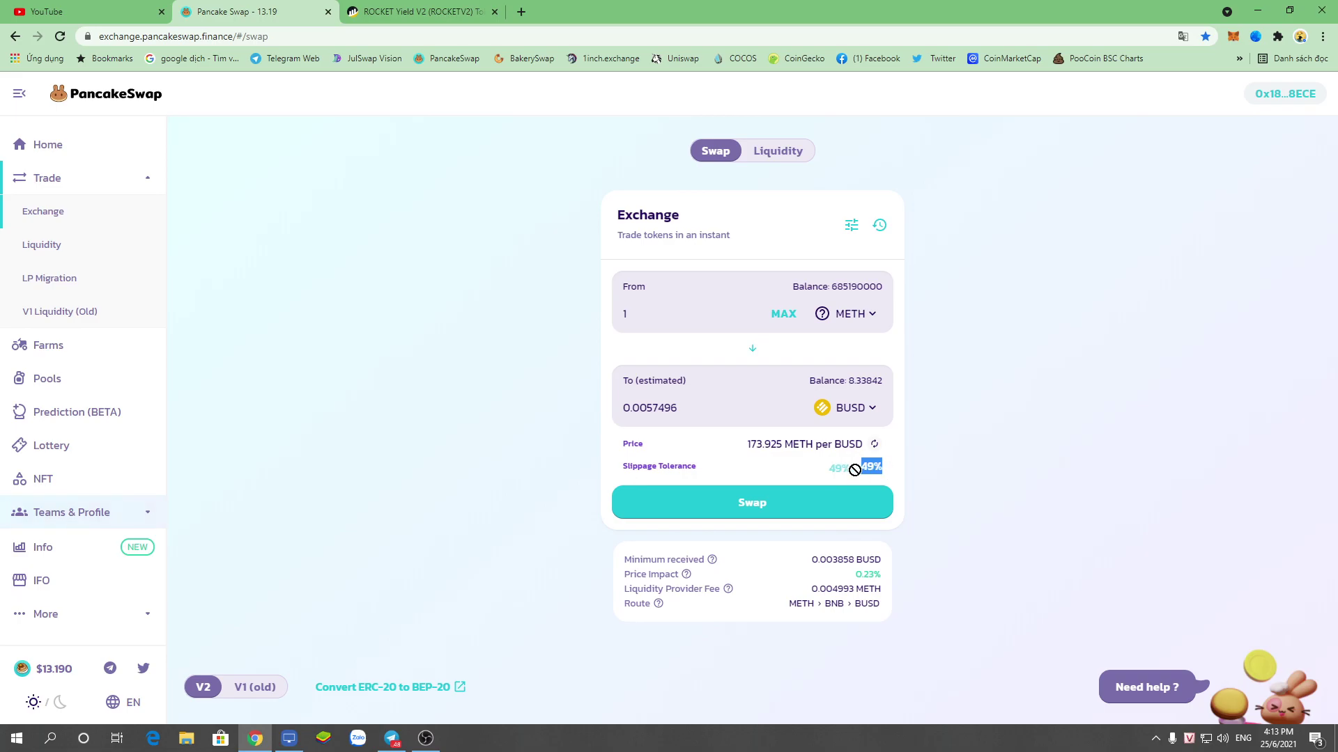
{"action": "left_click", "coordinate": [938, 472]}
{"action": "left_click_drag", "start_coordinate": [858, 472], "coordinate": [918, 468]}
- Switch the slippage tolerance to the 1% preset and close the settings
{"action": "left_click", "coordinate": [851, 225]}
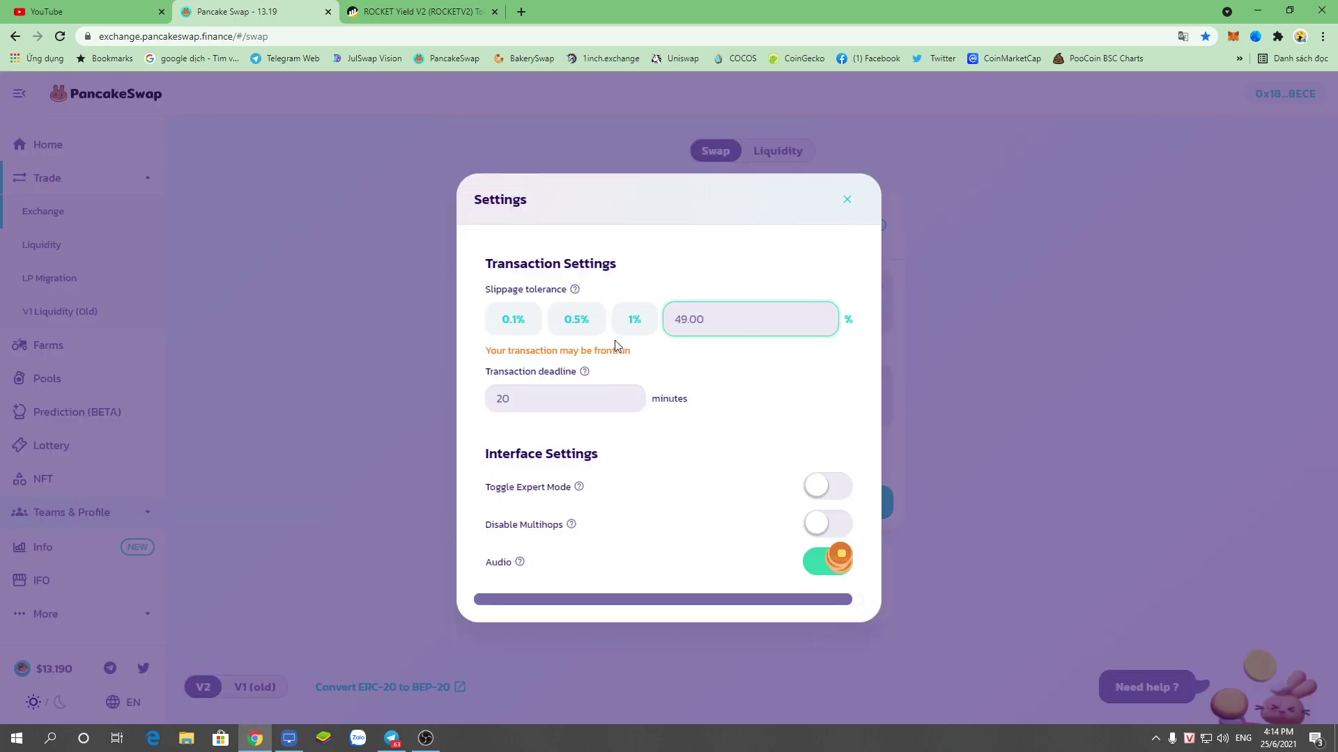
{"action": "left_click", "coordinate": [576, 319]}
{"action": "left_click", "coordinate": [634, 319]}
{"action": "left_click", "coordinate": [929, 295]}
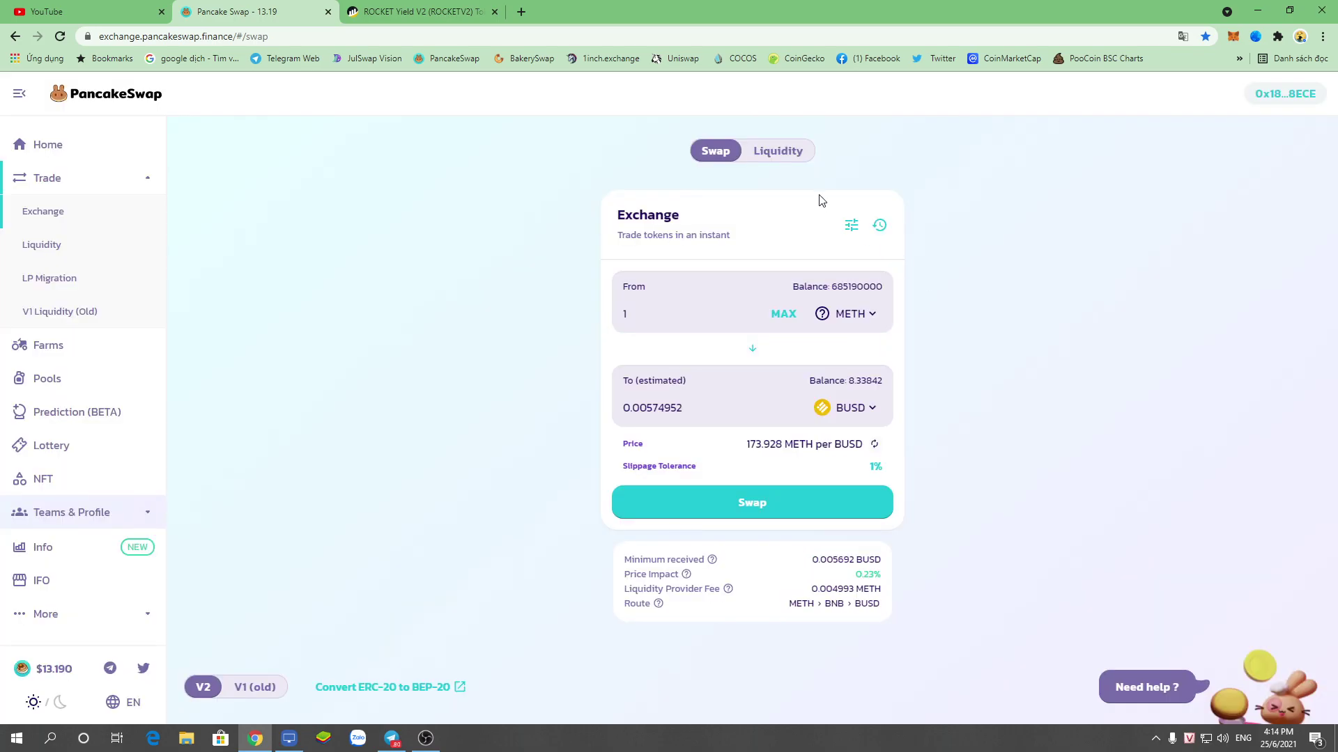
- Replace the preset slippage tolerance with a custom value of 49%
{"action": "left_click", "coordinate": [850, 229]}
{"action": "left_click", "coordinate": [719, 333]}
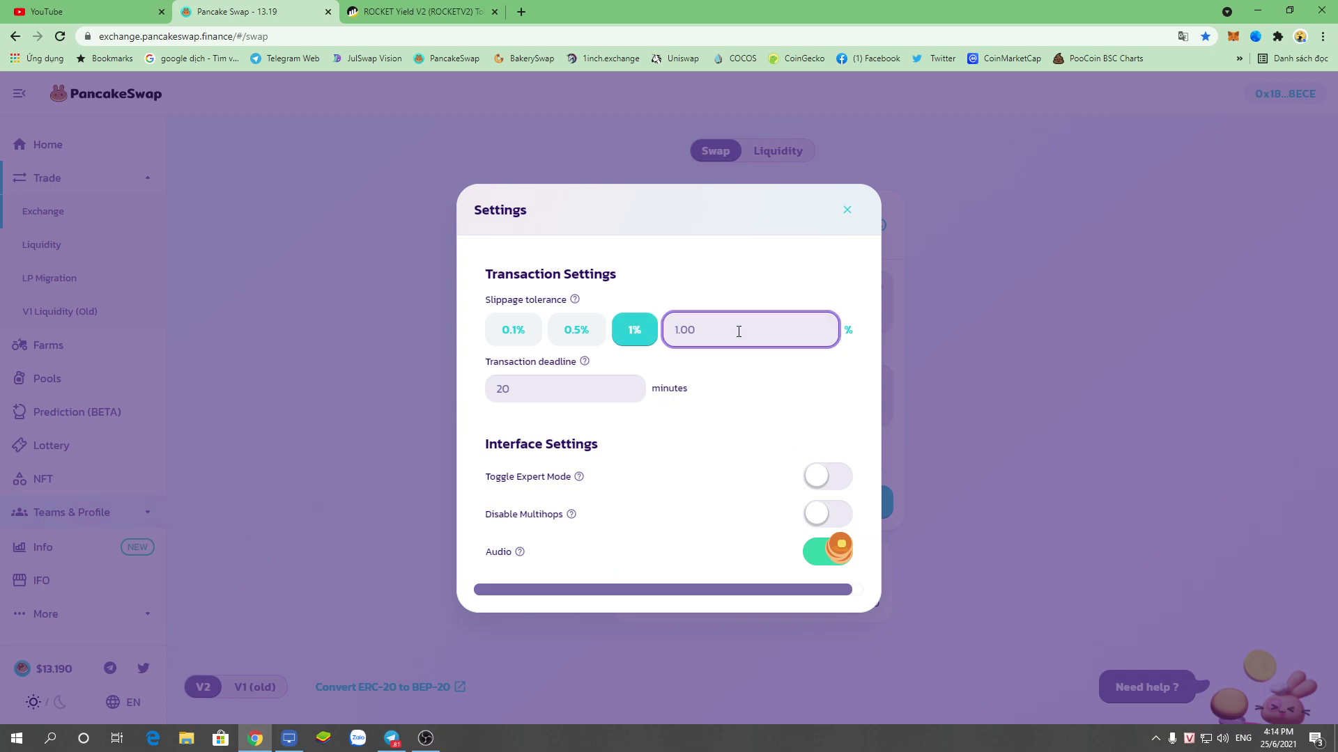
{"action": "type", "text": "49"}
{"action": "left_click", "coordinate": [944, 353]}
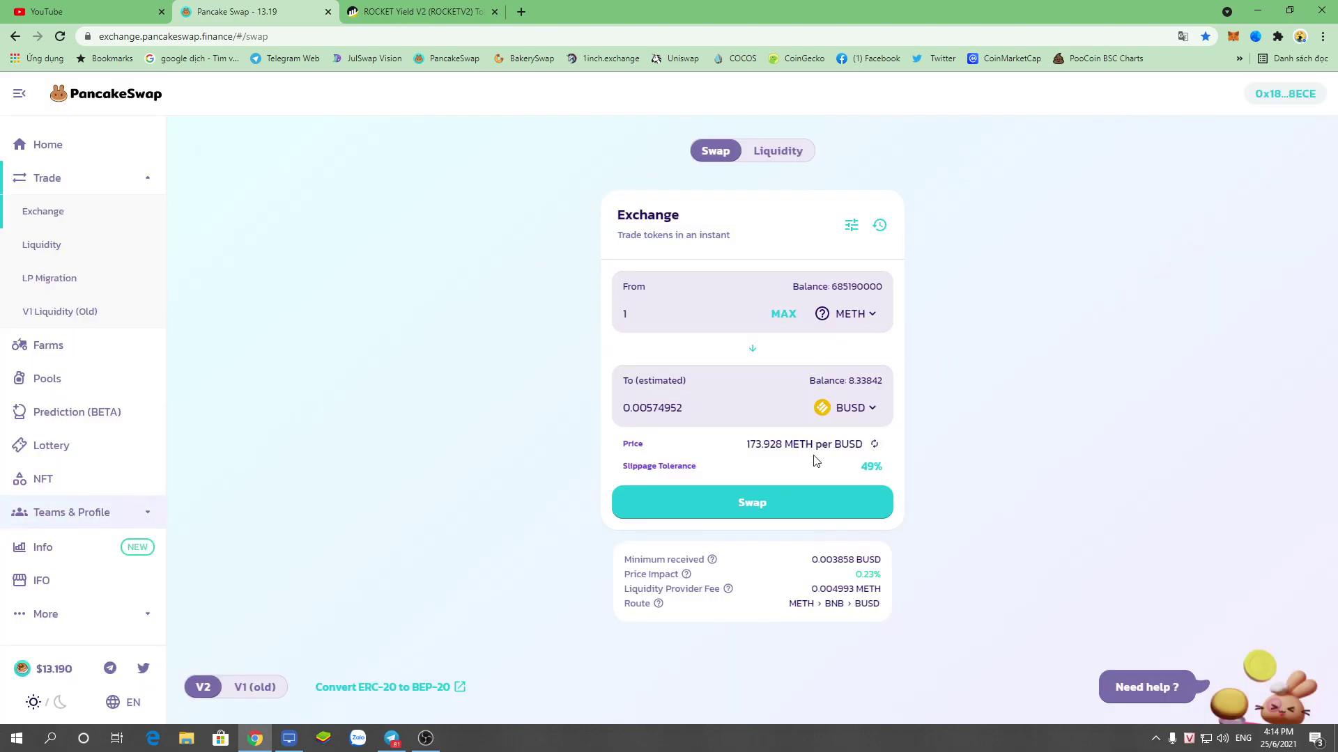
- Open the token list for the From currency and browse the wallet's tokens
{"action": "left_click", "coordinate": [824, 313]}
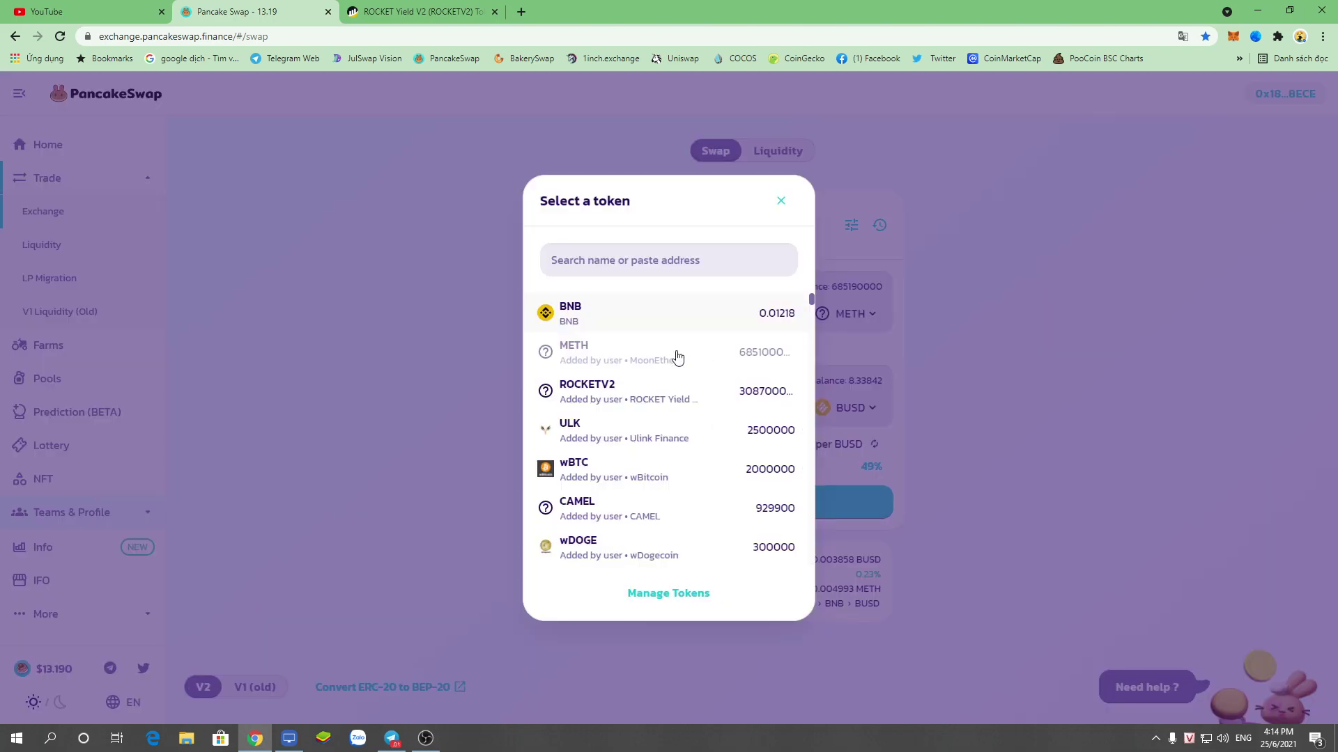
{"action": "scroll", "coordinate": [683, 400], "scroll_direction": "down", "scroll_amount": 5}
{"action": "scroll", "coordinate": [684, 401], "scroll_direction": "up", "scroll_amount": 5}
- Switch to BscScan, return to the wallet's token holdings, and replace the rocket filter with a search for "usds"
{"action": "left_click", "coordinate": [424, 10]}
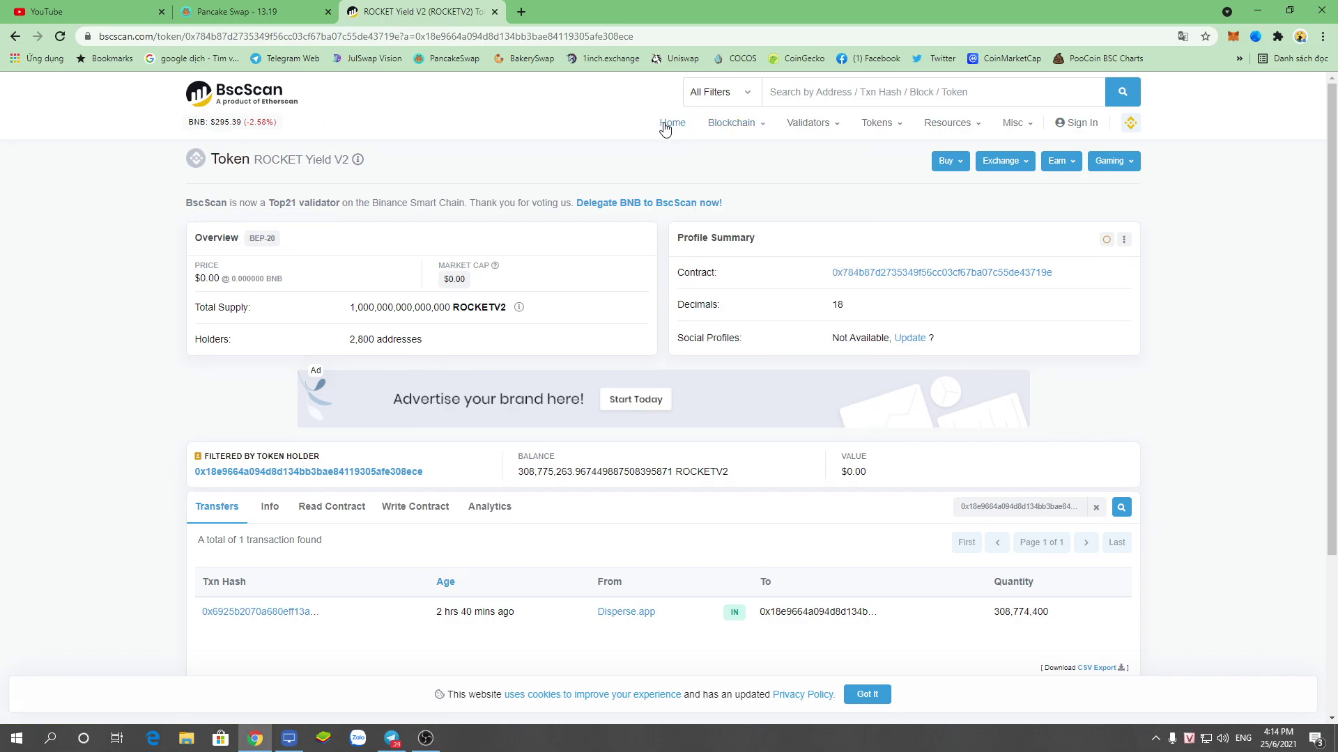
{"action": "left_click", "coordinate": [14, 37]}
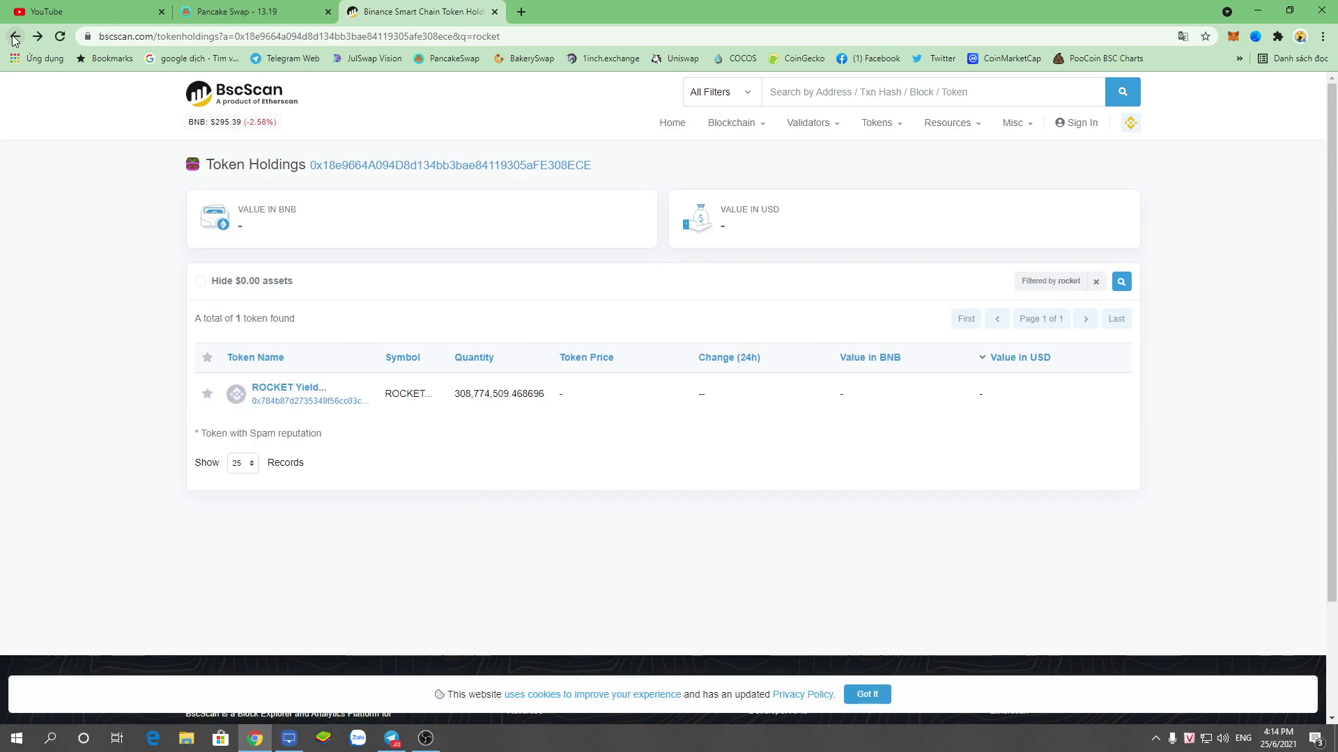
{"action": "left_click", "coordinate": [1095, 284]}
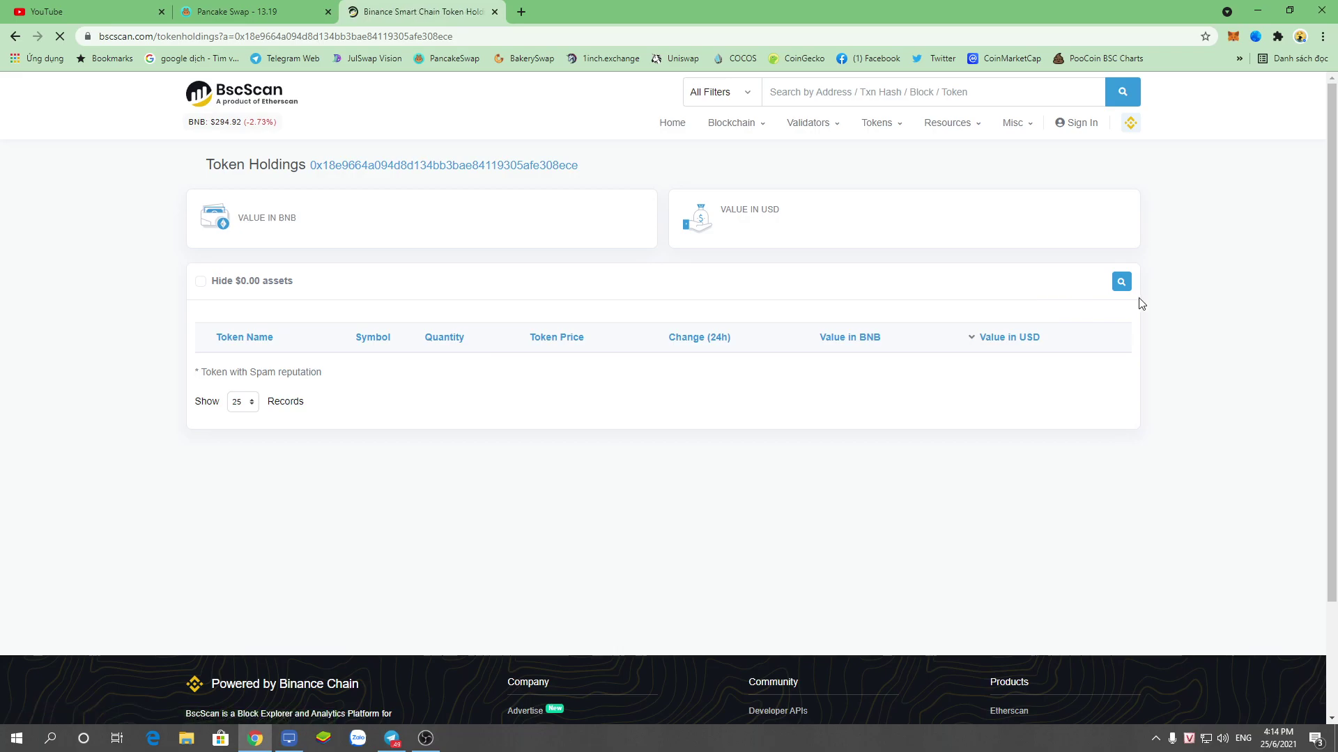
{"action": "left_click", "coordinate": [1121, 282]}
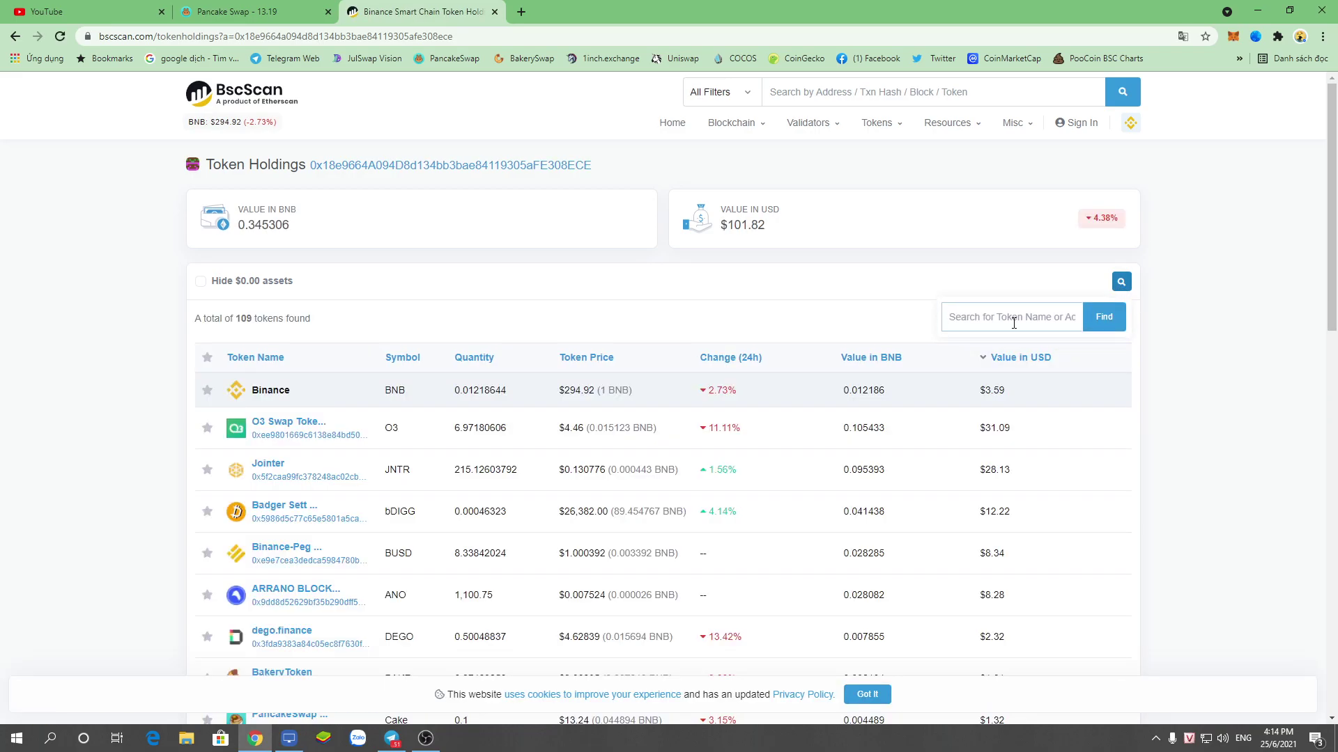
{"action": "type", "text": "usds"}
{"action": "key", "text": "Return"}
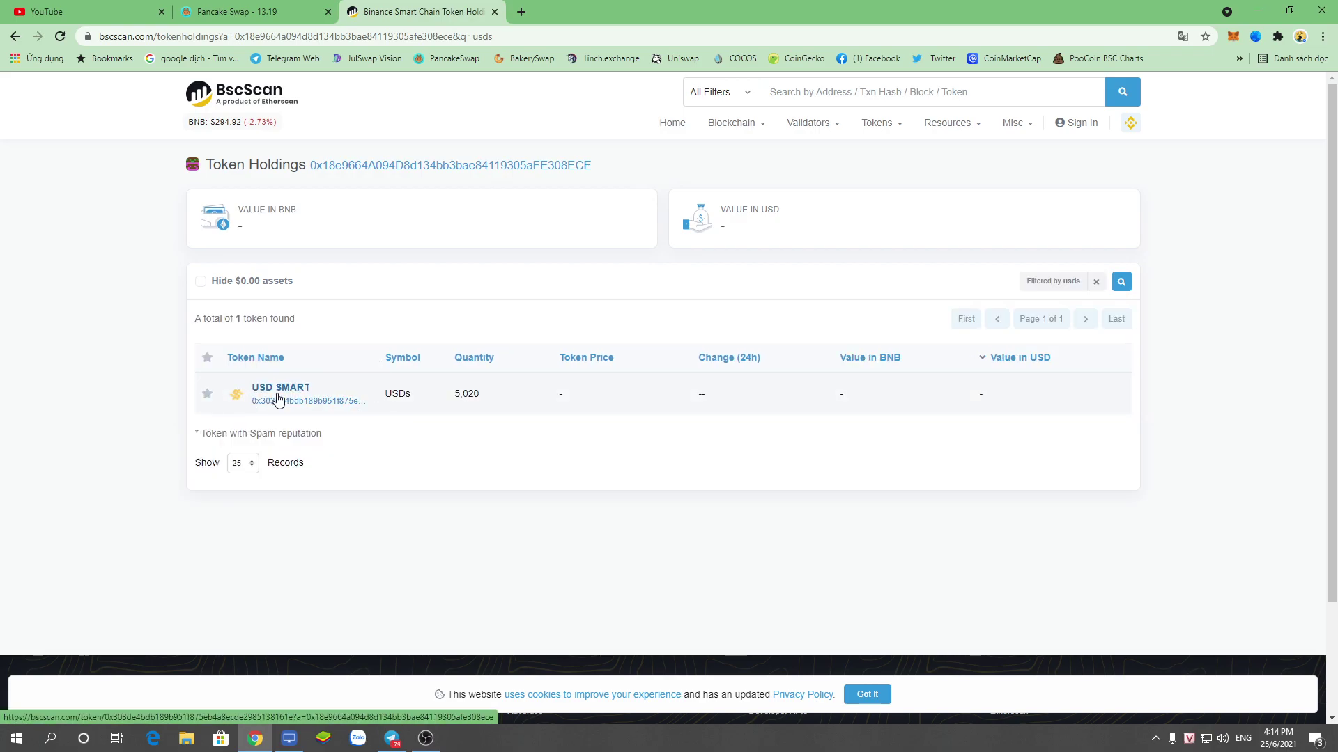
- Open the wallet's address page and review its BEP-20 token transfers, including the USD SMART entries
{"action": "left_click", "coordinate": [402, 165]}
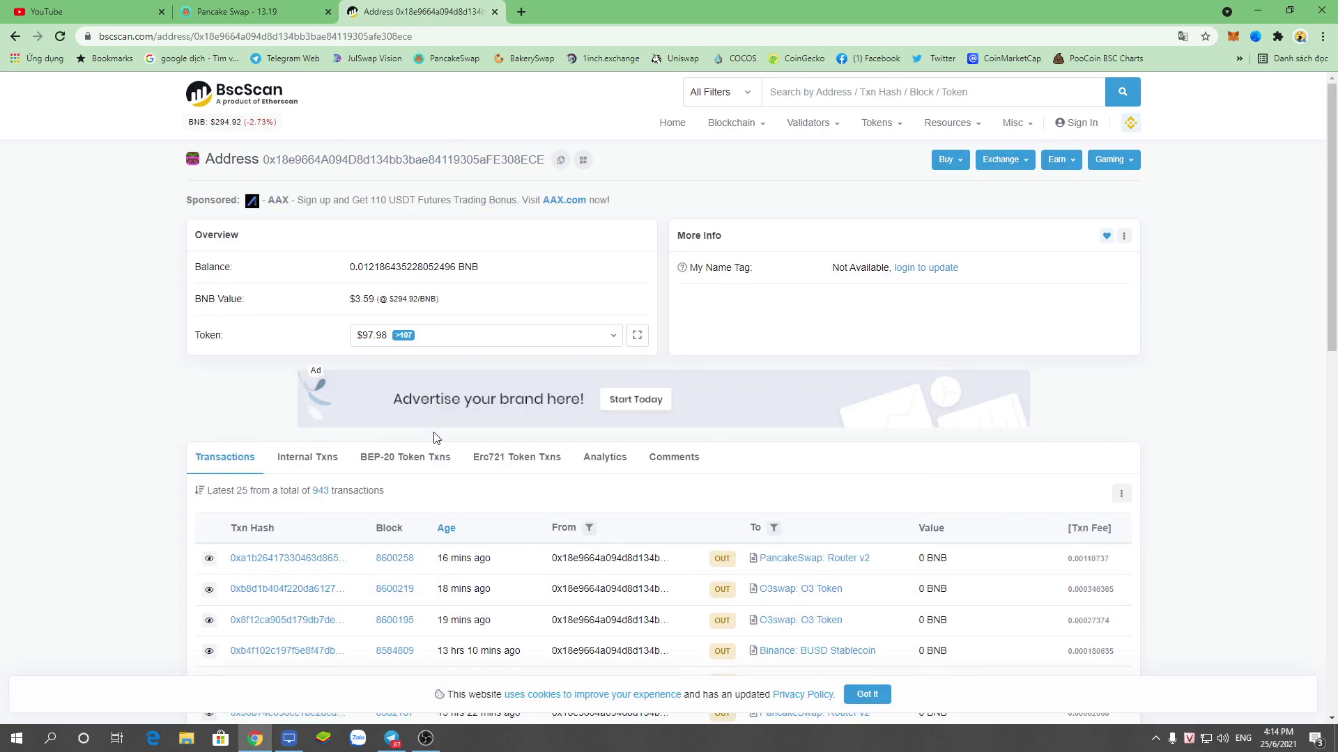
{"action": "left_click", "coordinate": [440, 464]}
{"action": "scroll", "coordinate": [836, 439], "scroll_direction": "down", "scroll_amount": 4}
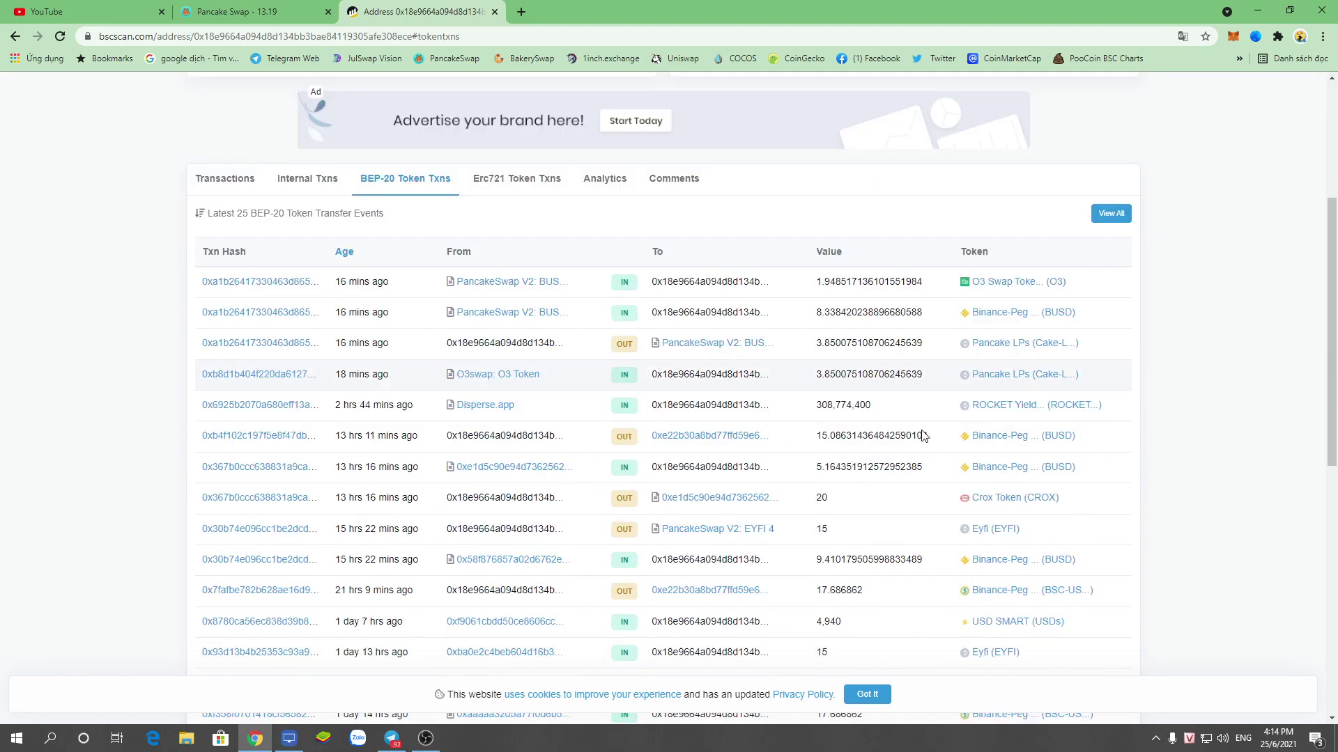
{"action": "scroll", "coordinate": [1000, 425], "scroll_direction": "down", "scroll_amount": 7}
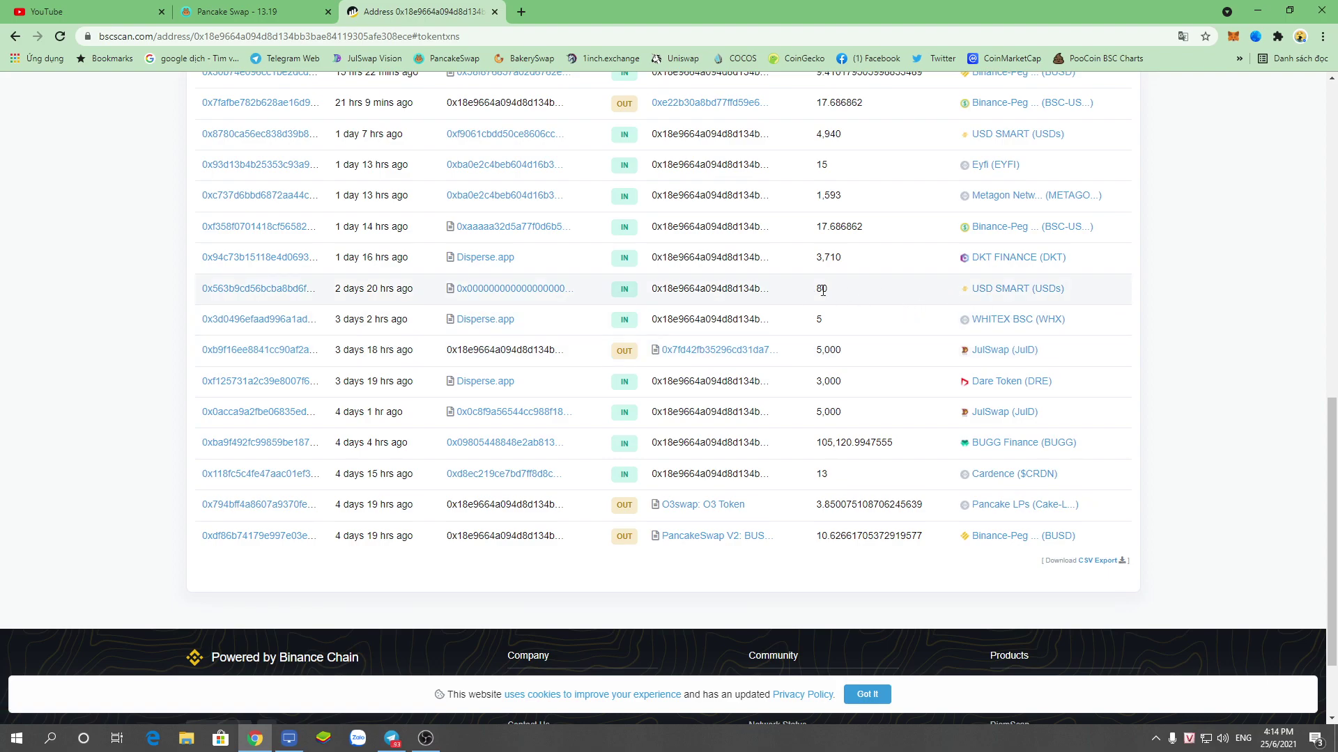
- Examine the 80 and 4,940 USD SMART entries in the wallet's BEP-20 transfers and return to its token holdings
{"action": "left_click_drag", "start_coordinate": [816, 295], "coordinate": [1174, 296]}
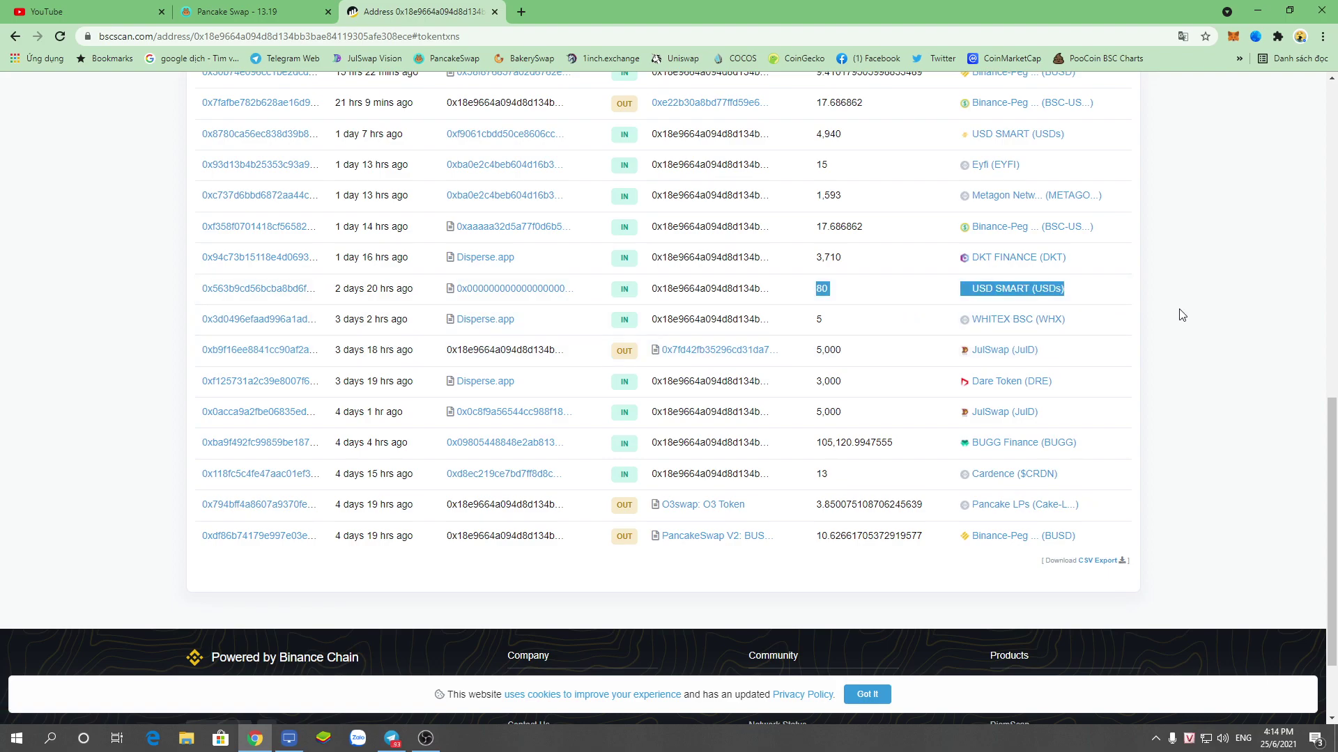
{"action": "scroll", "coordinate": [1183, 315], "scroll_direction": "up", "scroll_amount": 2}
{"action": "left_click_drag", "start_coordinate": [811, 279], "coordinate": [1081, 285]}
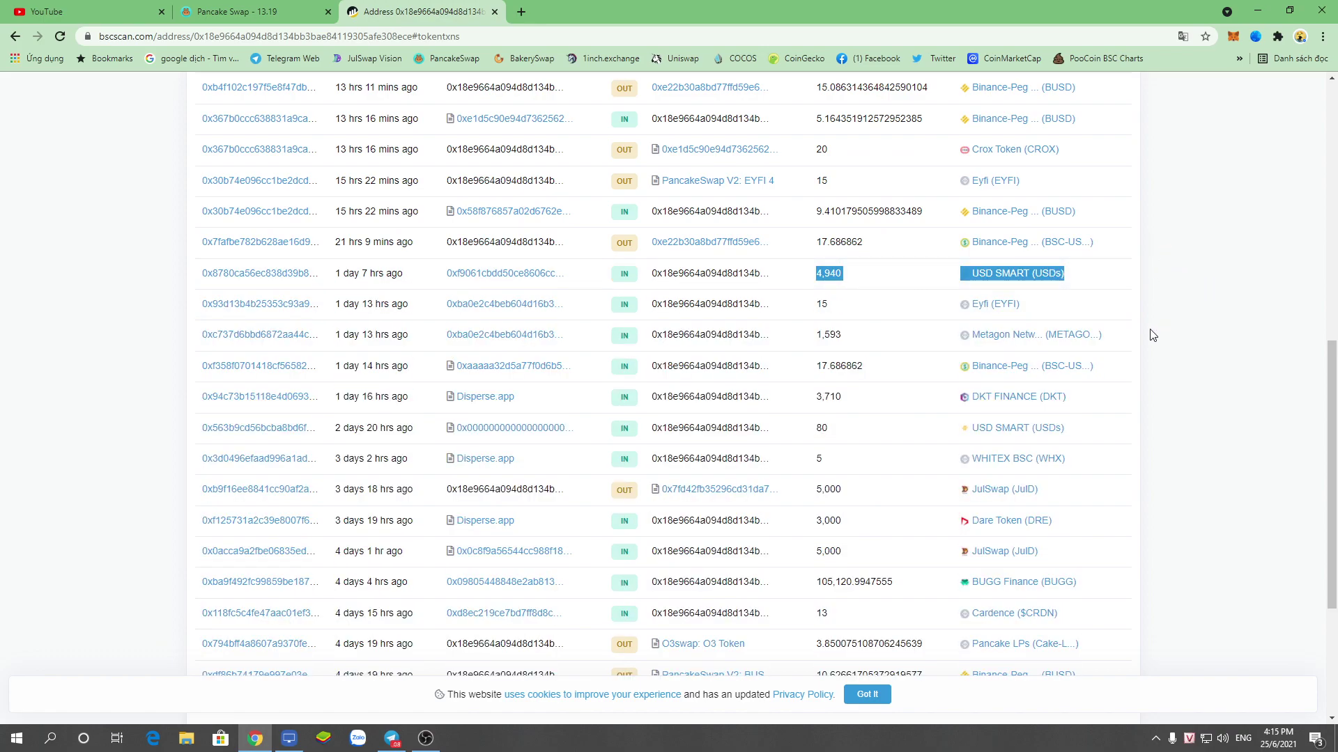
{"action": "scroll", "coordinate": [1151, 333], "scroll_direction": "up", "scroll_amount": 5}
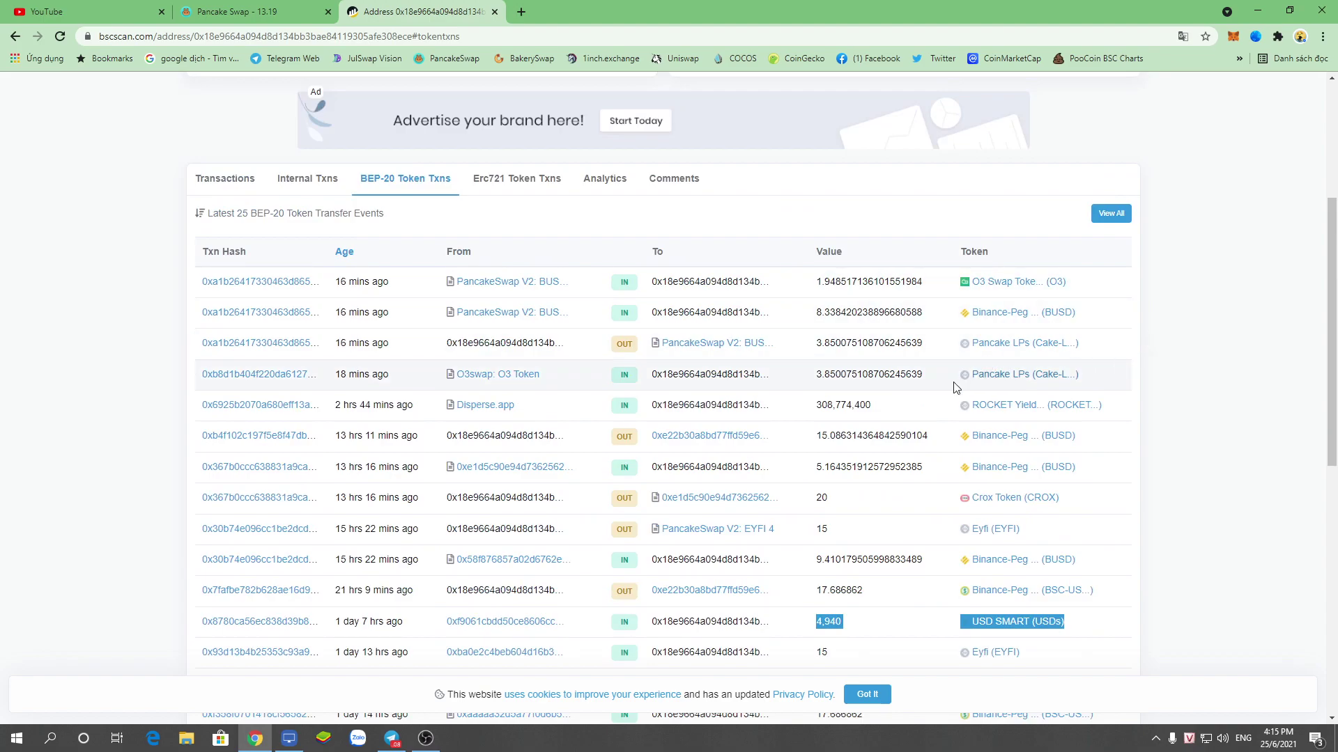
{"action": "scroll", "coordinate": [589, 293], "scroll_direction": "up", "scroll_amount": 4}
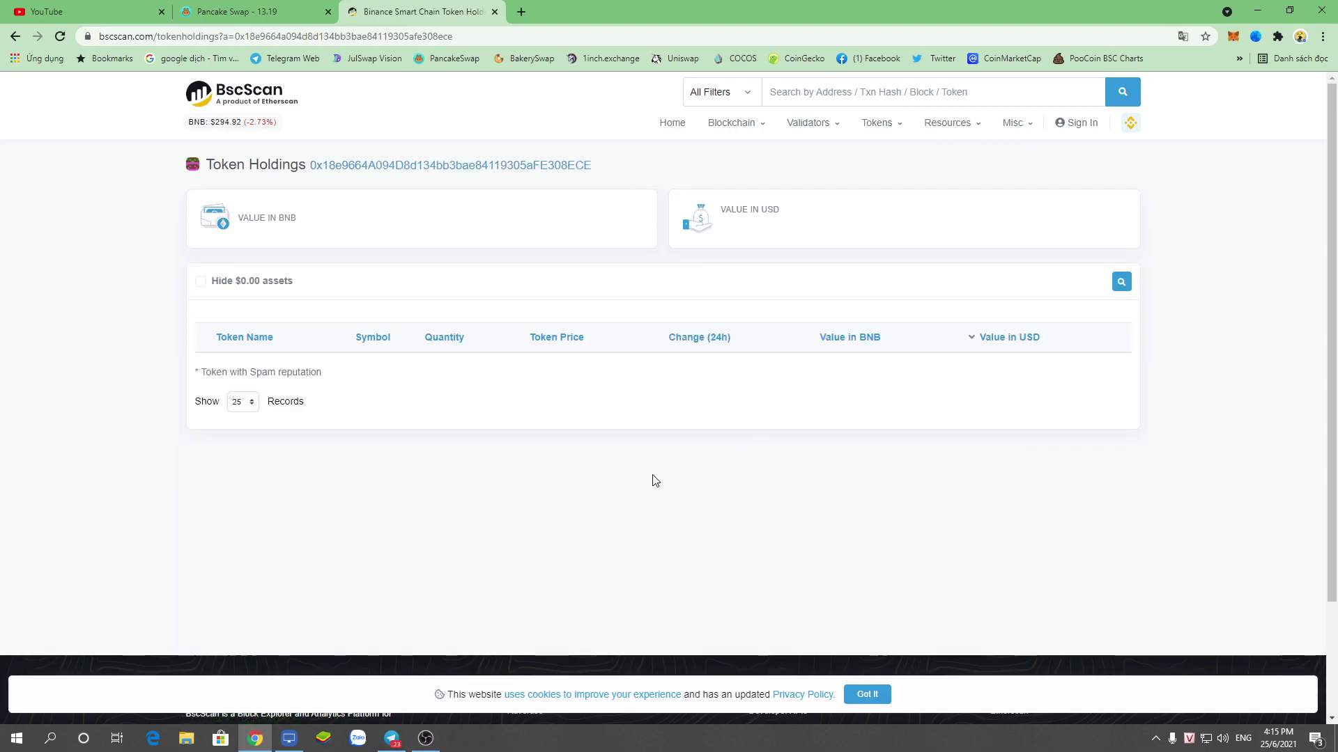
- Browse the wallet's full token holdings list on BscScan for the USDs token
{"action": "scroll", "coordinate": [450, 327], "scroll_direction": "down", "scroll_amount": 4}
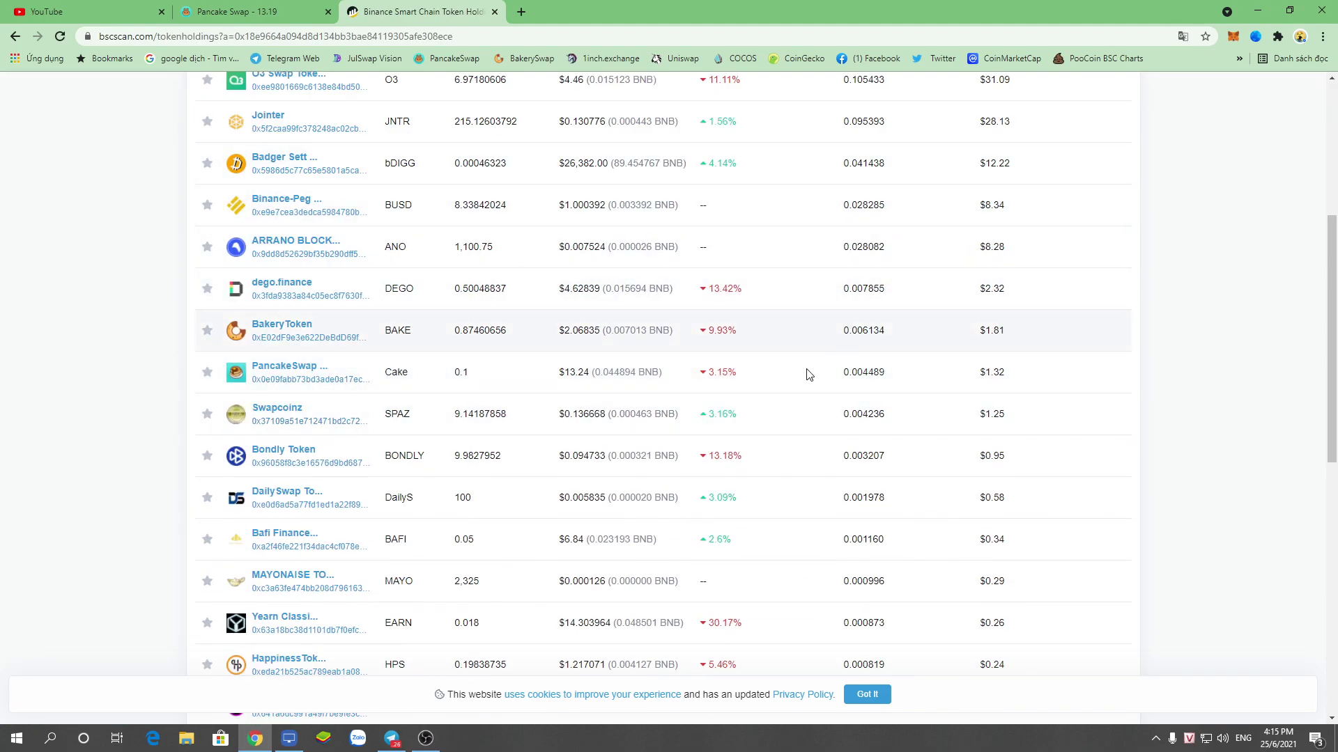
{"action": "scroll", "coordinate": [618, 397], "scroll_direction": "down", "scroll_amount": 3}
{"action": "scroll", "coordinate": [313, 418], "scroll_direction": "up", "scroll_amount": 7}
{"action": "scroll", "coordinate": [478, 418], "scroll_direction": "down", "scroll_amount": 5}
{"action": "scroll", "coordinate": [478, 368], "scroll_direction": "down", "scroll_amount": 3}
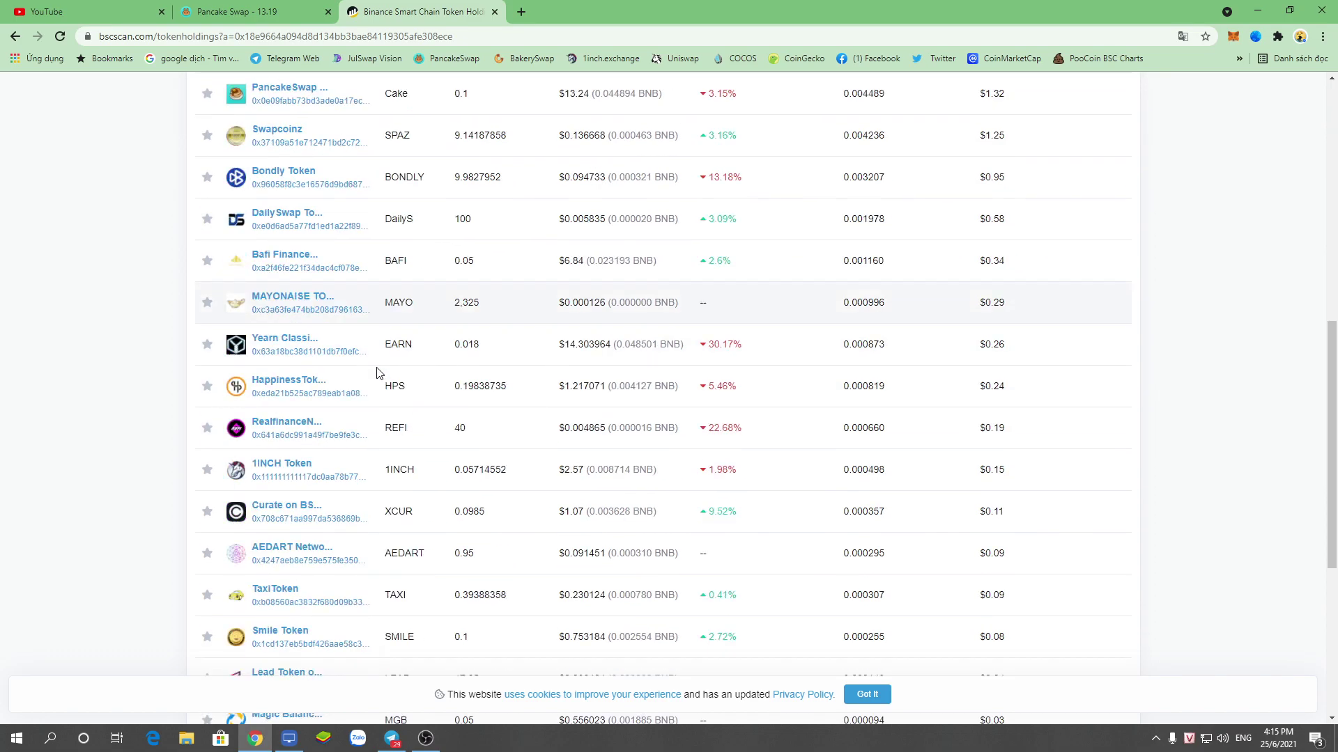
{"action": "scroll", "coordinate": [379, 377], "scroll_direction": "down", "scroll_amount": 5}
{"action": "scroll", "coordinate": [960, 255], "scroll_direction": "up", "scroll_amount": 10}
{"action": "scroll", "coordinate": [962, 255], "scroll_direction": "up", "scroll_amount": 4}
- Filter the wallet's token holdings by "usds"
{"action": "left_click", "coordinate": [1121, 281]}
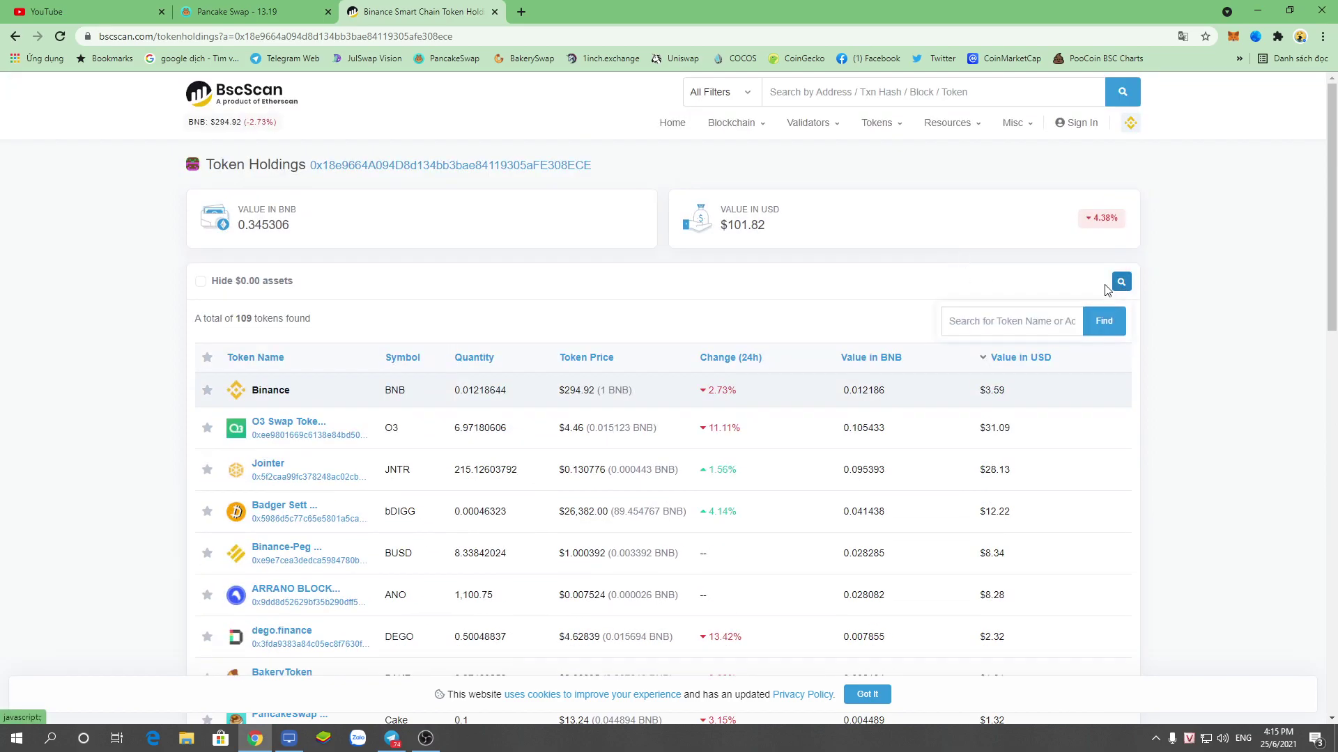
{"action": "left_click", "coordinate": [980, 317]}
{"action": "type", "text": "u"}
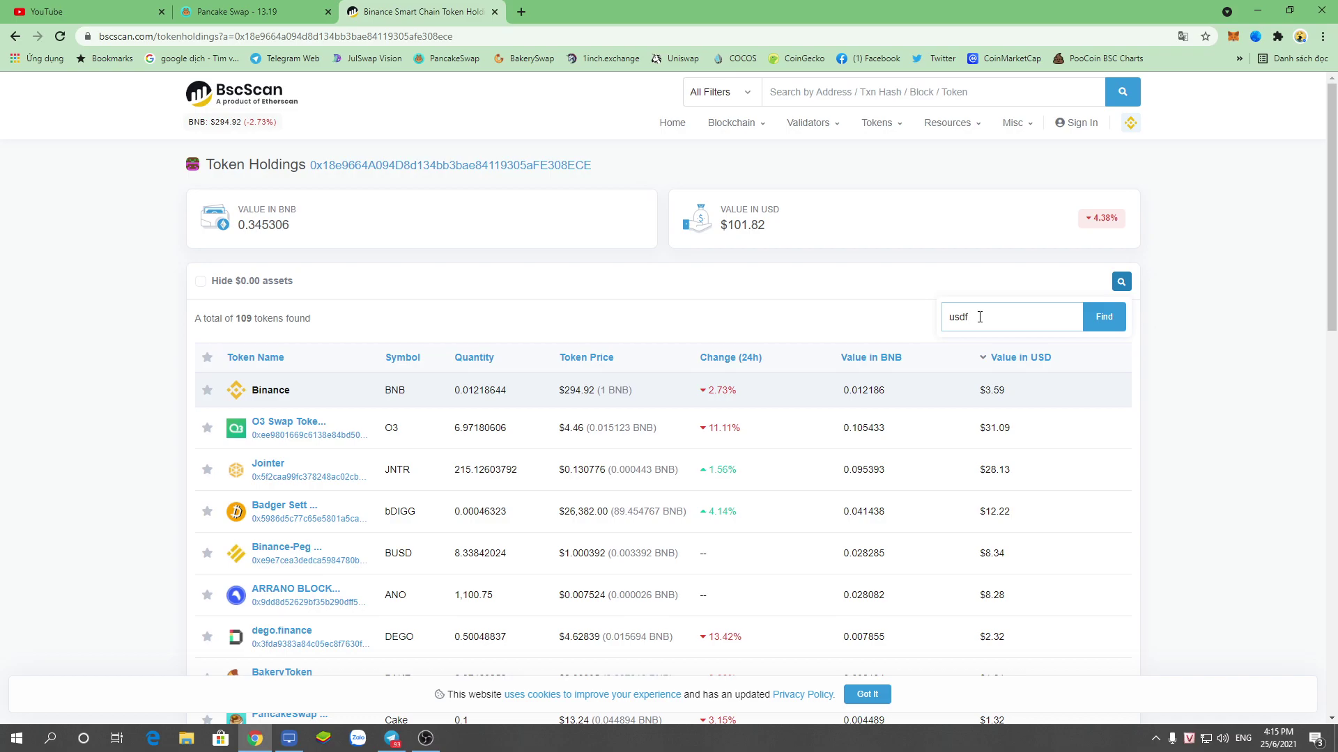
{"action": "type", "text": "sds"}
{"action": "key", "text": "Return"}
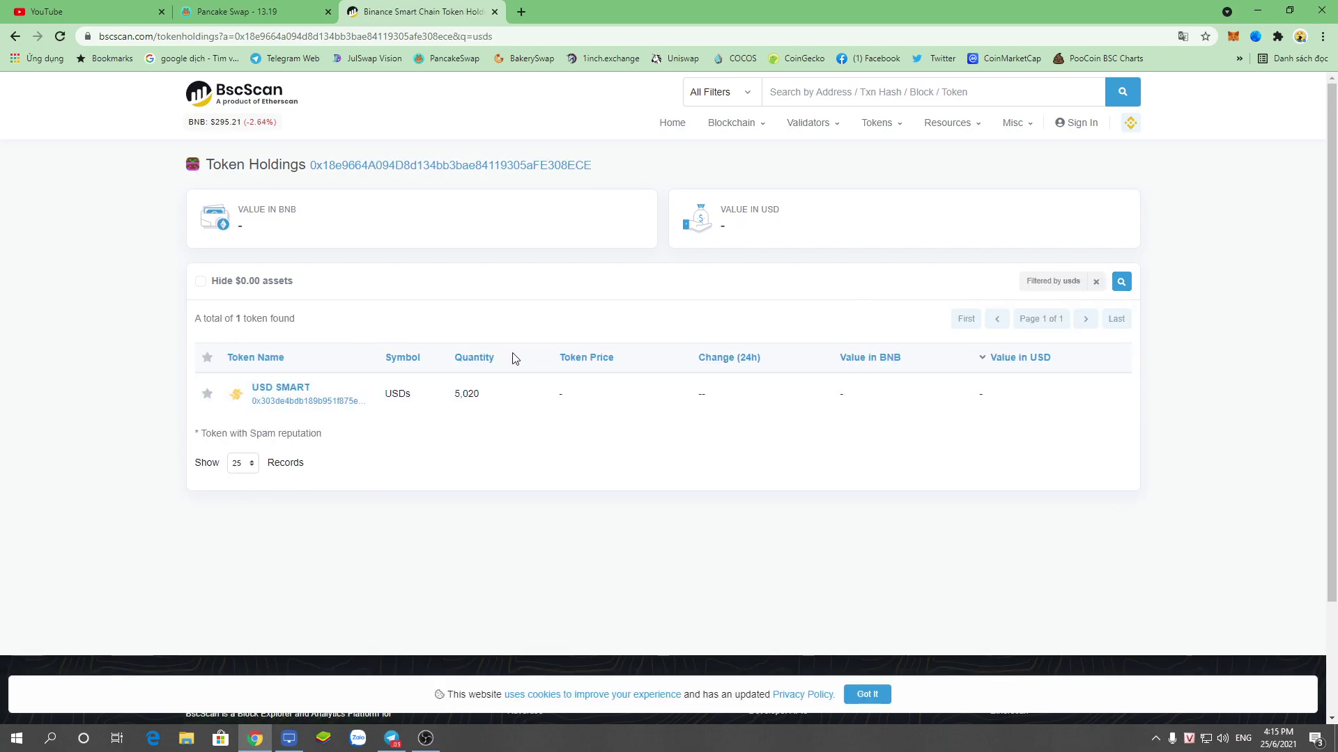
- Open the USD SMART token page, launch its official site in another tab, and copy the token's contract address
{"action": "left_click", "coordinate": [267, 394]}
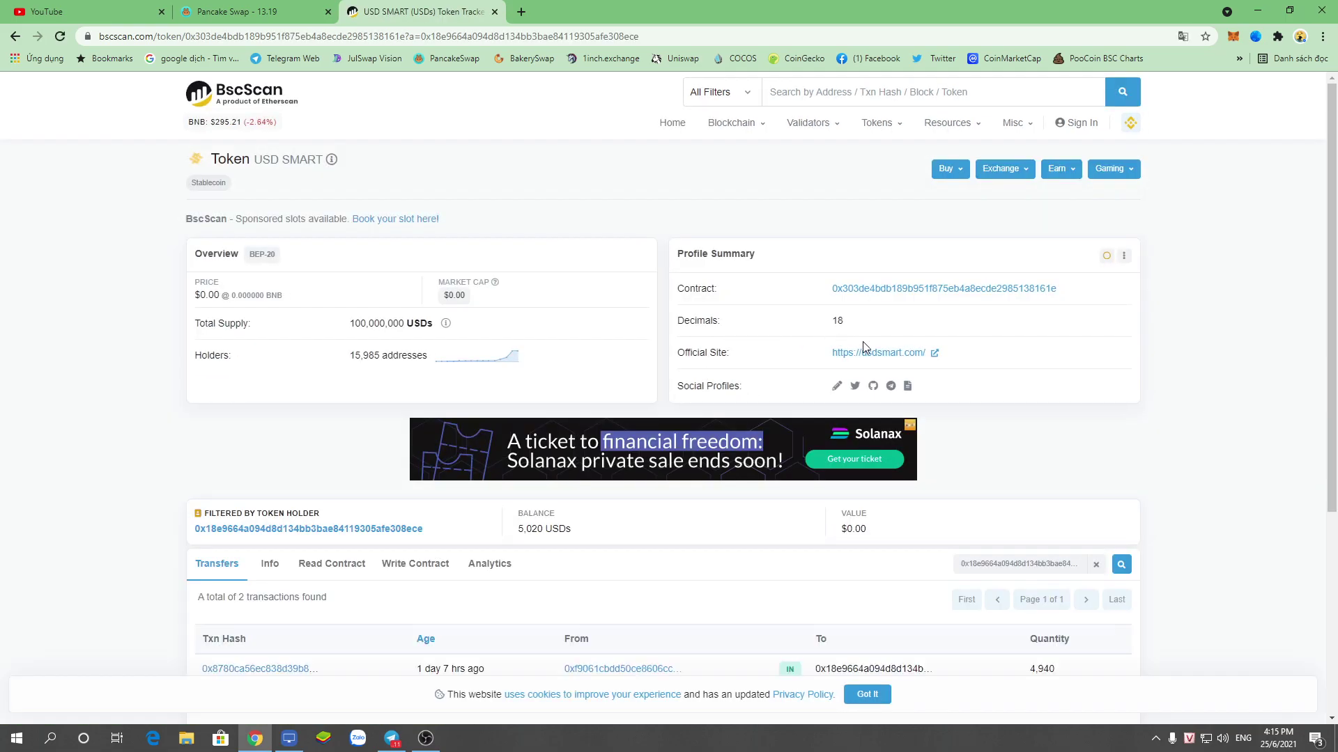
{"action": "left_click", "coordinate": [871, 352]}
{"action": "left_click", "coordinate": [469, 11]}
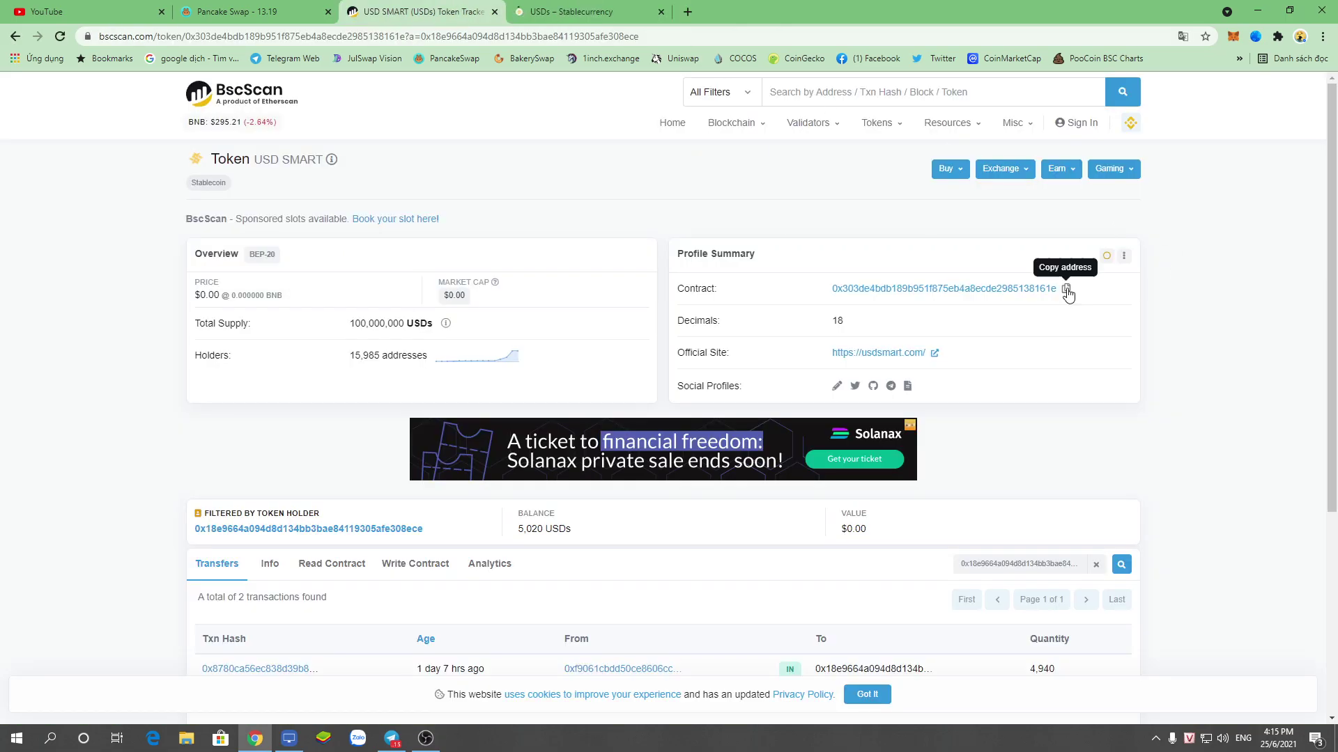
{"action": "left_click", "coordinate": [1066, 288]}
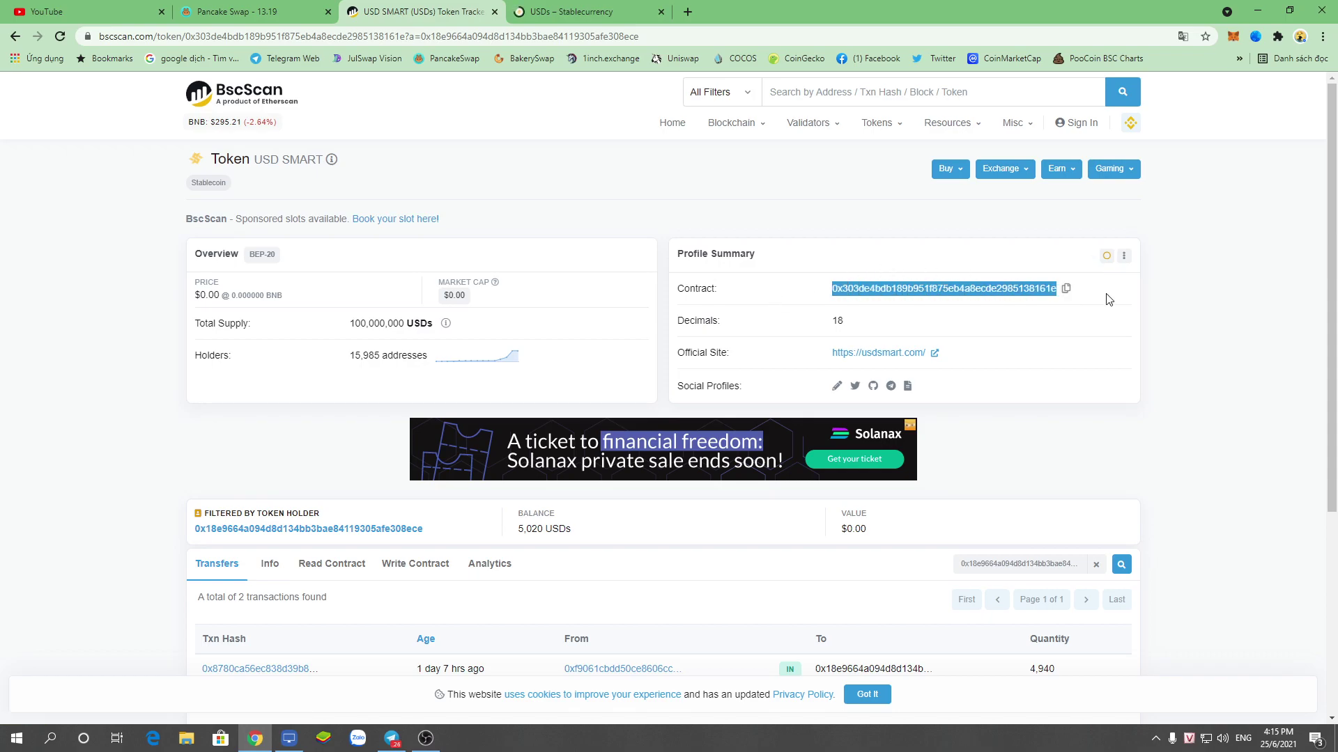
- Switch to PancakeSwap and select USDs as the From token by pasting its contract address into the token search
{"action": "left_click", "coordinate": [280, 6]}
{"action": "left_click", "coordinate": [591, 258]}
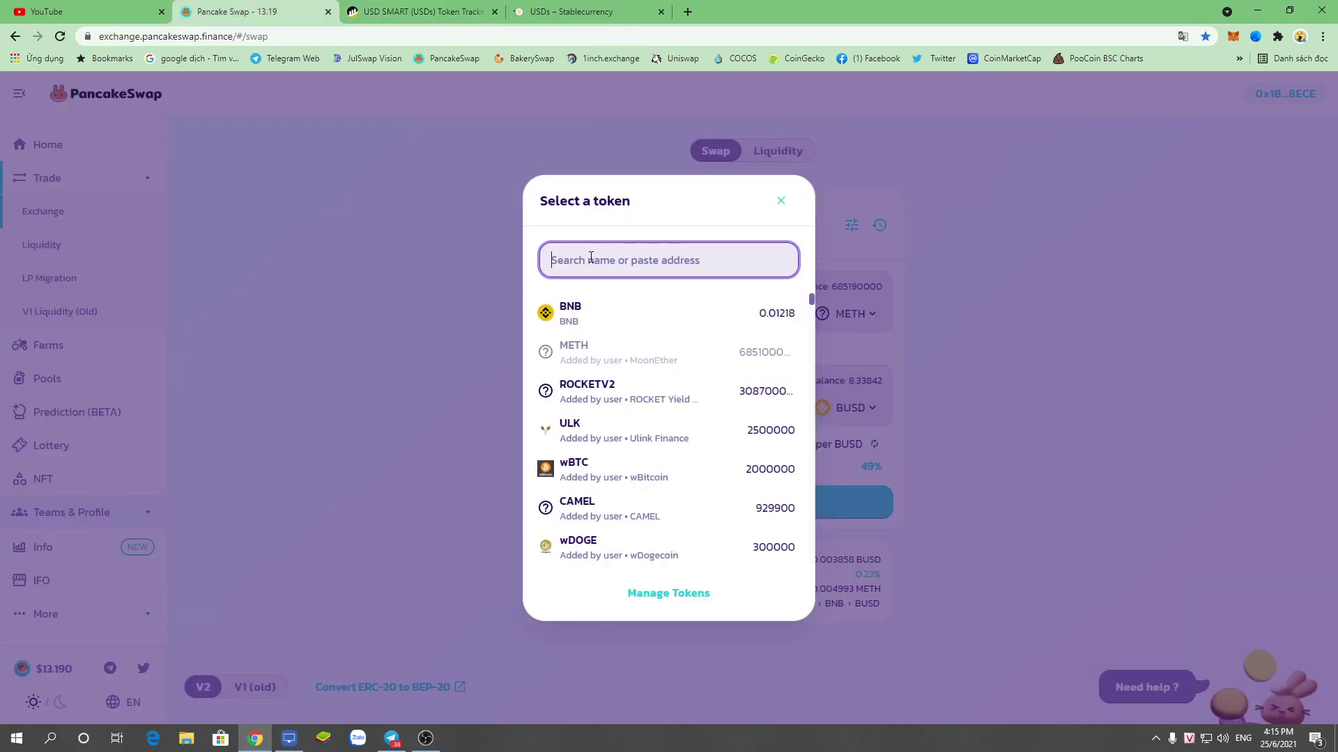
{"action": "right_click", "coordinate": [605, 259]}
{"action": "left_click", "coordinate": [662, 367]}
{"action": "left_click", "coordinate": [595, 322]}
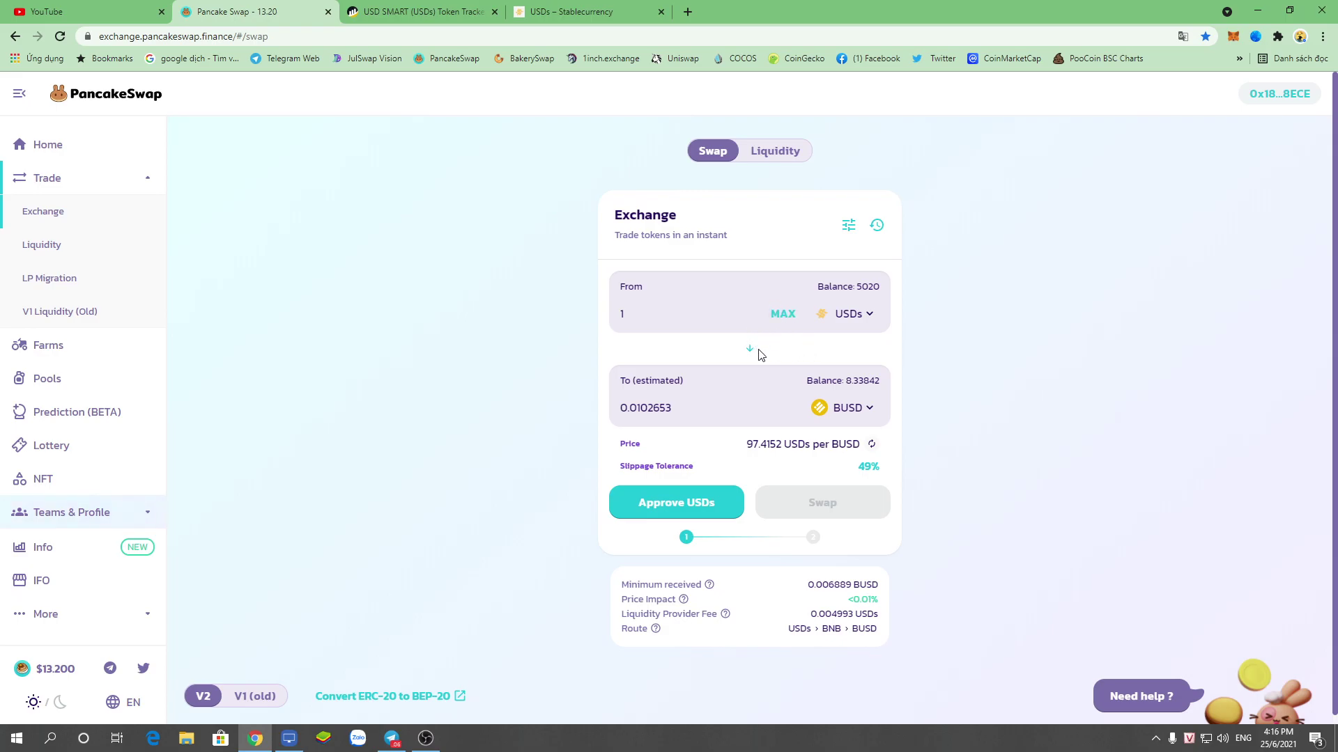
- Set the From amount to the full USDs balance and check the estimated BUSD and slippage tolerance
{"action": "left_click", "coordinate": [772, 324]}
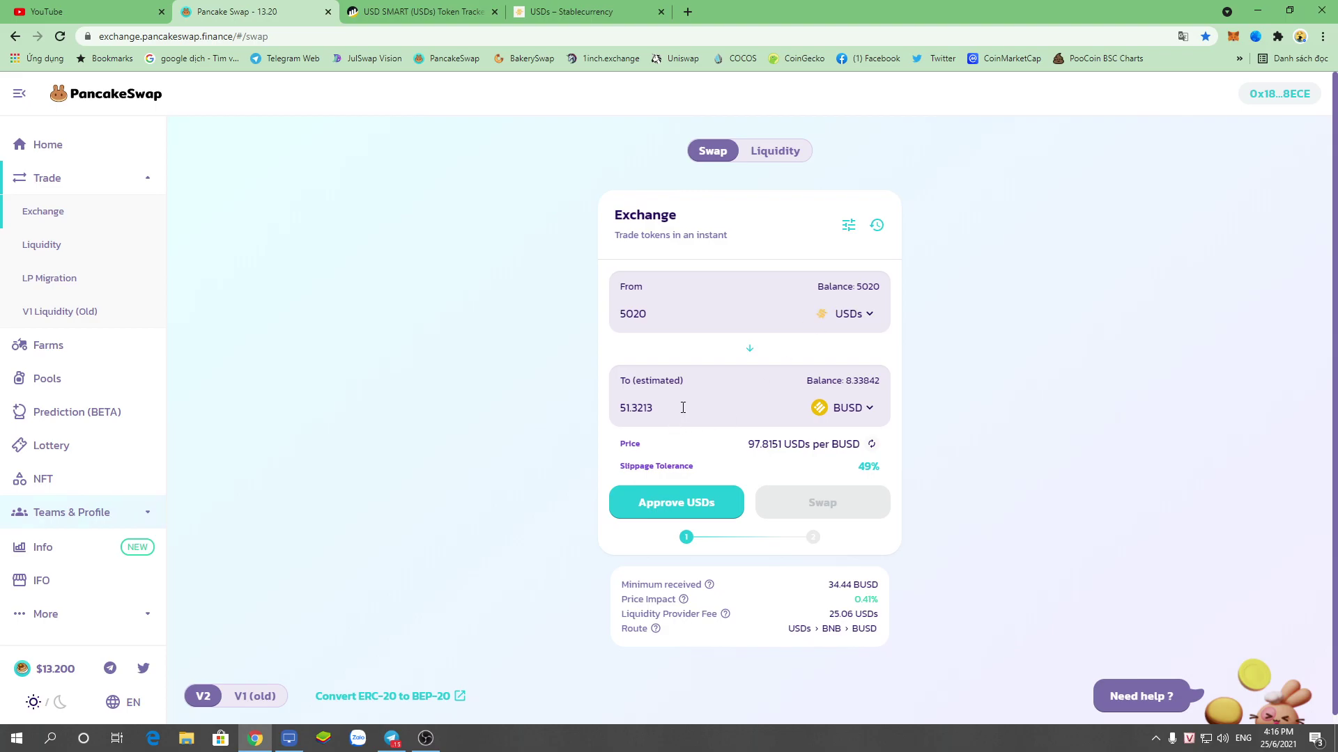
{"action": "left_click", "coordinate": [730, 366]}
{"action": "left_click_drag", "start_coordinate": [850, 468], "coordinate": [884, 468]}
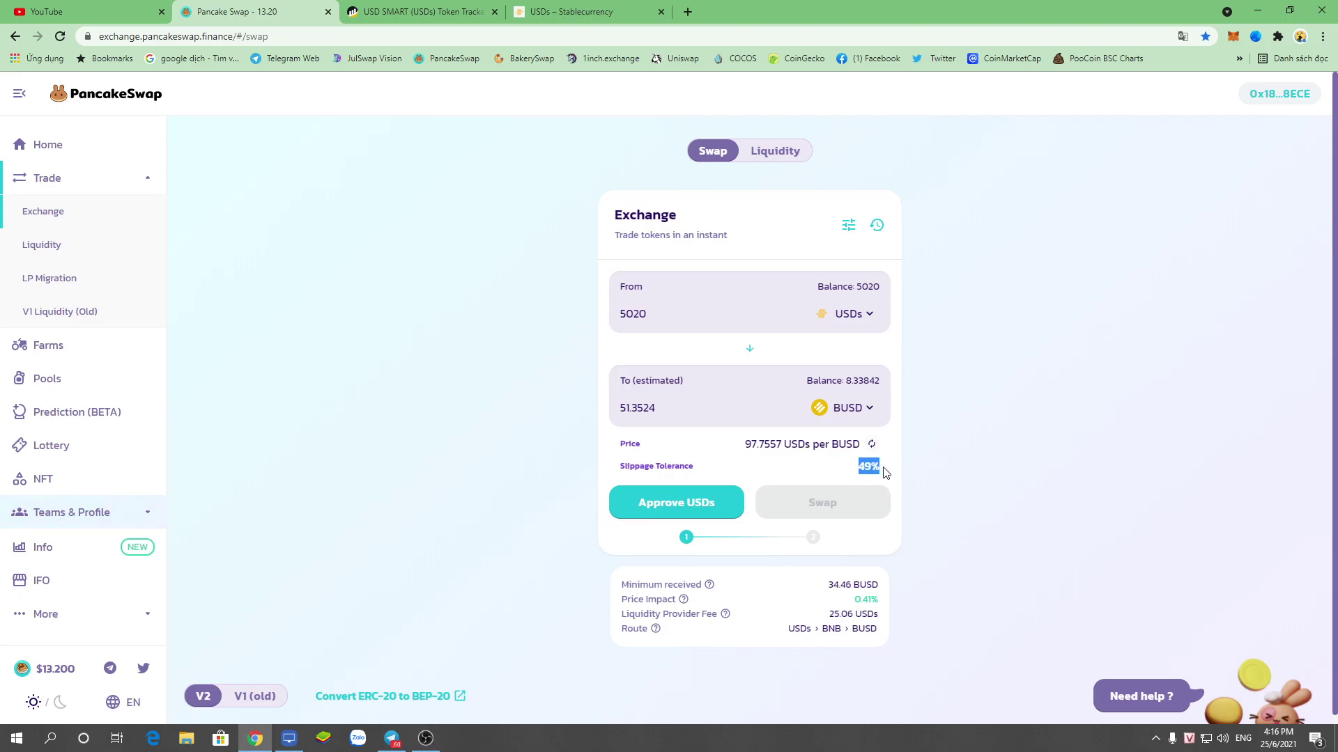
- Set the swap's slippage tolerance to the 0.5% preset
{"action": "left_click", "coordinate": [849, 226]}
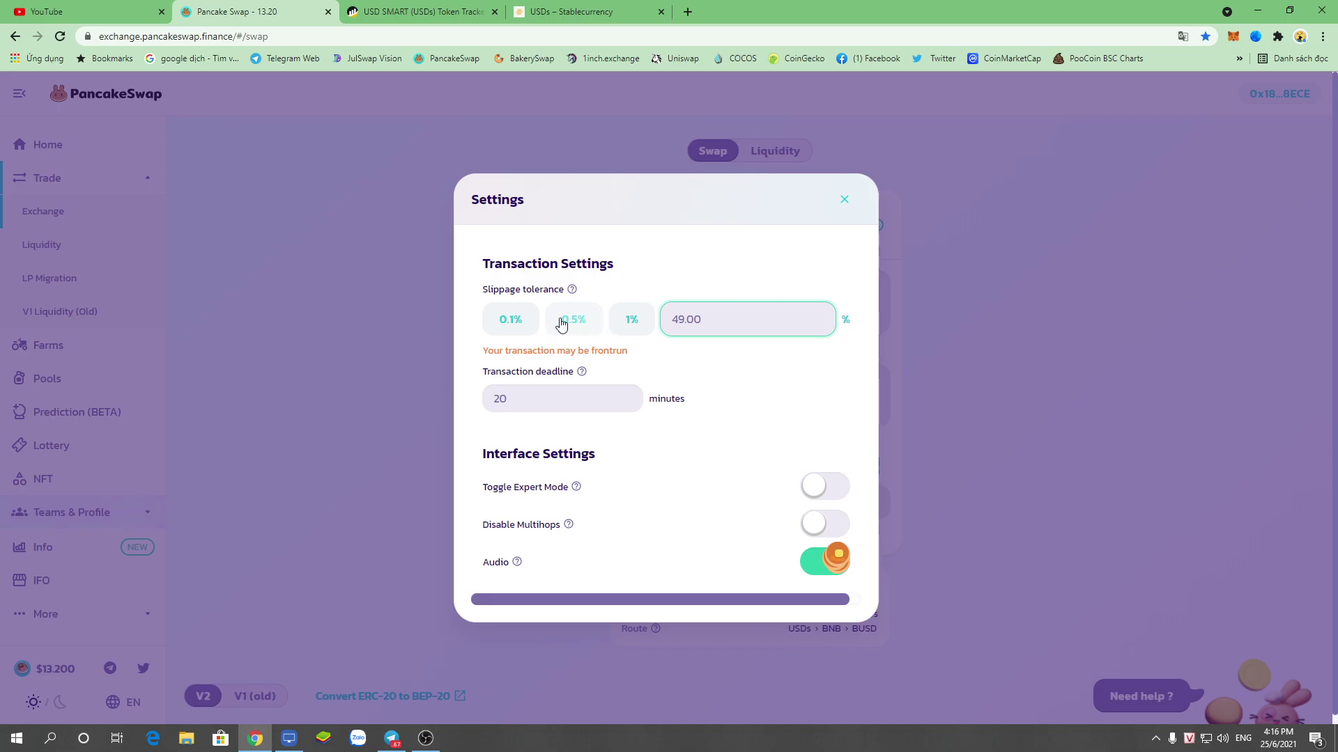
{"action": "left_click", "coordinate": [562, 323]}
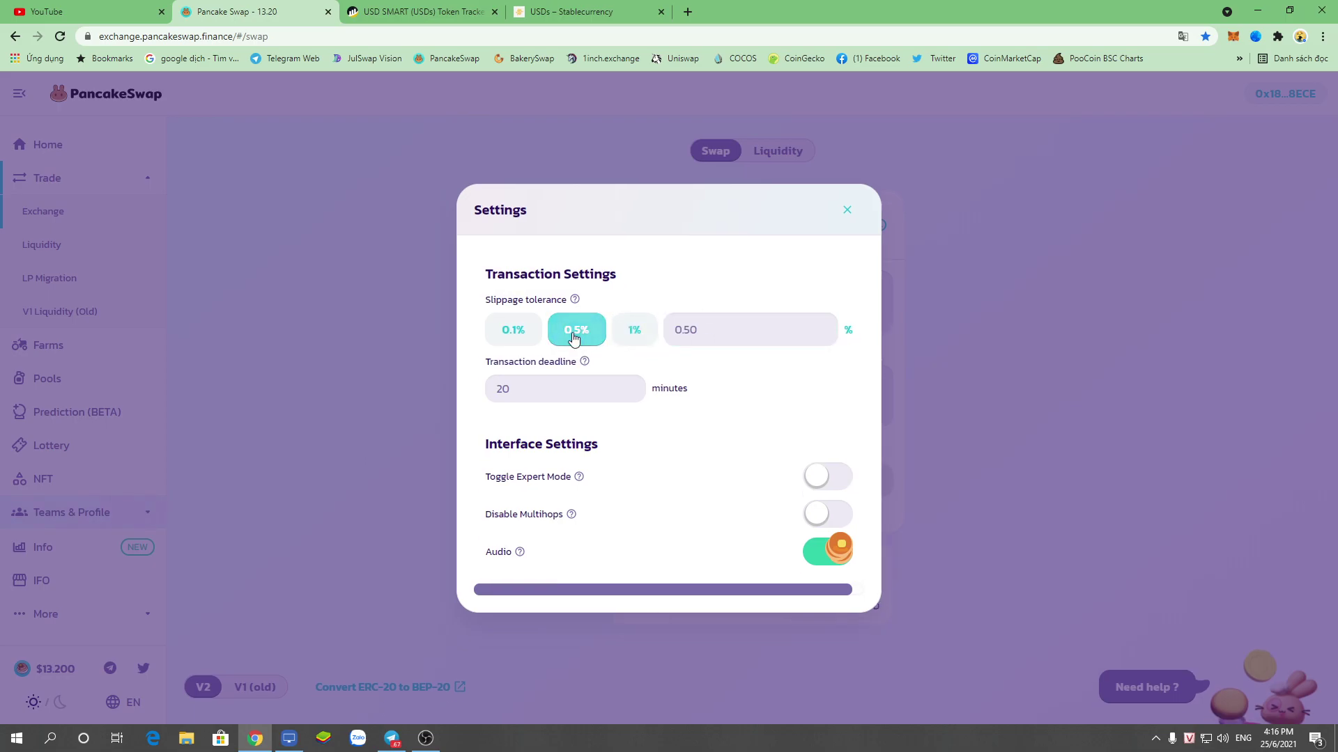
{"action": "left_click", "coordinate": [846, 211]}
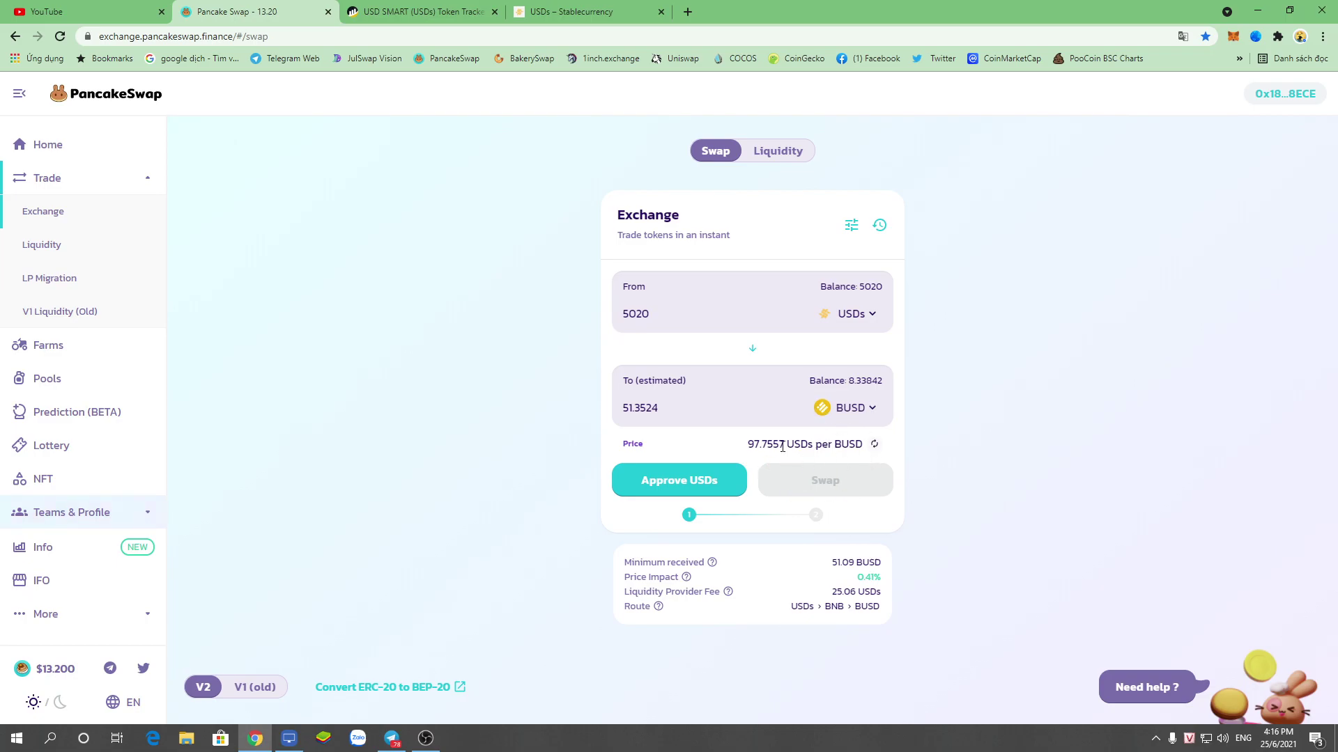
- Review the slippage tolerance presets and custom value field in the swap settings without changing them
{"action": "left_click", "coordinate": [851, 226]}
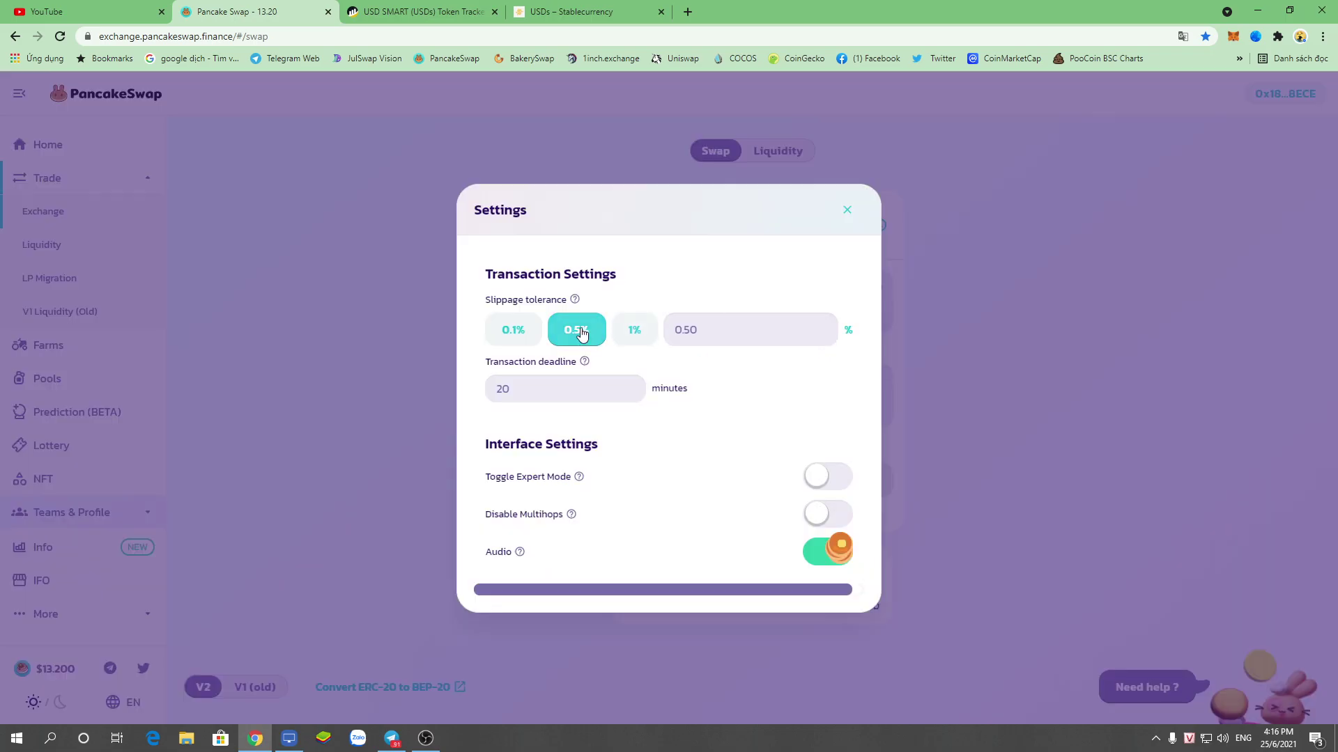
{"action": "left_click", "coordinate": [992, 326]}
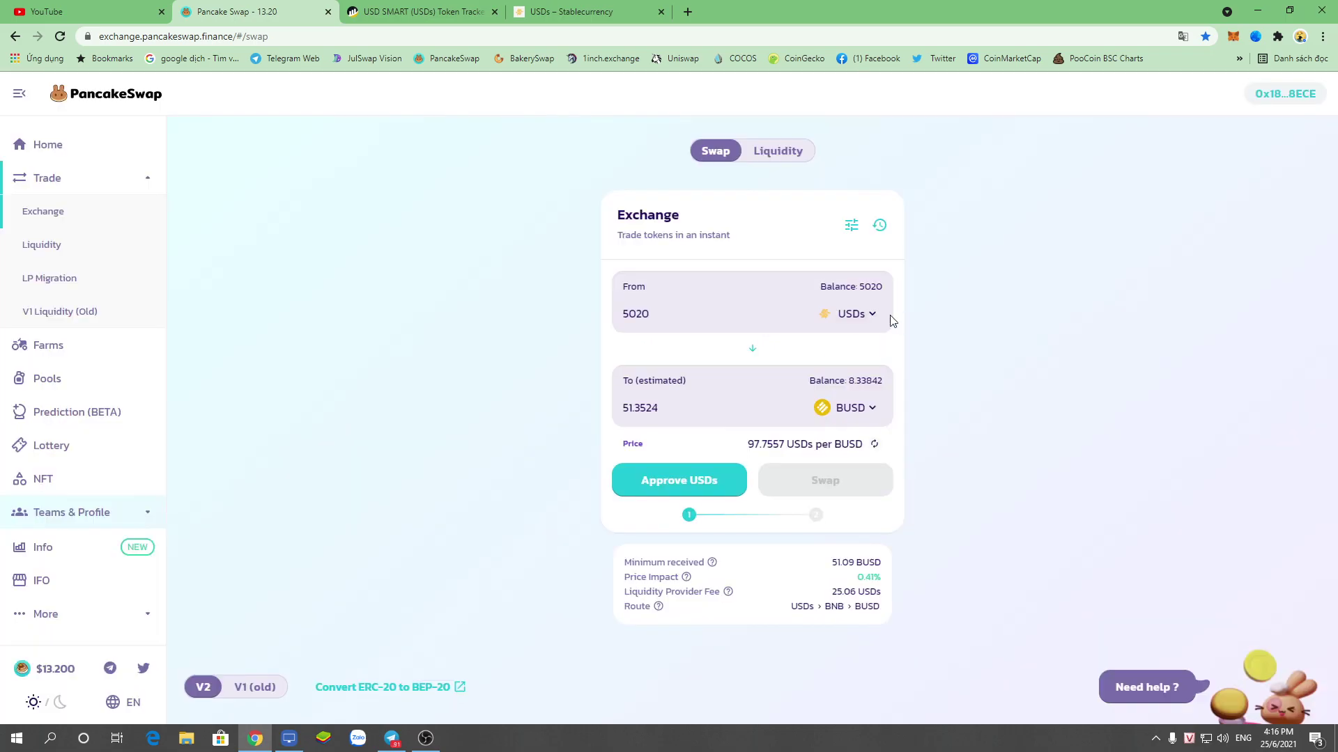
{"action": "left_click", "coordinate": [849, 225]}
{"action": "left_click", "coordinate": [766, 330]}
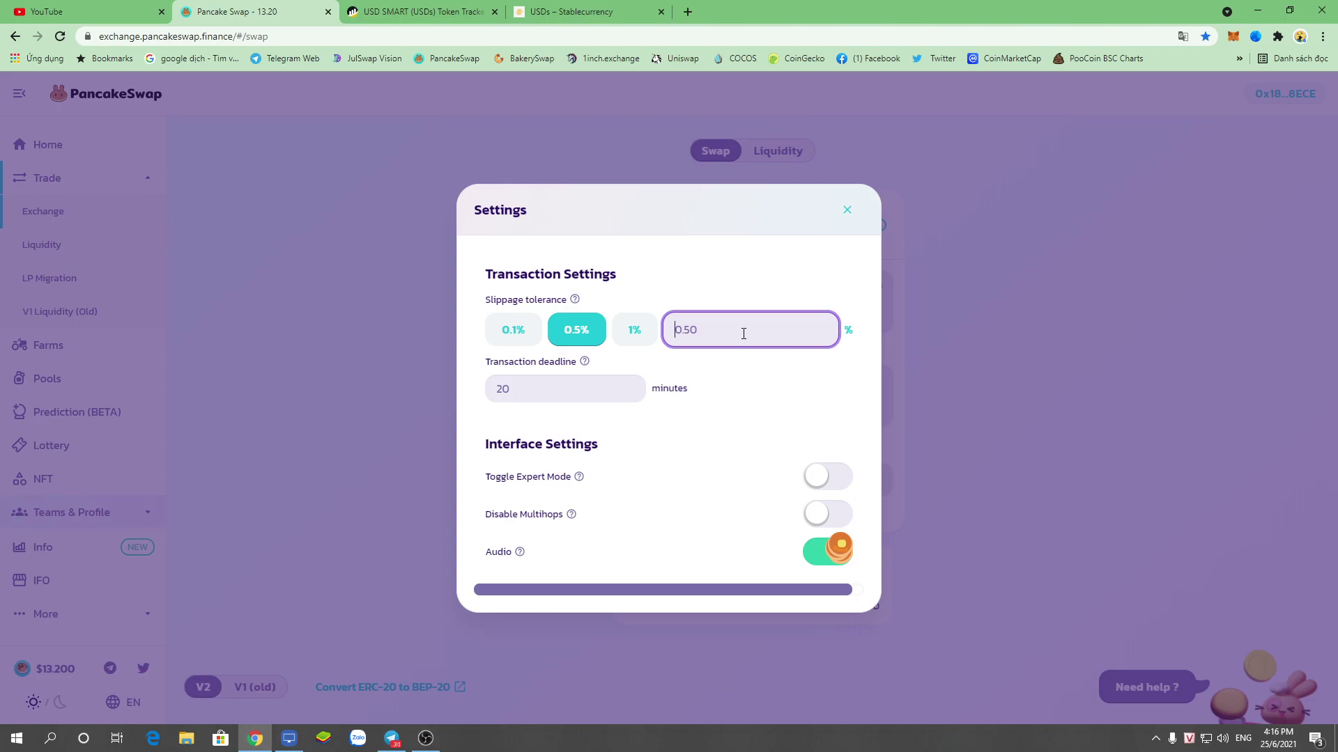
{"action": "left_click", "coordinate": [1013, 310]}
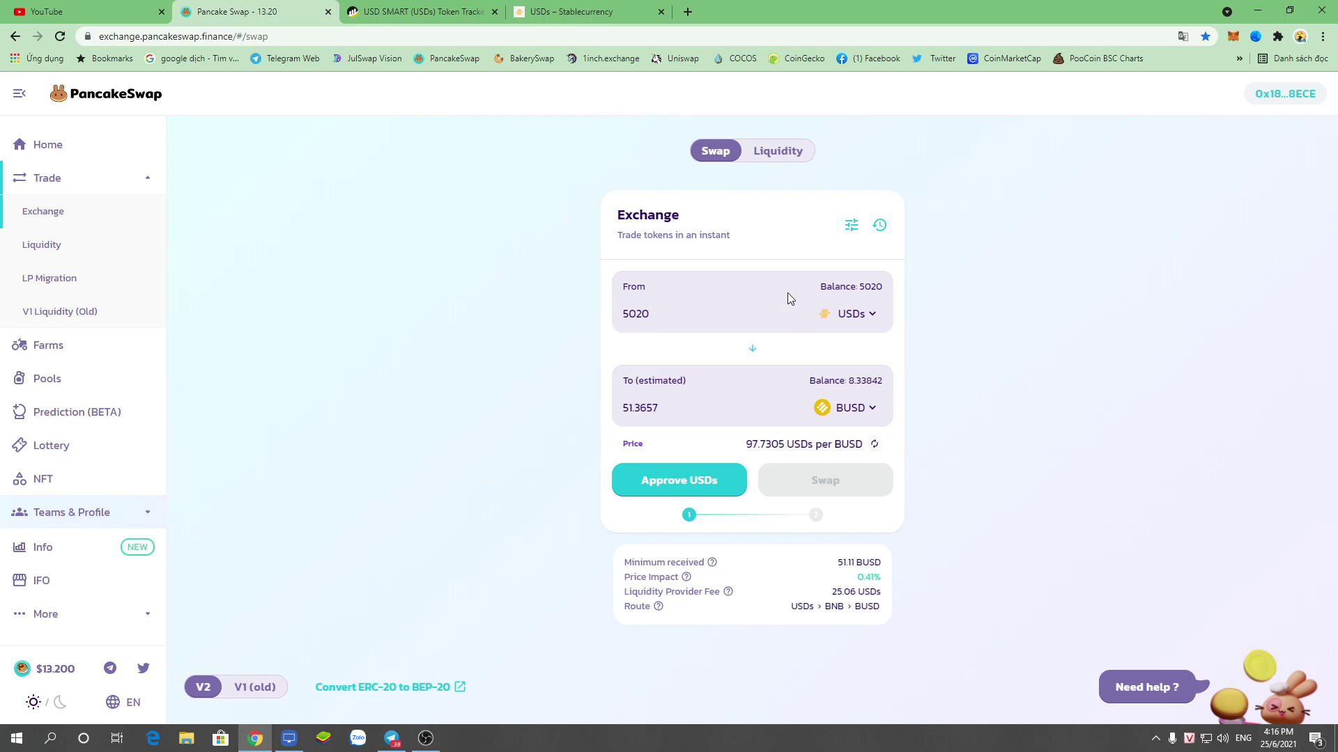
{"action": "left_click", "coordinate": [851, 225]}
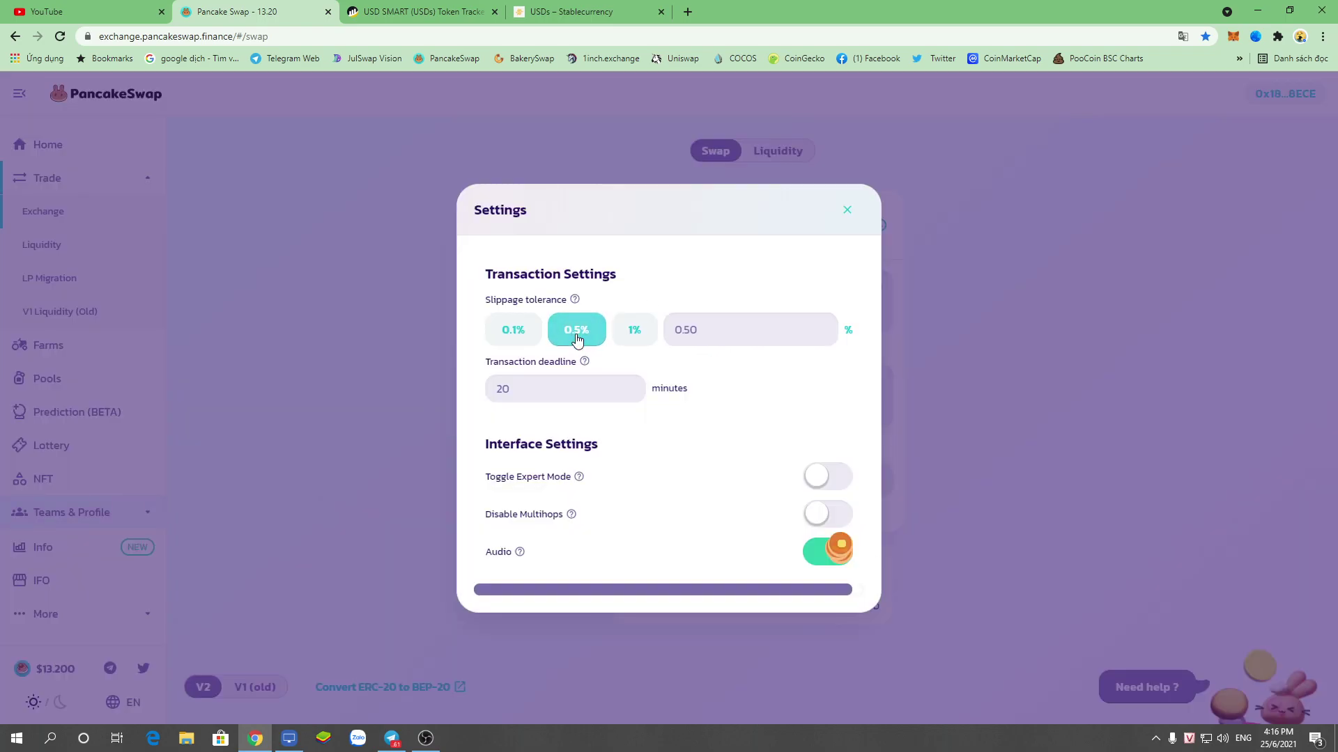
{"action": "left_click", "coordinate": [847, 210]}
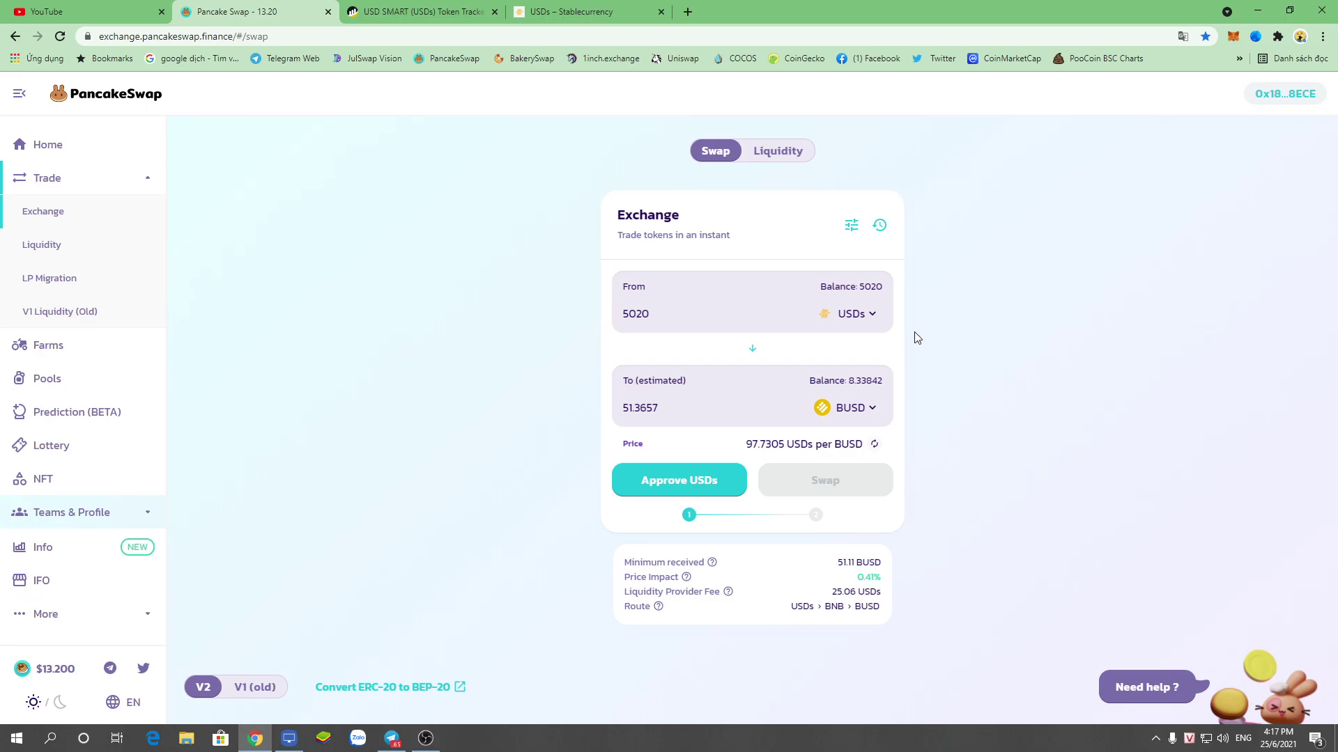
- View the USD SMART page on BscScan, check the mirrored phone screen in LonelyScreen, and return to the browser
{"action": "left_click", "coordinate": [370, 7]}
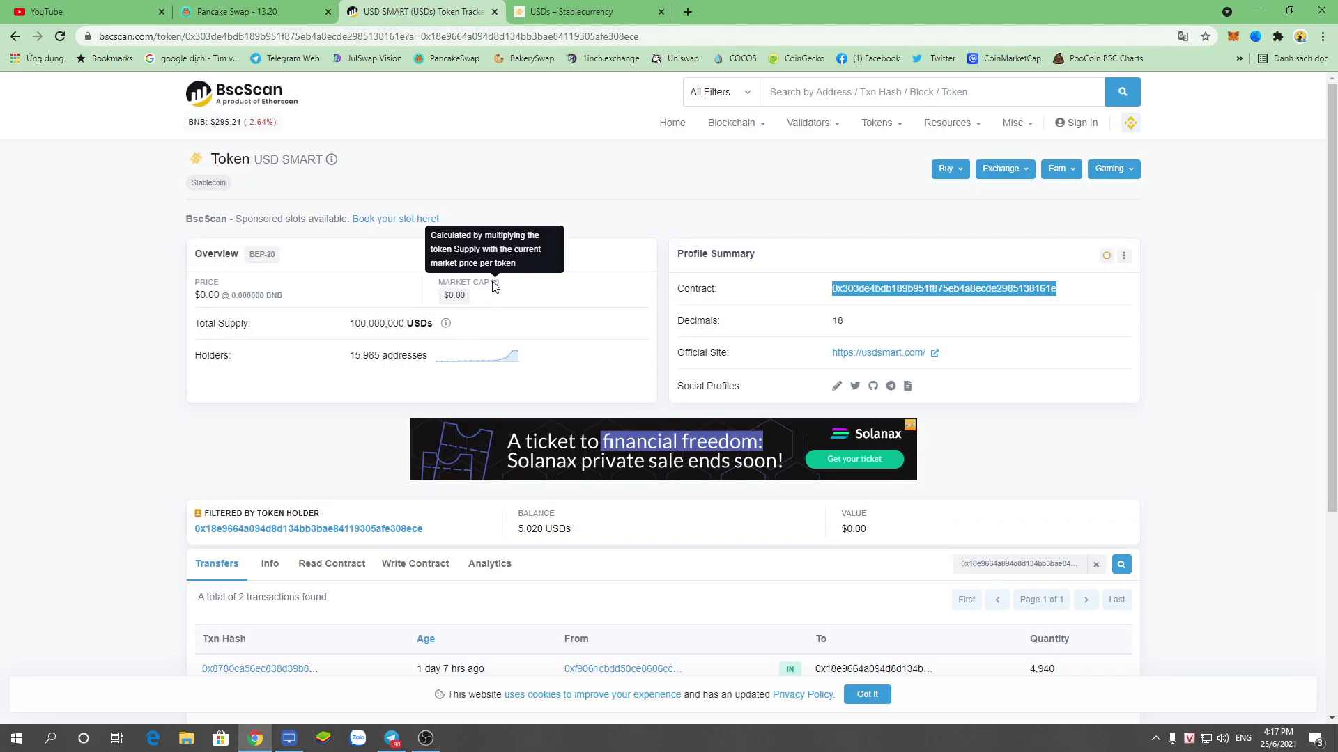
{"action": "left_click", "coordinate": [287, 738]}
{"action": "left_click", "coordinate": [754, 399]}
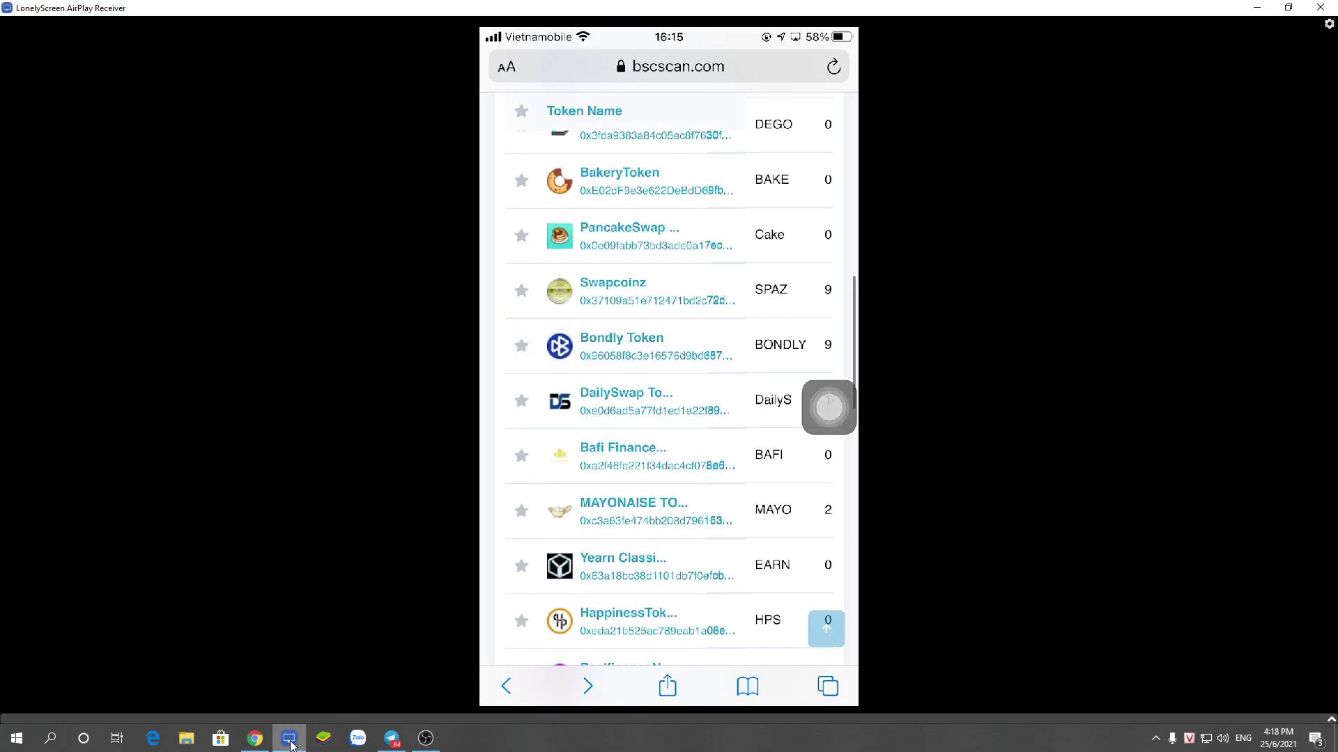
{"action": "key", "text": "alt+Tab"}
- Switch to PancakeSwap, browse the wallet's tokens, and select ULK as the From token
{"action": "left_click", "coordinate": [297, 5]}
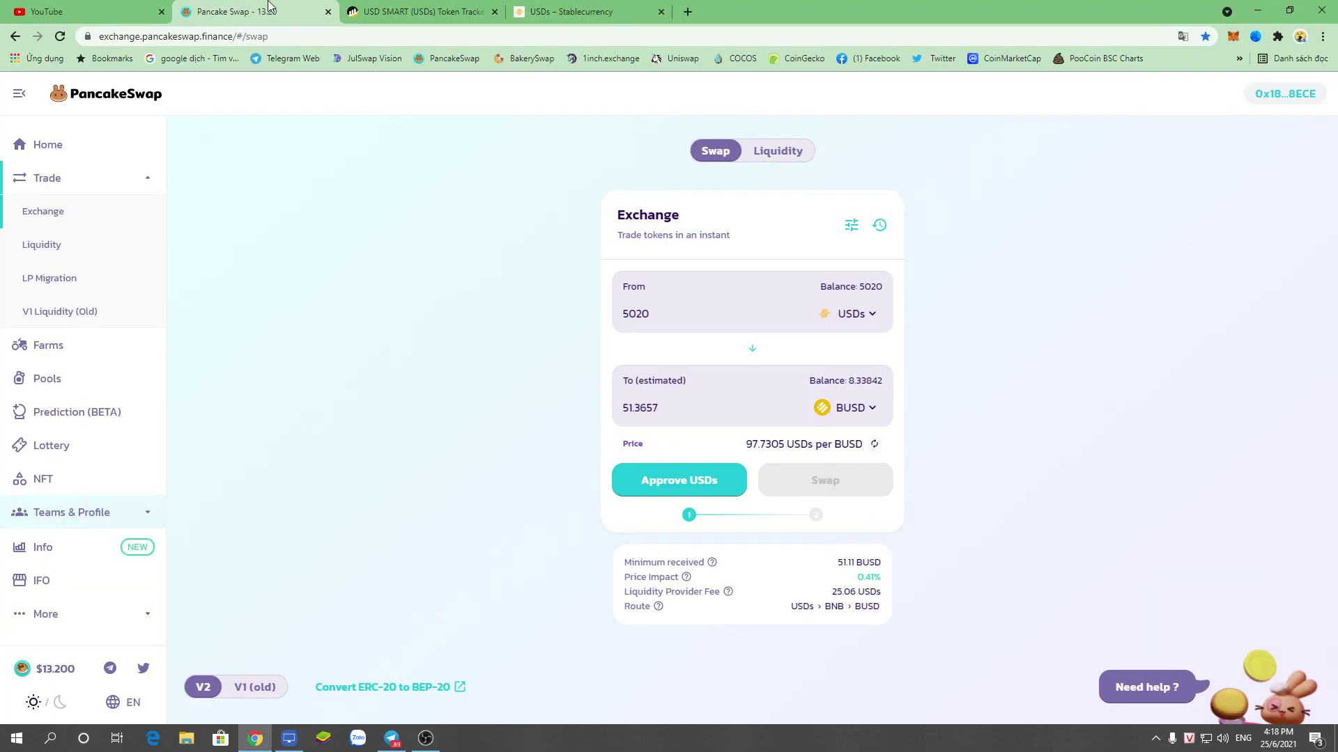
{"action": "left_click", "coordinate": [861, 315]}
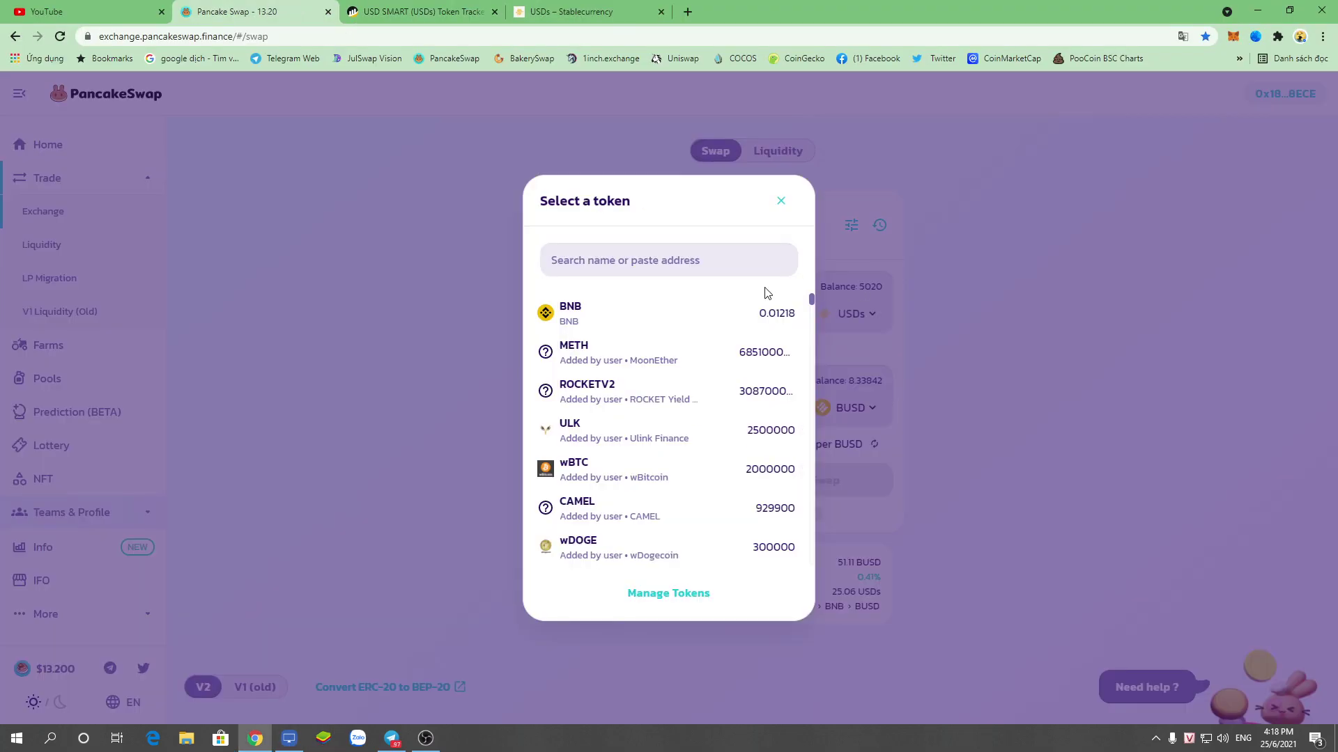
{"action": "scroll", "coordinate": [645, 422], "scroll_direction": "down", "scroll_amount": 1}
{"action": "scroll", "coordinate": [643, 424], "scroll_direction": "down", "scroll_amount": 1}
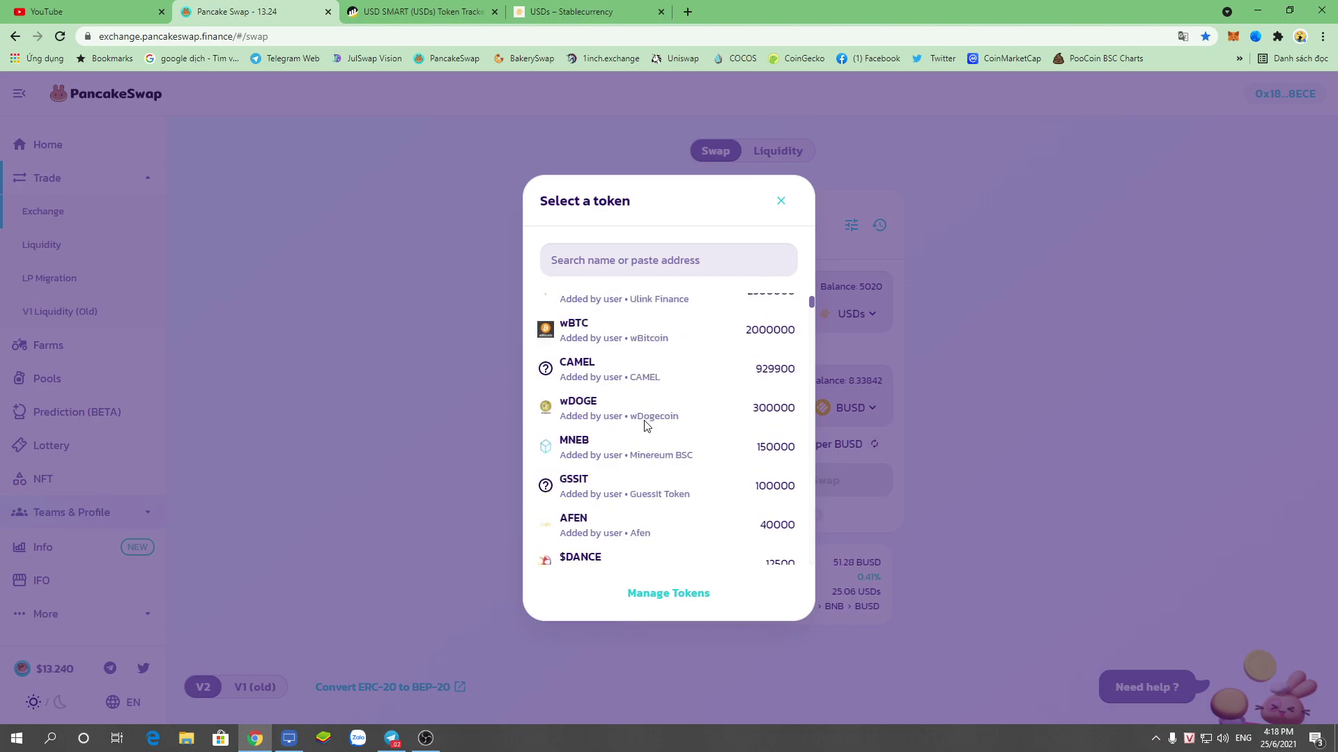
{"action": "scroll", "coordinate": [683, 438], "scroll_direction": "up", "scroll_amount": 2}
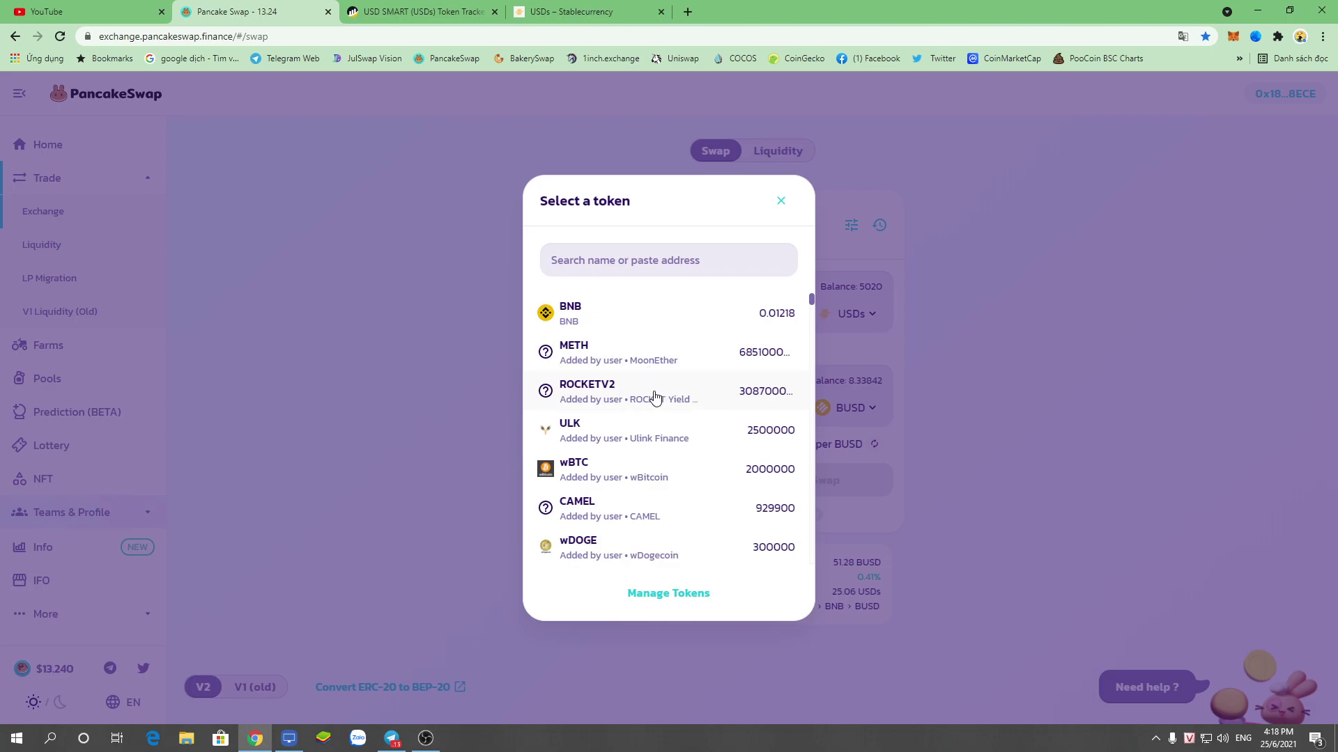
{"action": "left_click", "coordinate": [651, 436]}
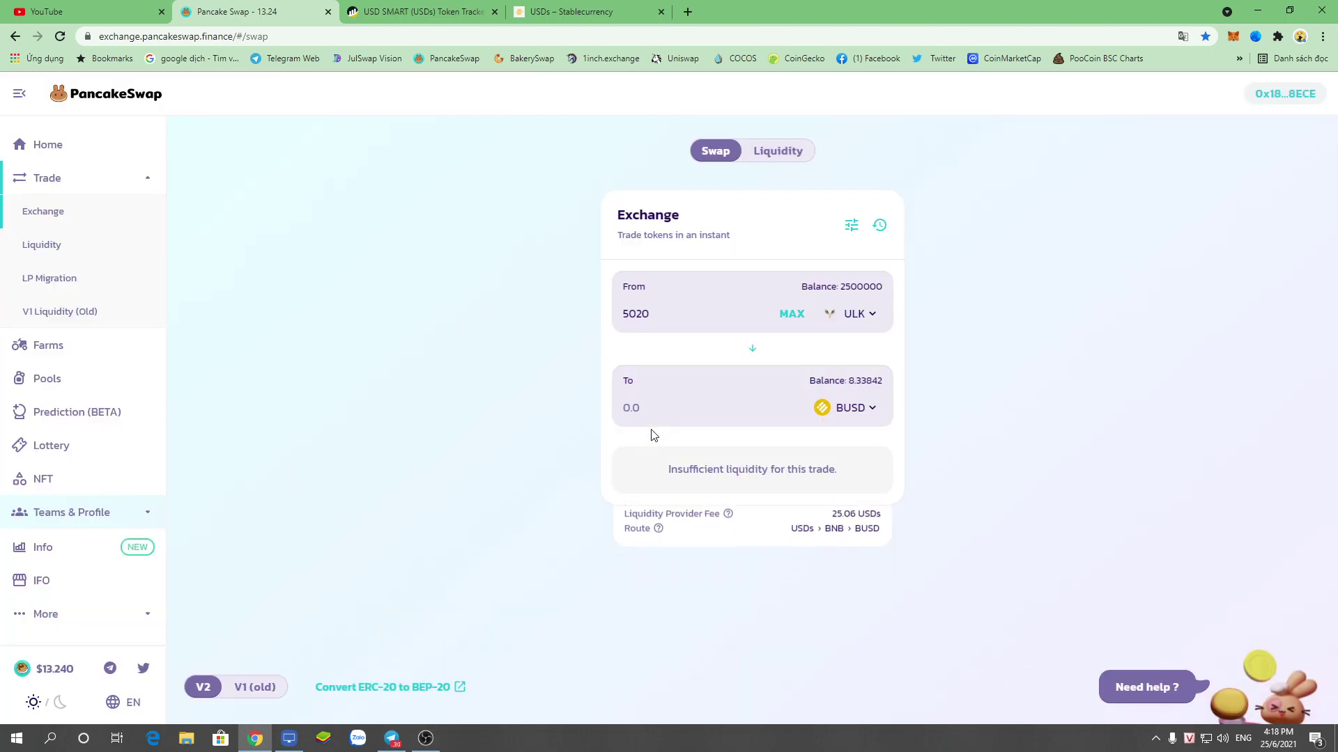
- Set the From amount to the full ULK balance and check the estimated BUSD return
{"action": "left_click", "coordinate": [799, 315]}
{"action": "left_click_drag", "start_coordinate": [715, 412], "coordinate": [577, 422]}
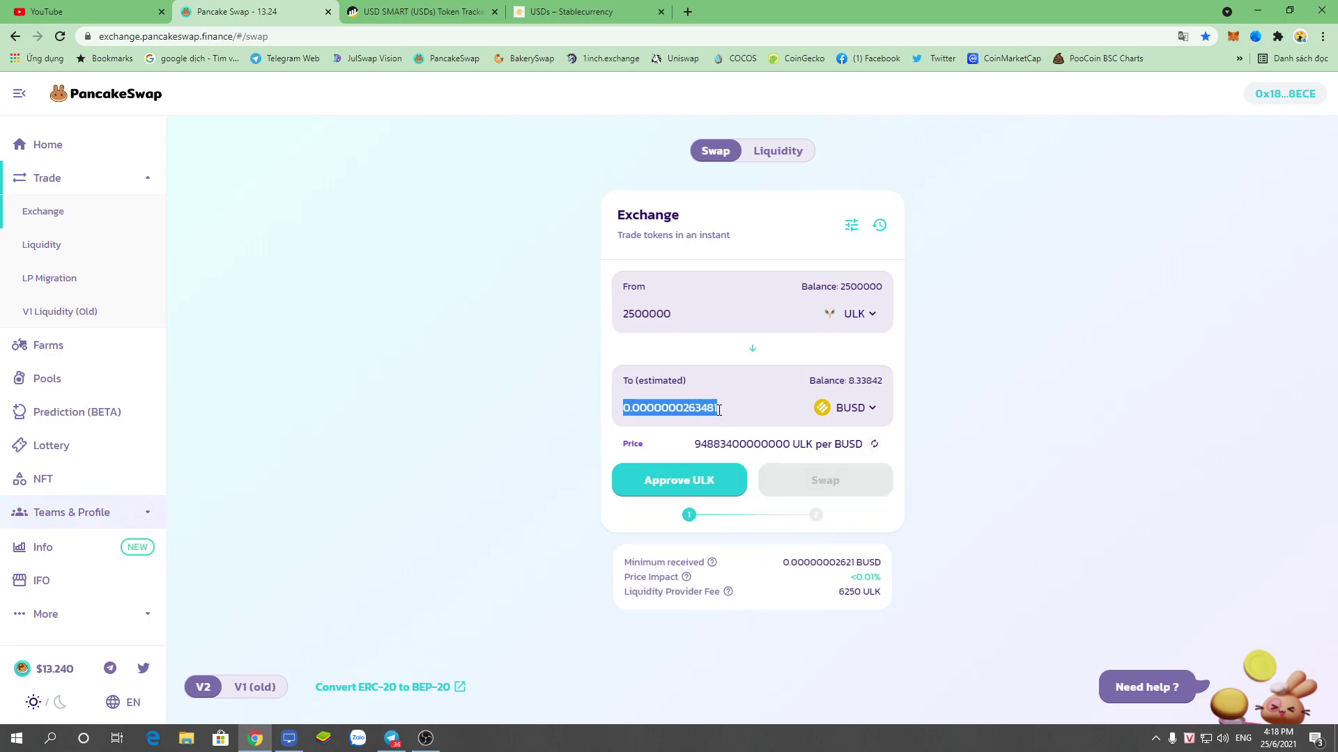
{"action": "left_click", "coordinate": [740, 408]}
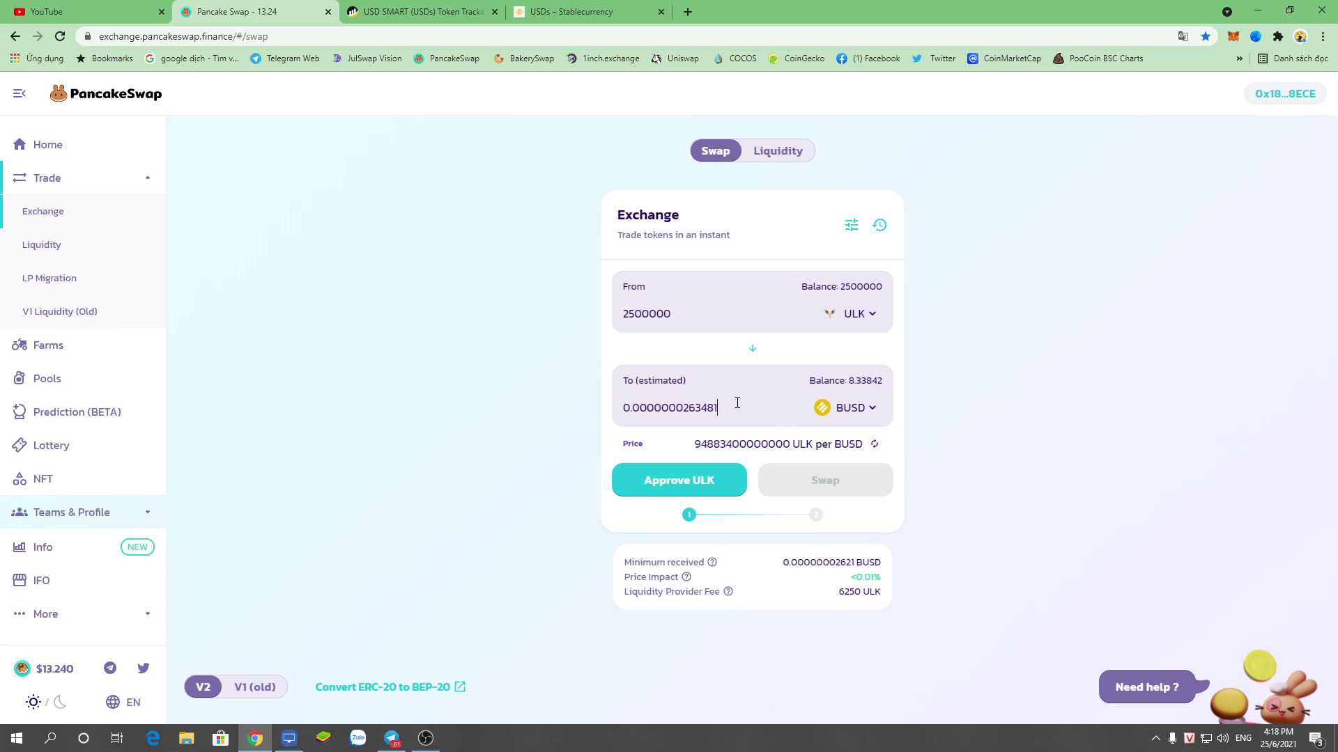
- Browse the wallet's tokens and select DRE as the From token for the swap
{"action": "left_click", "coordinate": [854, 314]}
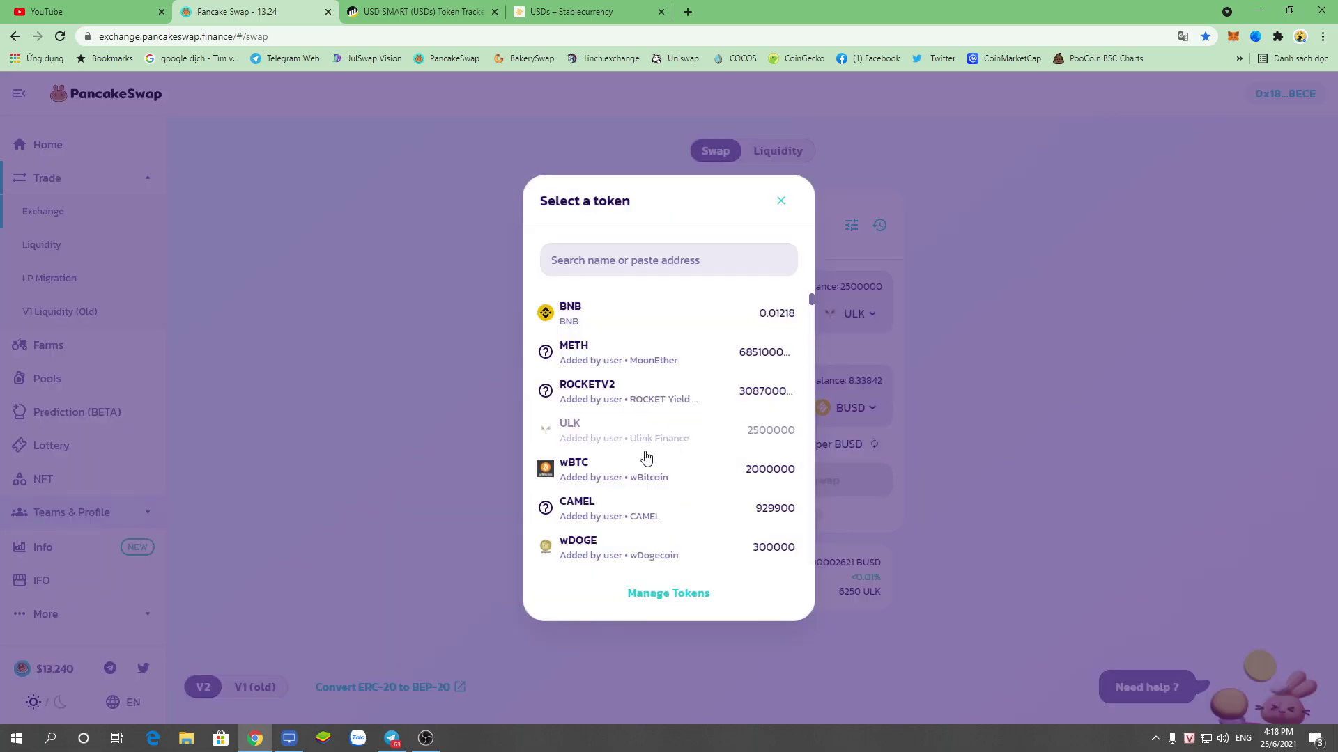
{"action": "scroll", "coordinate": [698, 445], "scroll_direction": "down", "scroll_amount": 3}
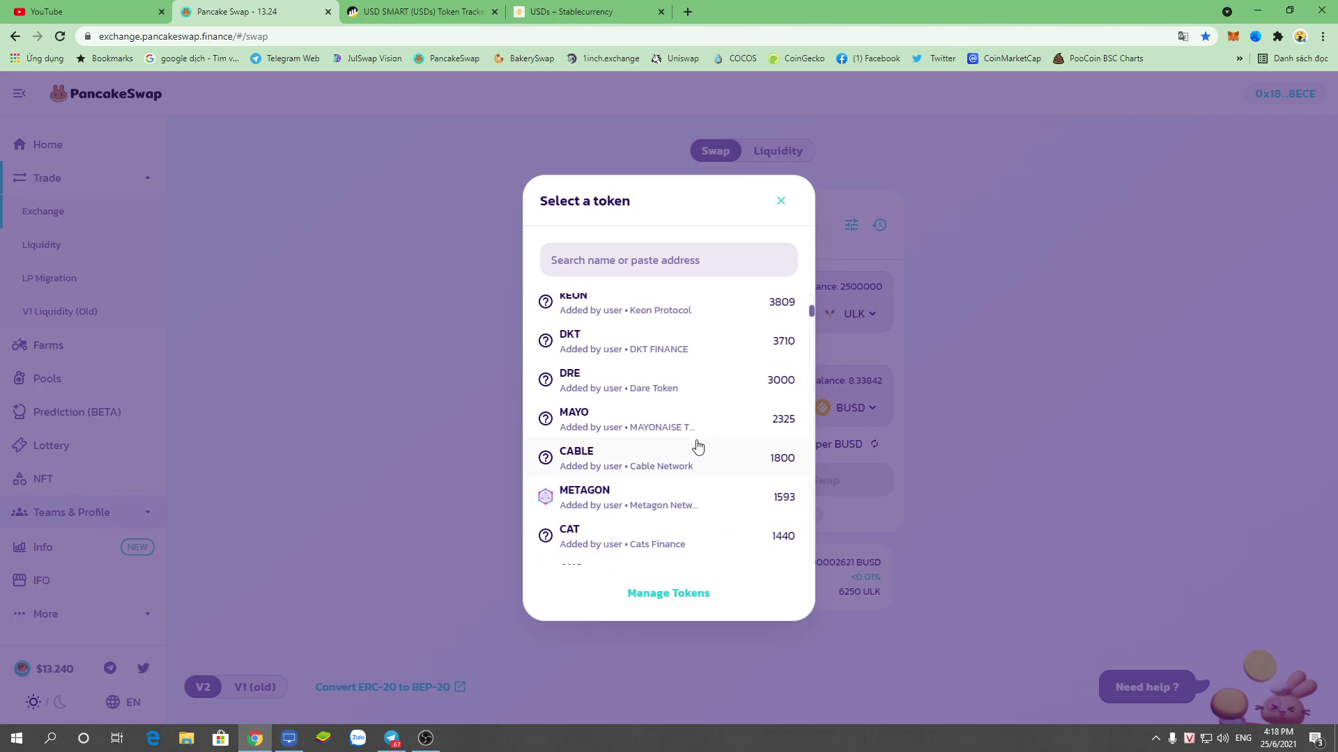
{"action": "scroll", "coordinate": [693, 446], "scroll_direction": "up", "scroll_amount": 2}
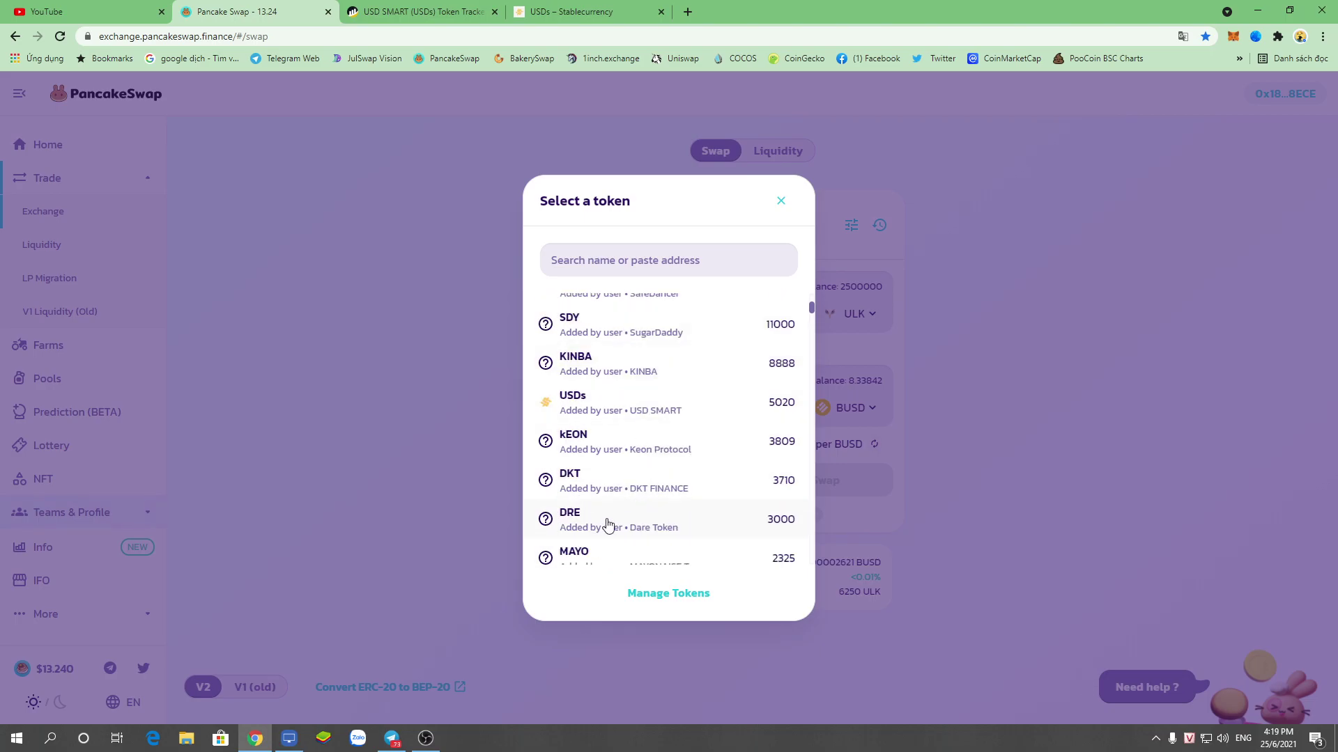
{"action": "key", "text": "Escape"}
- Return to the filtered token holdings page on BscScan, and view the My BITCOIN channel in Telegram and the YouTube home page
{"action": "key", "text": "ctrl+Tab"}
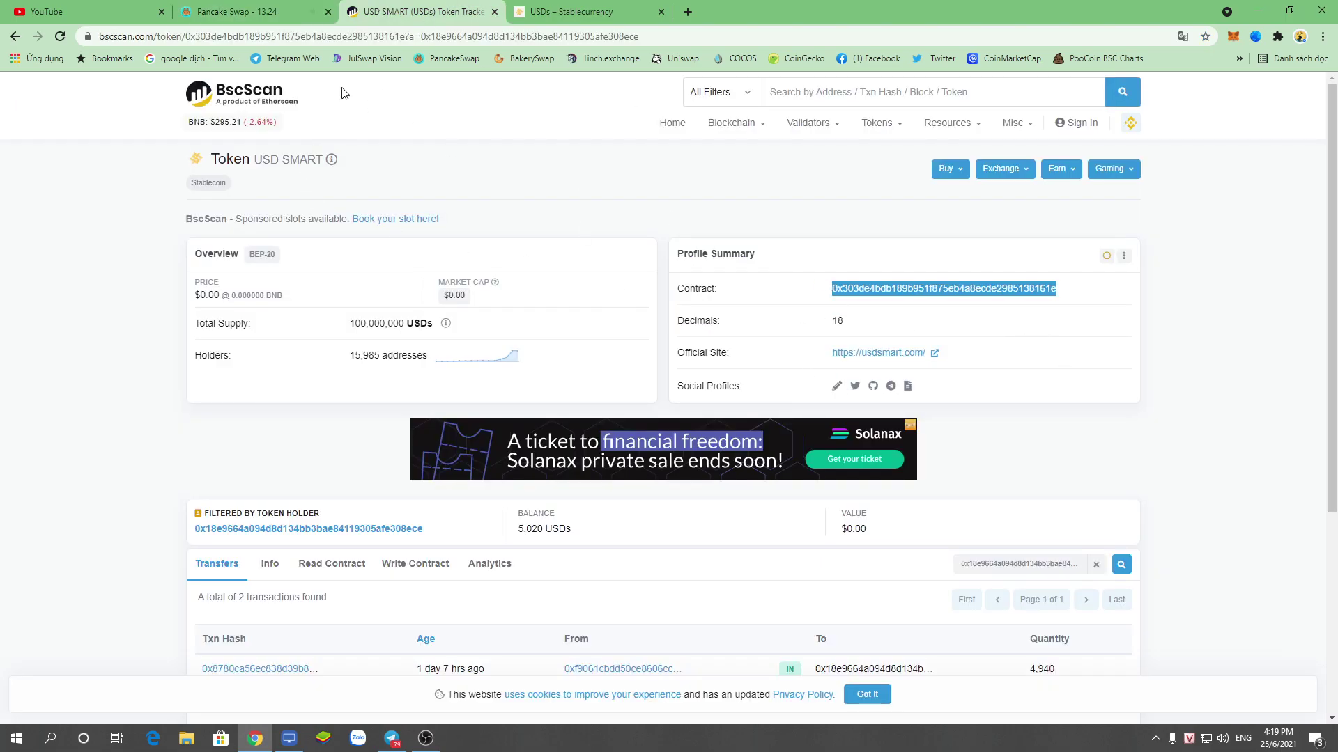
{"action": "left_click", "coordinate": [13, 40]}
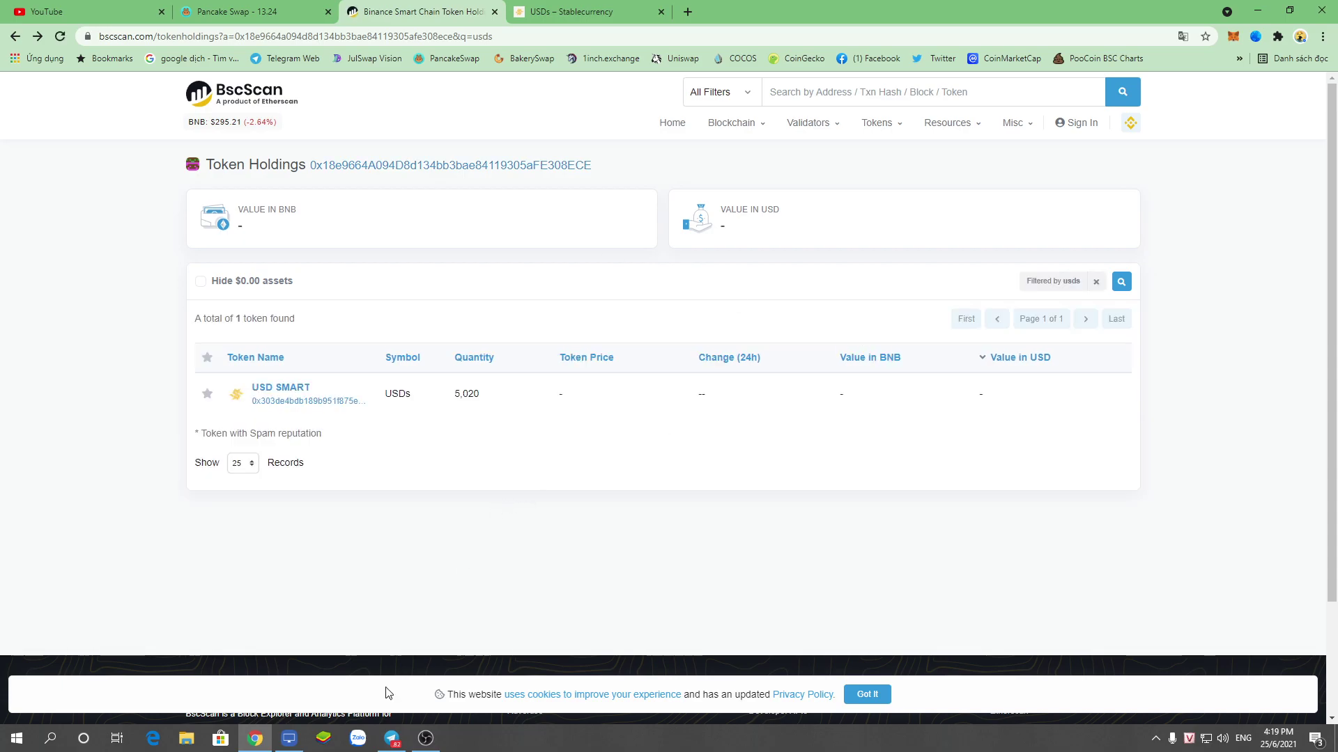
{"action": "left_click", "coordinate": [392, 739]}
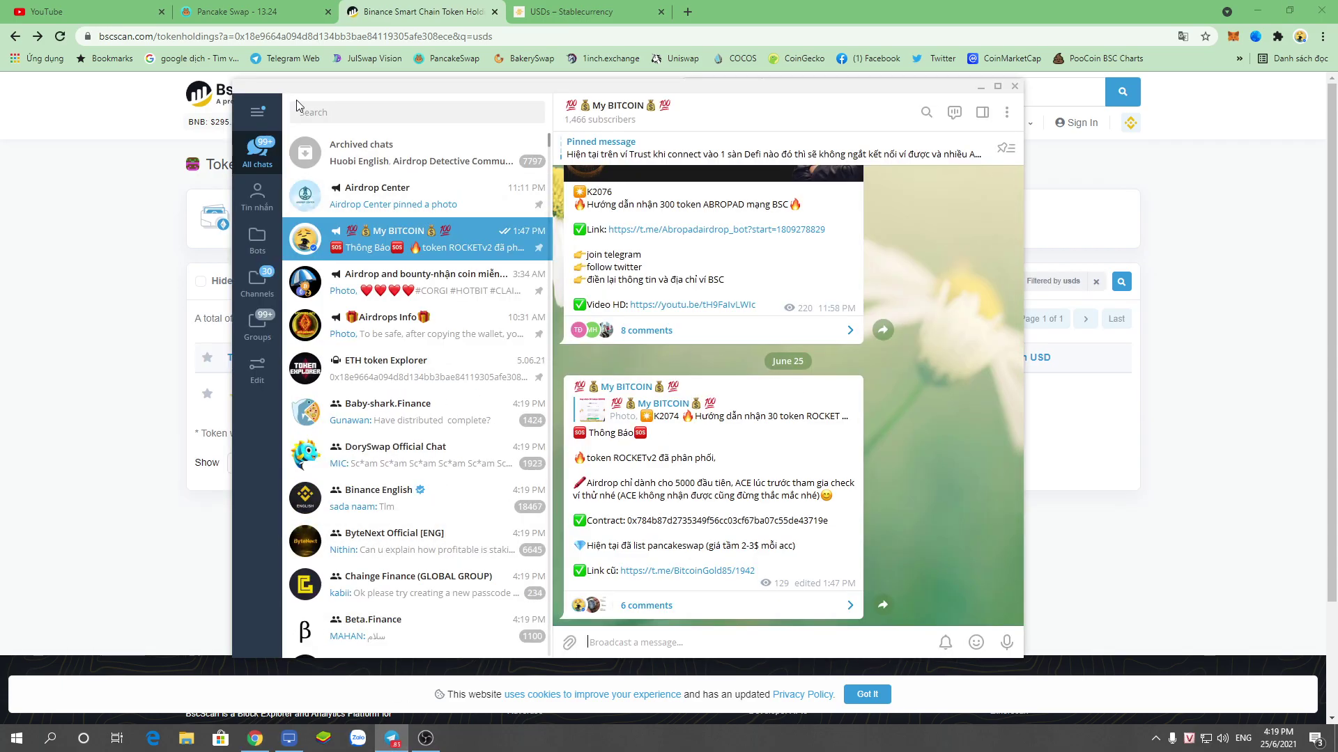
{"action": "left_click", "coordinate": [90, 9]}
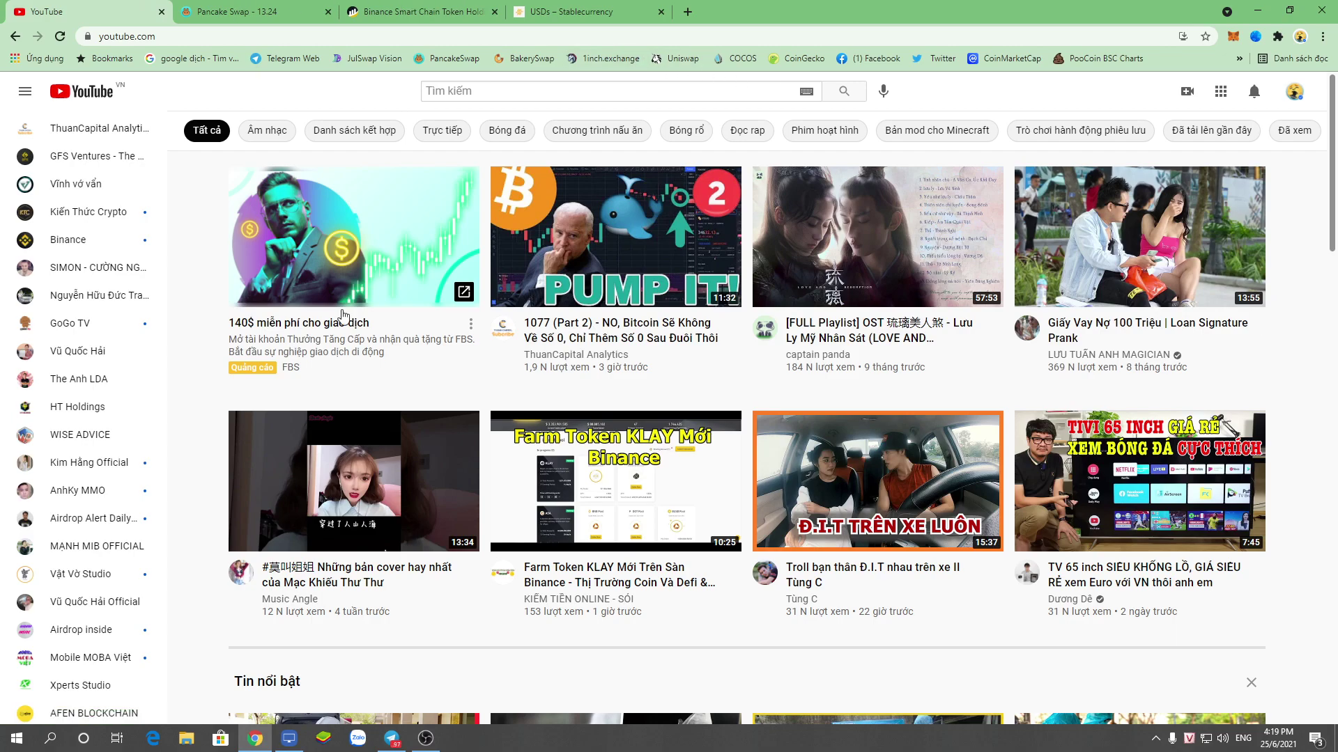
{"action": "left_click", "coordinate": [392, 738]}
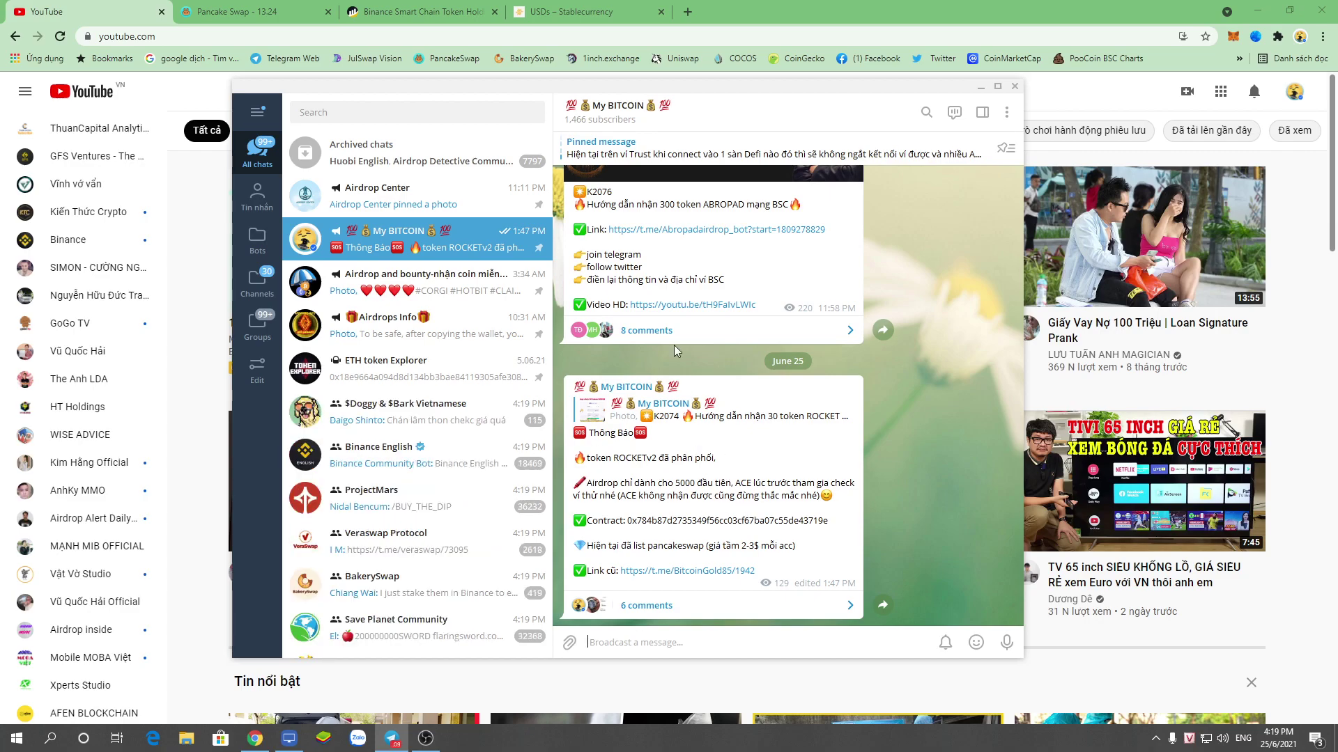
- Switch to the USD Smart website and read through its presale, introduction and token holder benefits sections
{"action": "left_click", "coordinate": [571, 10]}
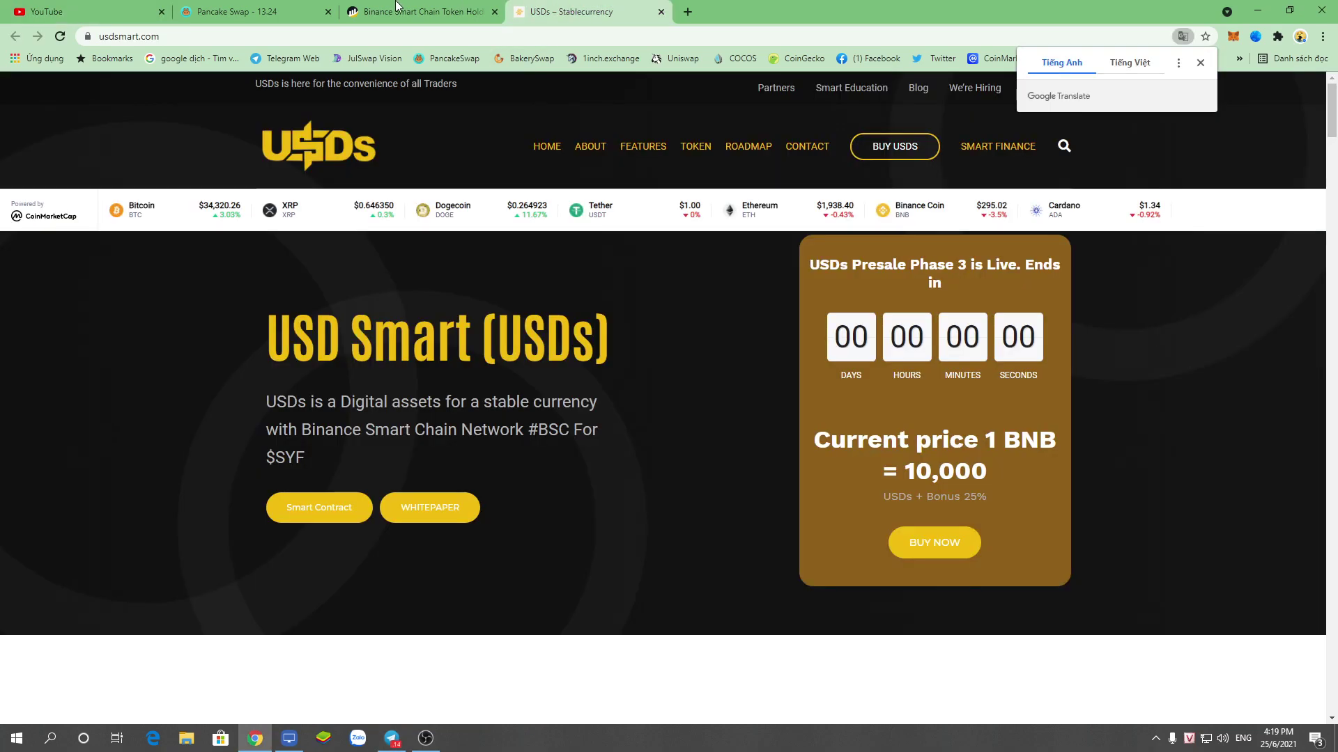
{"action": "scroll", "coordinate": [674, 348], "scroll_direction": "down", "scroll_amount": 6}
{"action": "scroll", "coordinate": [672, 337], "scroll_direction": "up", "scroll_amount": 6}
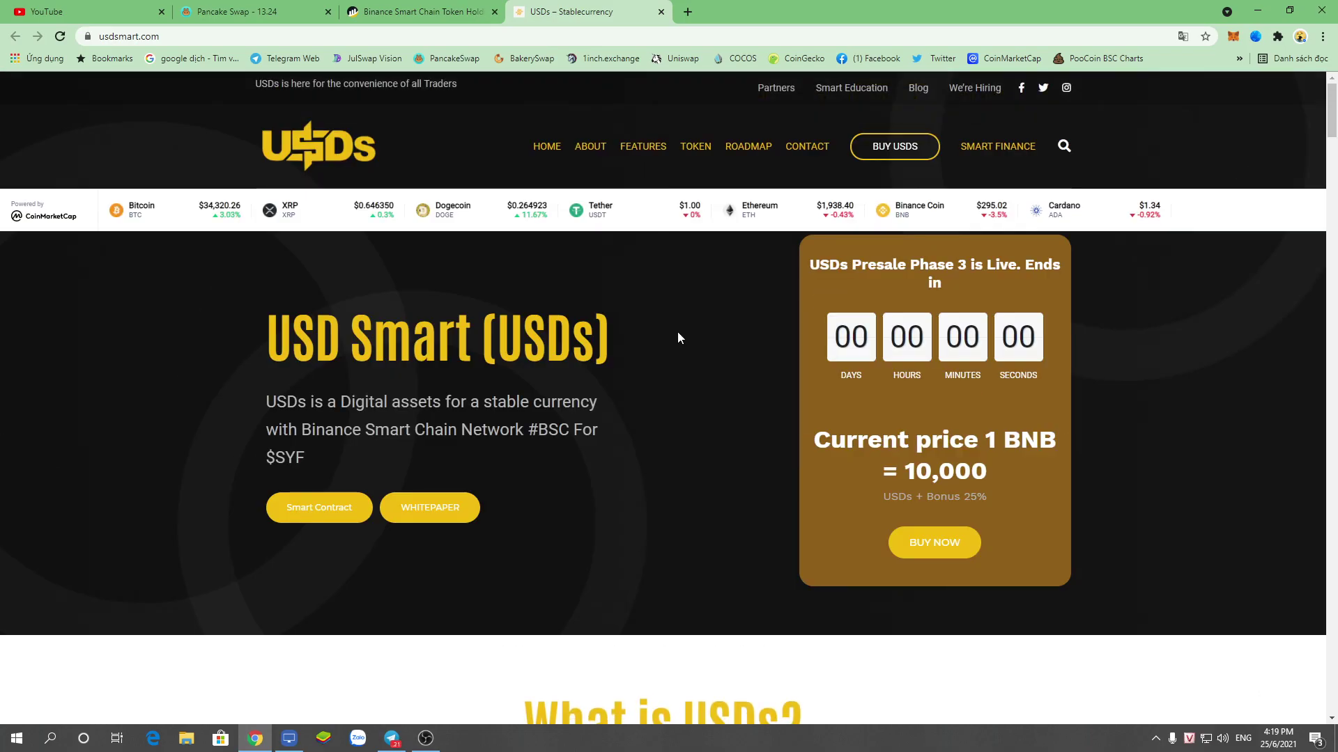
{"action": "scroll", "coordinate": [801, 279], "scroll_direction": "down", "scroll_amount": 5}
{"action": "scroll", "coordinate": [622, 435], "scroll_direction": "up", "scroll_amount": 5}
{"action": "scroll", "coordinate": [635, 391], "scroll_direction": "down", "scroll_amount": 4}
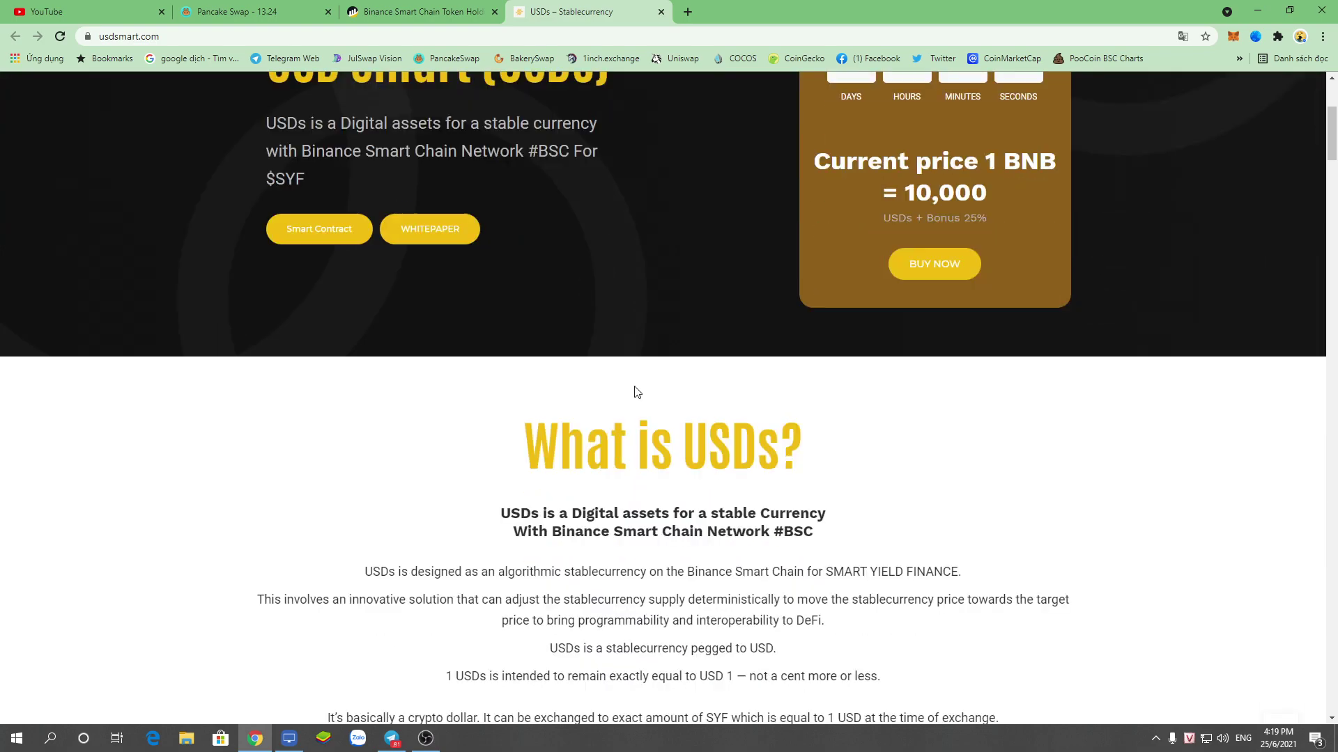
{"action": "scroll", "coordinate": [616, 380], "scroll_direction": "down", "scroll_amount": 15}
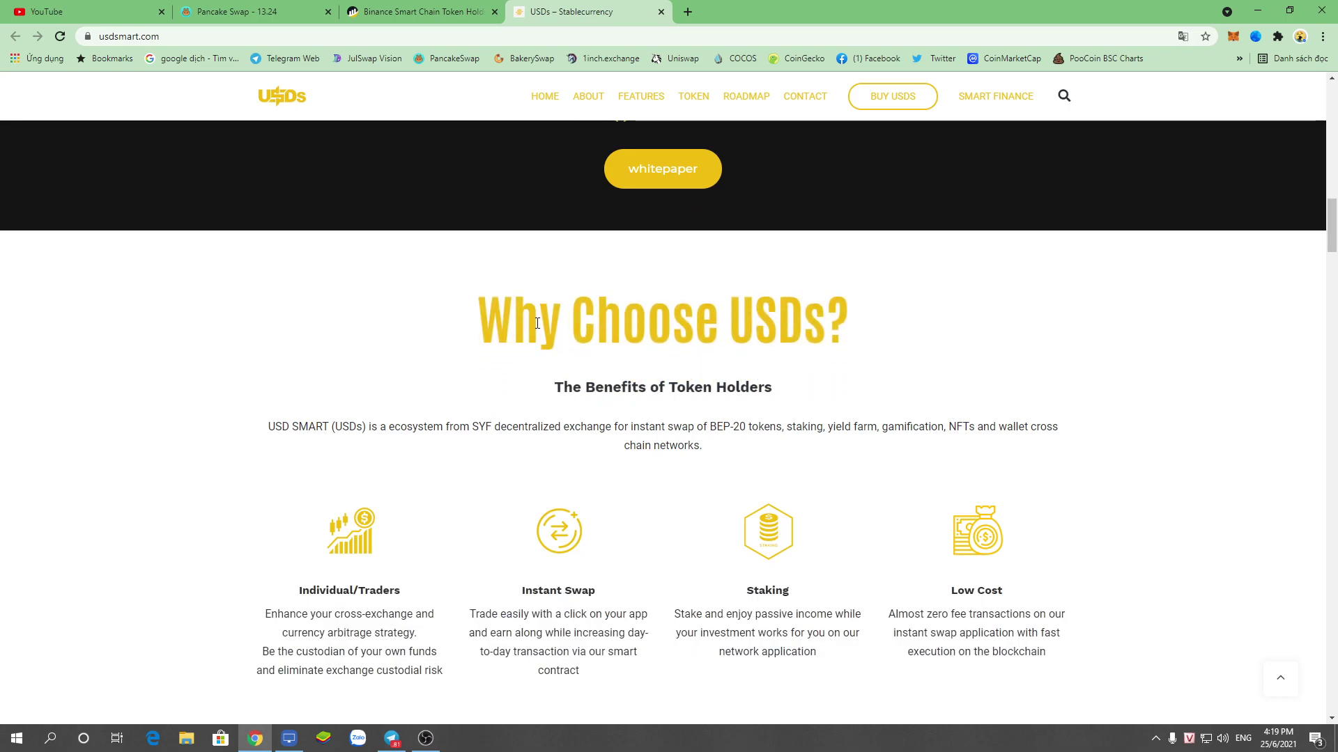
{"action": "scroll", "coordinate": [640, 361], "scroll_direction": "down", "scroll_amount": 15}
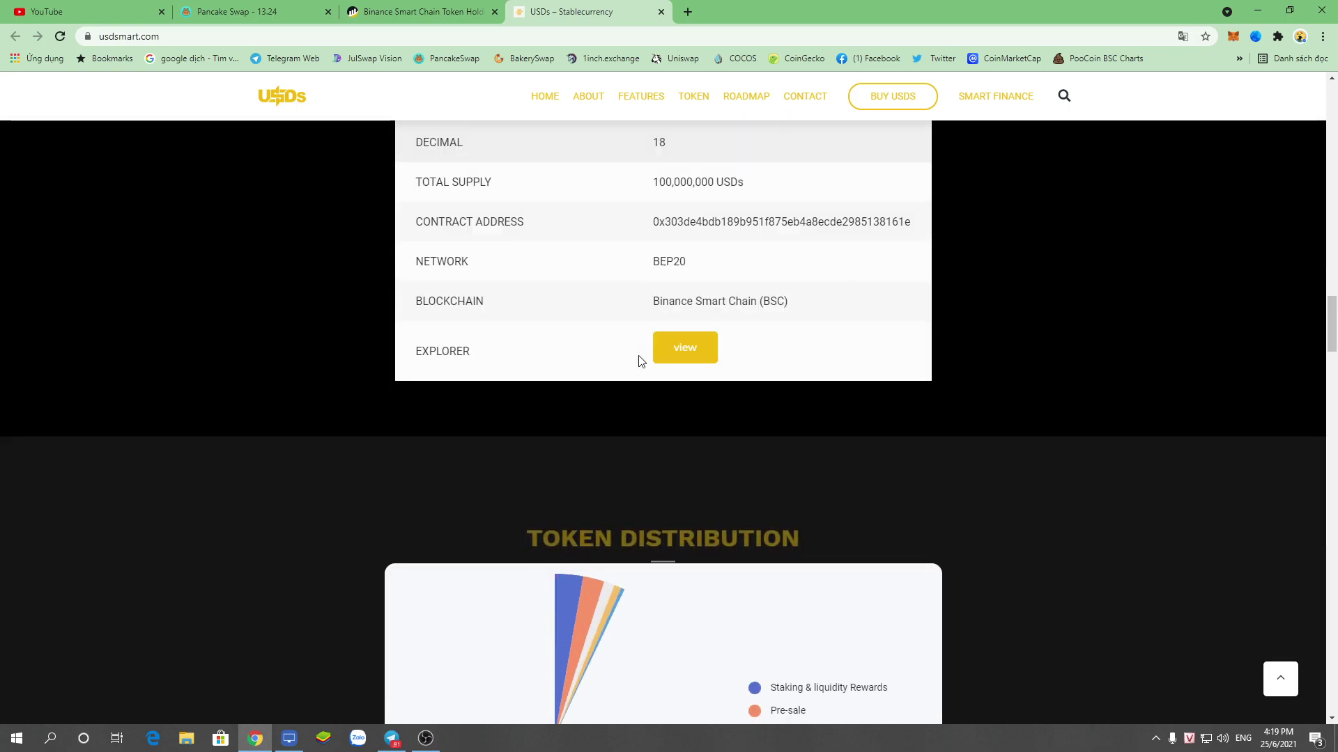
- Examine the contract address in the USDs token details and the categories in the token distribution chart
{"action": "scroll", "coordinate": [641, 361], "scroll_direction": "up", "scroll_amount": 2}
{"action": "left_click_drag", "start_coordinate": [648, 321], "coordinate": [1050, 348]}
{"action": "left_click", "coordinate": [785, 335]}
{"action": "triple_click", "coordinate": [785, 334]}
{"action": "scroll", "coordinate": [979, 342], "scroll_direction": "down", "scroll_amount": 6}
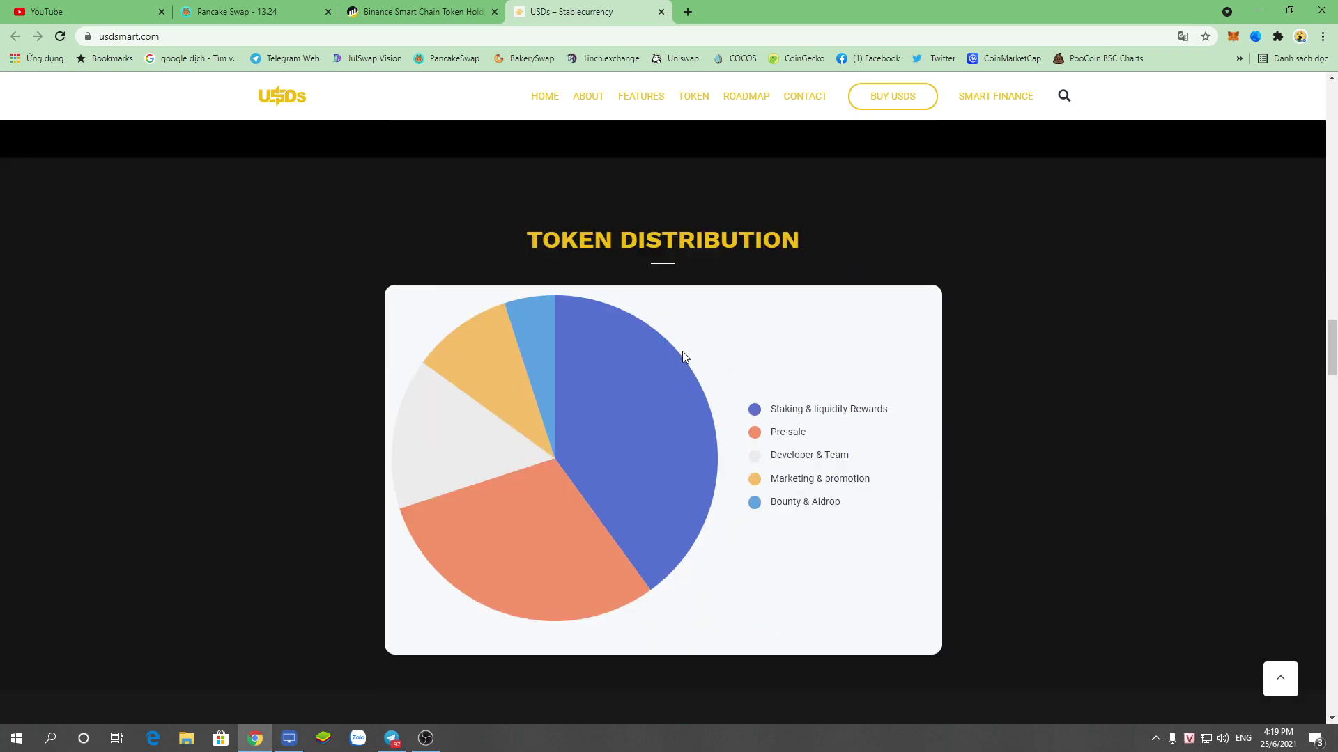
{"action": "left_click_drag", "start_coordinate": [771, 409], "coordinate": [878, 409]}
{"action": "scroll", "coordinate": [836, 371], "scroll_direction": "down", "scroll_amount": 4}
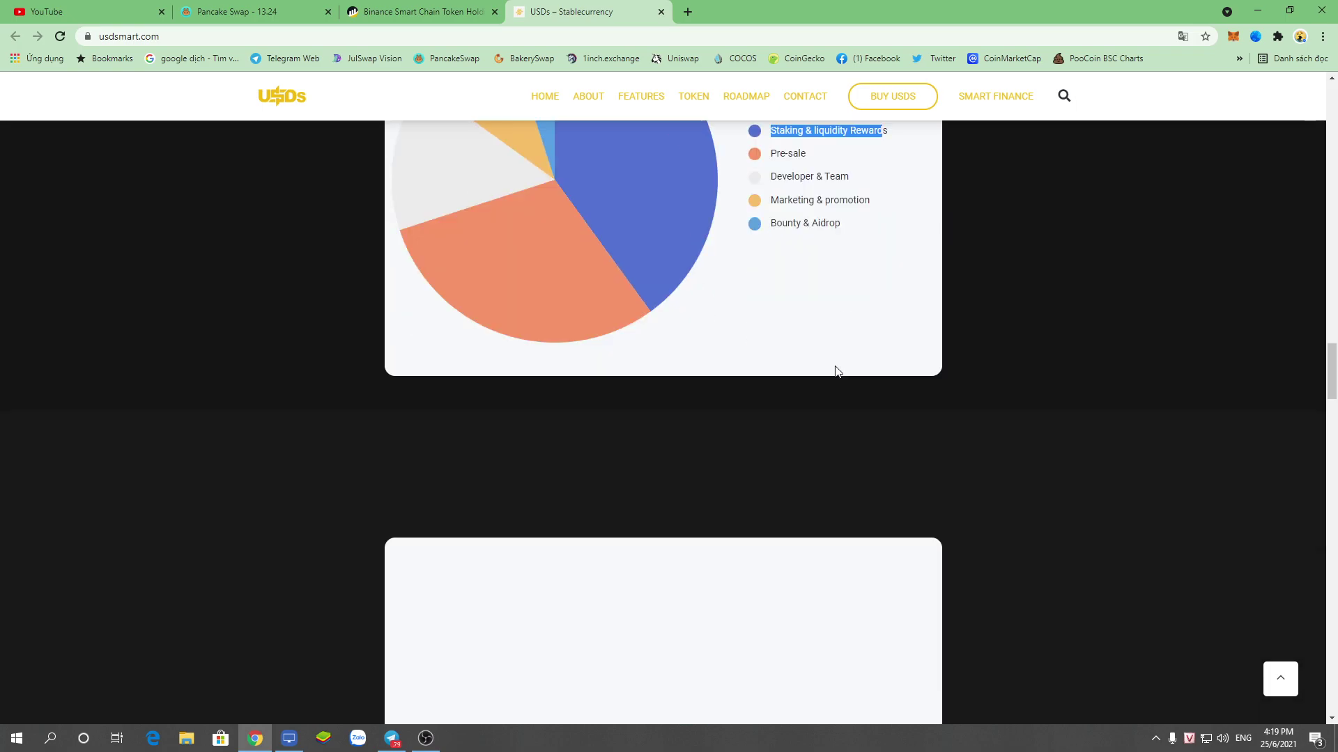
- Switch to PancakeSwap, set the From amount to the full balance of 3000 DRE, and check the estimated BUSD return
{"action": "left_click", "coordinate": [448, 8]}
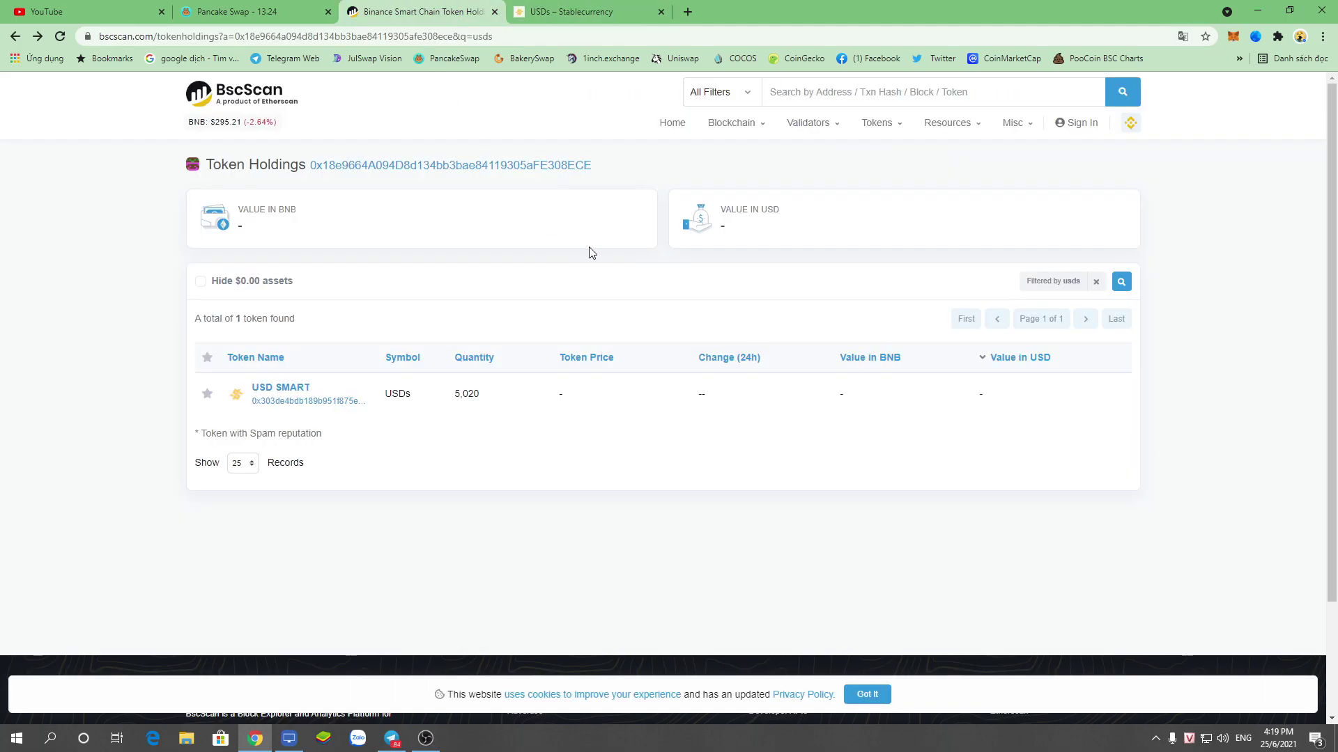
{"action": "left_click", "coordinate": [276, 10]}
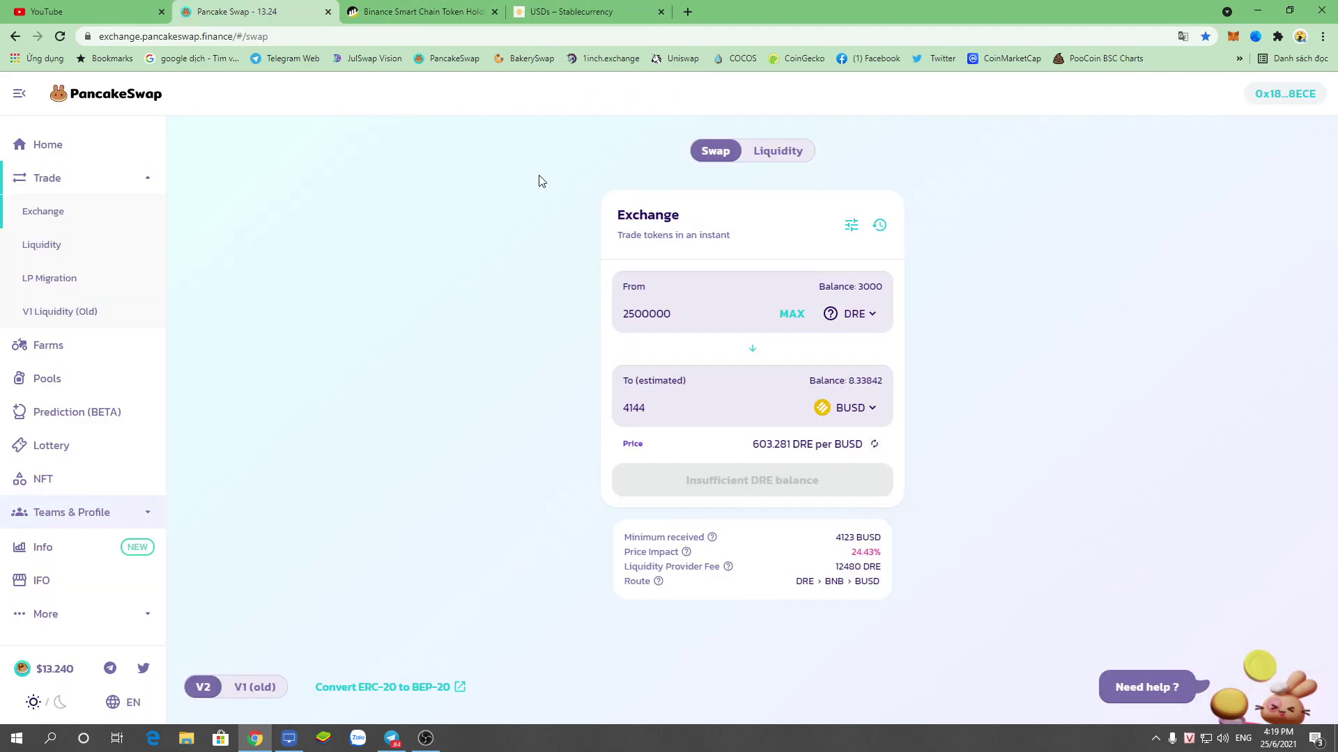
{"action": "left_click", "coordinate": [793, 317]}
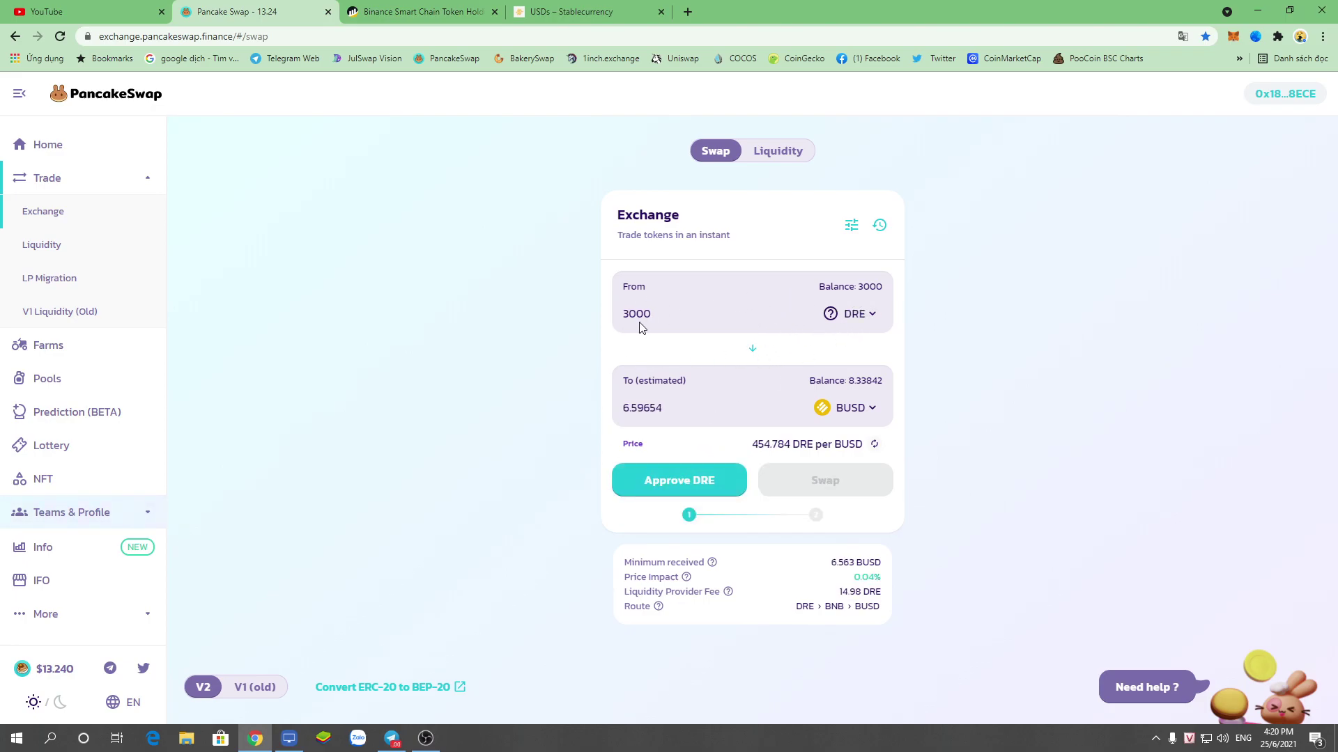
{"action": "left_click_drag", "start_coordinate": [663, 407], "coordinate": [571, 412]}
{"action": "left_click", "coordinate": [652, 407]}
- Look through the token lists for both sides of the swap and close them without choosing another token
{"action": "left_click", "coordinate": [851, 415]}
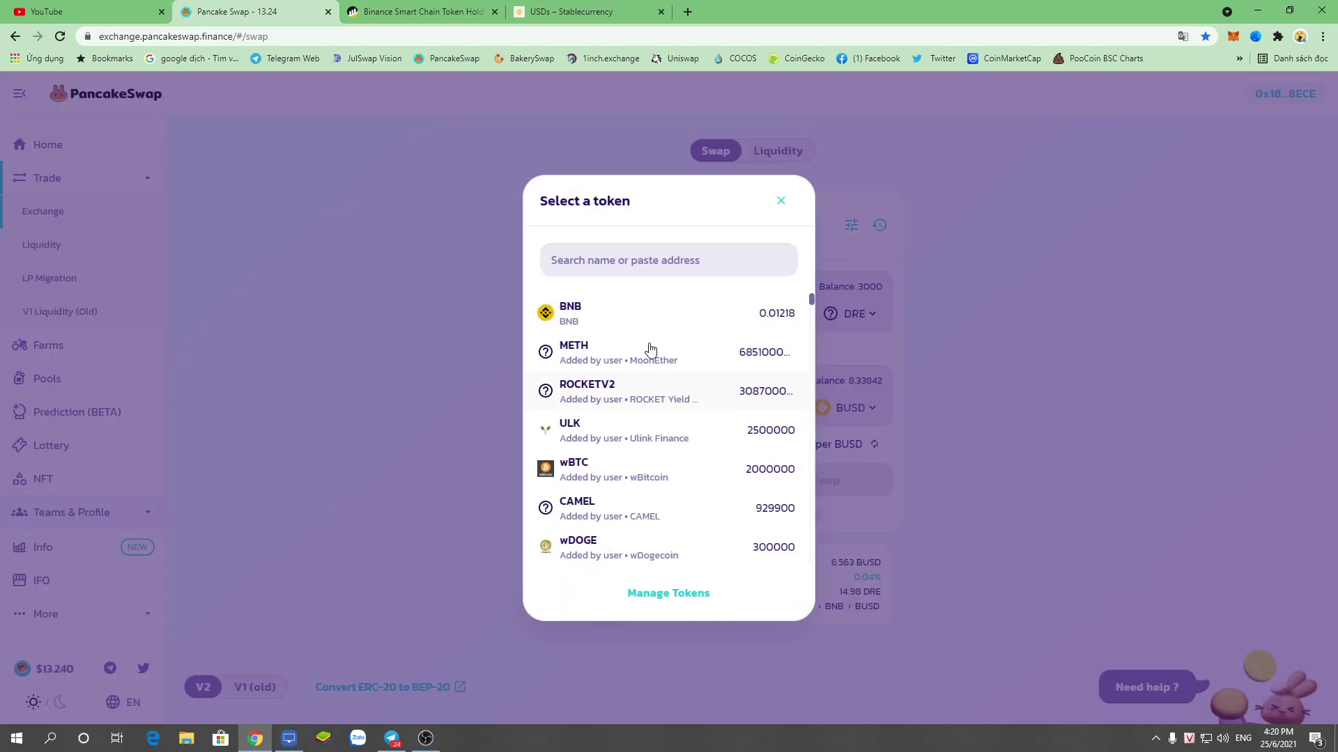
{"action": "left_click", "coordinate": [1015, 370]}
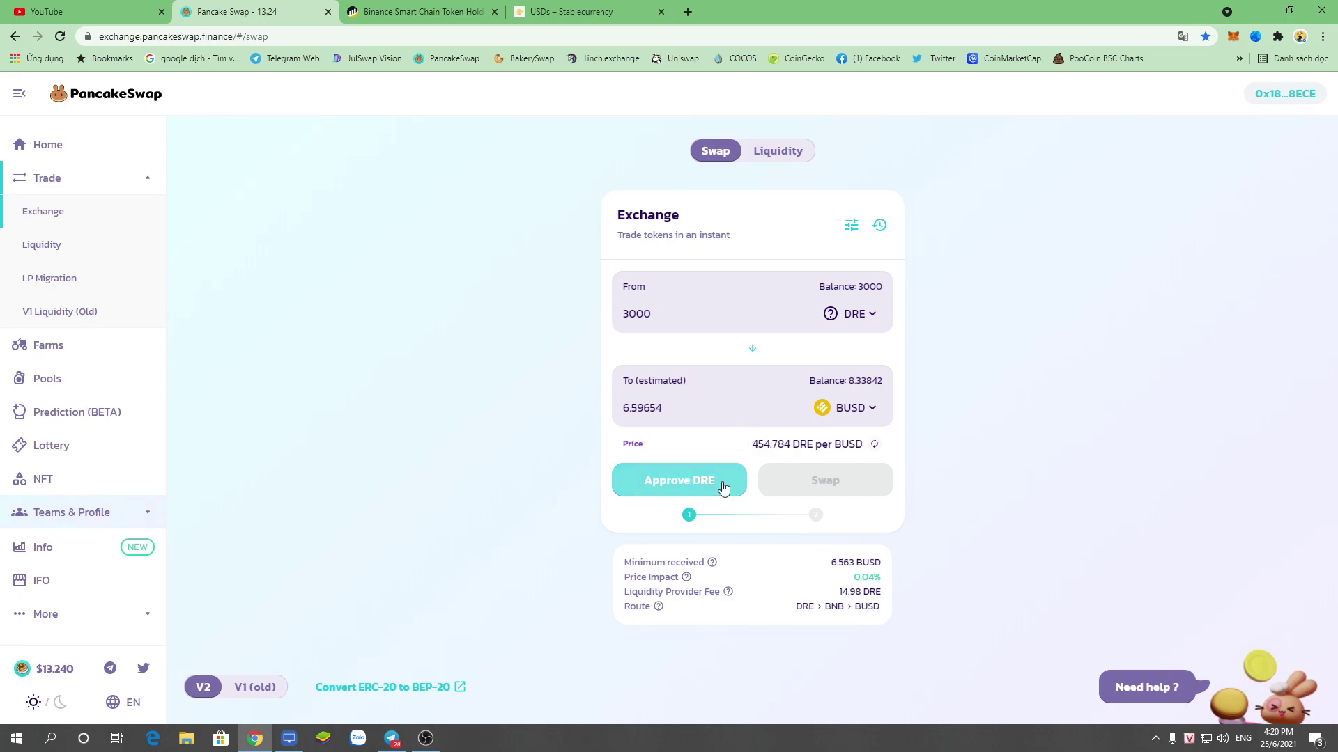
{"action": "left_click", "coordinate": [857, 315]}
{"action": "scroll", "coordinate": [610, 506], "scroll_direction": "down", "scroll_amount": 4}
{"action": "scroll", "coordinate": [670, 439], "scroll_direction": "down", "scroll_amount": 10}
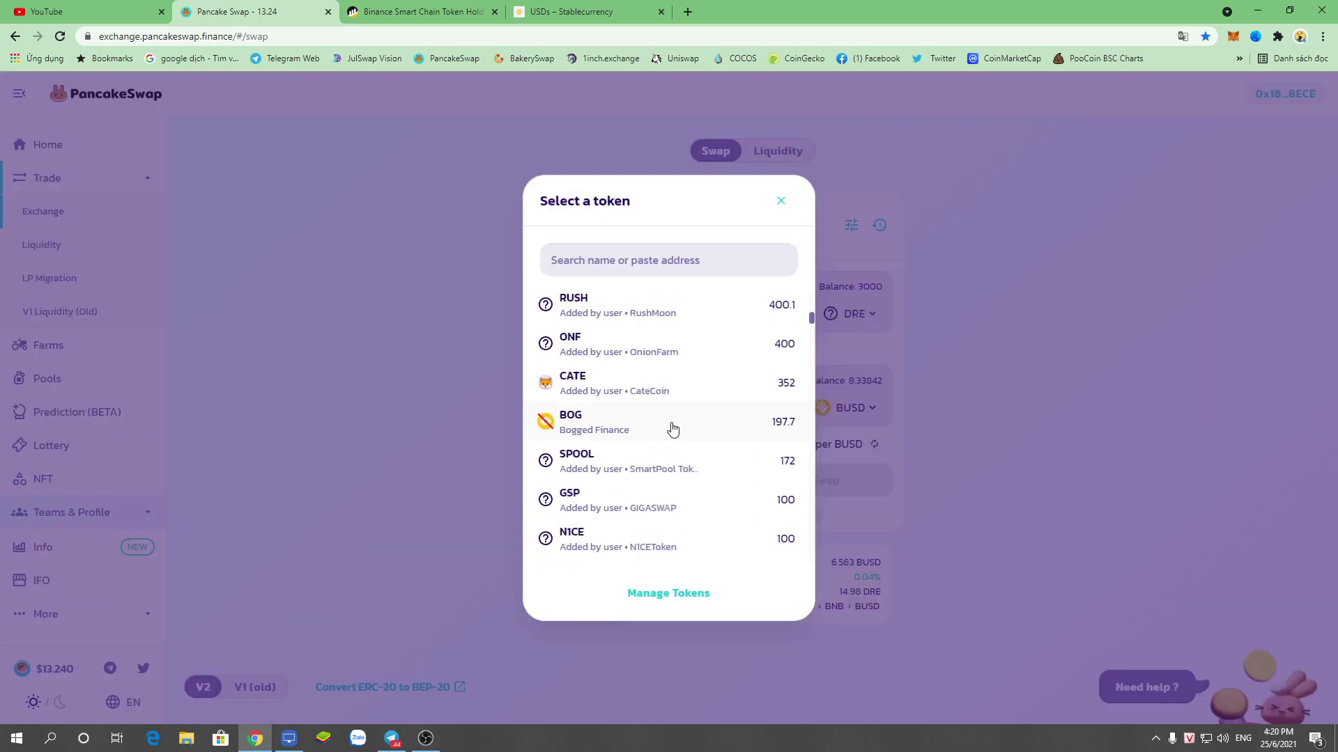
{"action": "left_click", "coordinate": [366, 324]}
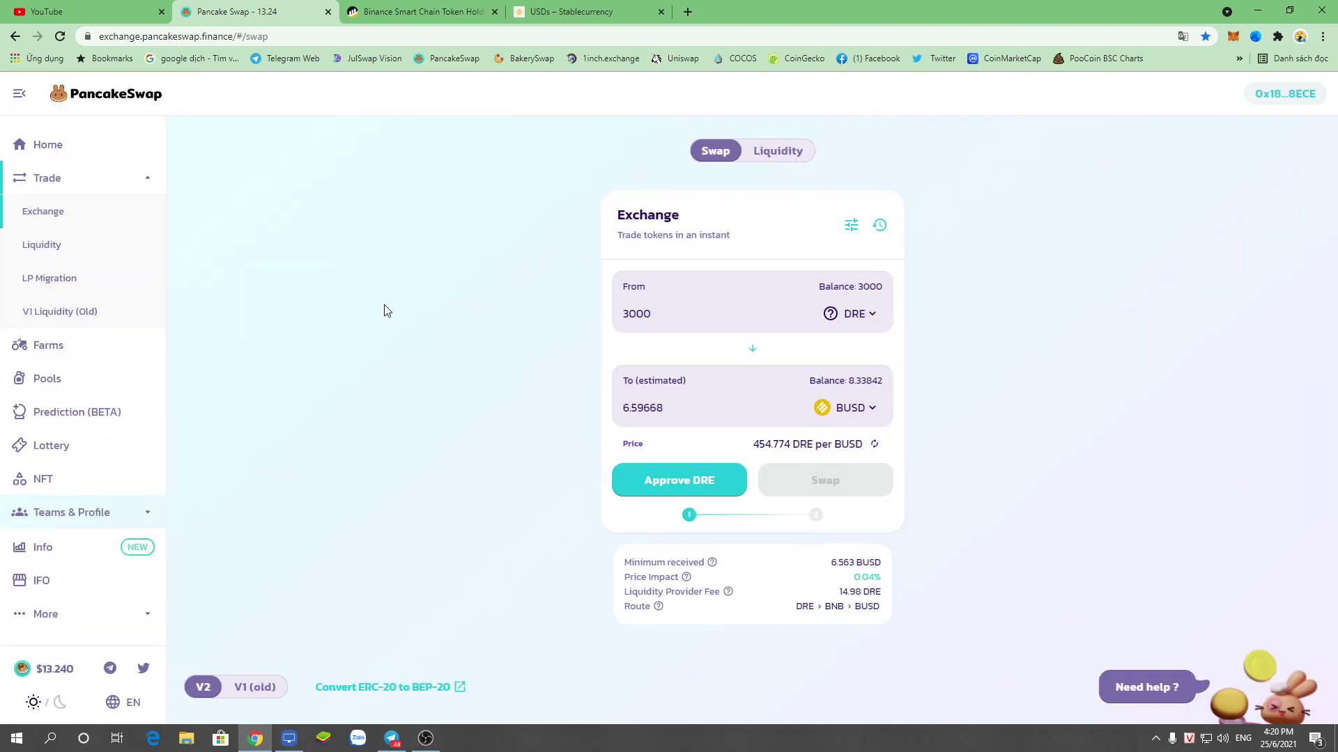
- Select N1CE as the From token and set the amount to the full balance of 100
{"action": "left_click", "coordinate": [853, 318]}
{"action": "scroll", "coordinate": [629, 500], "scroll_direction": "down", "scroll_amount": 8}
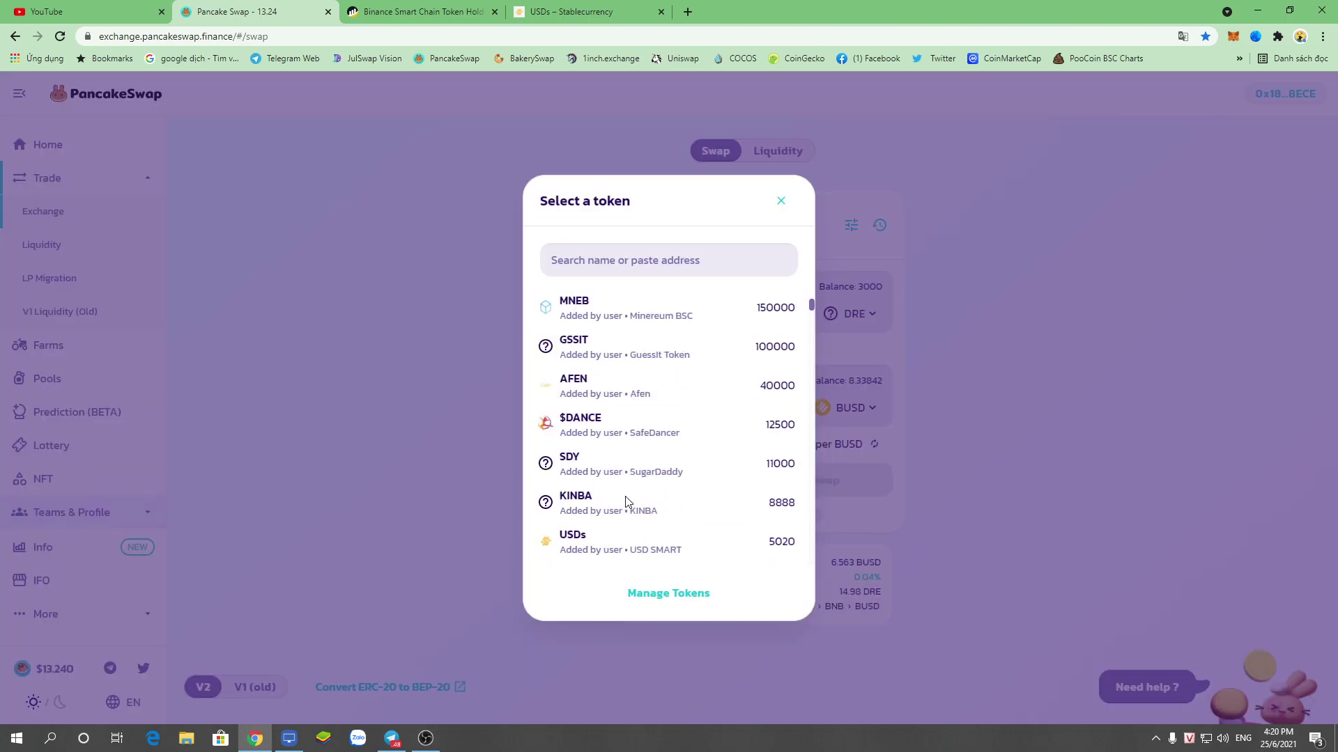
{"action": "scroll", "coordinate": [629, 500], "scroll_direction": "down", "scroll_amount": 4}
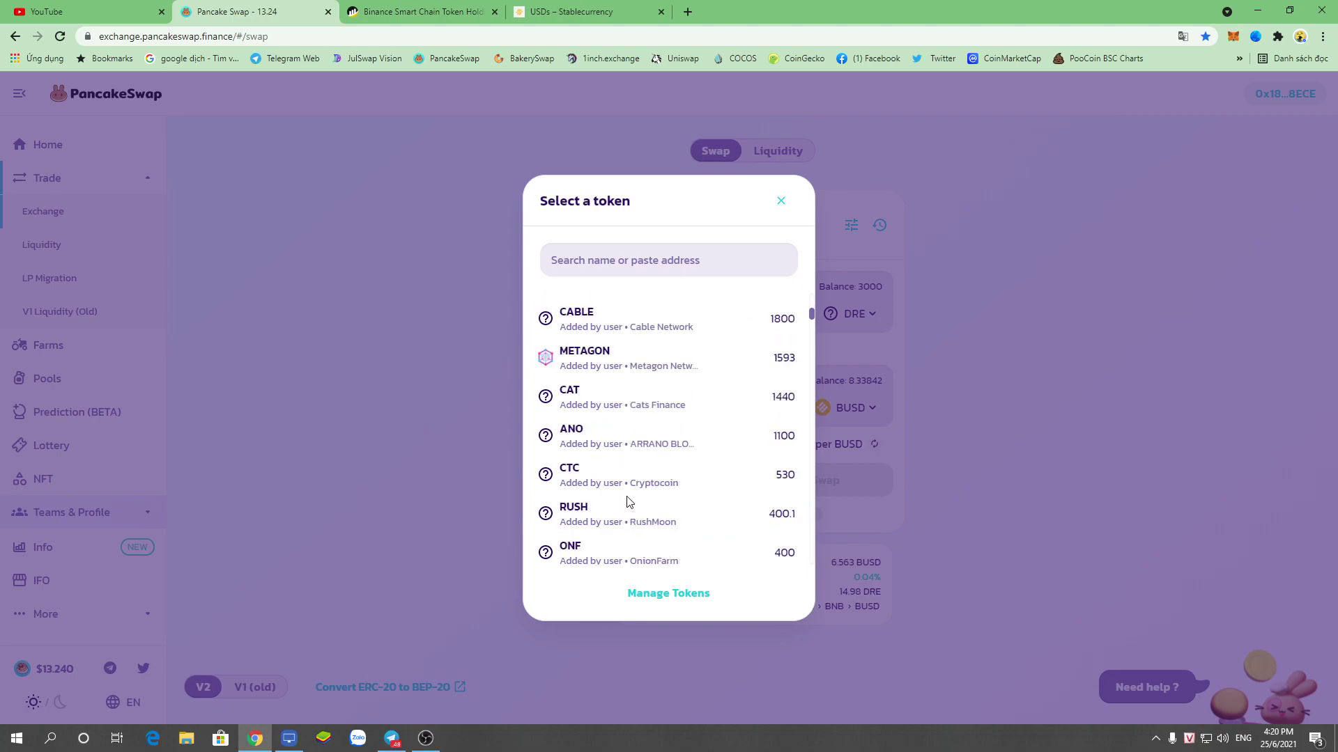
{"action": "scroll", "coordinate": [629, 500], "scroll_direction": "down", "scroll_amount": 3}
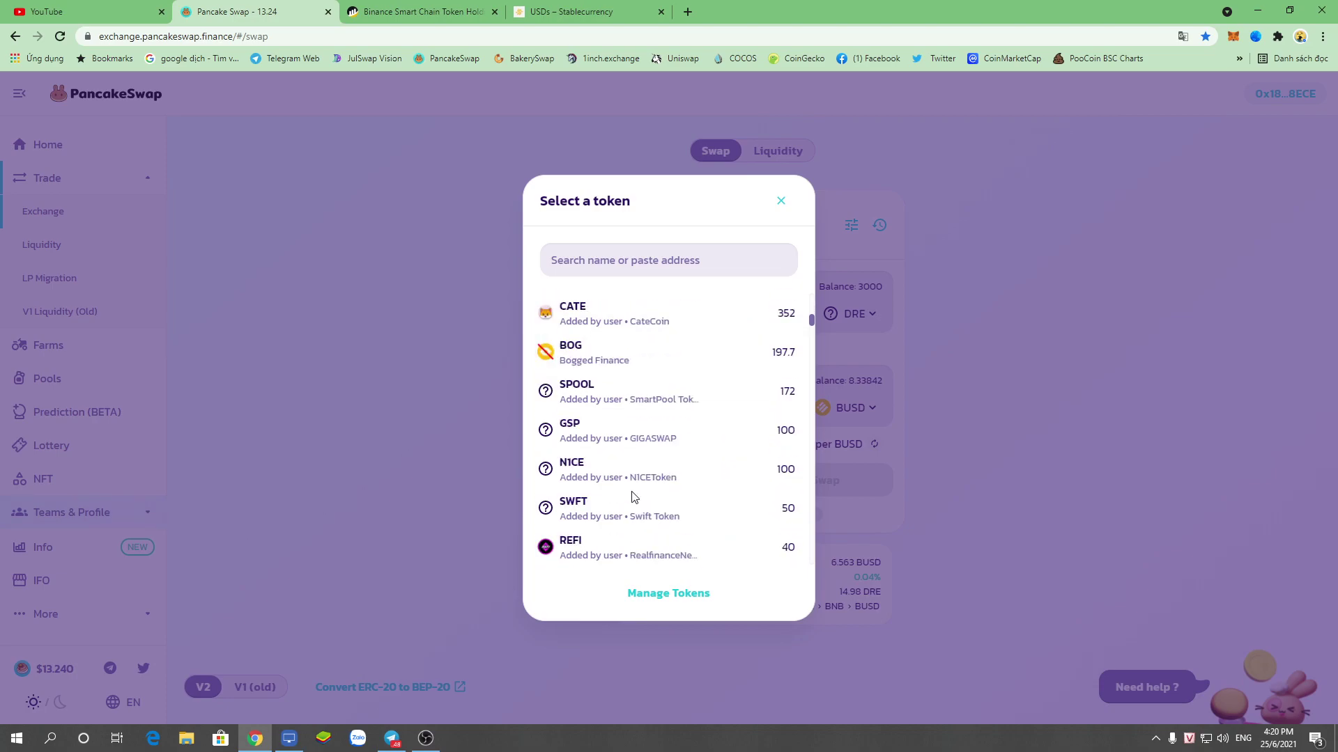
{"action": "left_click", "coordinate": [583, 474]}
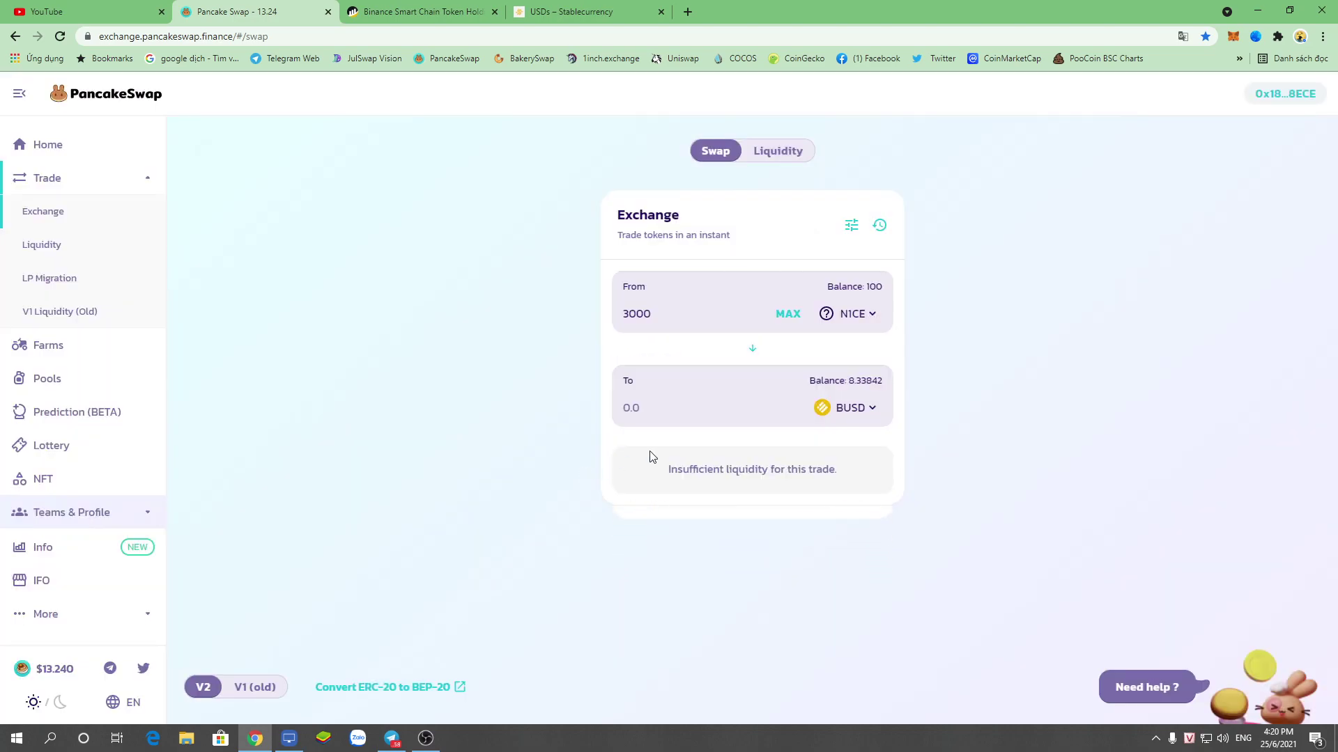
{"action": "left_click", "coordinate": [786, 313]}
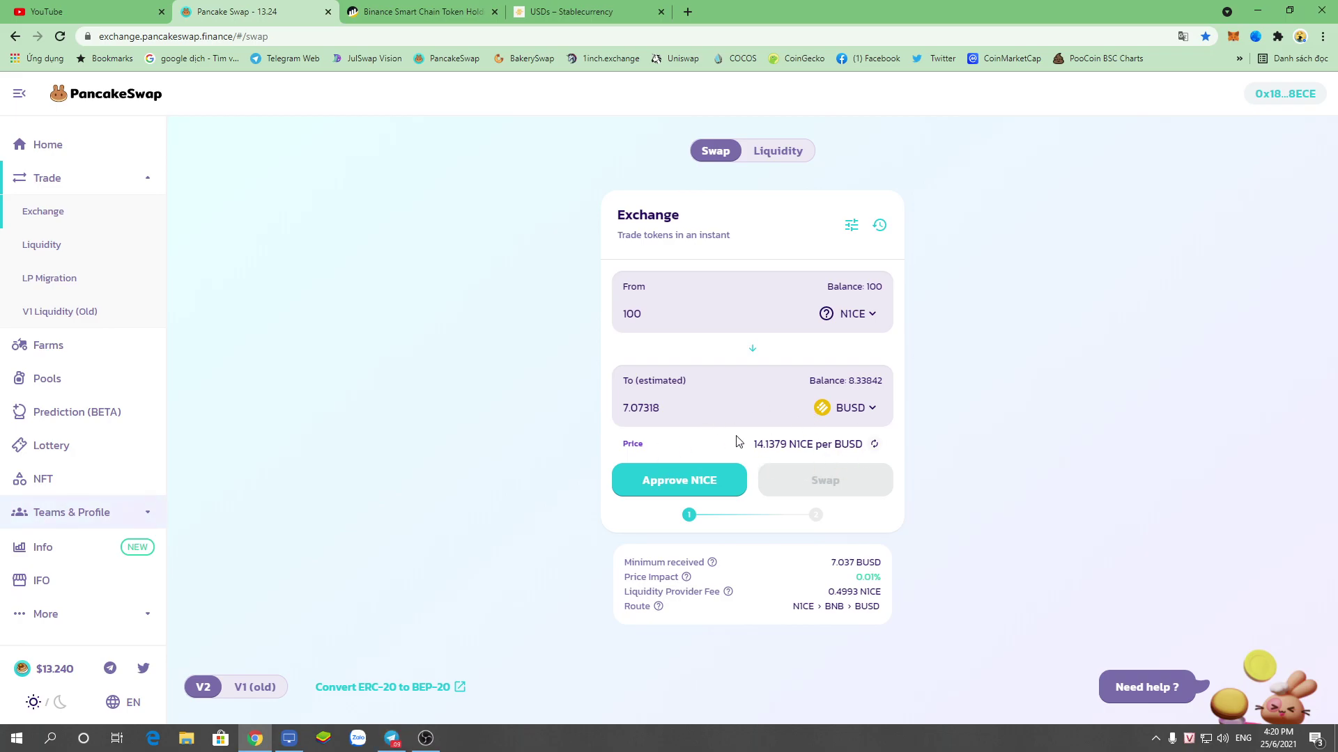
- Switch between the USD Smart, BscScan and PancakeSwap pages, and close the USD Smart website
{"action": "left_click", "coordinate": [578, 8]}
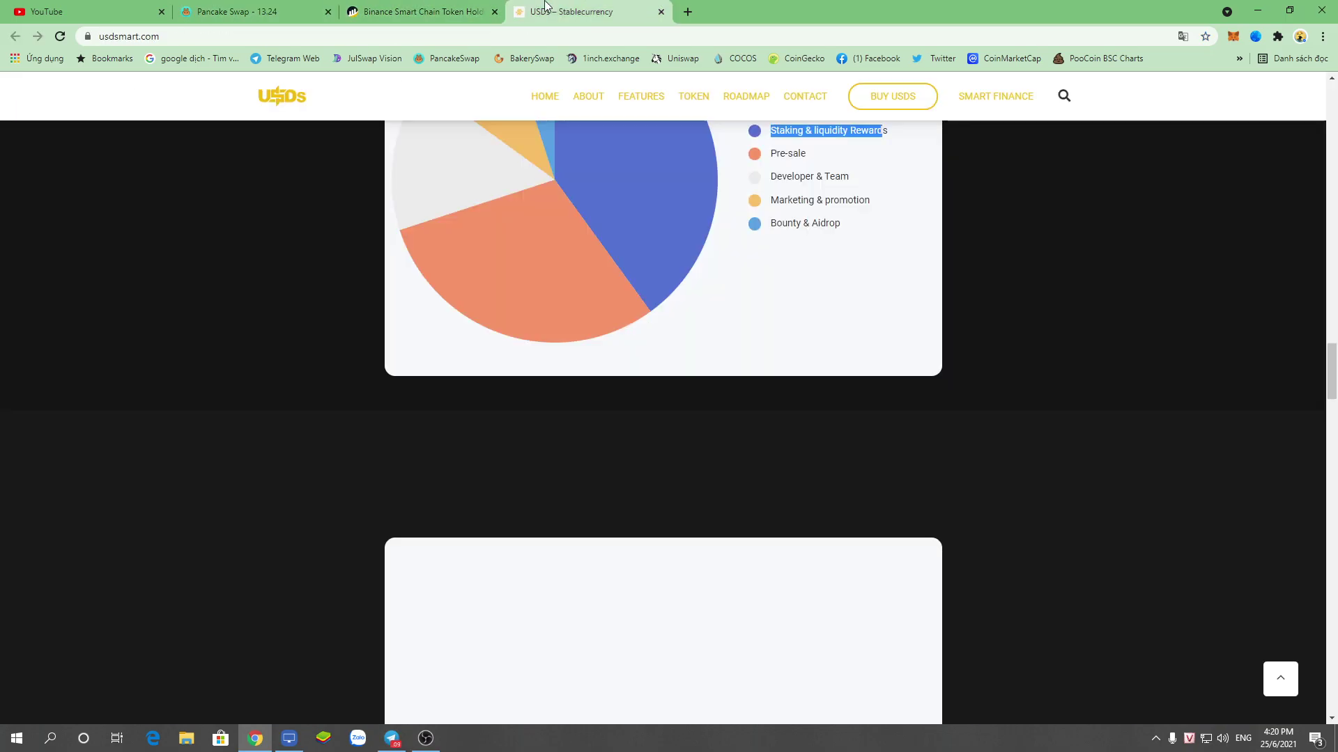
{"action": "key", "text": "ctrl+Page_Up"}
{"action": "key", "text": "ctrl+Page_Up"}
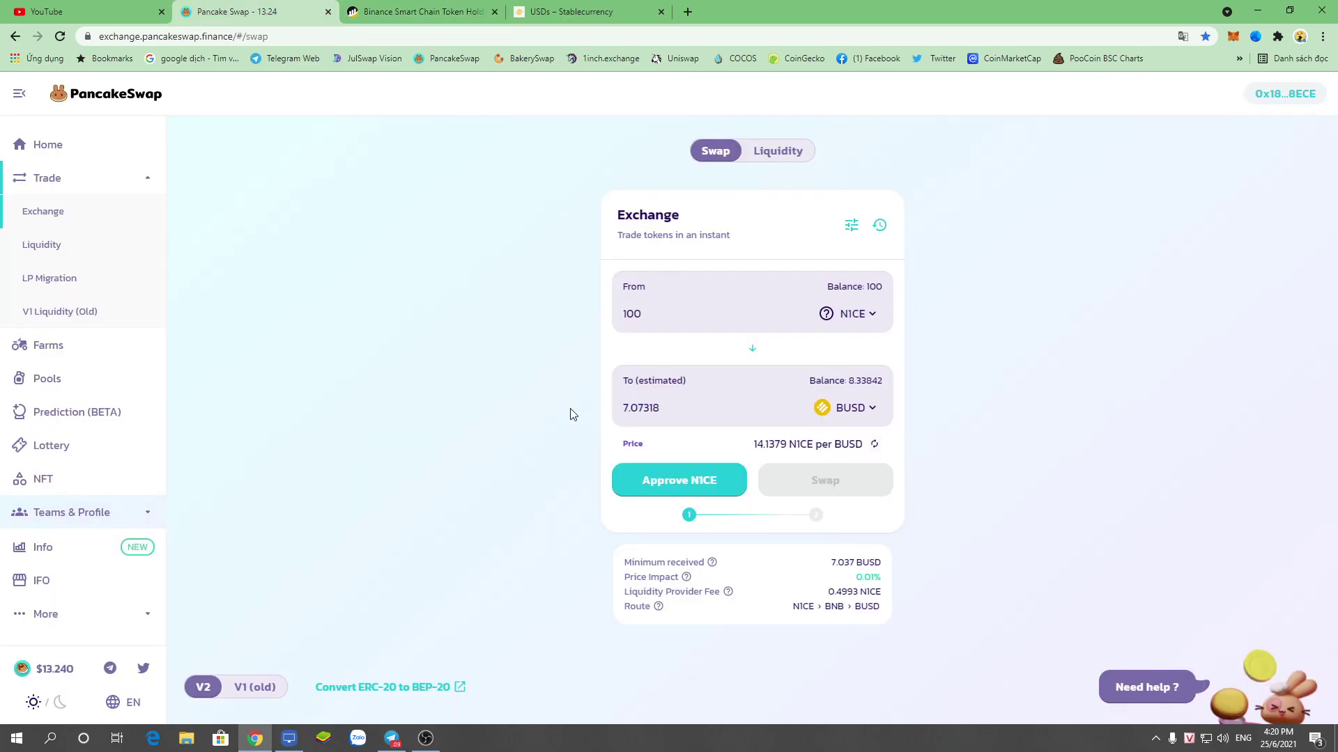
{"action": "left_click", "coordinate": [561, 8]}
{"action": "key", "text": "ctrl+Page_Up"}
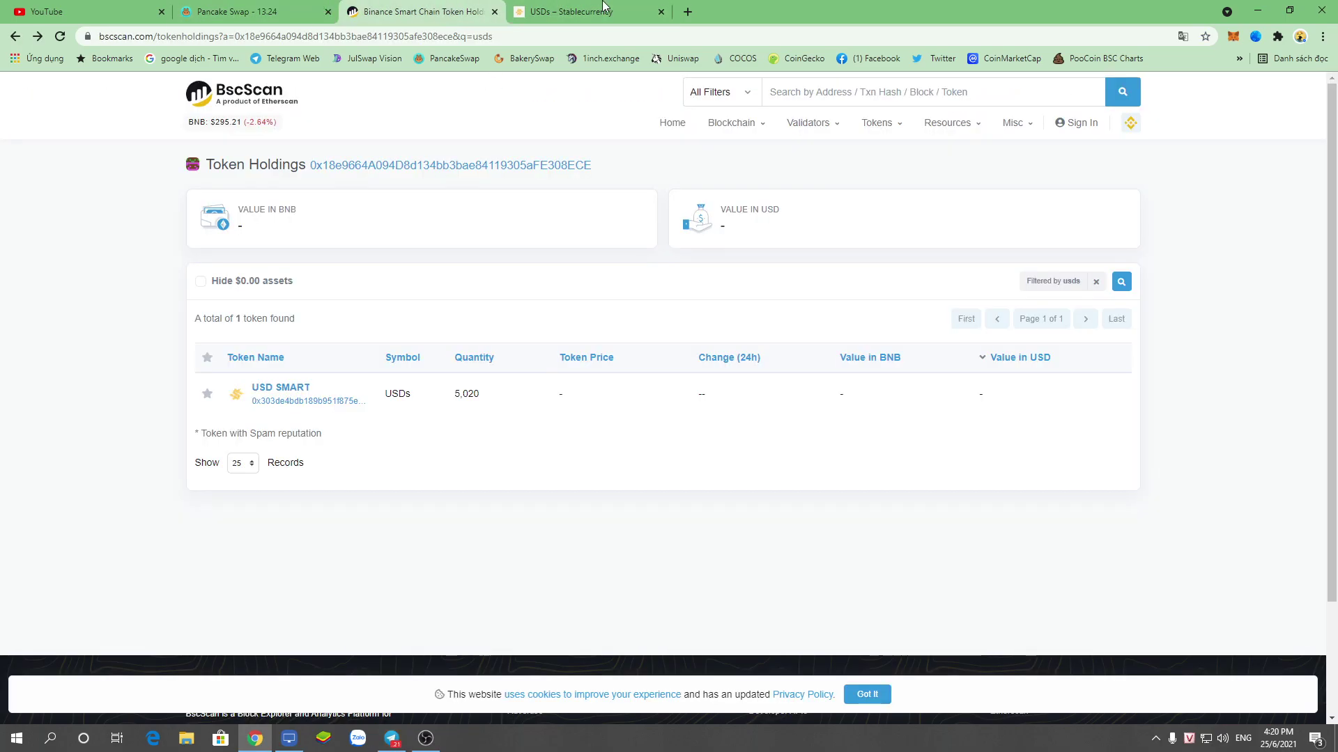
{"action": "left_click", "coordinate": [660, 11]}
- Open the wallet's address page on BscScan and view its expanded, unfiltered BEP-20 token holdings
{"action": "left_click", "coordinate": [431, 166]}
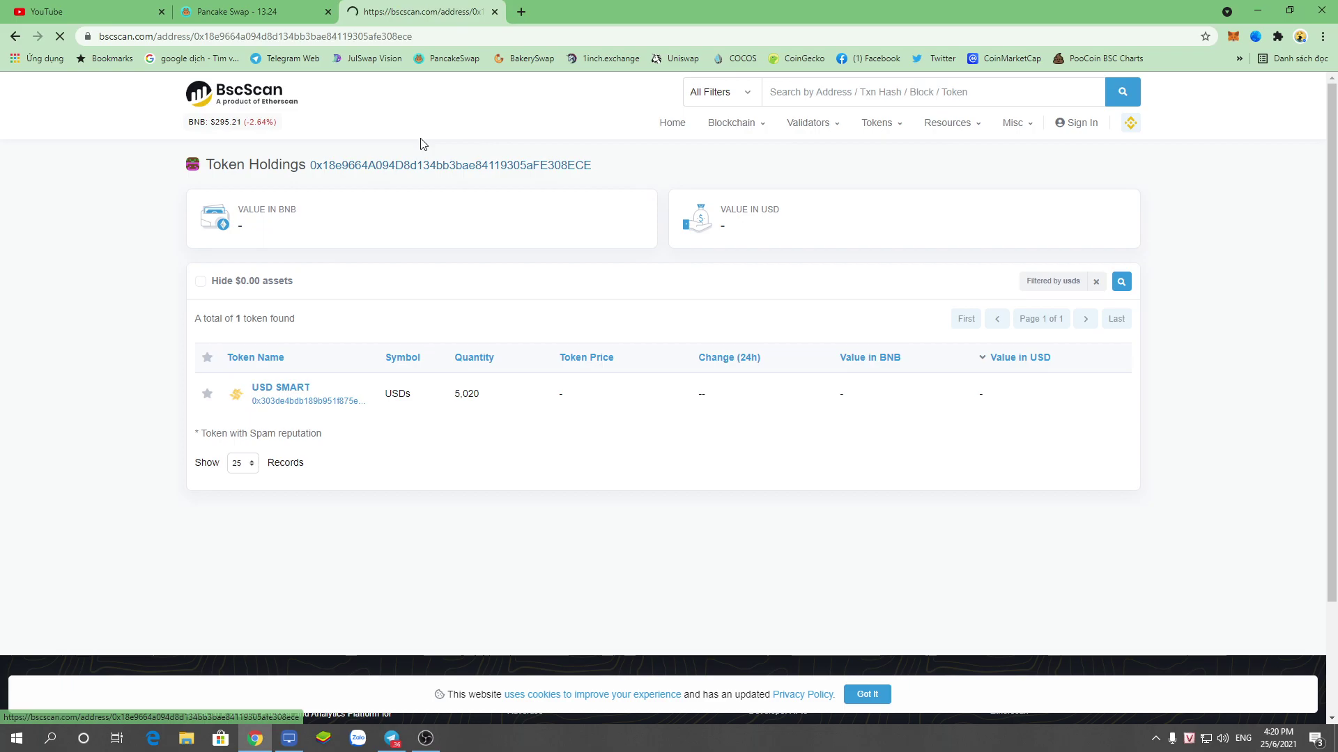
{"action": "scroll", "coordinate": [714, 340], "scroll_direction": "down", "scroll_amount": 2}
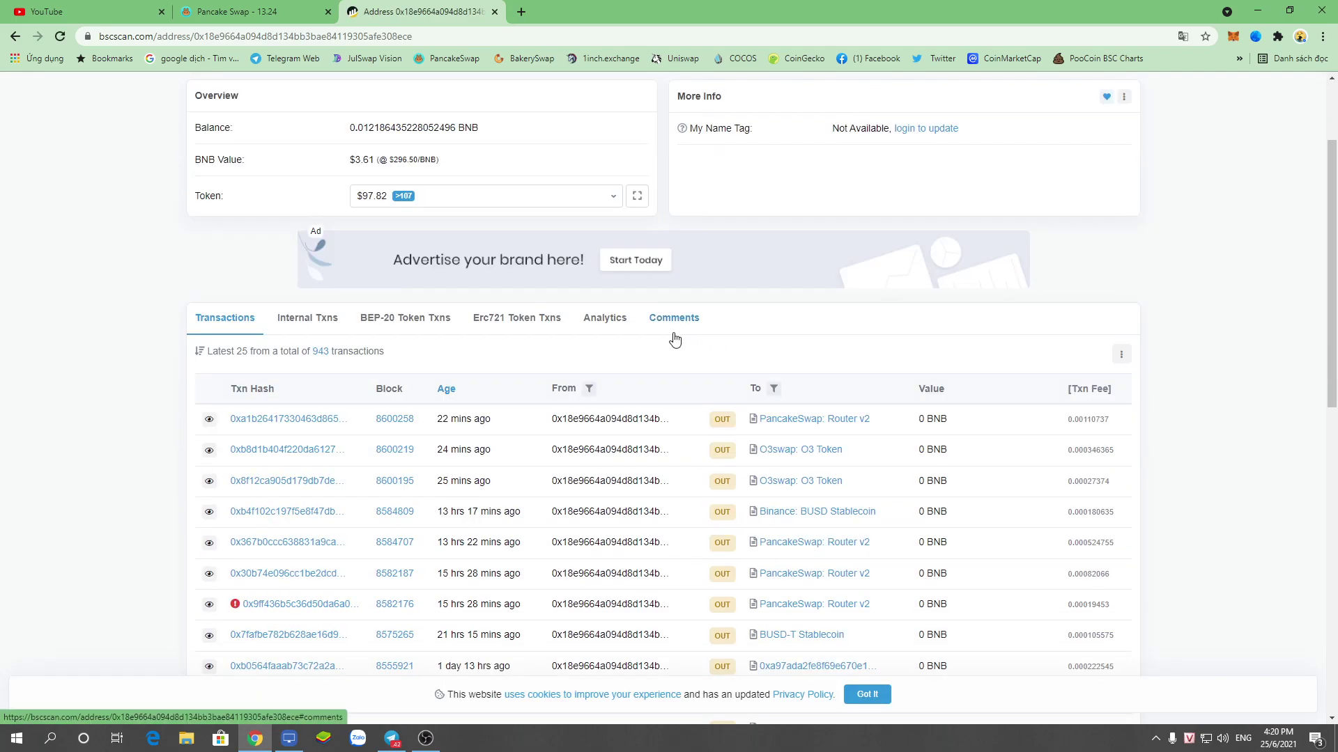
{"action": "scroll", "coordinate": [674, 339], "scroll_direction": "up", "scroll_amount": 2}
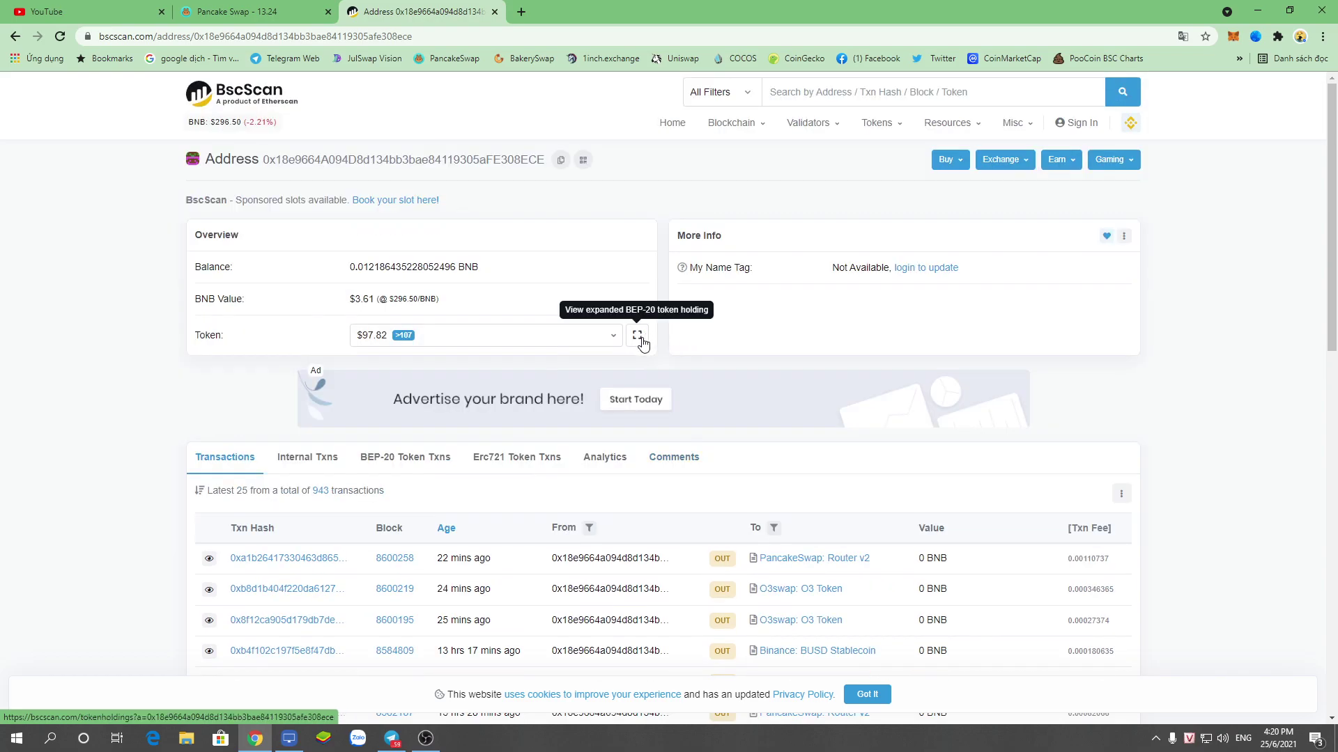
{"action": "left_click", "coordinate": [637, 336]}
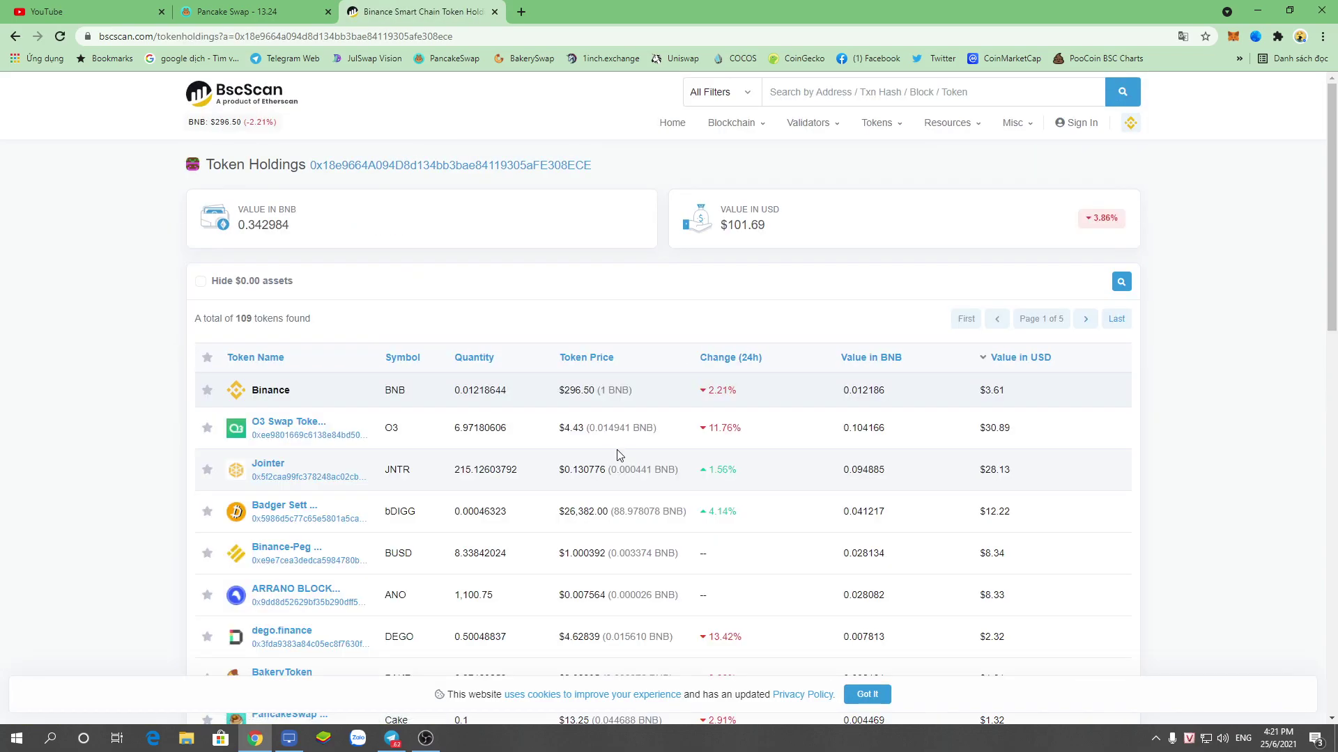
{"action": "scroll", "coordinate": [651, 462], "scroll_direction": "down", "scroll_amount": 2}
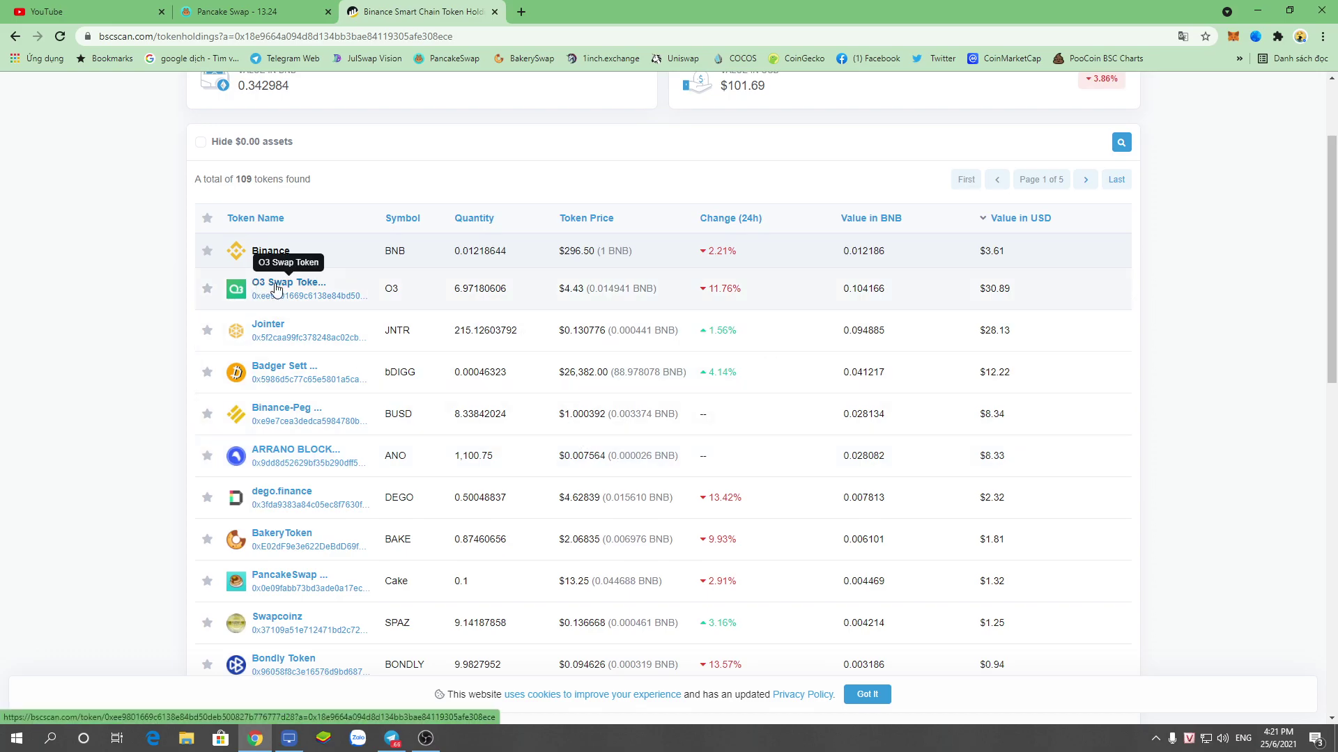
- Switch to PancakeSwap, select SDY as the From token and set the amount to the full balance of 11000
{"action": "left_click", "coordinate": [267, 20]}
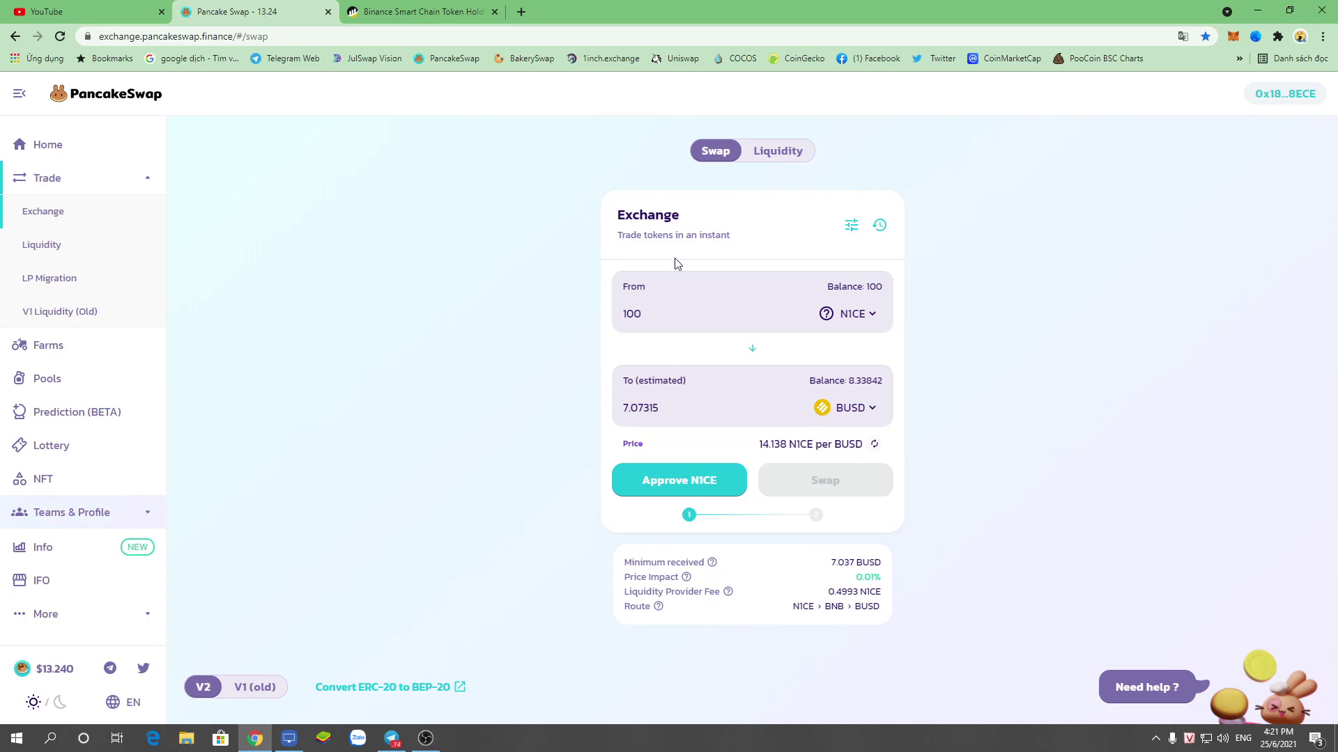
{"action": "left_click", "coordinate": [853, 313]}
{"action": "left_click", "coordinate": [635, 268]}
{"action": "right_click", "coordinate": [634, 268]}
{"action": "left_click", "coordinate": [607, 263]}
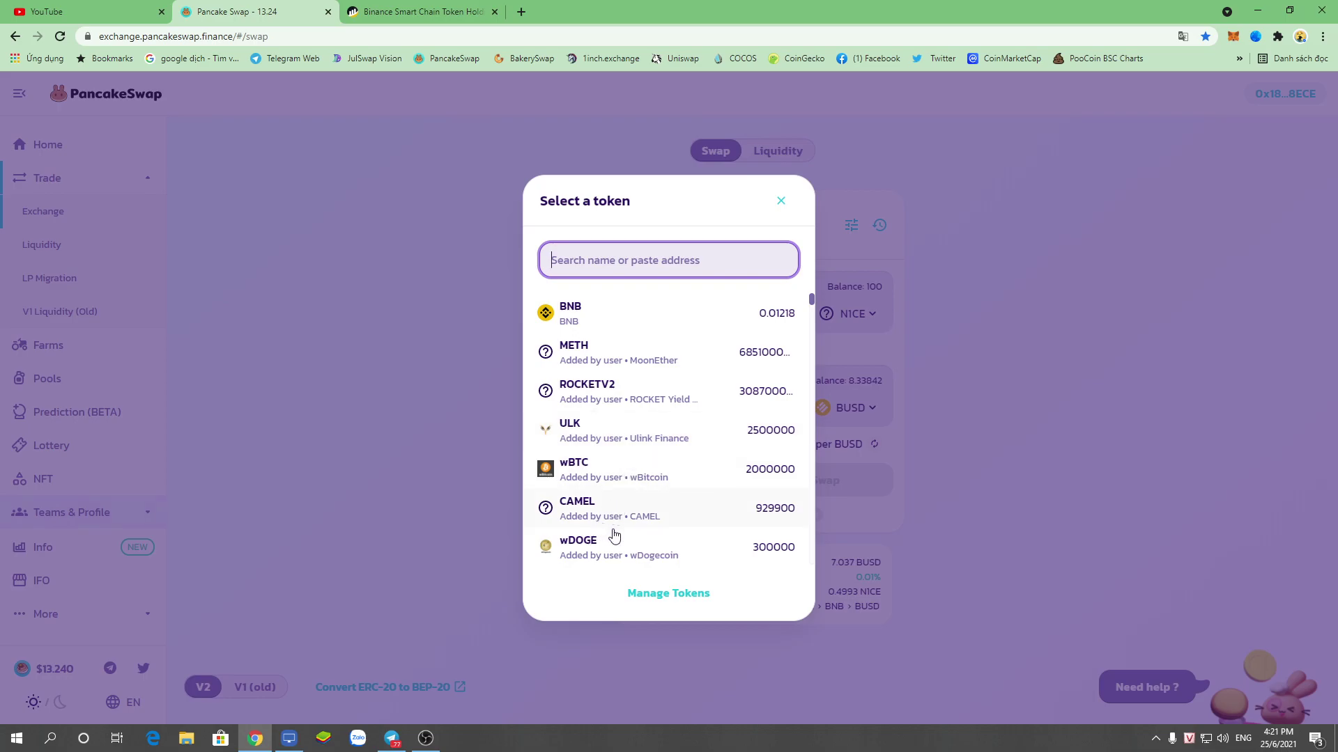
{"action": "scroll", "coordinate": [717, 485], "scroll_direction": "down", "scroll_amount": 4}
{"action": "left_click", "coordinate": [693, 472]}
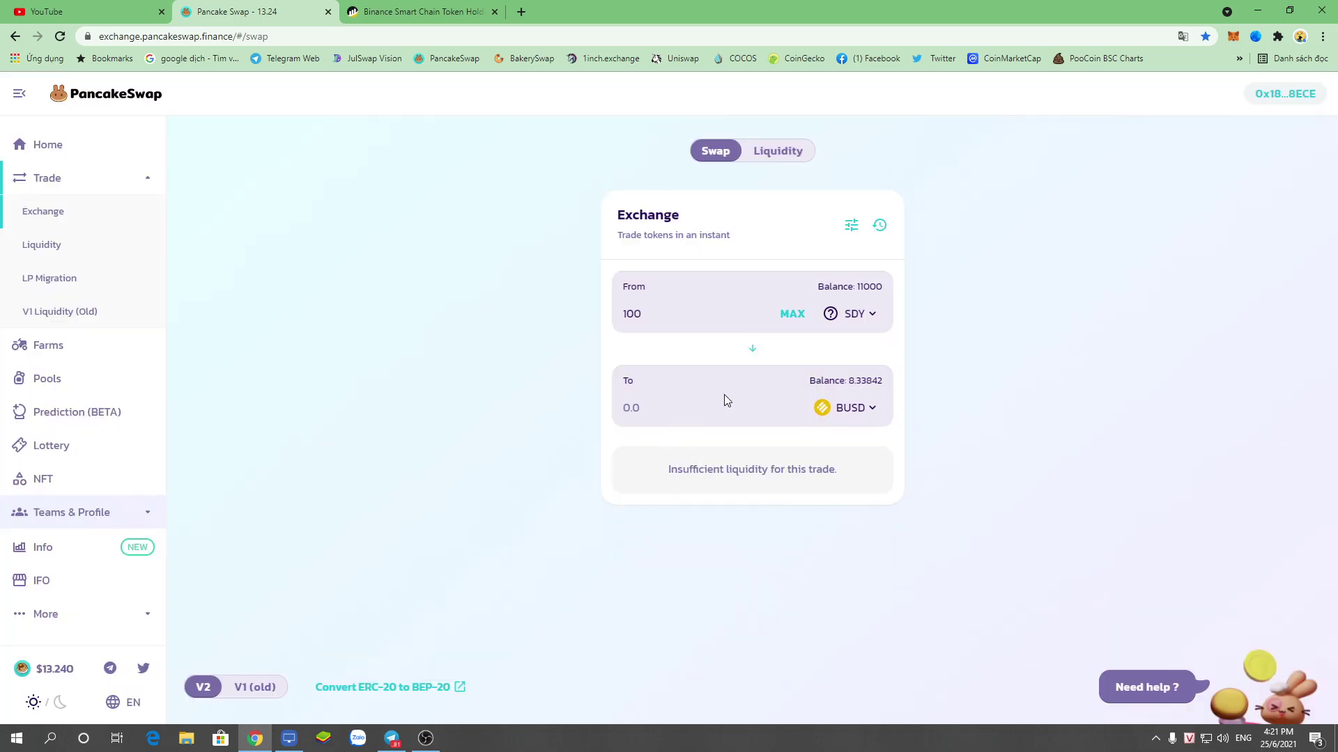
{"action": "left_click", "coordinate": [790, 314]}
- Select ROCKETV2 as the From token and set the amount to the full balance
{"action": "left_click", "coordinate": [852, 315]}
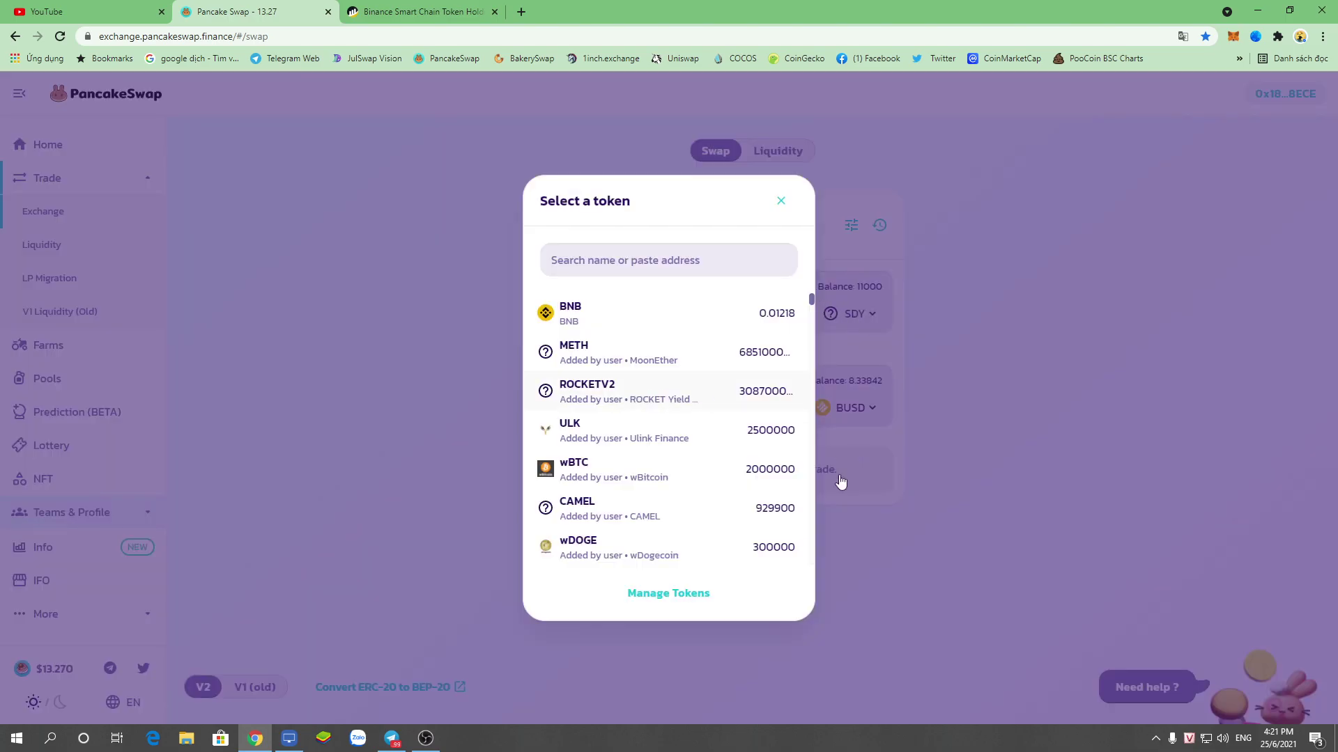
{"action": "left_click", "coordinate": [626, 397]}
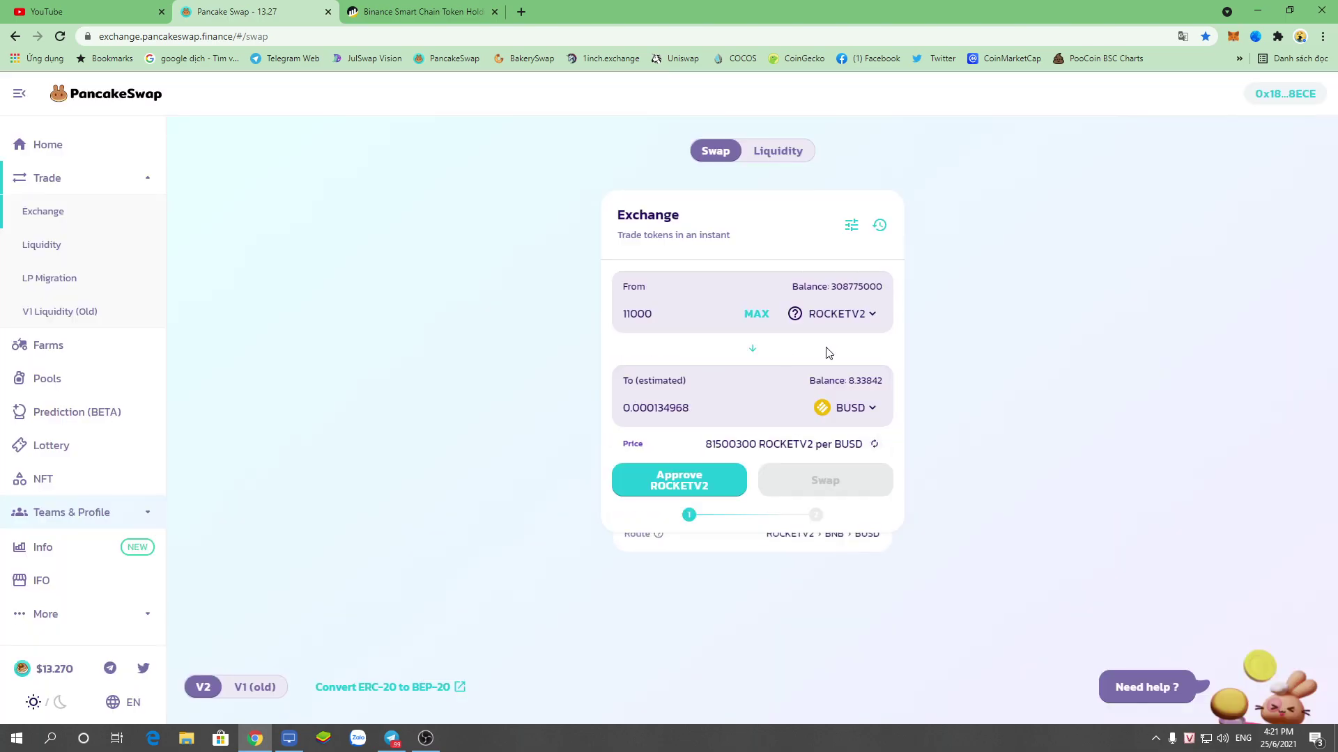
{"action": "left_click", "coordinate": [757, 313]}
- Examine the price impact, minimum received and estimated BUSD amount of the ROCKETV2 swap
{"action": "left_click_drag", "start_coordinate": [837, 579], "coordinate": [959, 582]}
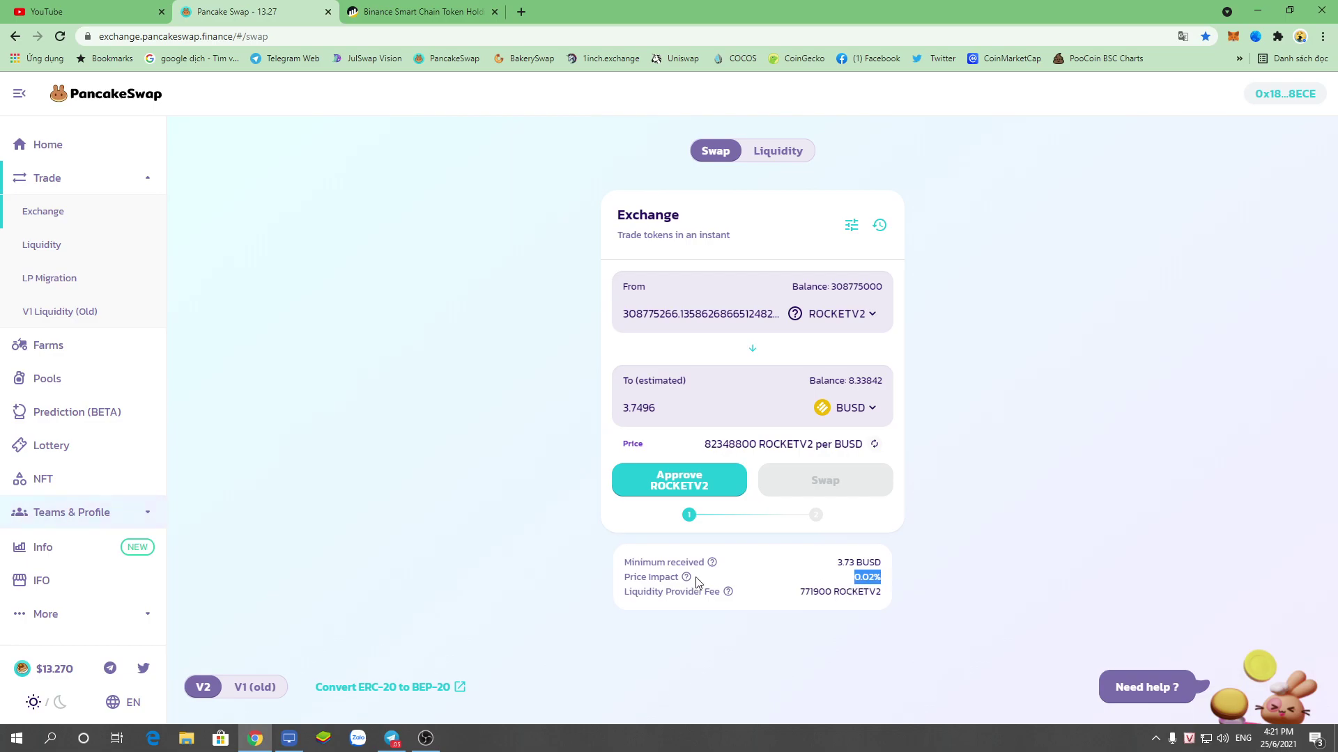
{"action": "left_click_drag", "start_coordinate": [626, 579], "coordinate": [981, 588]}
{"action": "left_click", "coordinate": [866, 596]}
{"action": "left_click", "coordinate": [859, 589]}
{"action": "left_click_drag", "start_coordinate": [854, 584], "coordinate": [888, 585]}
{"action": "left_click_drag", "start_coordinate": [624, 415], "coordinate": [641, 412]}
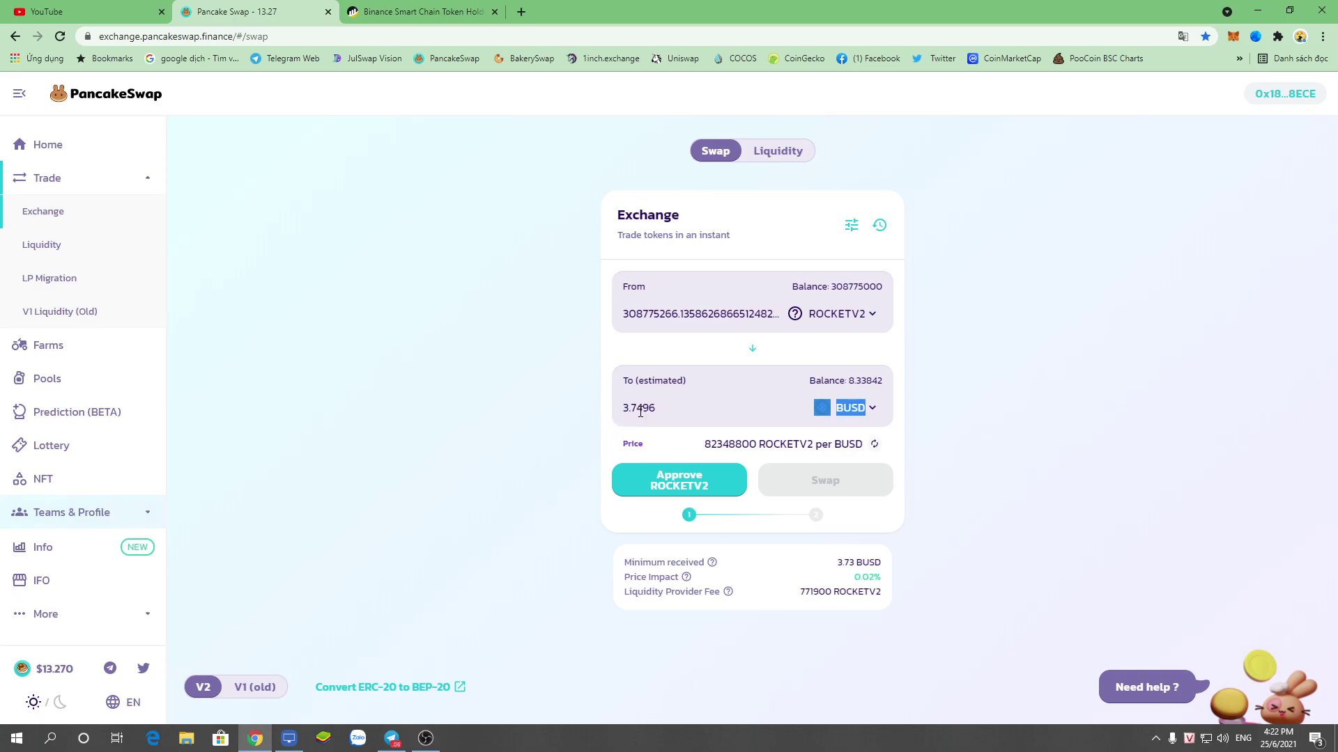
{"action": "double_click", "coordinate": [625, 412]}
{"action": "left_click", "coordinate": [654, 412]}
{"action": "left_click", "coordinate": [625, 417]}
{"action": "left_click_drag", "start_coordinate": [837, 580], "coordinate": [863, 578]}
{"action": "left_click", "coordinate": [941, 570]}
- Switch between PancakeSwap and BscScan, and look through the first page of the wallet's token holdings
{"action": "left_click", "coordinate": [390, 11]}
{"action": "left_click", "coordinate": [230, 11]}
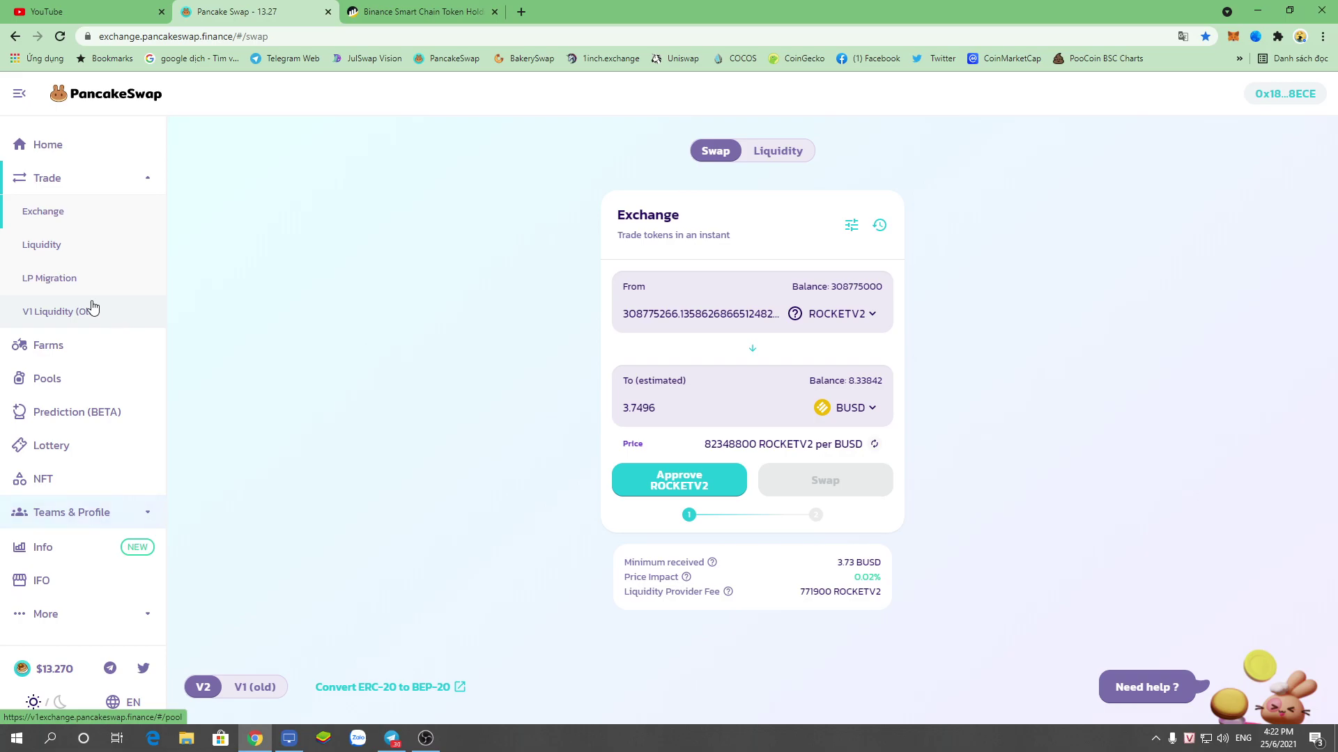
{"action": "left_click", "coordinate": [406, 6]}
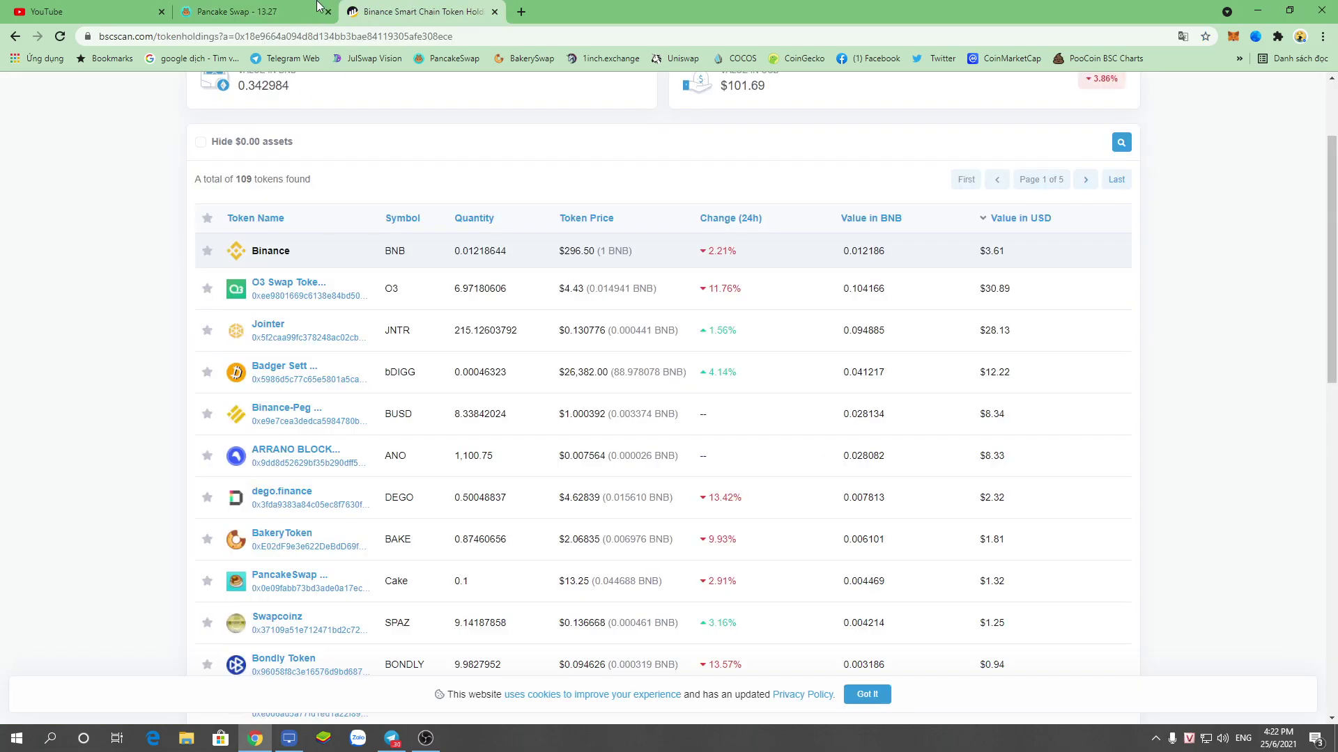
{"action": "scroll", "coordinate": [454, 397], "scroll_direction": "down", "scroll_amount": 4}
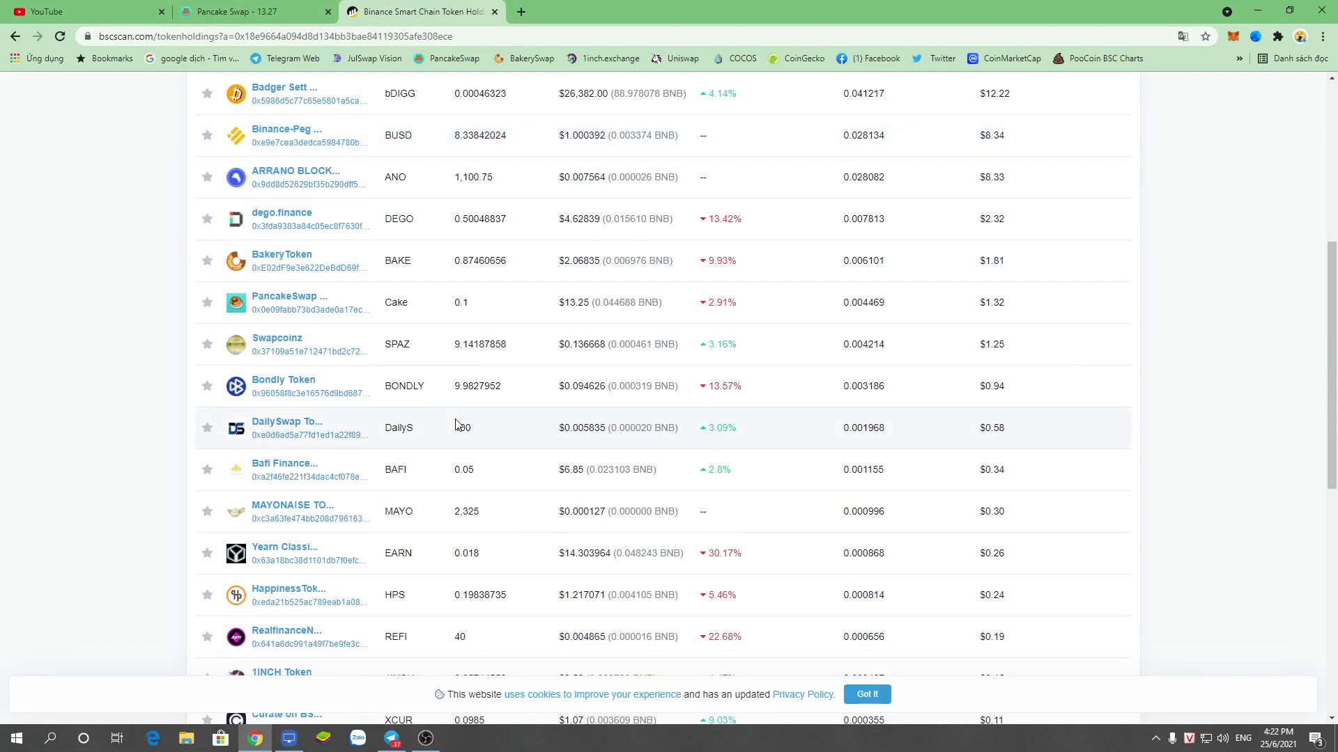
{"action": "scroll", "coordinate": [456, 425], "scroll_direction": "down", "scroll_amount": 6}
{"action": "scroll", "coordinate": [456, 425], "scroll_direction": "up", "scroll_amount": 10}
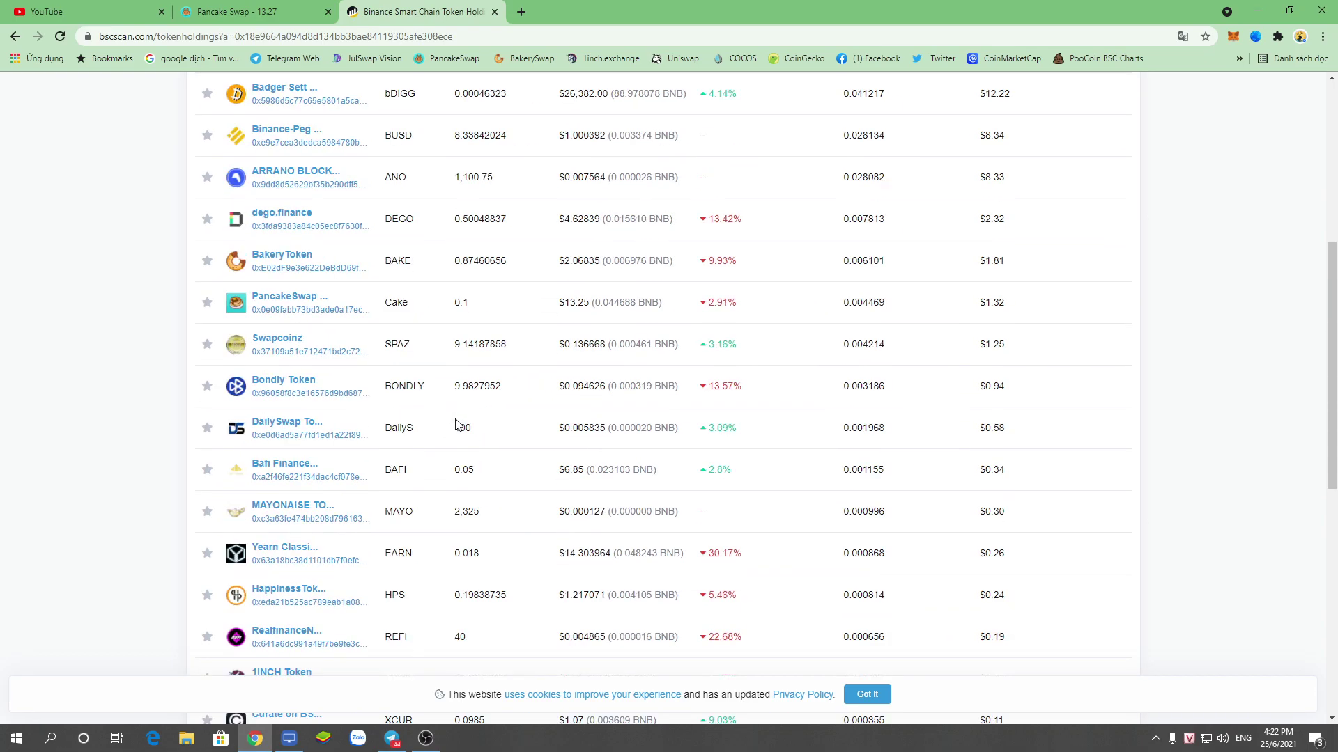
- Switch to YouTube, open the My Bitcoin channel and look over its created playlists
{"action": "left_click", "coordinate": [72, 8]}
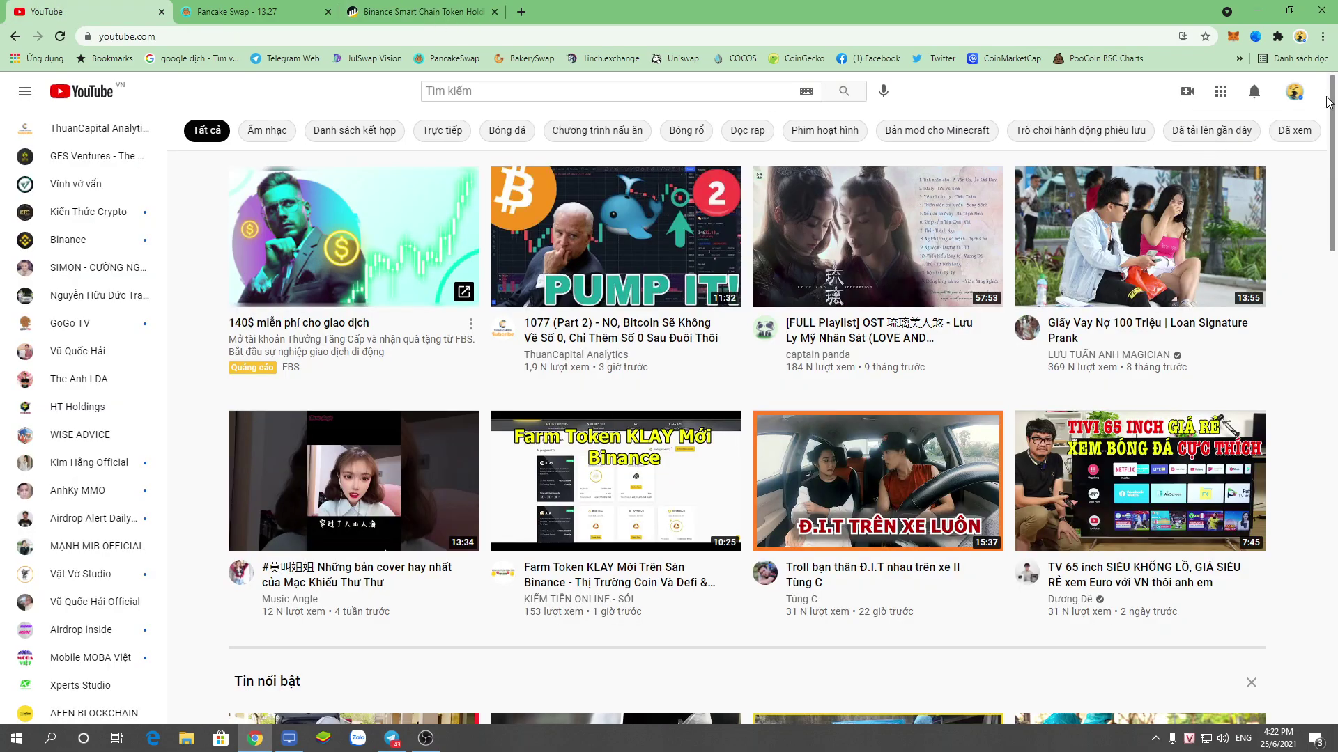
{"action": "left_click", "coordinate": [1293, 92]}
{"action": "left_click", "coordinate": [1199, 197]}
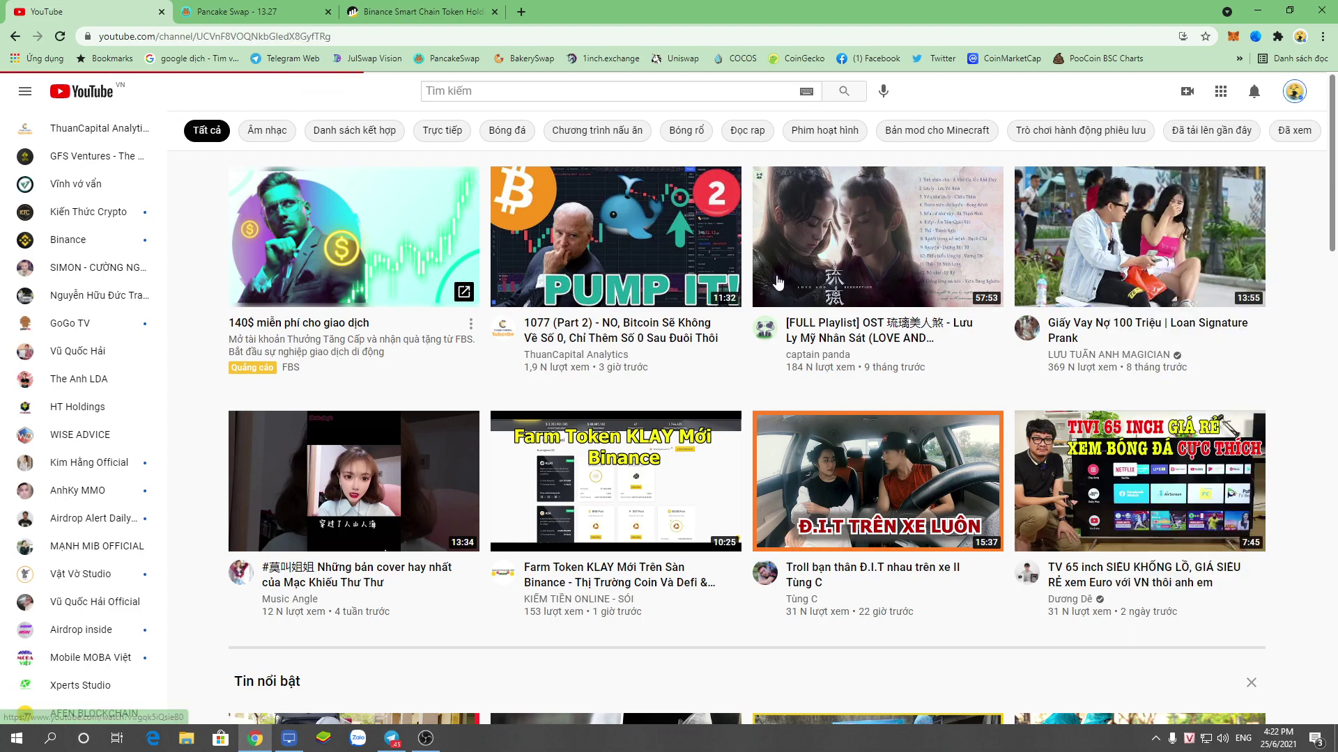
{"action": "scroll", "coordinate": [529, 538], "scroll_direction": "down", "scroll_amount": 4}
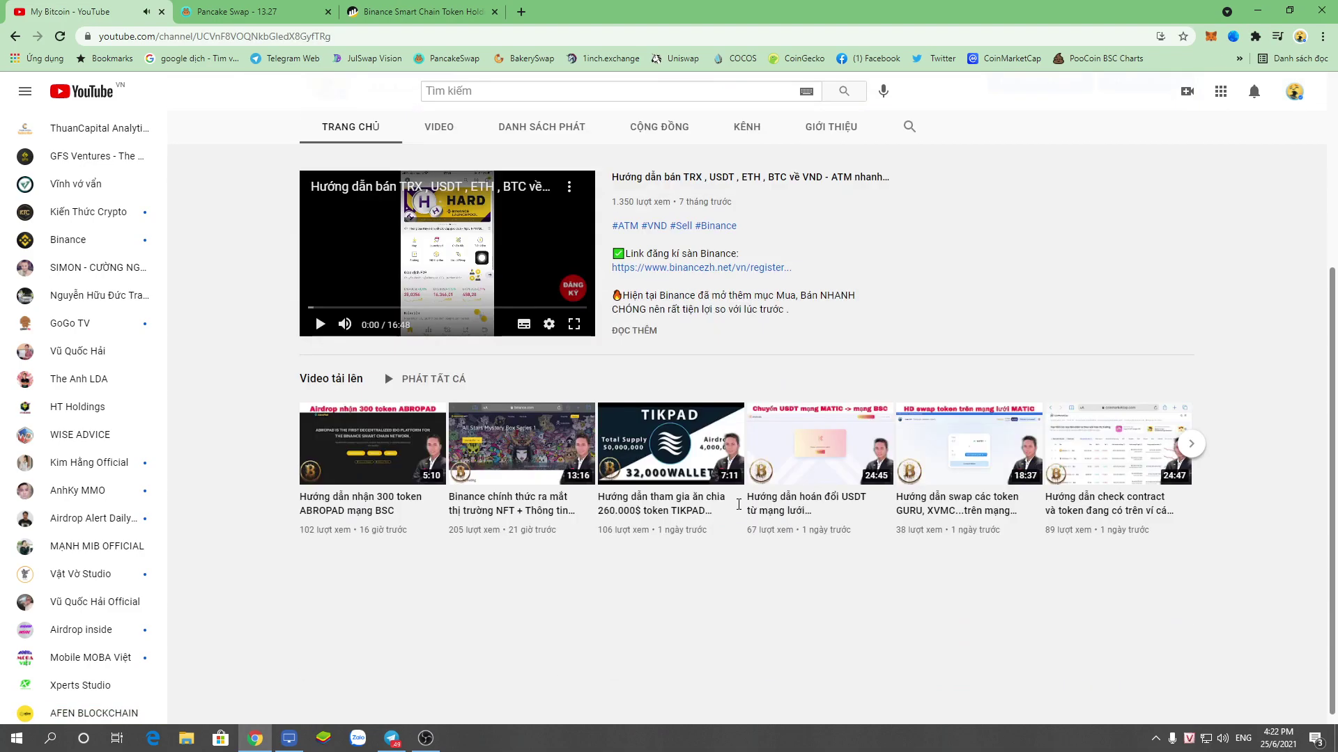
{"action": "left_click", "coordinate": [542, 127]}
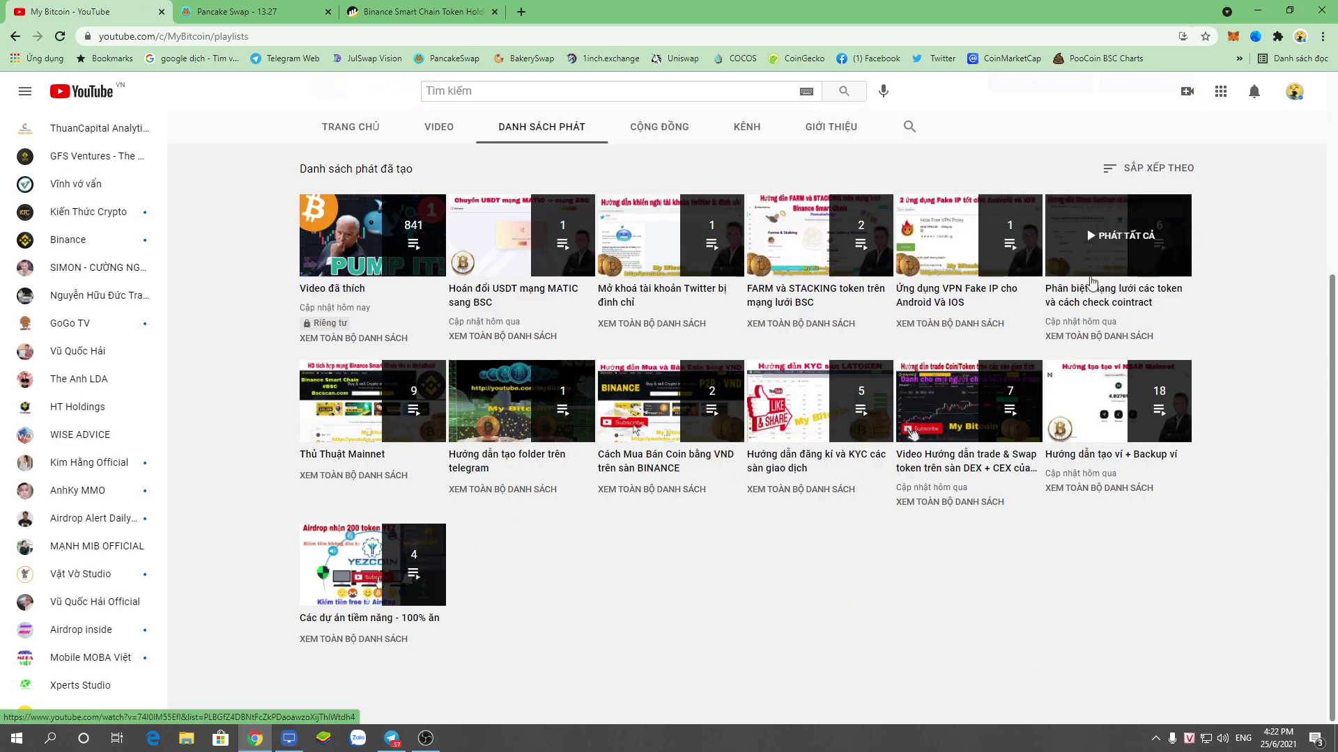
{"action": "scroll", "coordinate": [1125, 327], "scroll_direction": "up", "scroll_amount": 3}
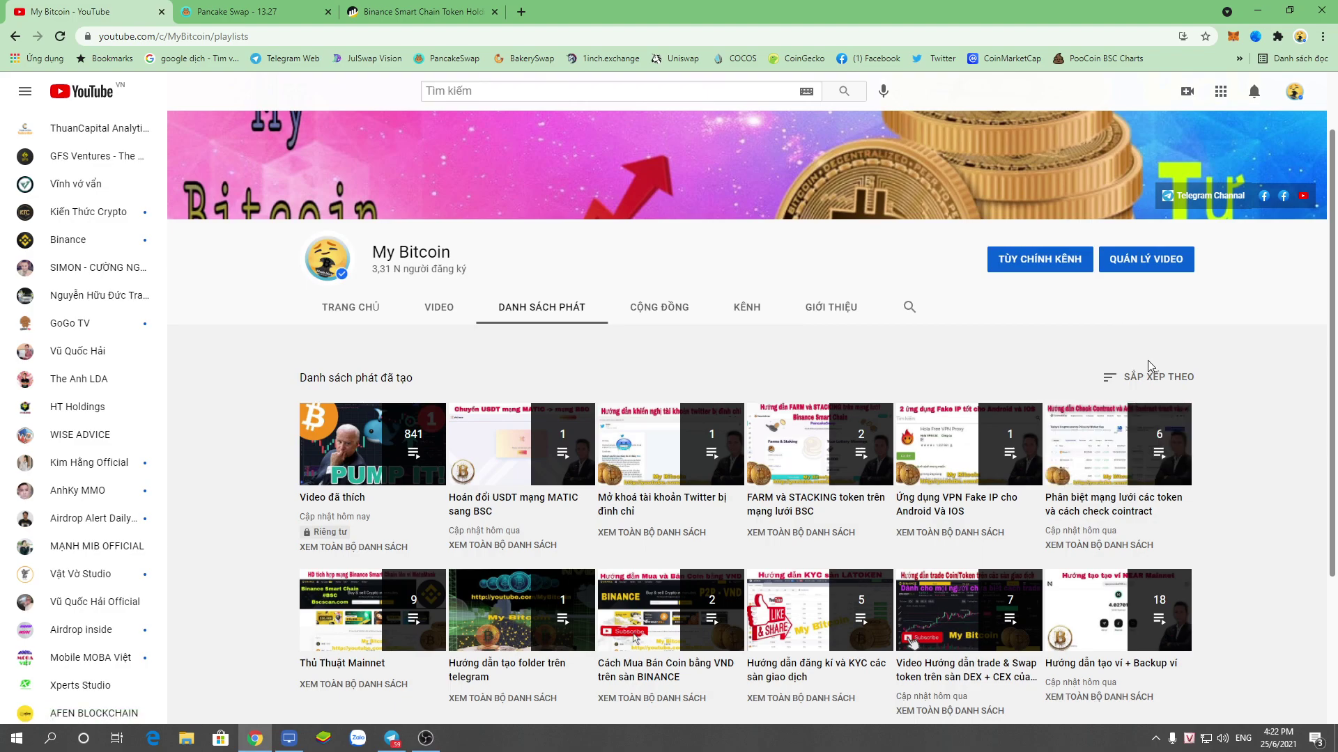
{"action": "scroll", "coordinate": [1147, 362], "scroll_direction": "up", "scroll_amount": 1}
- Go to page 2 of the wallet's token holdings on BscScan and open the DKT FINANCE token
{"action": "left_click", "coordinate": [415, 11]}
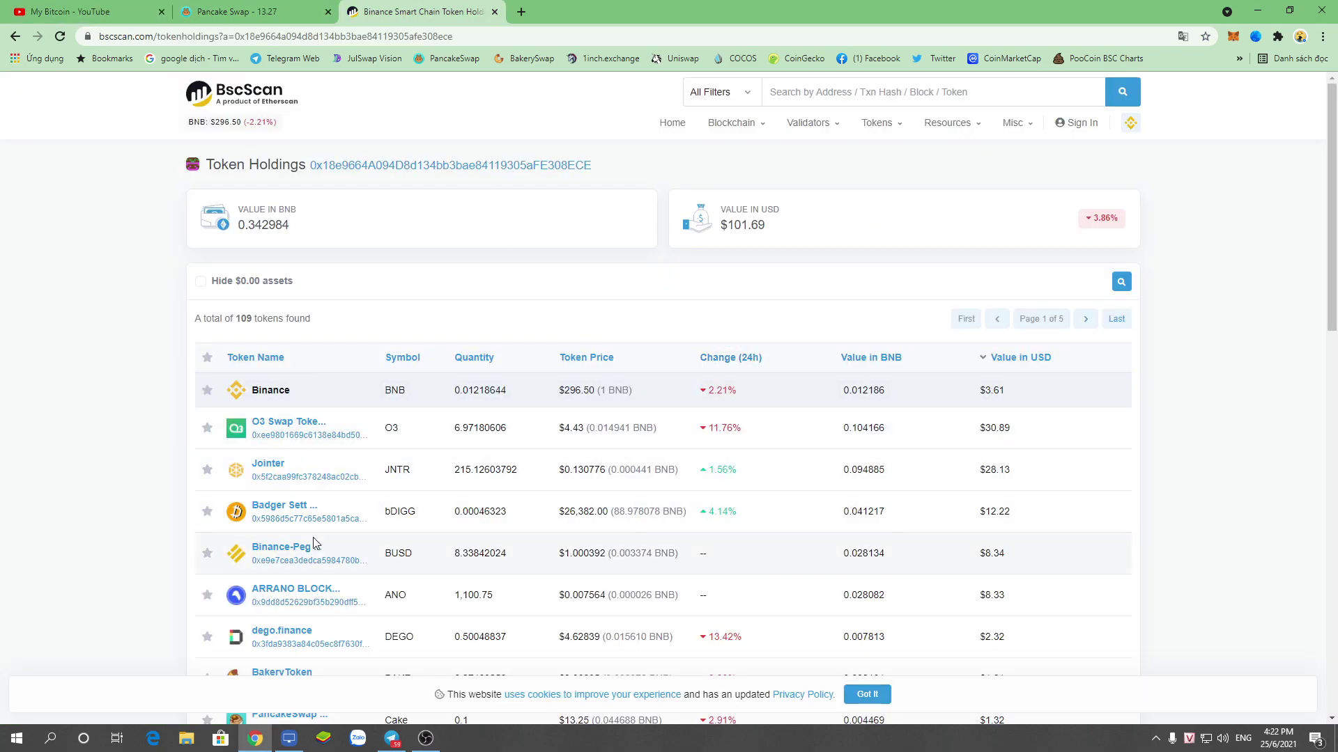
{"action": "scroll", "coordinate": [376, 523], "scroll_direction": "down", "scroll_amount": 3}
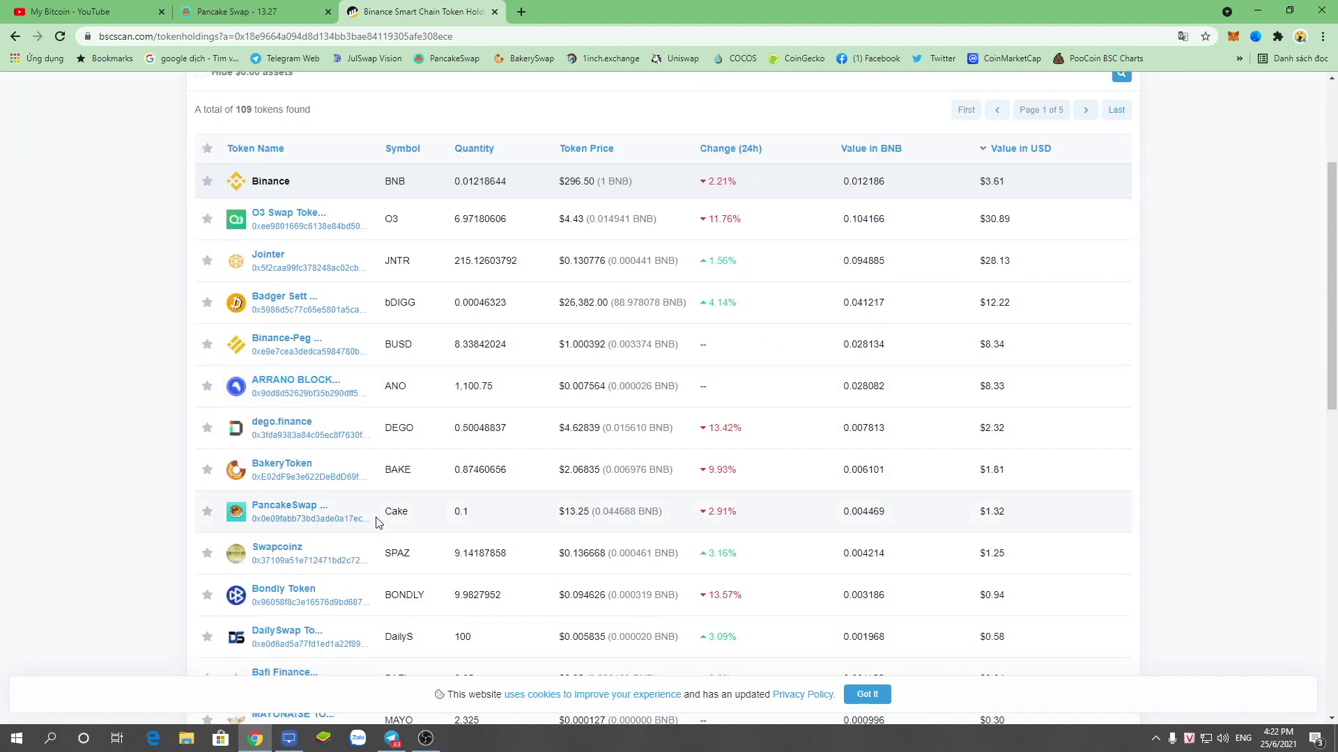
{"action": "scroll", "coordinate": [376, 523], "scroll_direction": "down", "scroll_amount": 11}
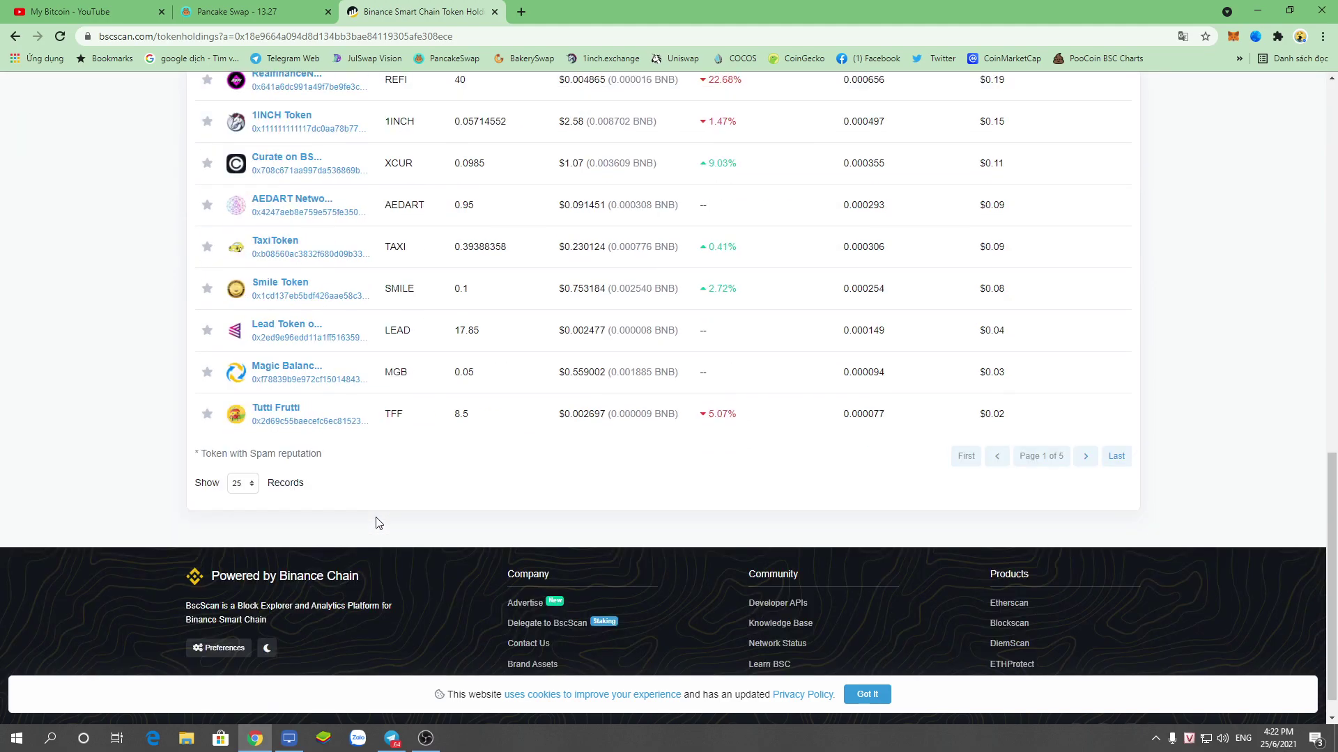
{"action": "left_click", "coordinate": [1085, 427]}
{"action": "scroll", "coordinate": [437, 490], "scroll_direction": "down", "scroll_amount": 15}
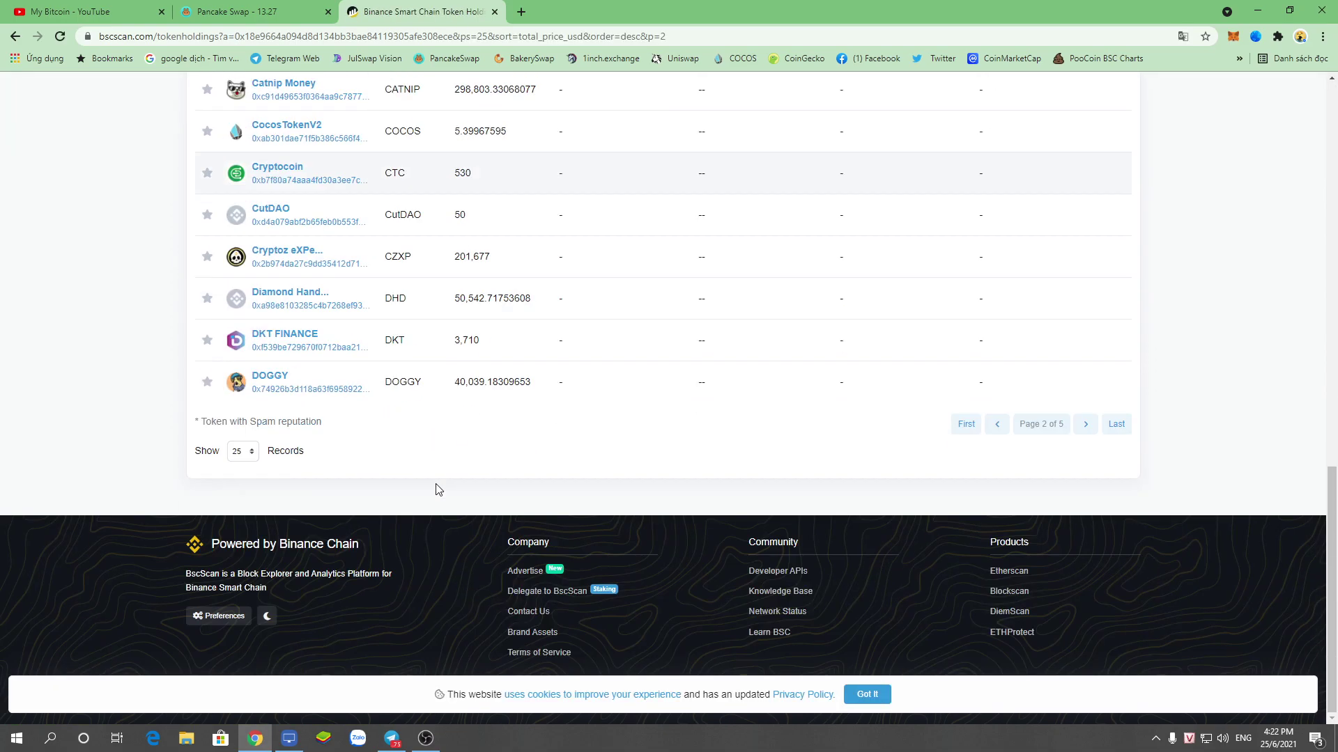
{"action": "scroll", "coordinate": [437, 490], "scroll_direction": "up", "scroll_amount": 1}
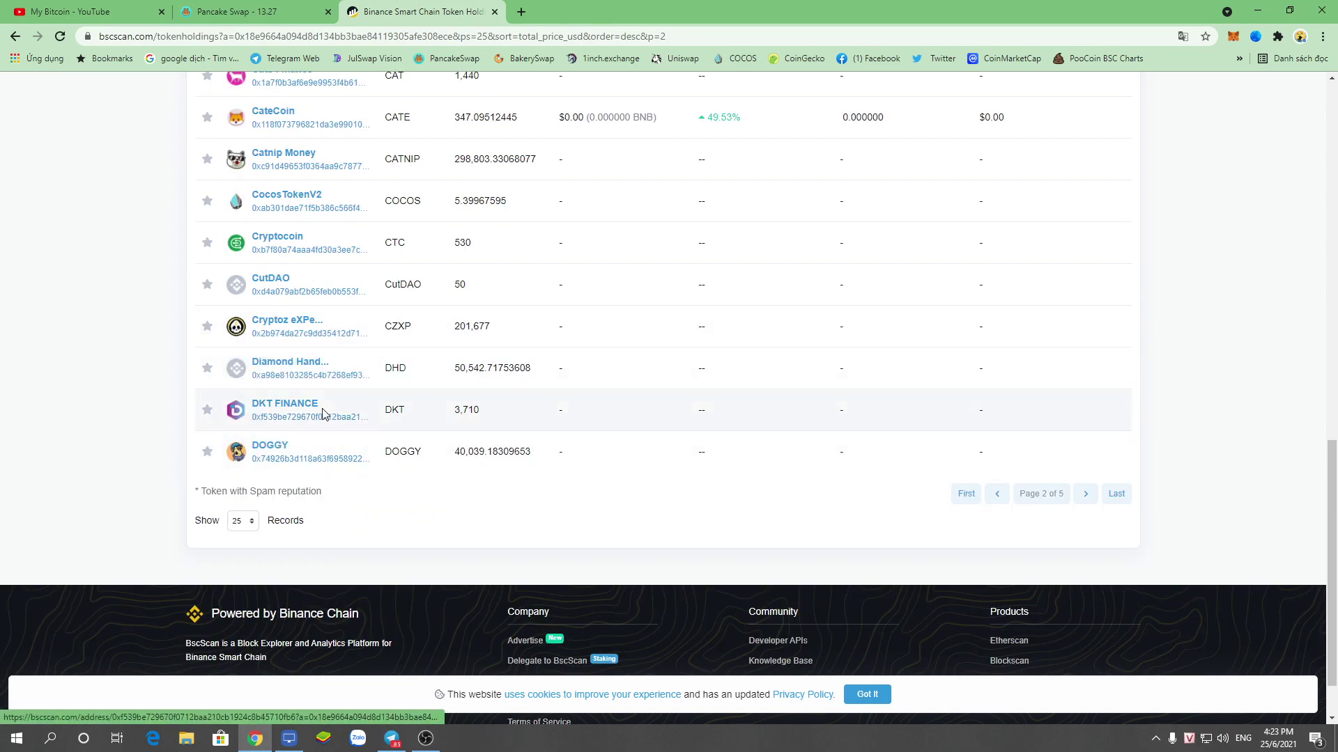
{"action": "left_click", "coordinate": [299, 408]}
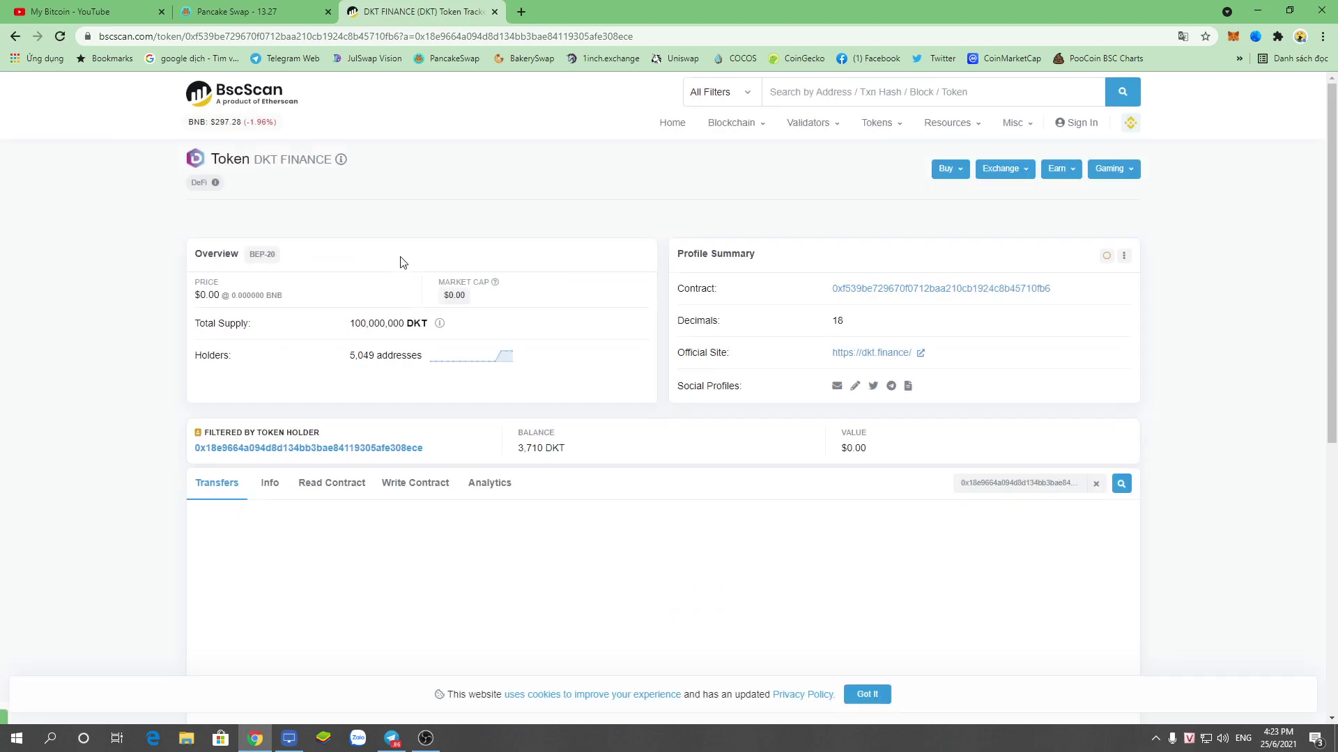
- On PancakeSwap, select DKT as the From token and set the amount to the full balance of 3710
{"action": "key", "text": "ctrl+shift+Tab"}
{"action": "left_click", "coordinate": [852, 315]}
{"action": "left_click", "coordinate": [614, 260]}
{"action": "type", "text": "dkt"}
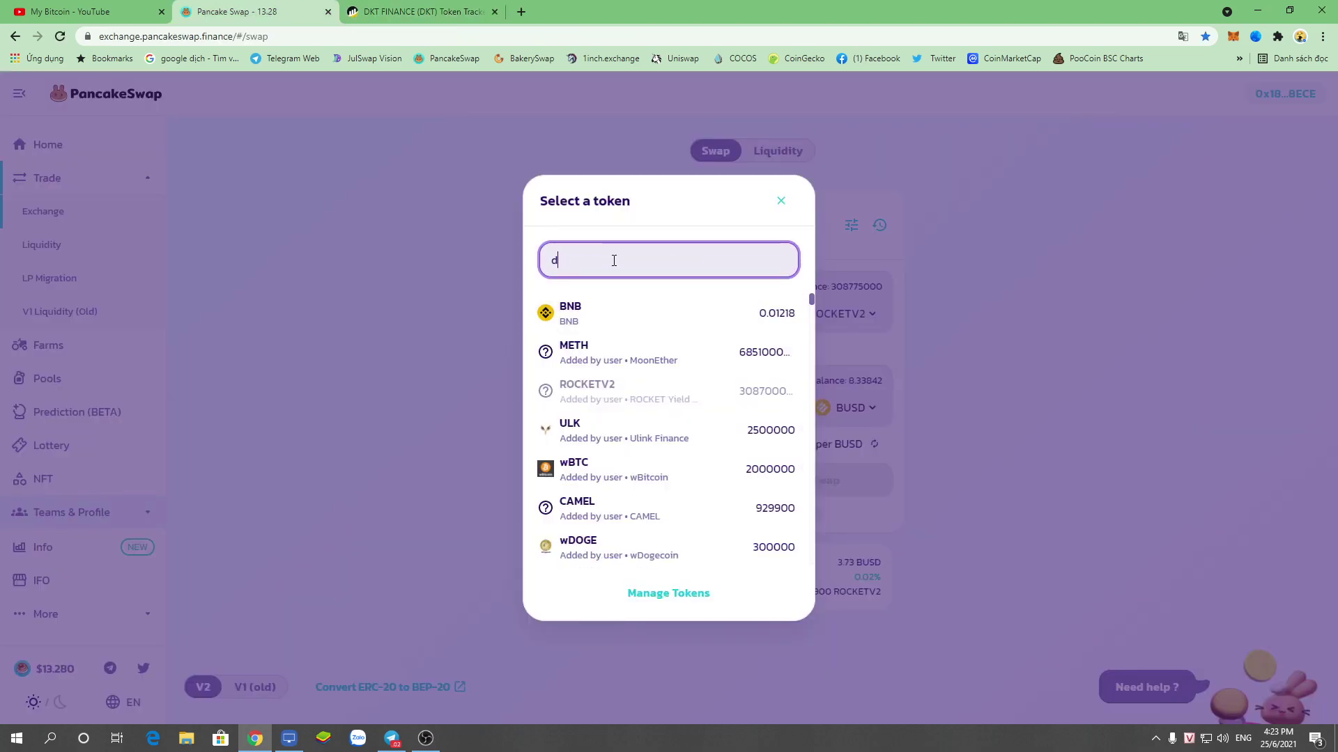
{"action": "left_click", "coordinate": [605, 313]}
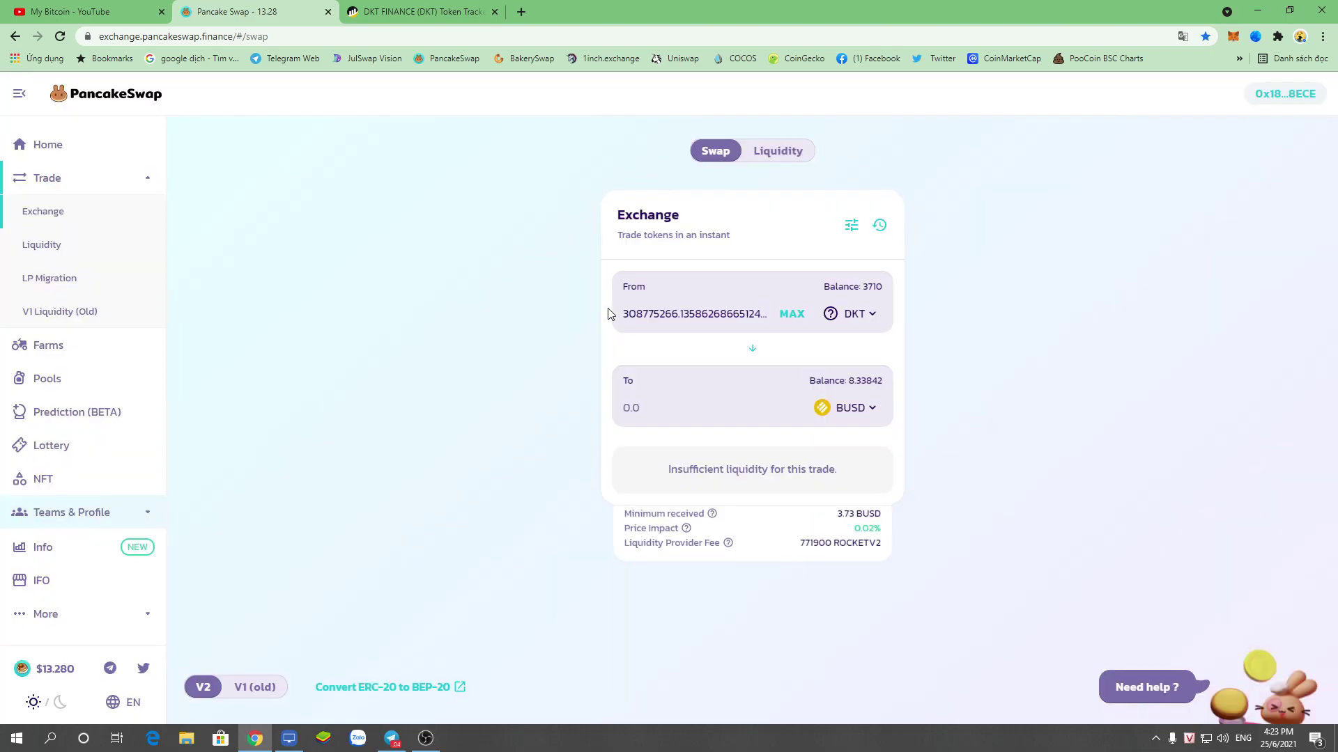
{"action": "left_click", "coordinate": [790, 311]}
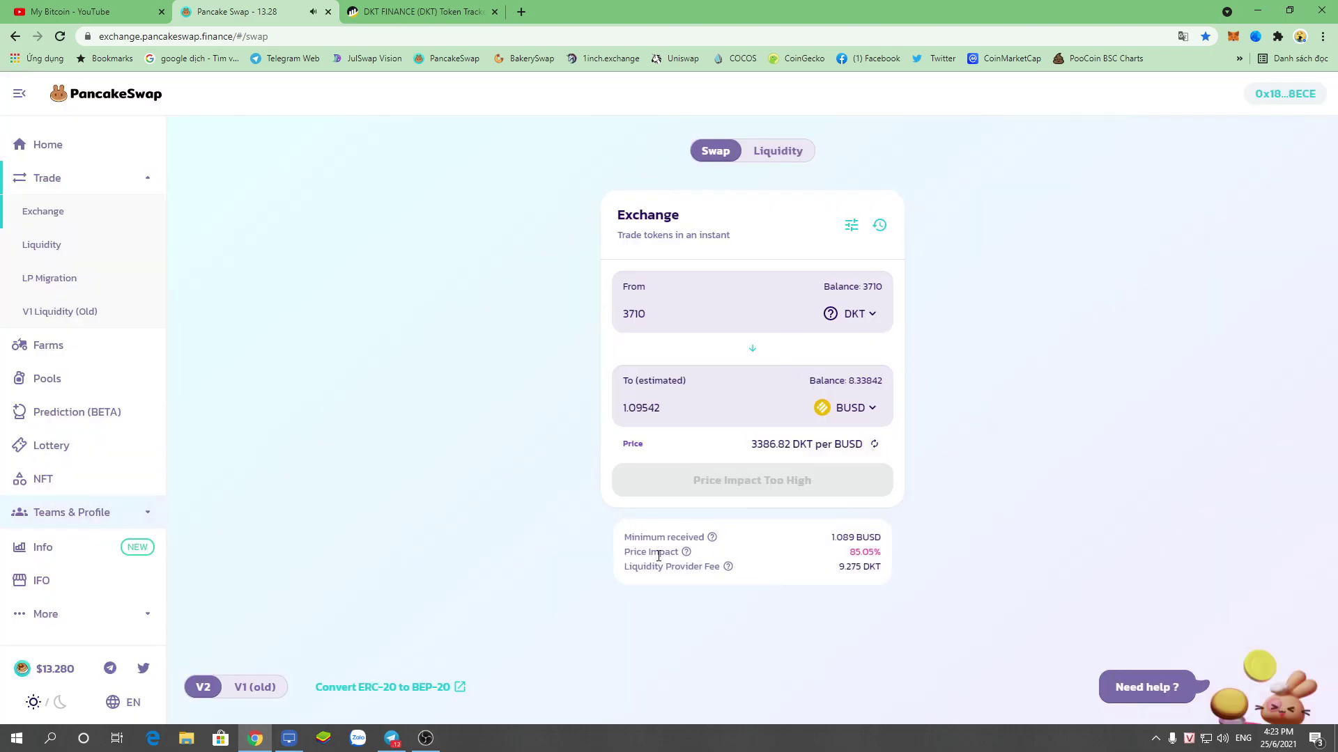
- Examine the price impact of the DKT to BUSD swap
{"action": "left_click_drag", "start_coordinate": [627, 555], "coordinate": [950, 560]}
{"action": "left_click", "coordinate": [816, 554]}
{"action": "double_click", "coordinate": [854, 554]}
- Open the JulSwap Vision swap page in a new browser tab and switch between it and PancakeSwap
{"action": "left_click", "coordinate": [521, 11]}
{"action": "left_click", "coordinate": [369, 60]}
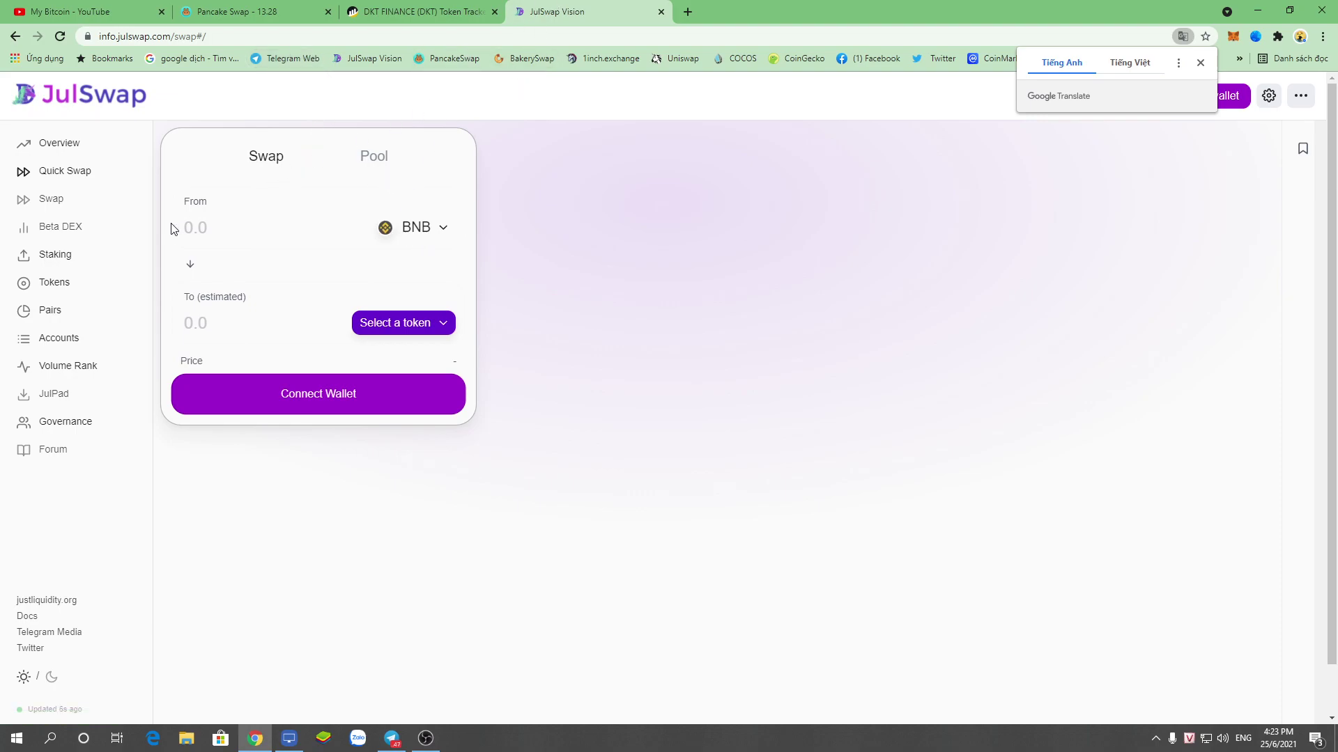
{"action": "left_click", "coordinate": [239, 9]}
{"action": "left_click", "coordinate": [526, 14]}
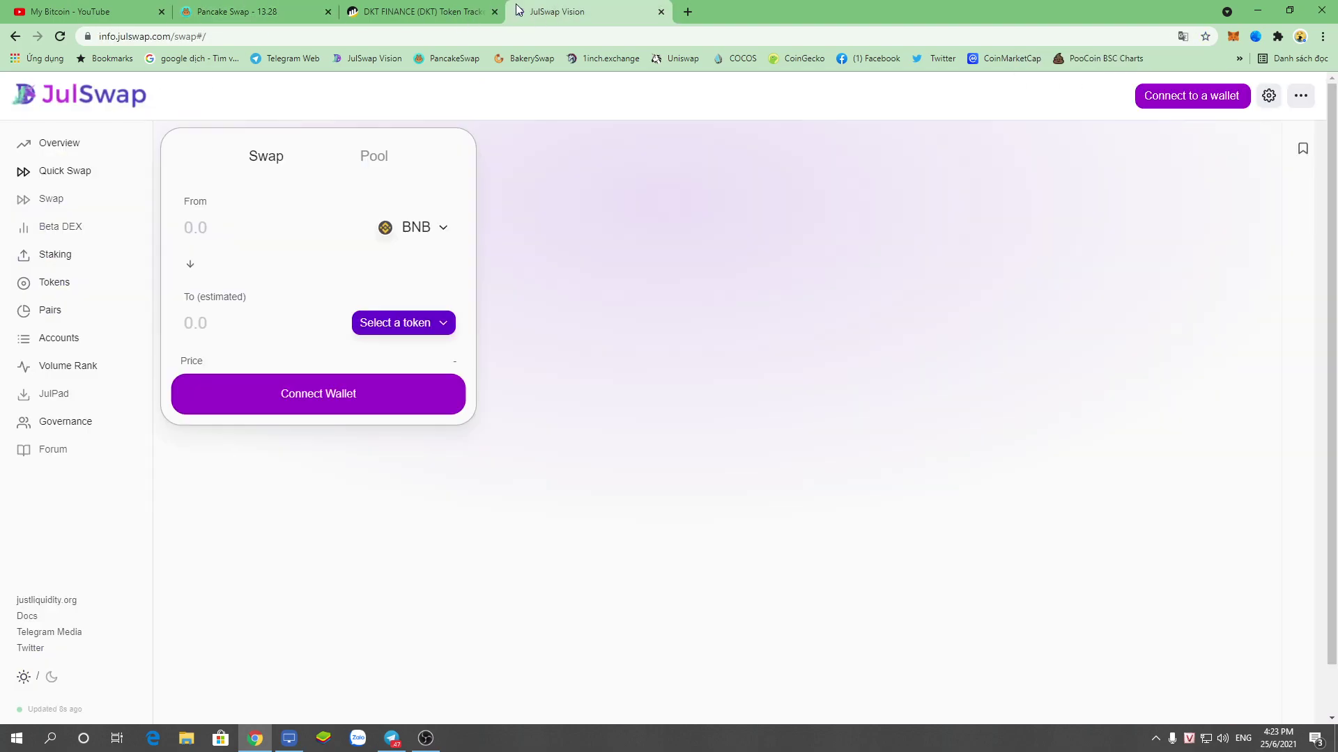
{"action": "left_click", "coordinate": [248, 9]}
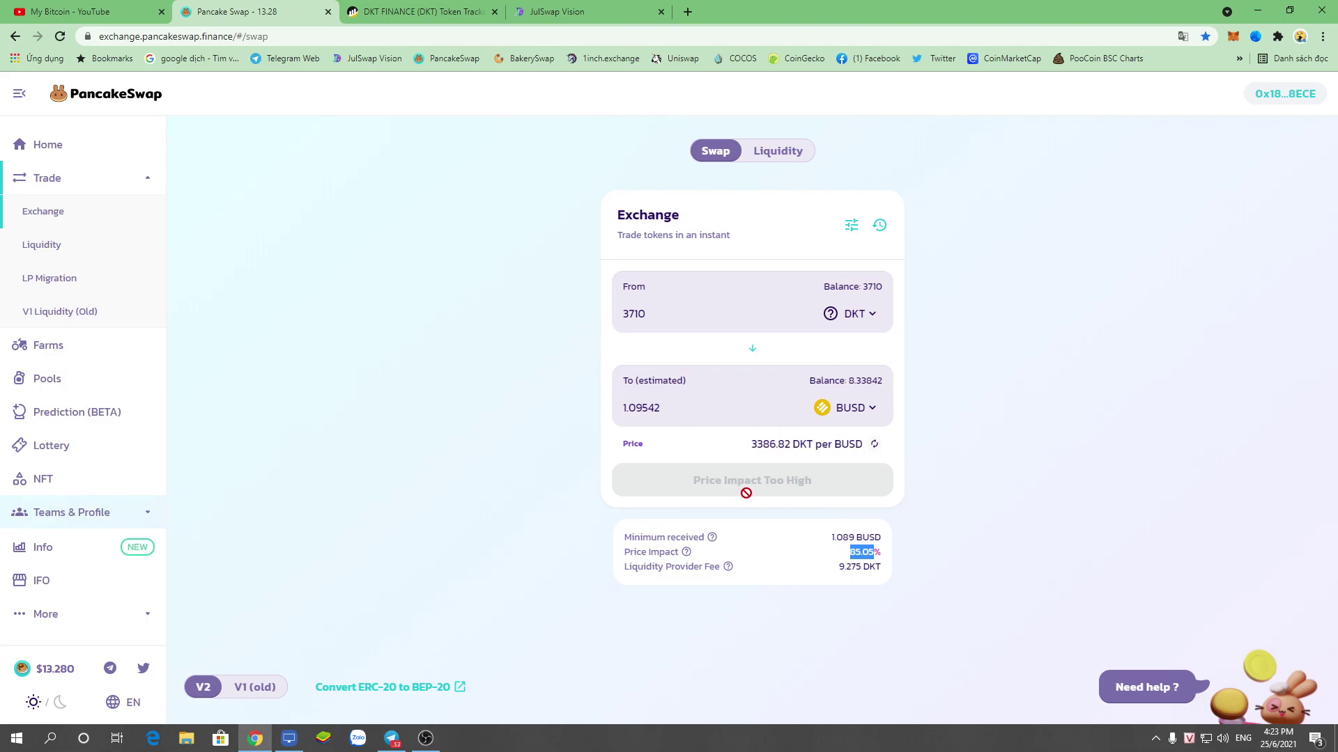
{"action": "left_click", "coordinate": [679, 444]}
- On JulSwap, search for DKT and select it as the From token
{"action": "left_click", "coordinate": [556, 8]}
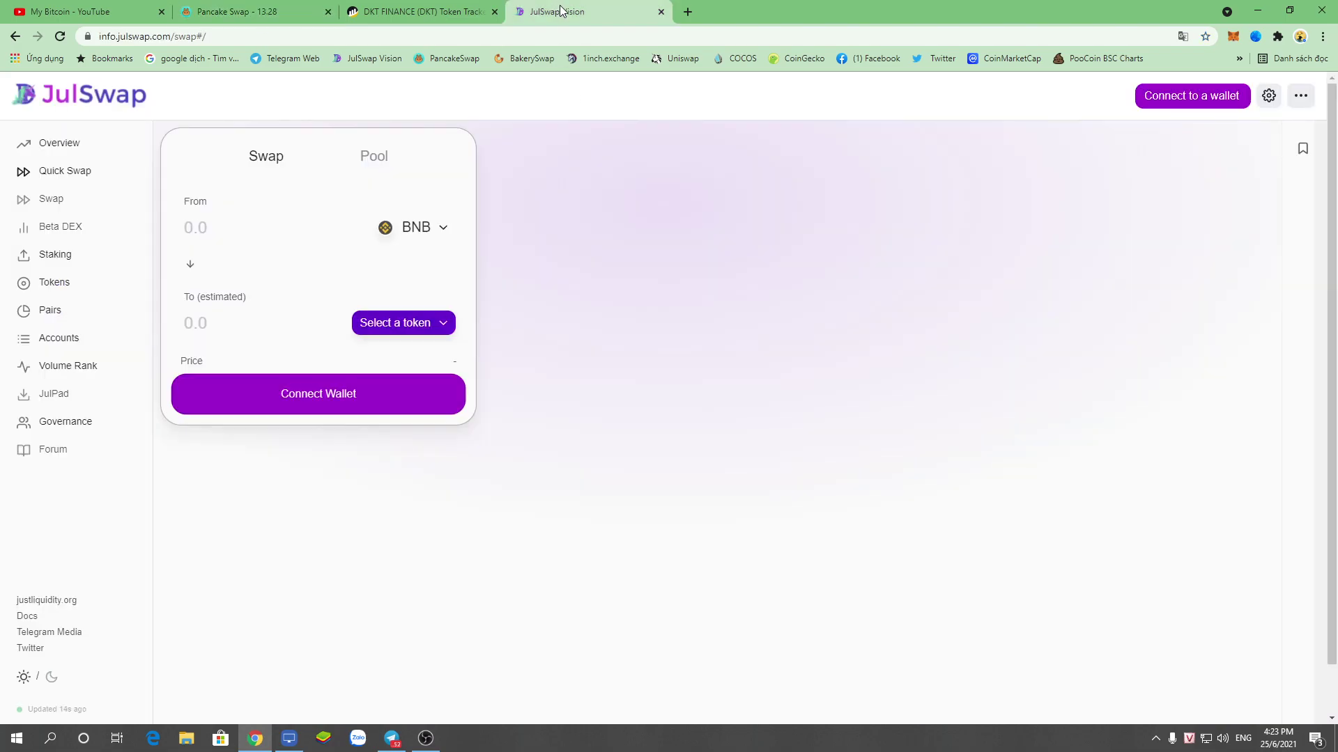
{"action": "left_click", "coordinate": [434, 222]}
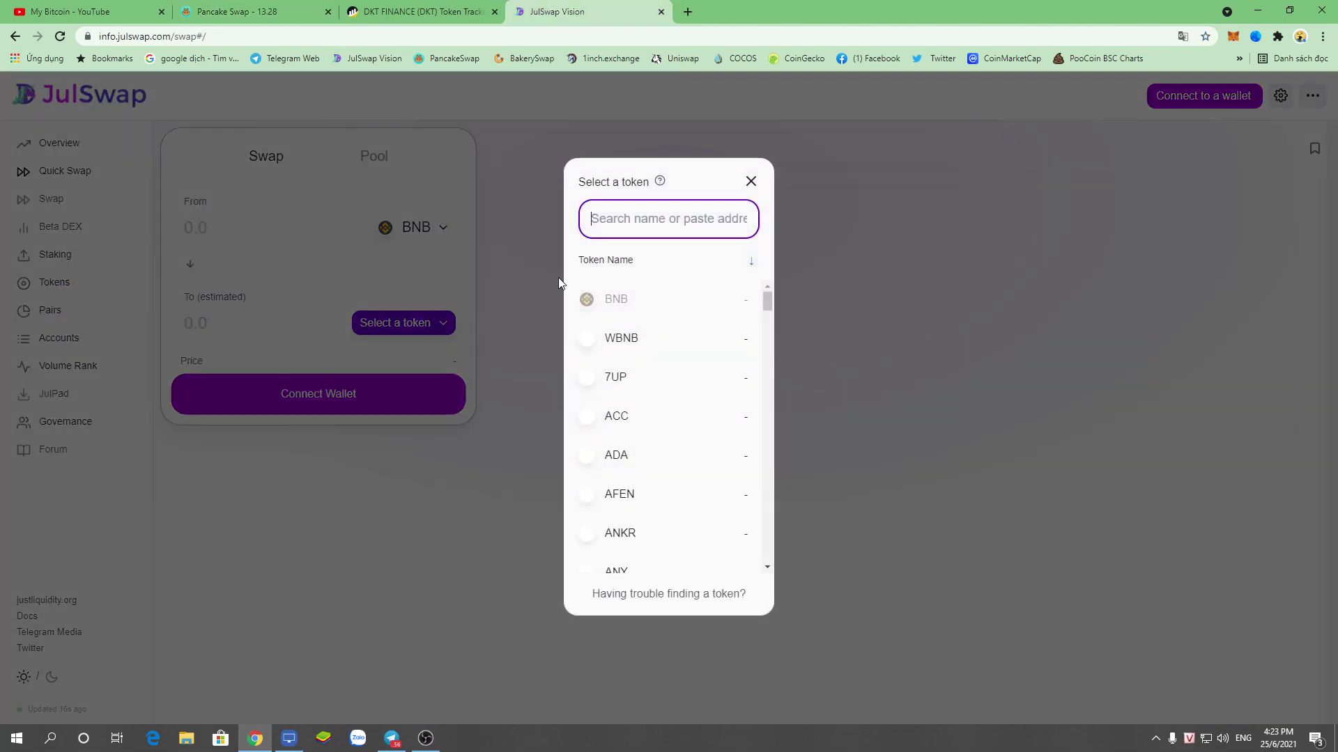
{"action": "type", "text": "dk"}
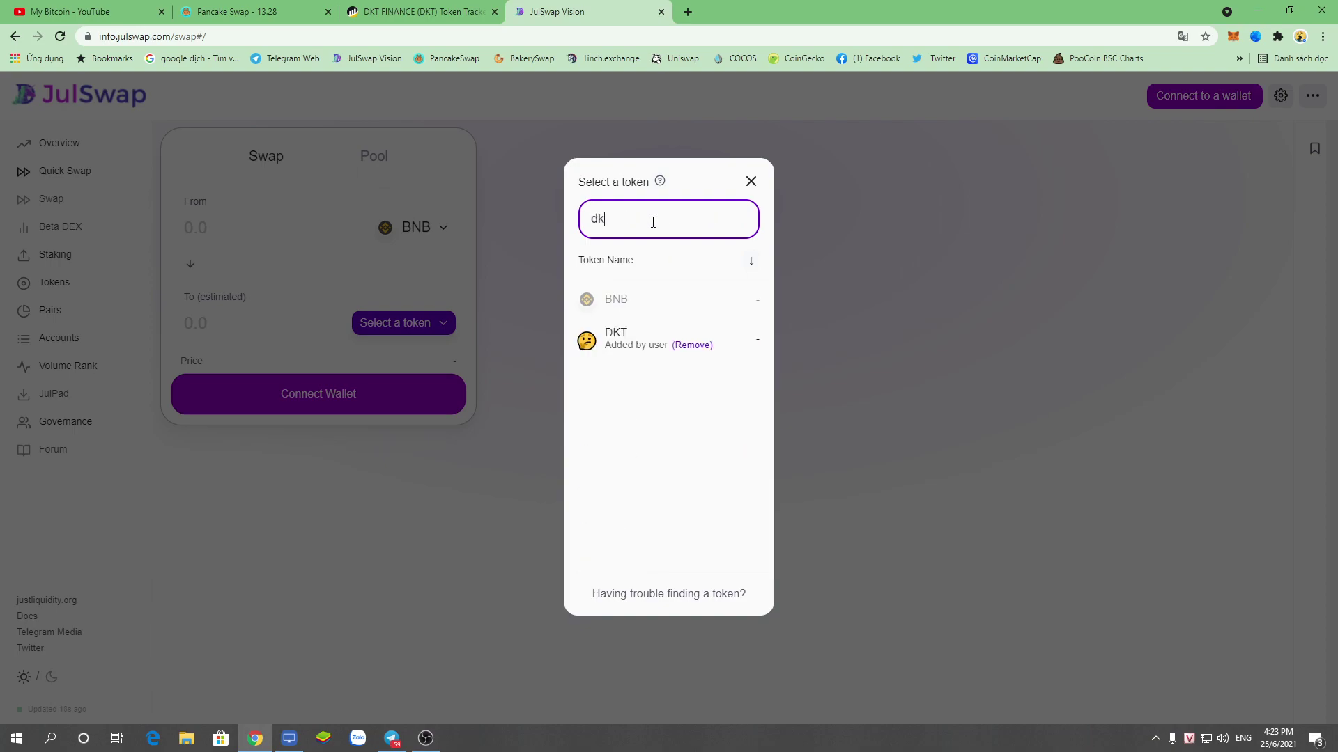
{"action": "left_click", "coordinate": [615, 336]}
- Select BUSD as the JulSwap To token and set the From amount to 1 DKT
{"action": "left_click", "coordinate": [443, 323]}
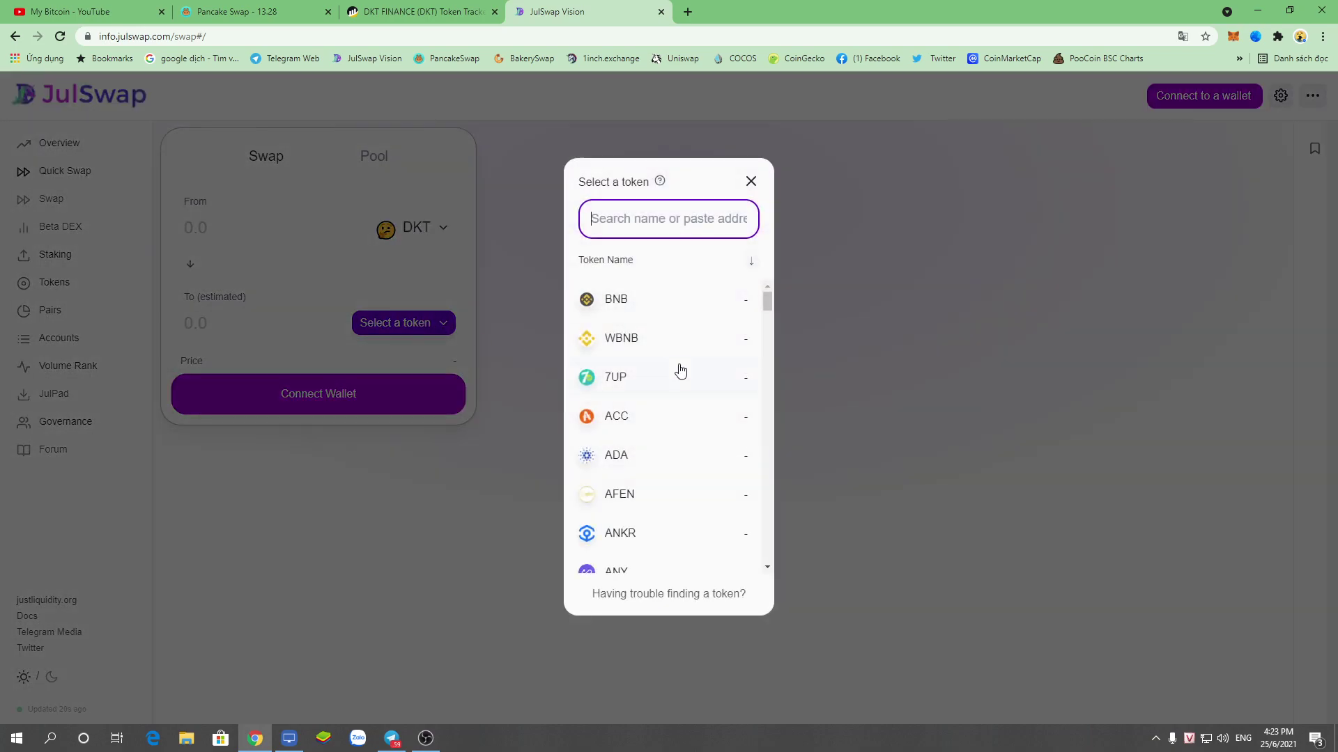
{"action": "type", "text": "bu"}
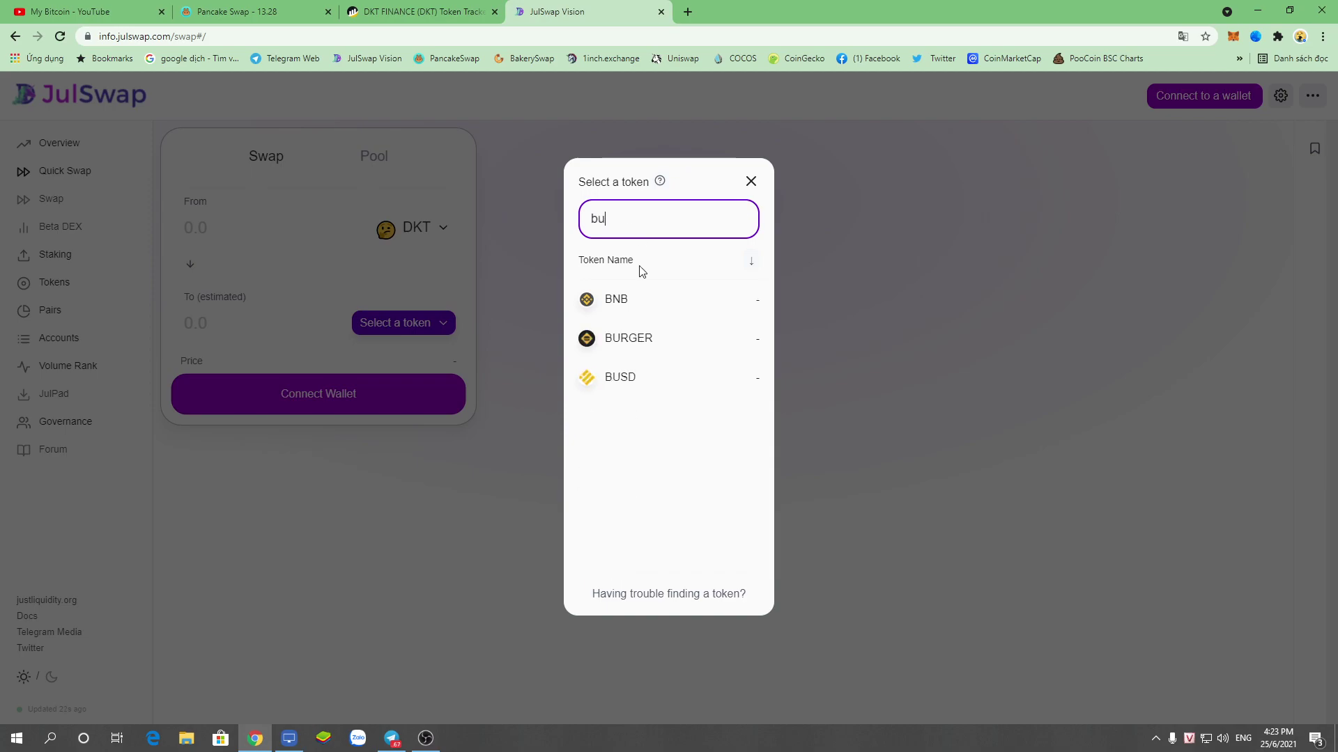
{"action": "left_click", "coordinate": [644, 378]}
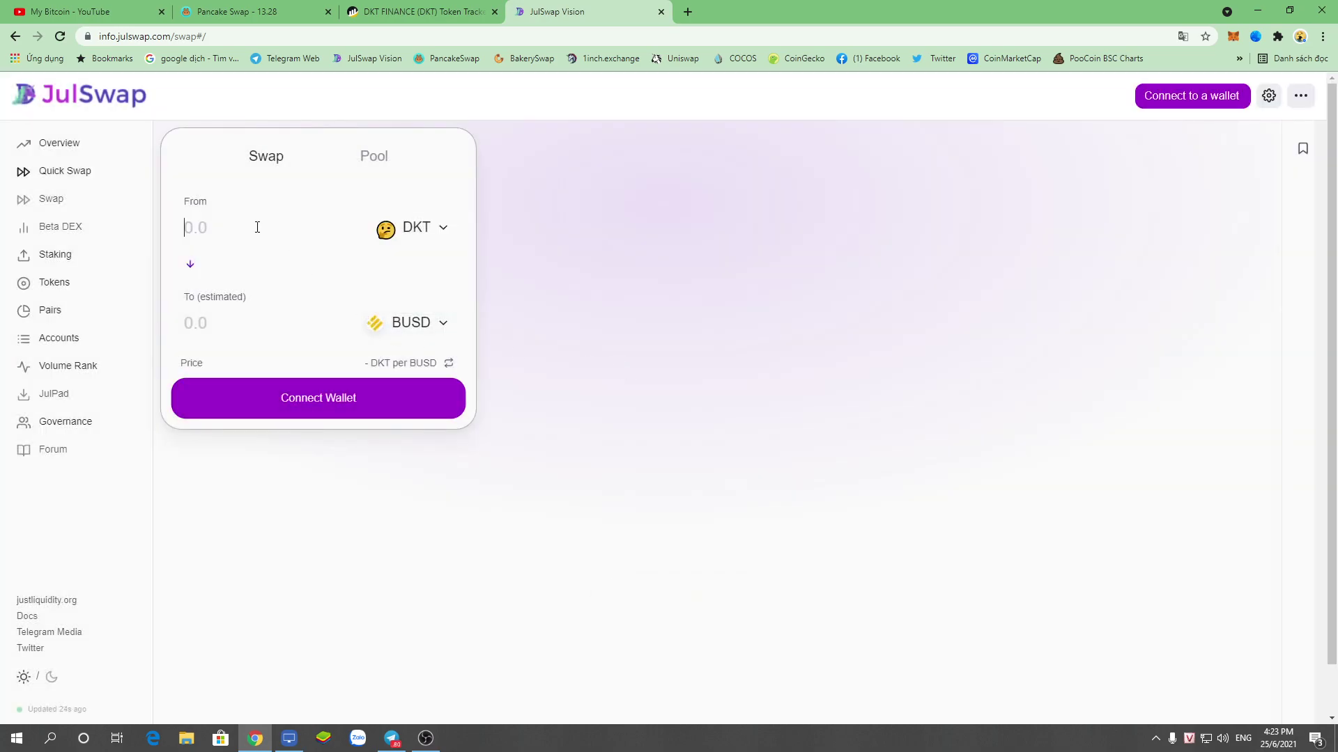
{"action": "left_click", "coordinate": [187, 227]}
{"action": "type", "text": "1"}
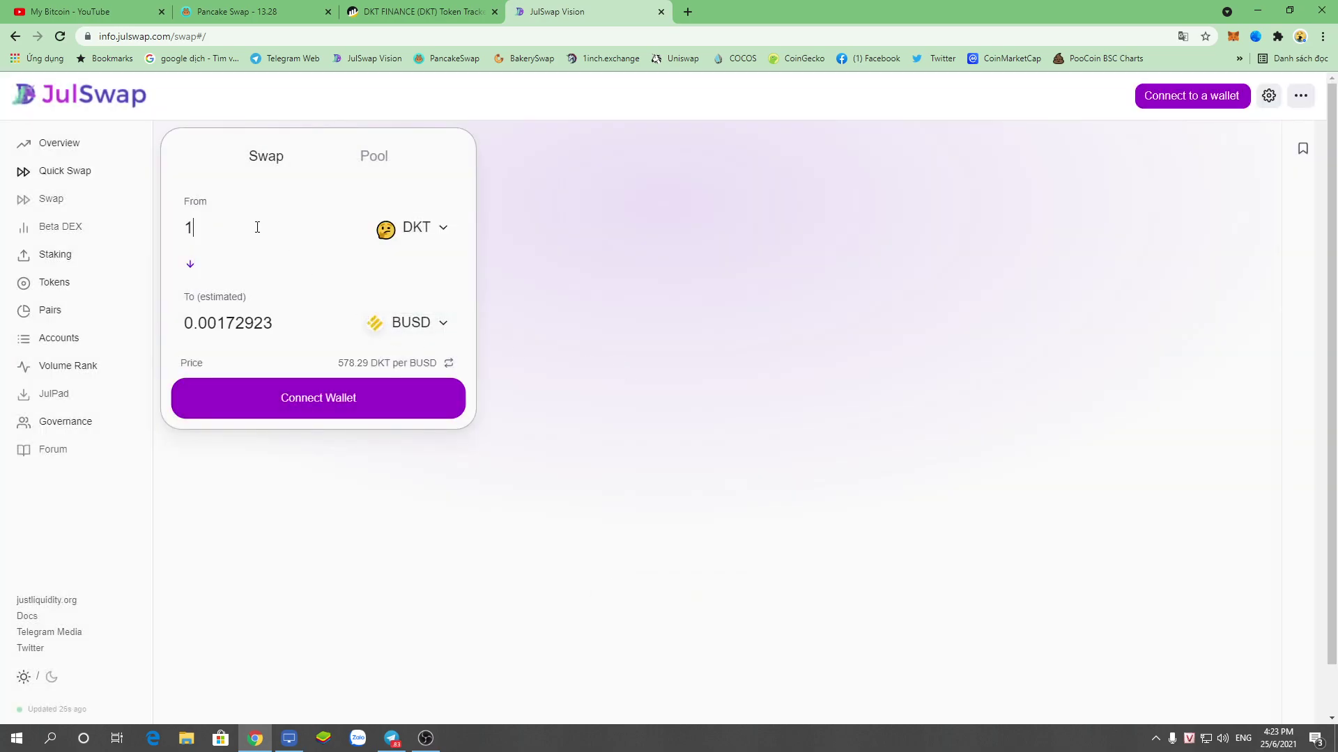
- Set the From amount of the JulSwap DKT to BUSD swap to 5000 DKT
{"action": "double_click", "coordinate": [435, 487]}
{"action": "double_click", "coordinate": [195, 227]}
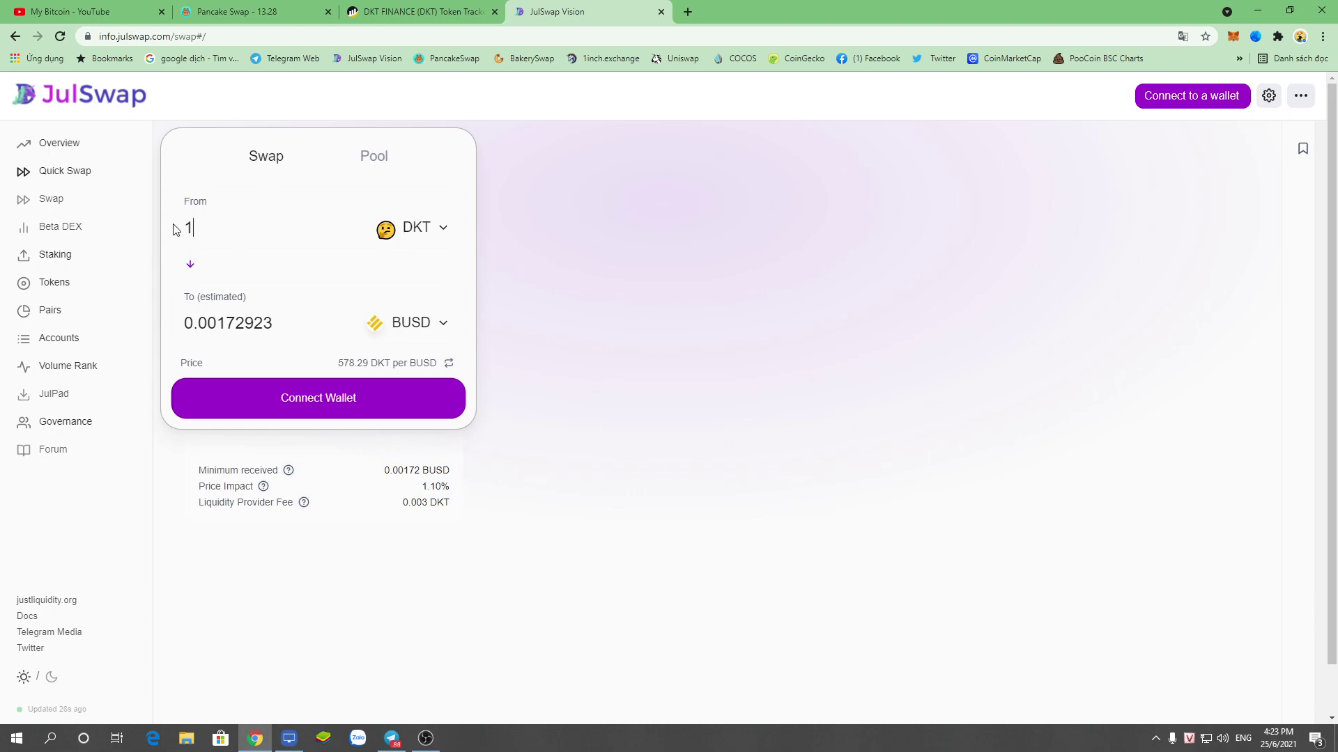
{"action": "type", "text": "5000"}
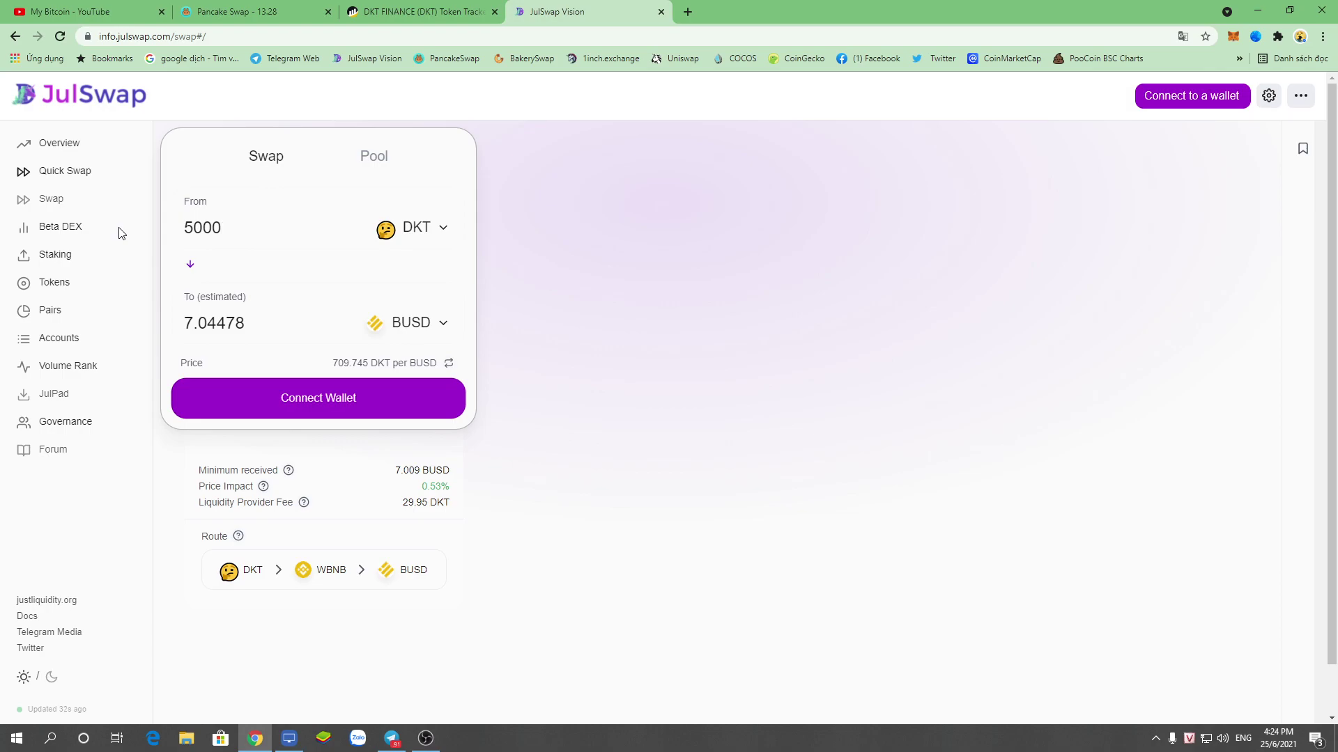
- Clear the JulSwap From amount, check the DKT amount on PancakeSwap, and enter 3710 DKT on JulSwap
{"action": "key", "text": "BackSpace"}
{"action": "key", "text": "BackSpace"}
{"action": "key", "text": "BackSpace"}
{"action": "key", "text": "BackSpace"}
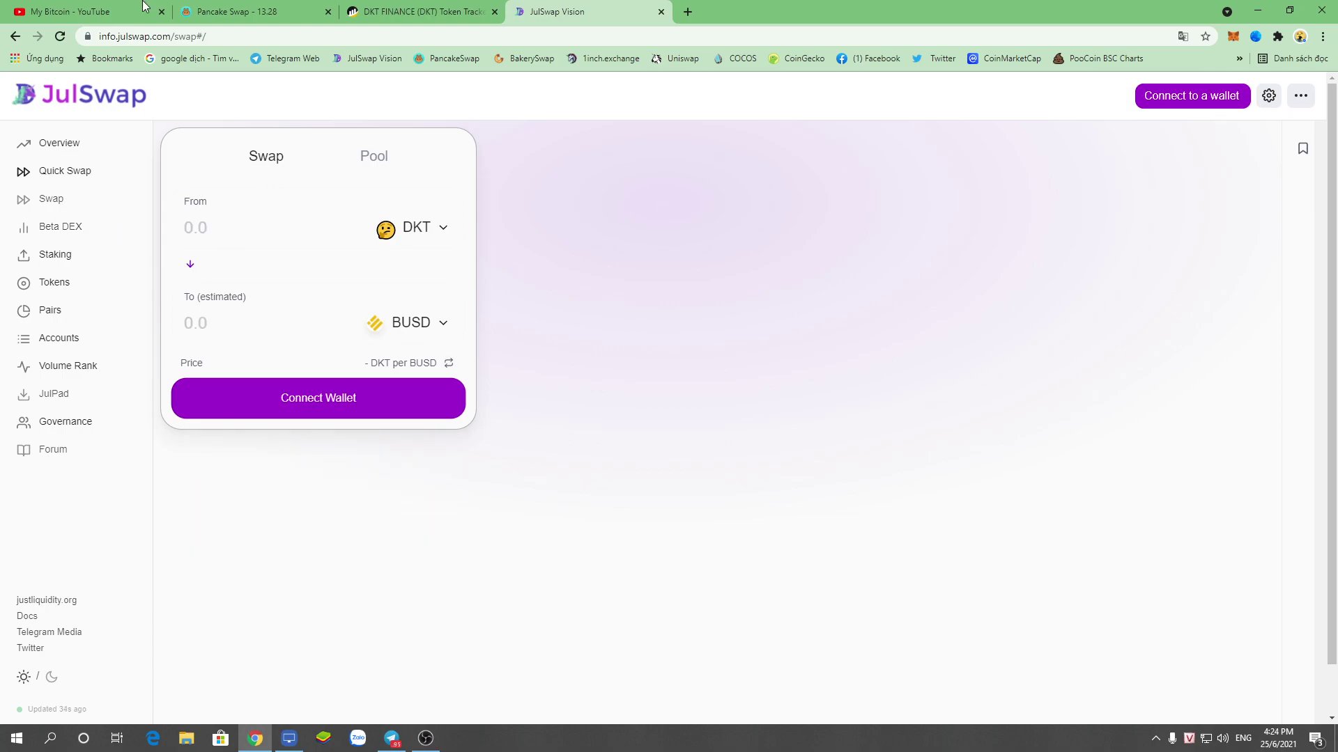
{"action": "left_click", "coordinate": [311, 7]}
{"action": "left_click", "coordinate": [548, 7]}
{"action": "type", "text": "3710"}
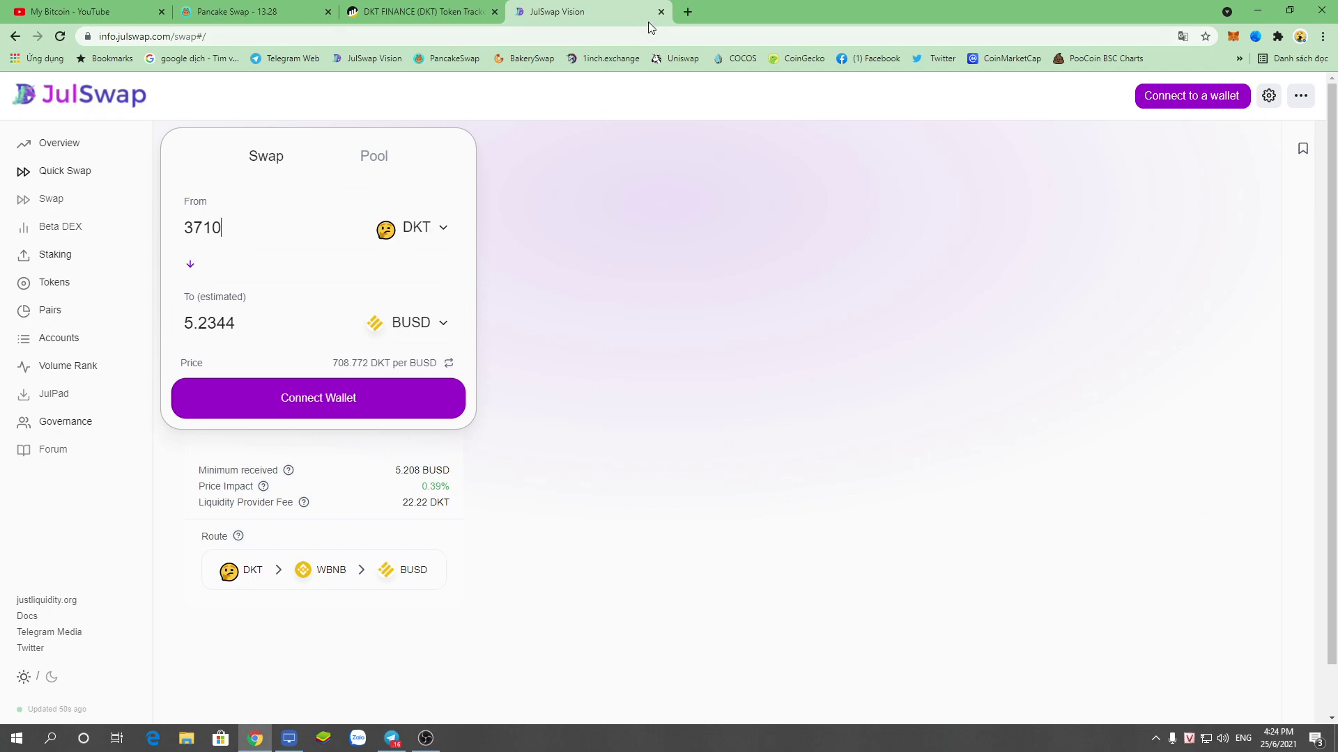
- Open an empty browser tab and compare the price impact of swapping 3710 DKT to BUSD on PancakeSwap and JulSwap
{"action": "left_click", "coordinate": [688, 12]}
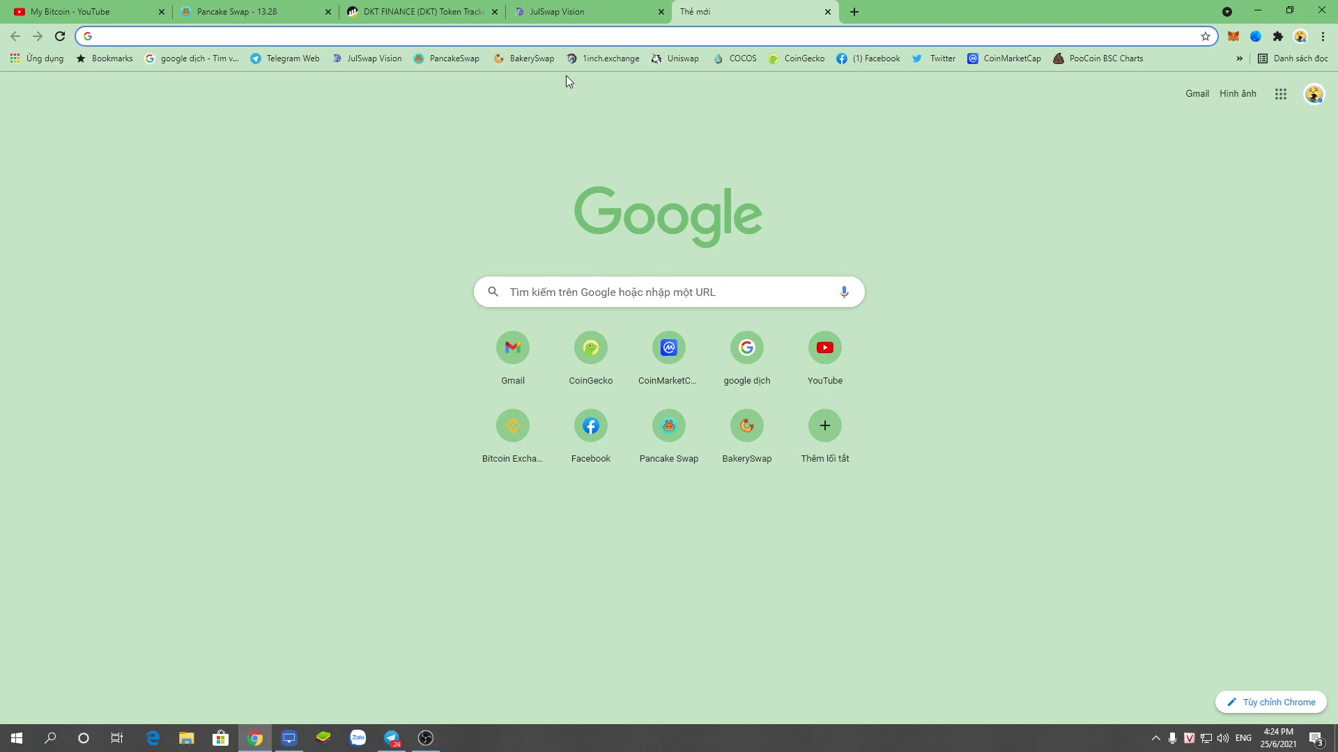
{"action": "left_click", "coordinate": [281, 7]}
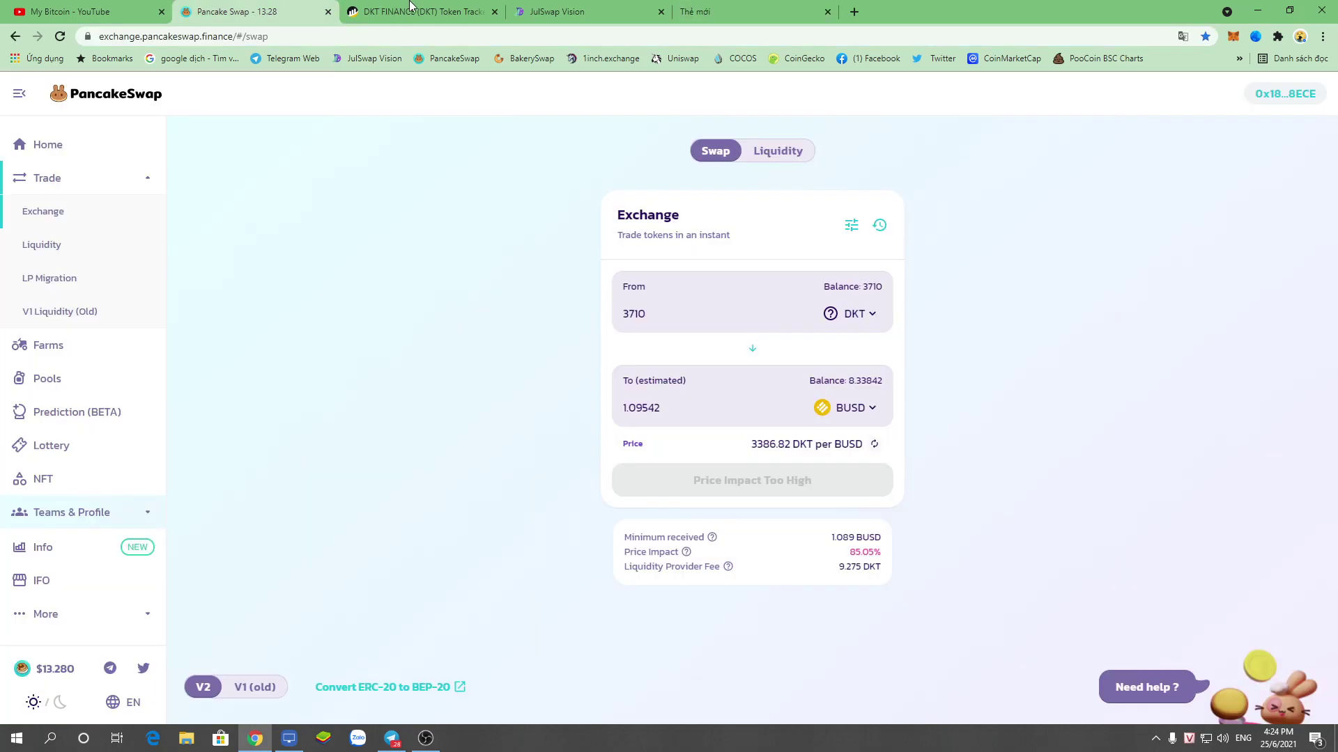
{"action": "left_click", "coordinate": [545, 10]}
{"action": "left_click", "coordinate": [405, 230]}
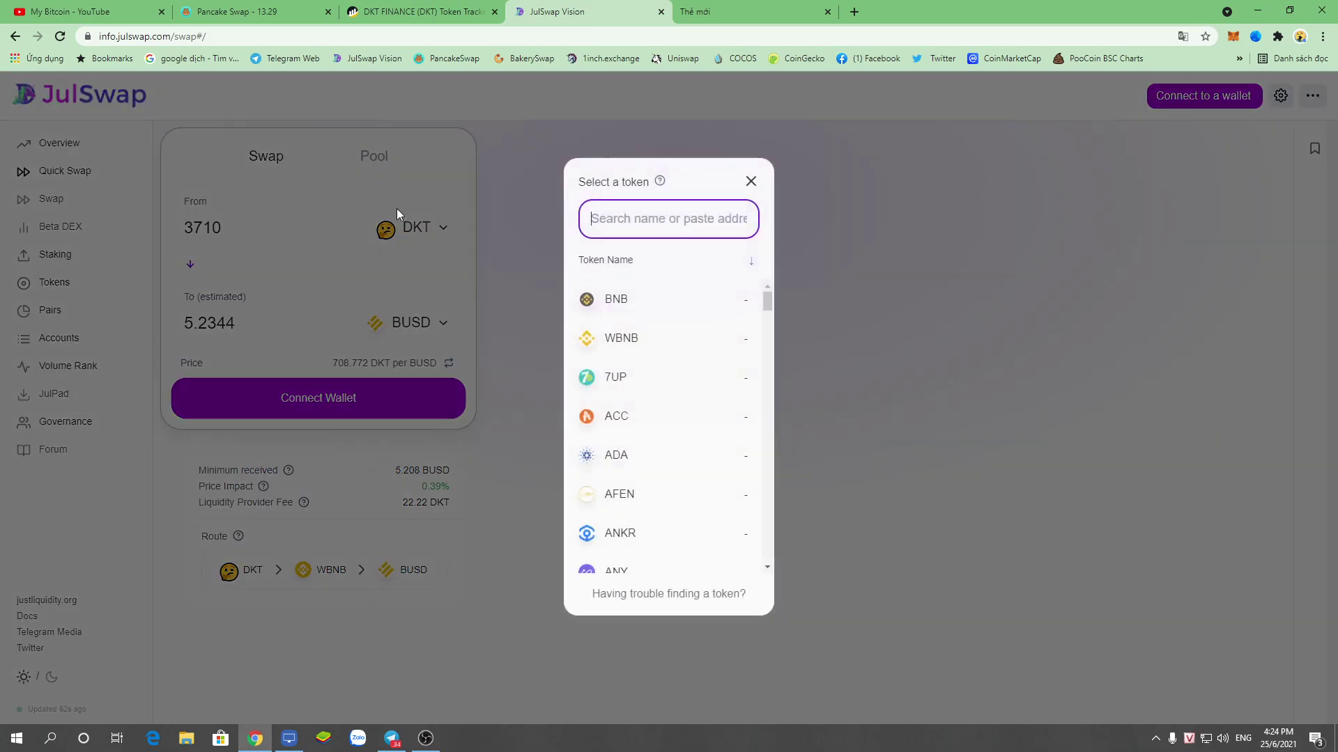
{"action": "left_click", "coordinate": [537, 353]}
{"action": "left_click_drag", "start_coordinate": [201, 489], "coordinate": [503, 494]}
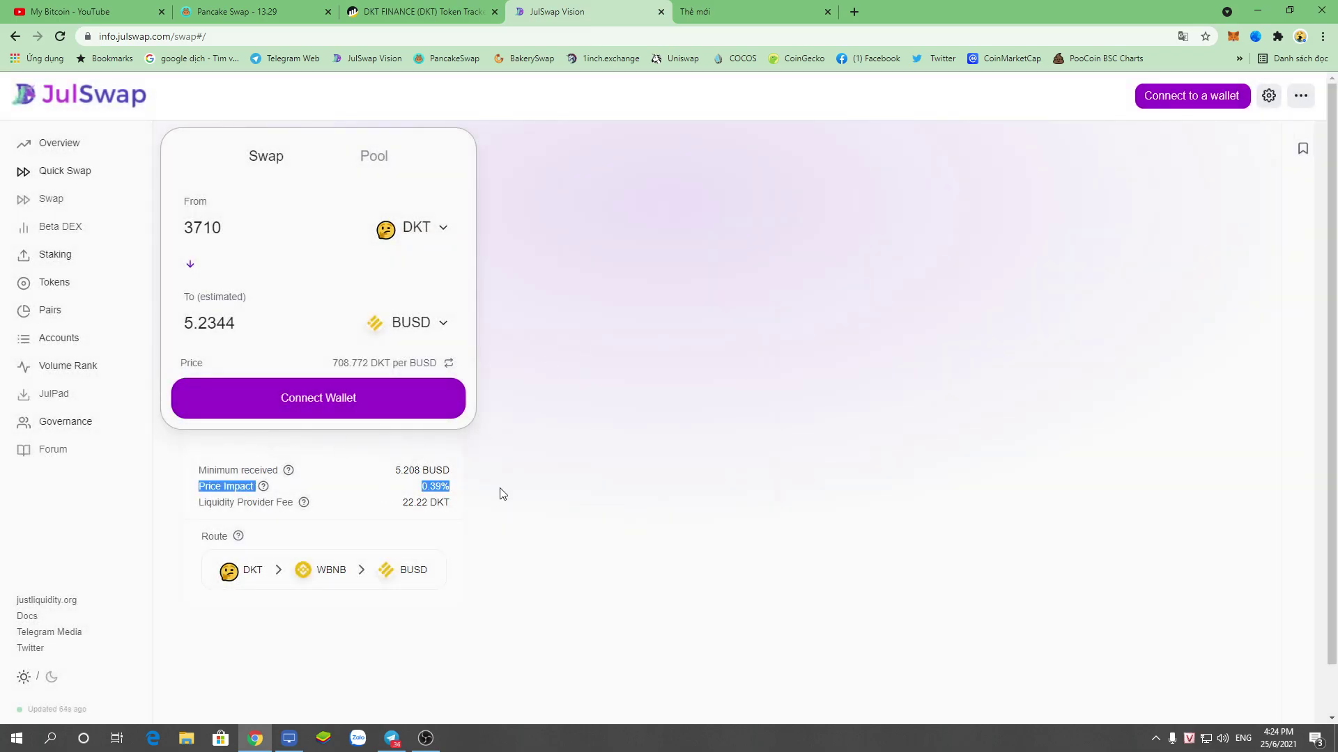
{"action": "left_click", "coordinate": [621, 454]}
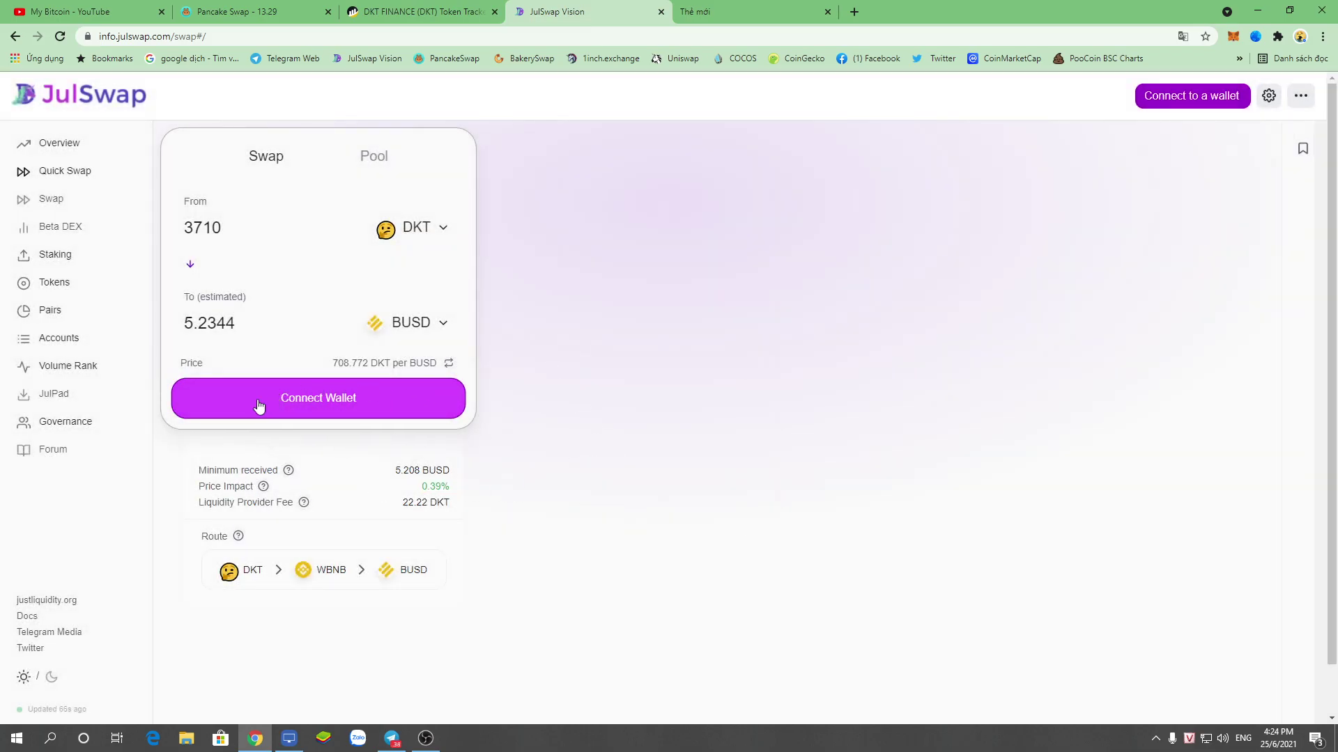
- Open BakerySwap in the empty tab and reverse the swap direction so that BNB is the To token
{"action": "left_click", "coordinate": [694, 10]}
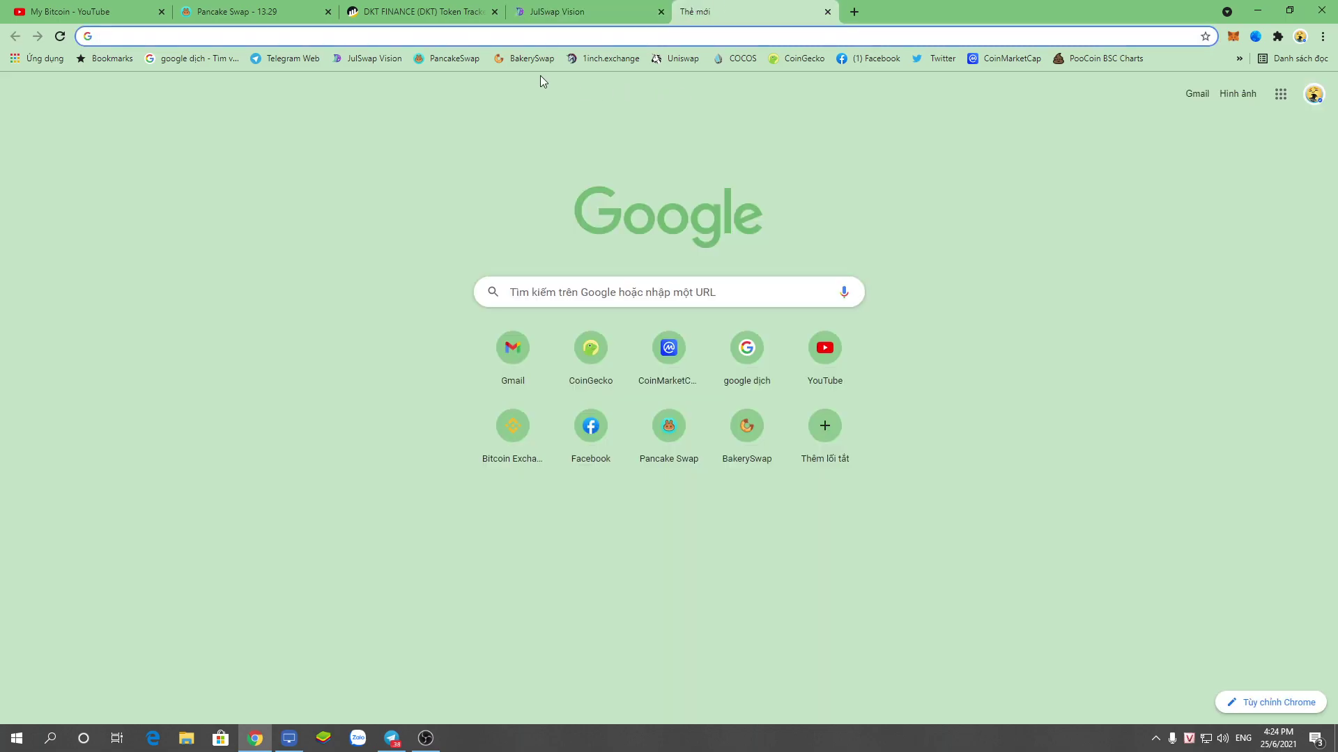
{"action": "left_click", "coordinate": [524, 58]}
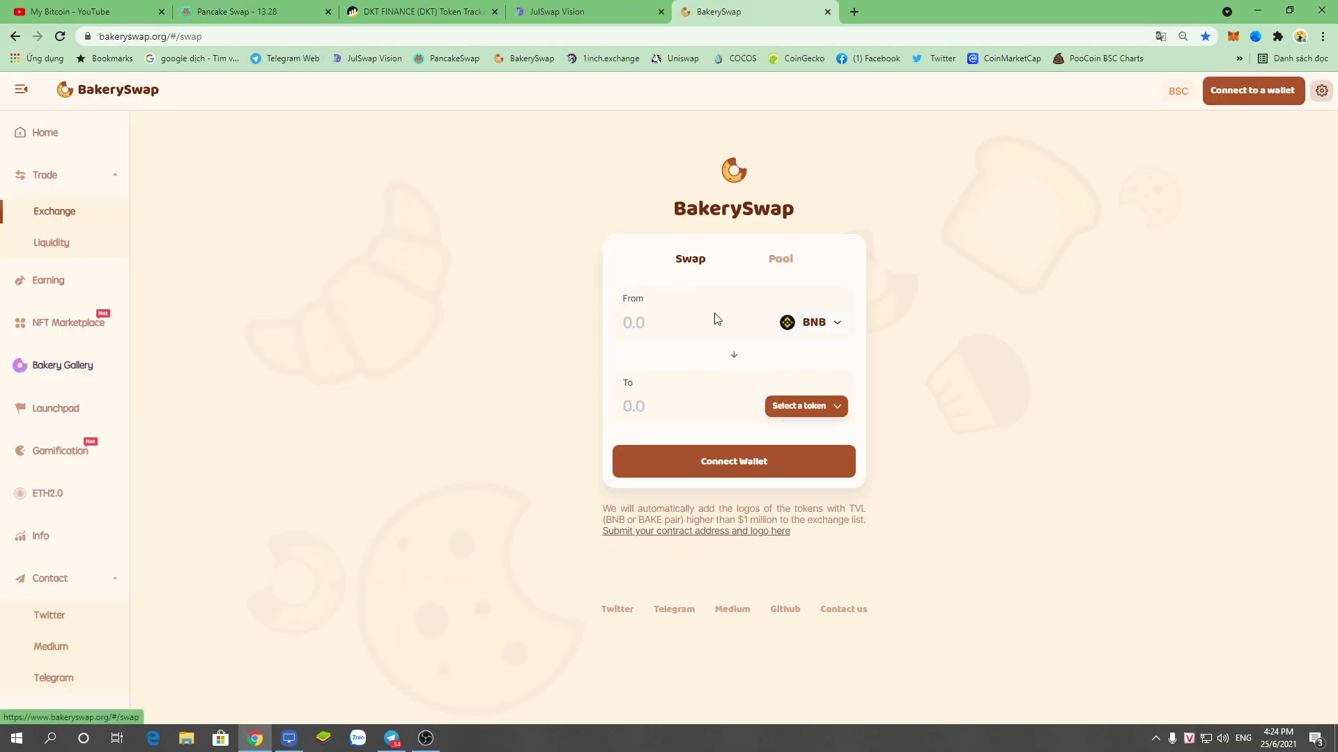
{"action": "left_click", "coordinate": [800, 411]}
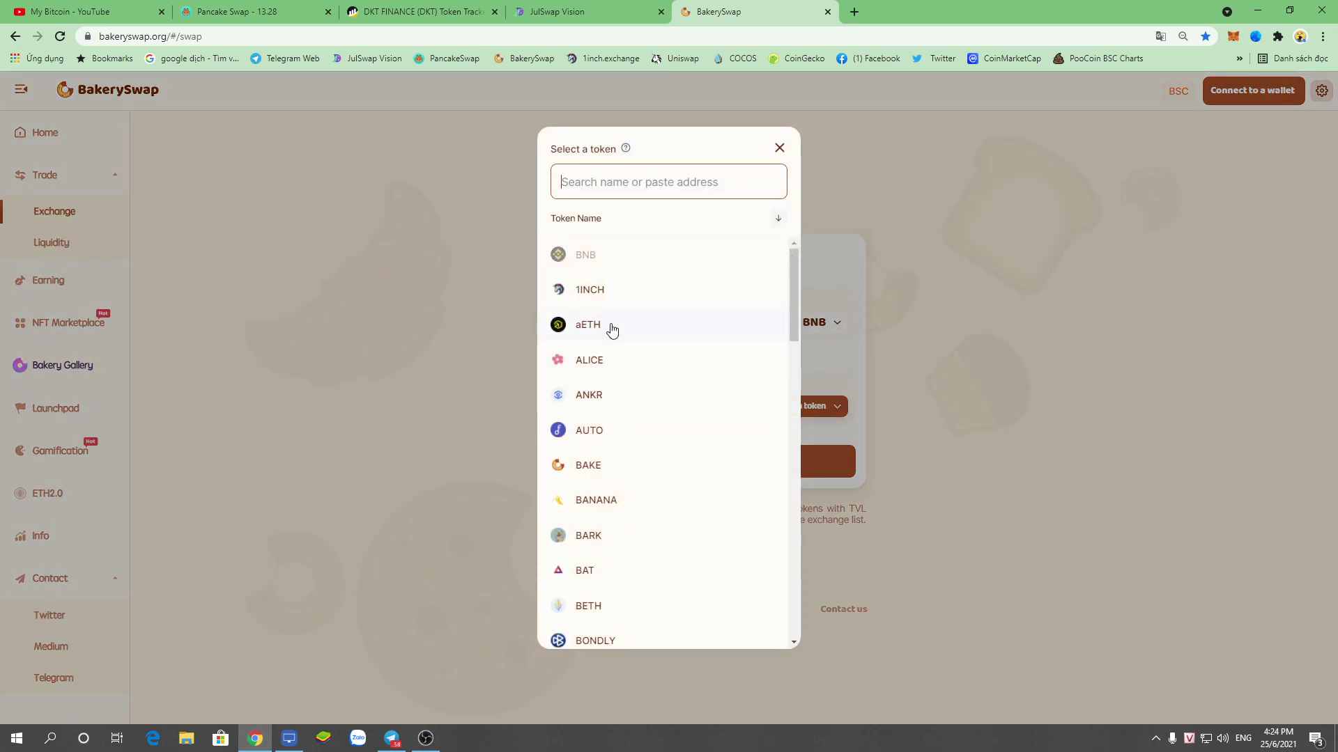
{"action": "left_click", "coordinate": [839, 220]}
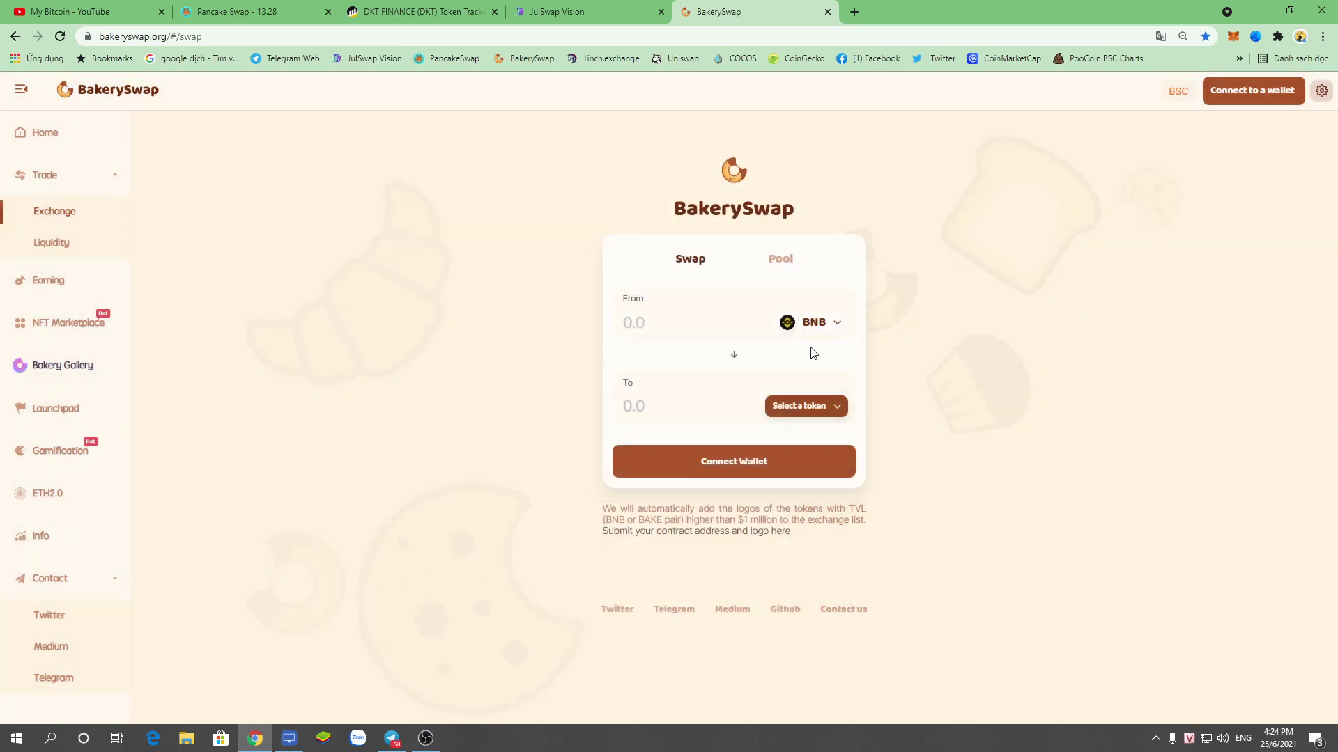
{"action": "left_click", "coordinate": [734, 355]}
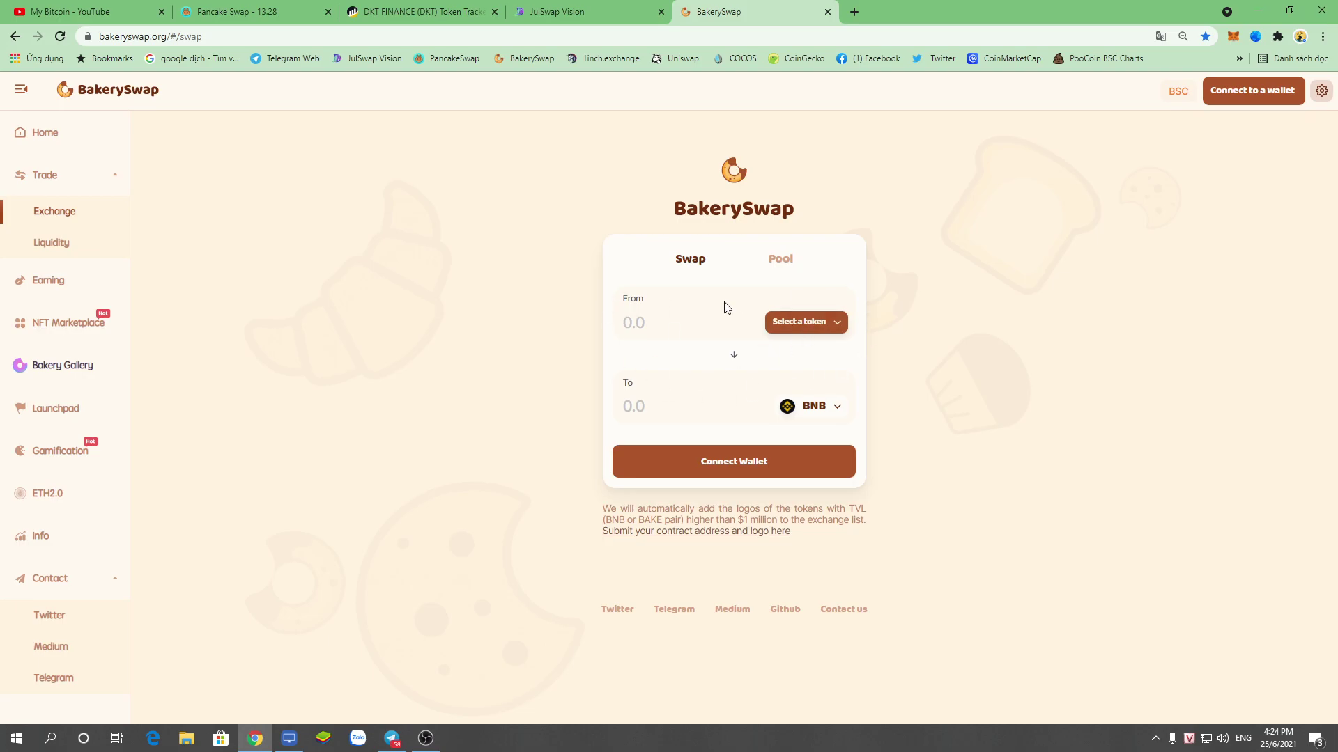
- Review the DKT token page on BscScan and compare the swap pages of PancakeSwap, JulSwap and BakerySwap
{"action": "left_click", "coordinate": [371, 9]}
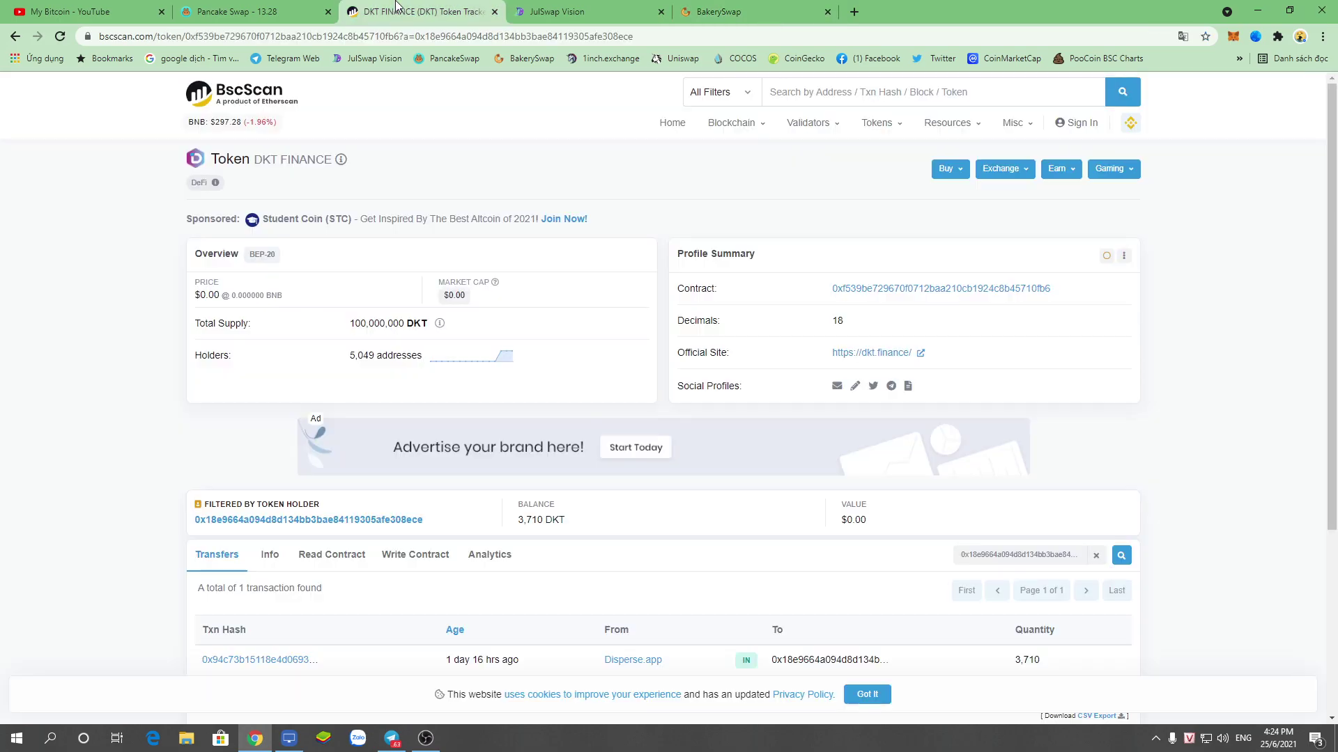
{"action": "left_click", "coordinate": [653, 9]}
{"action": "left_click", "coordinate": [725, 7]}
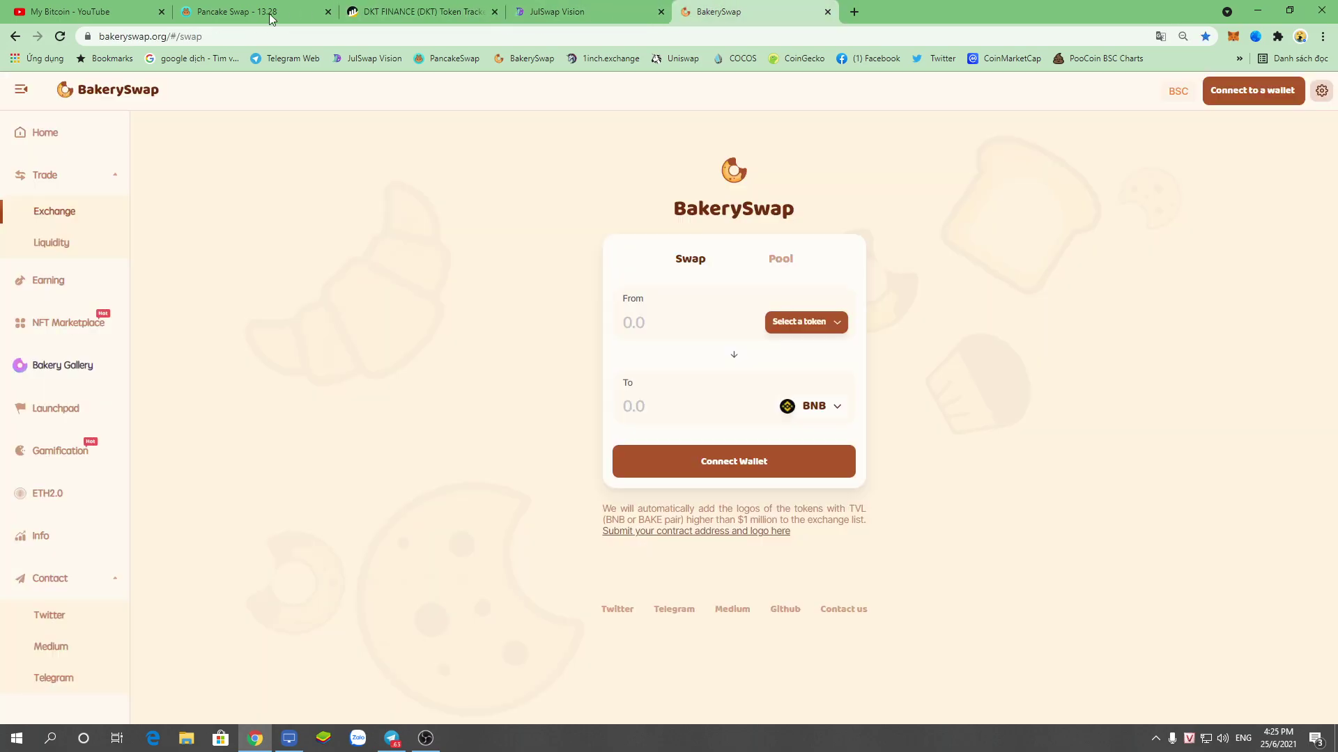
{"action": "left_click", "coordinate": [246, 8]}
{"action": "left_click", "coordinate": [730, 7]}
{"action": "left_click", "coordinate": [263, 7]}
{"action": "left_click", "coordinate": [721, 8]}
{"action": "left_click", "coordinate": [564, 8]}
{"action": "left_click", "coordinate": [297, 7]}
{"action": "left_click", "coordinate": [554, 8]}
{"action": "left_click", "coordinate": [717, 7]}
- Switch to Telegram, look through the airdrop posts in the My BITCOIN channel, and return to the browser
{"action": "left_click", "coordinate": [394, 742]}
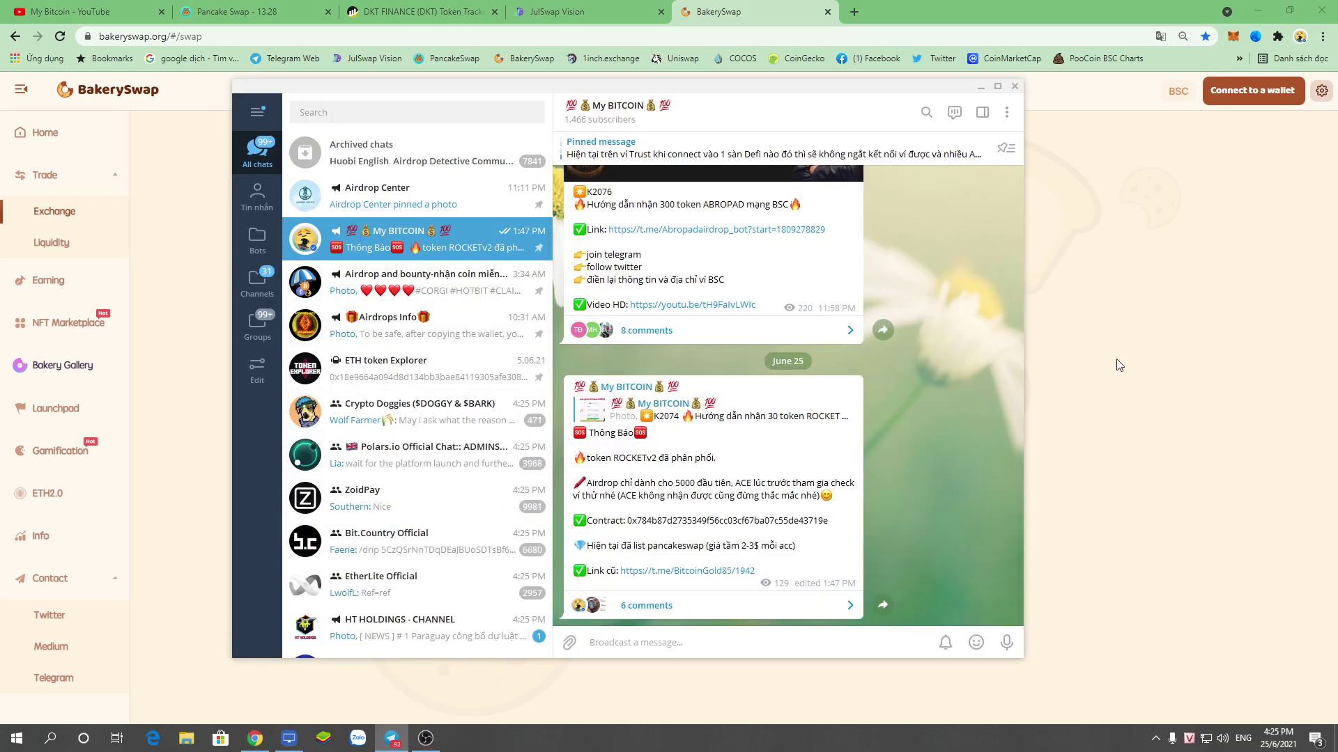
{"action": "scroll", "coordinate": [877, 396], "scroll_direction": "up", "scroll_amount": 5}
{"action": "scroll", "coordinate": [877, 396], "scroll_direction": "down", "scroll_amount": 5}
{"action": "left_click", "coordinate": [1258, 357]}
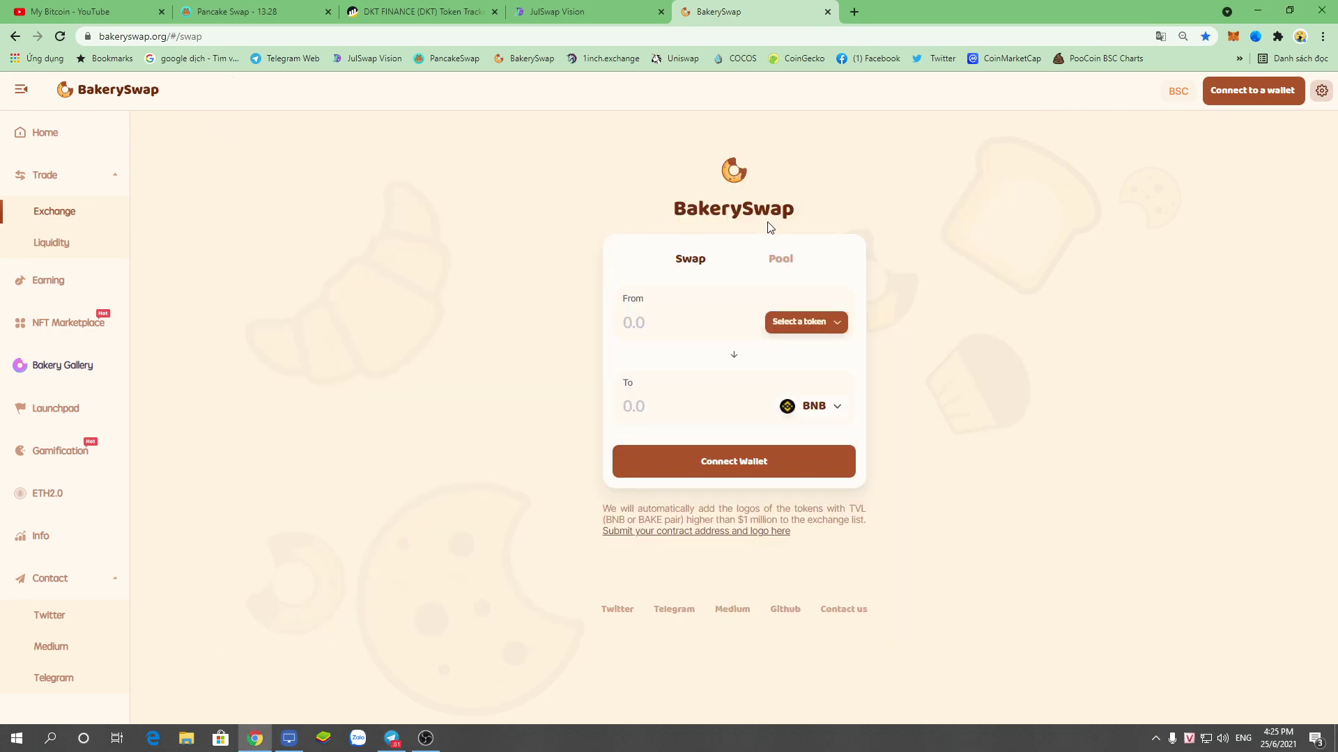
- Compare the JulSwap and PancakeSwap swap pages and view the PancakeSwap transaction settings
{"action": "left_click", "coordinate": [579, 7]}
{"action": "left_click", "coordinate": [224, 7]}
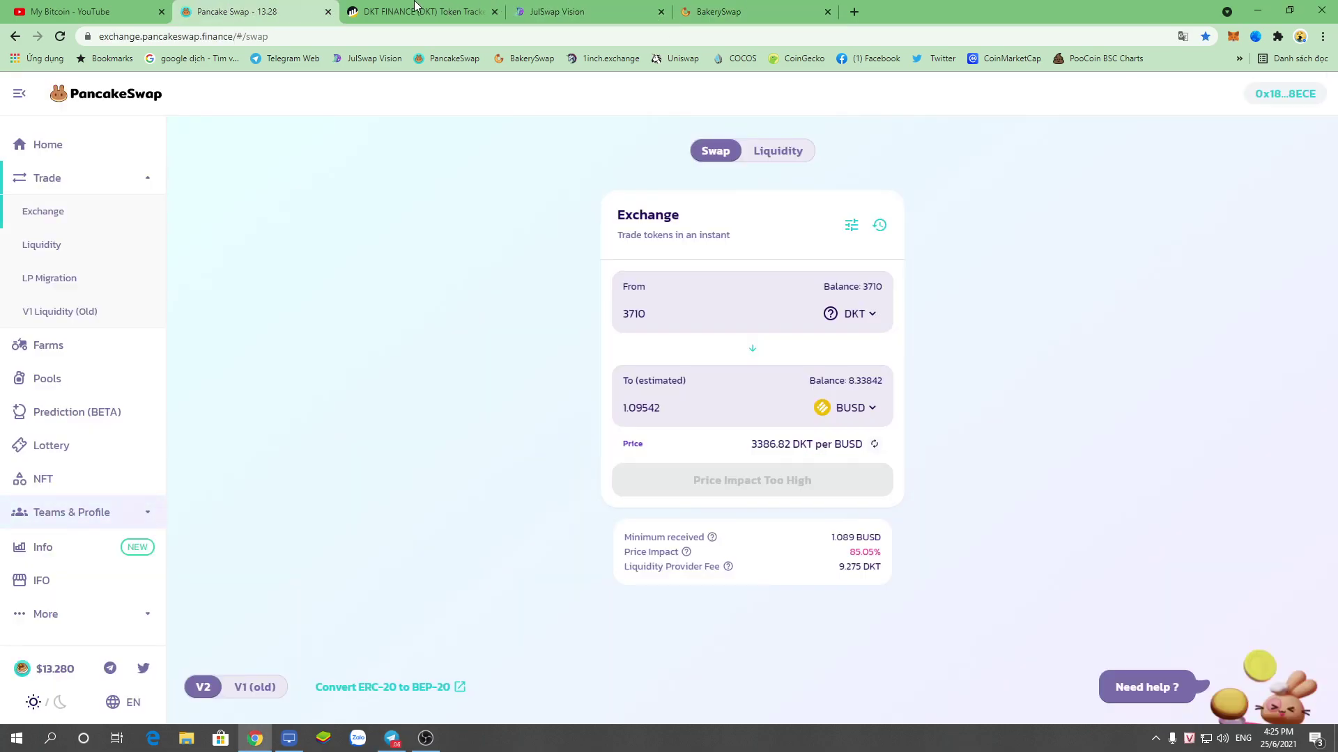
{"action": "left_click", "coordinate": [550, 8]}
{"action": "left_click", "coordinate": [250, 9]}
{"action": "left_click", "coordinate": [851, 225]}
{"action": "left_click", "coordinate": [1013, 243]}
- Open the JulSwap transaction settings and select a slippage tolerance of 0.5%
{"action": "left_click", "coordinate": [558, 8]}
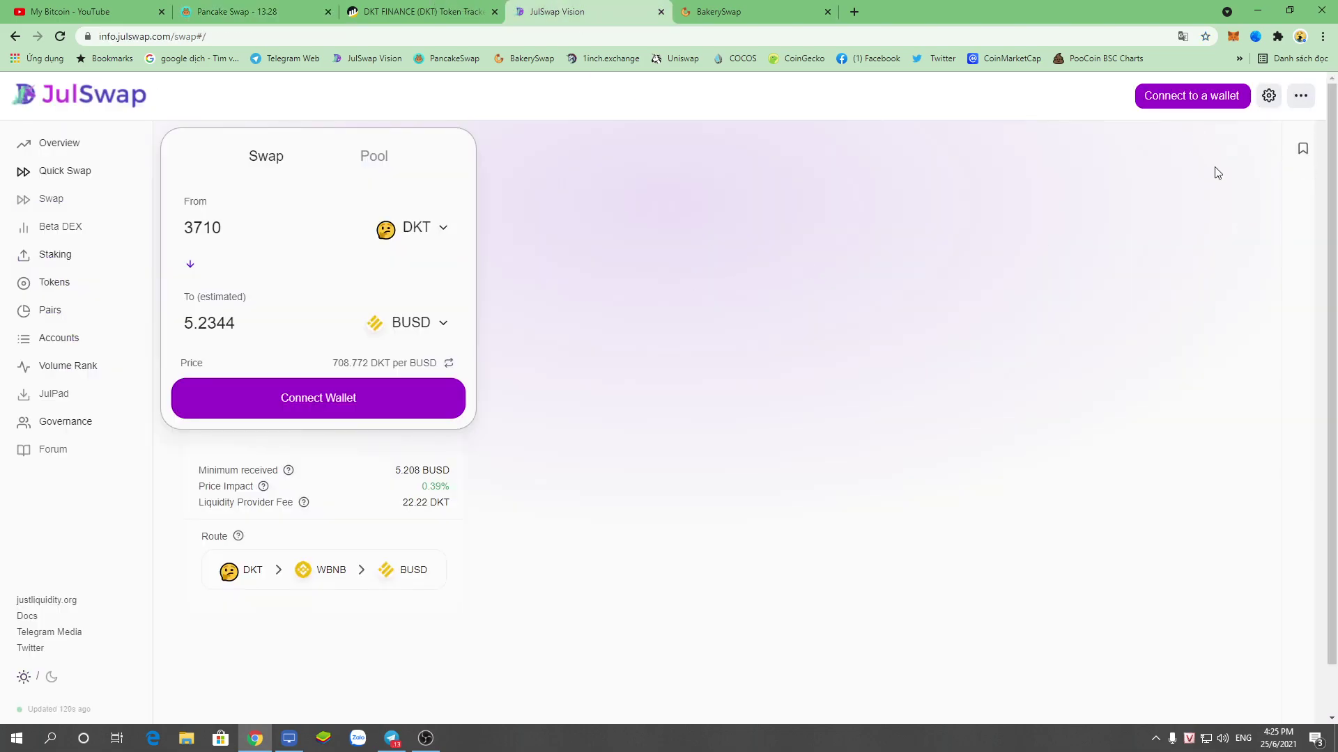
{"action": "left_click", "coordinate": [1268, 98]}
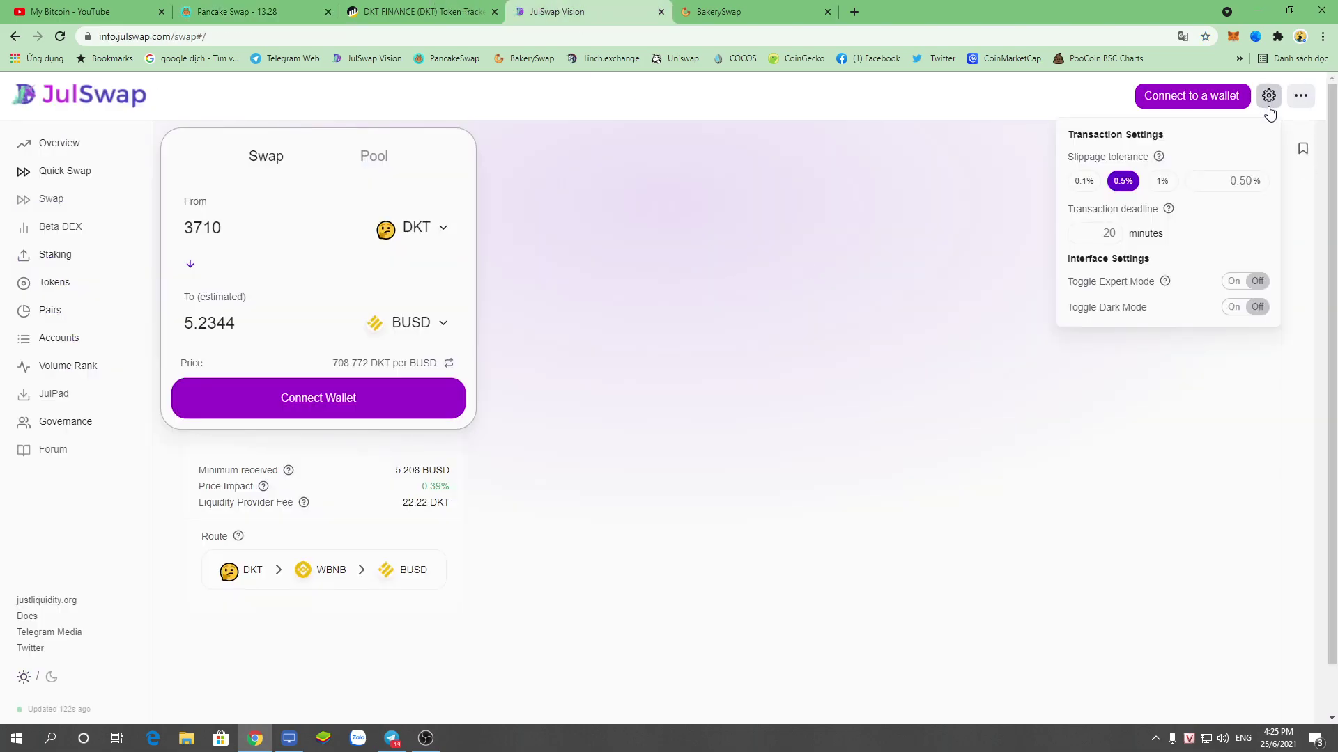
{"action": "double_click", "coordinate": [1130, 157]}
{"action": "left_click", "coordinate": [1235, 181]}
{"action": "left_click", "coordinate": [1123, 182]}
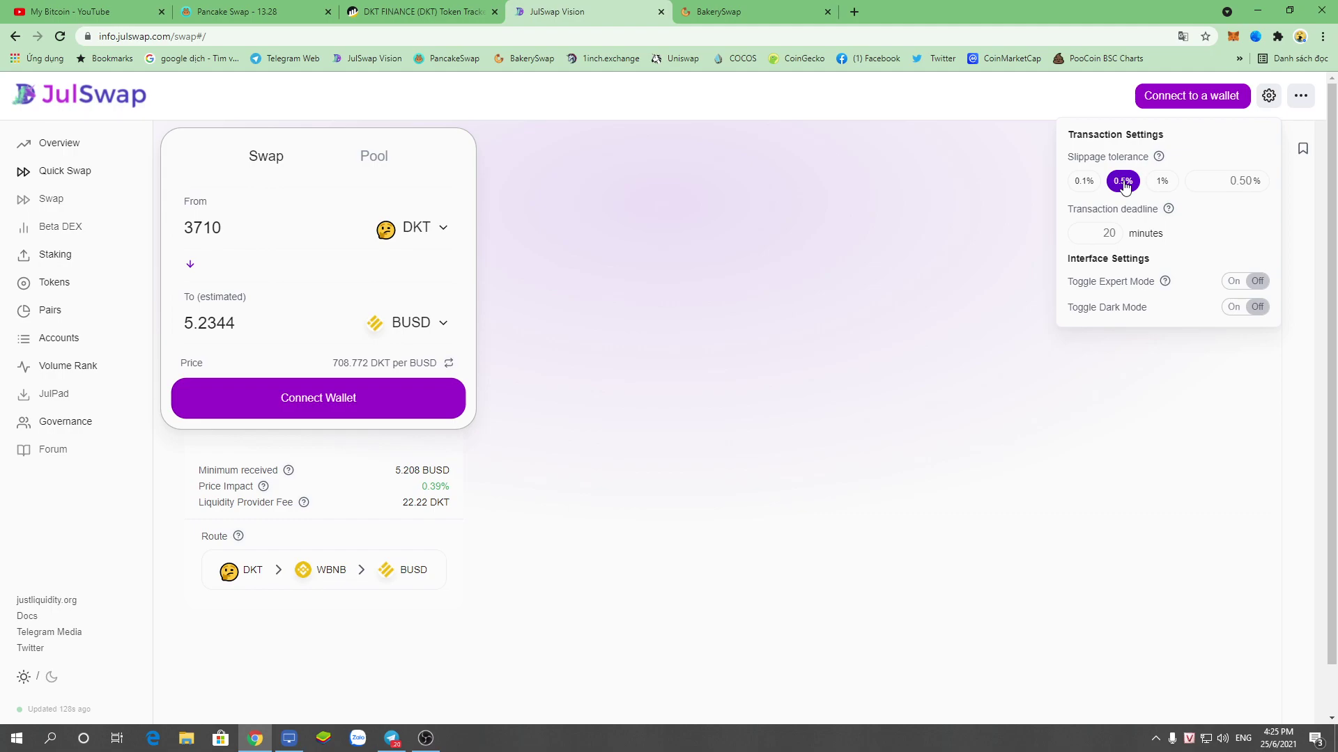